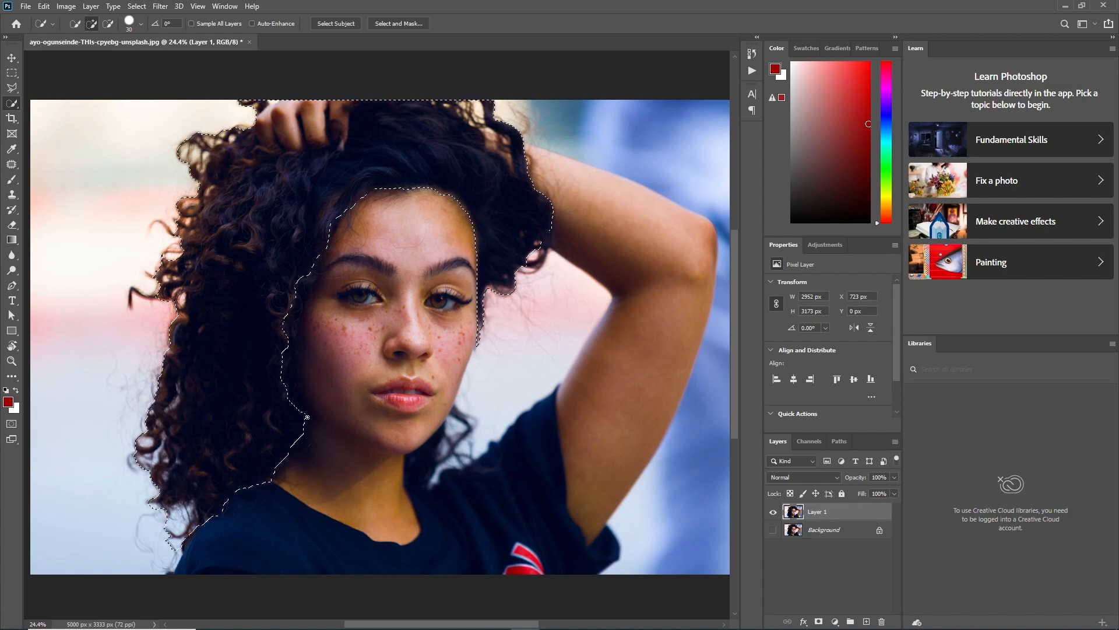
- Refine the hair selection along the left side of the face and the forehead hairline with the Quick Selection tool
key("alt")
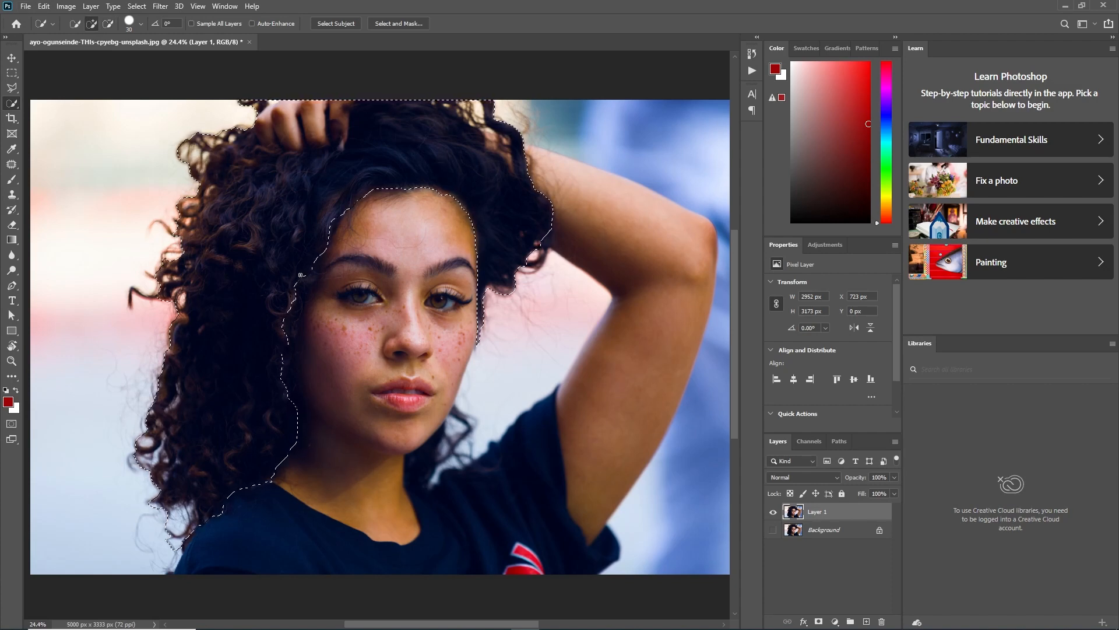
key("alt")
mouse_move(286, 369)
left_mouse_down()
mouse_move(288, 333)
mouse_move(308, 318)
mouse_move(302, 358)
mouse_move(300, 290)
mouse_move(329, 257)
left_mouse_up()
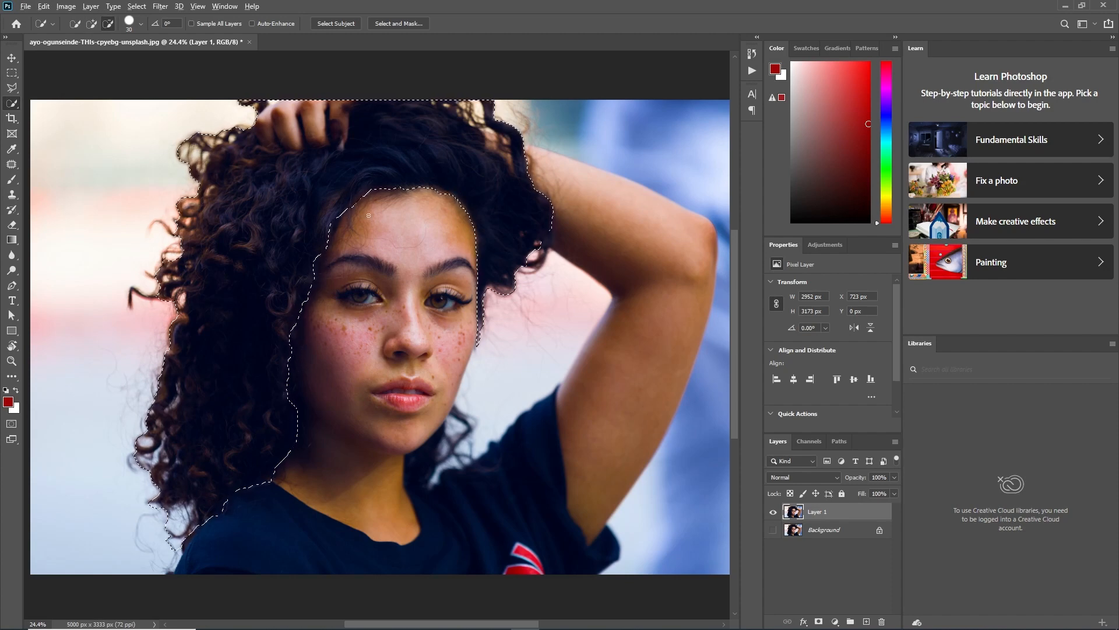
mouse_move(368, 190)
left_mouse_down()
mouse_move(443, 194)
mouse_move(464, 215)
left_mouse_up()
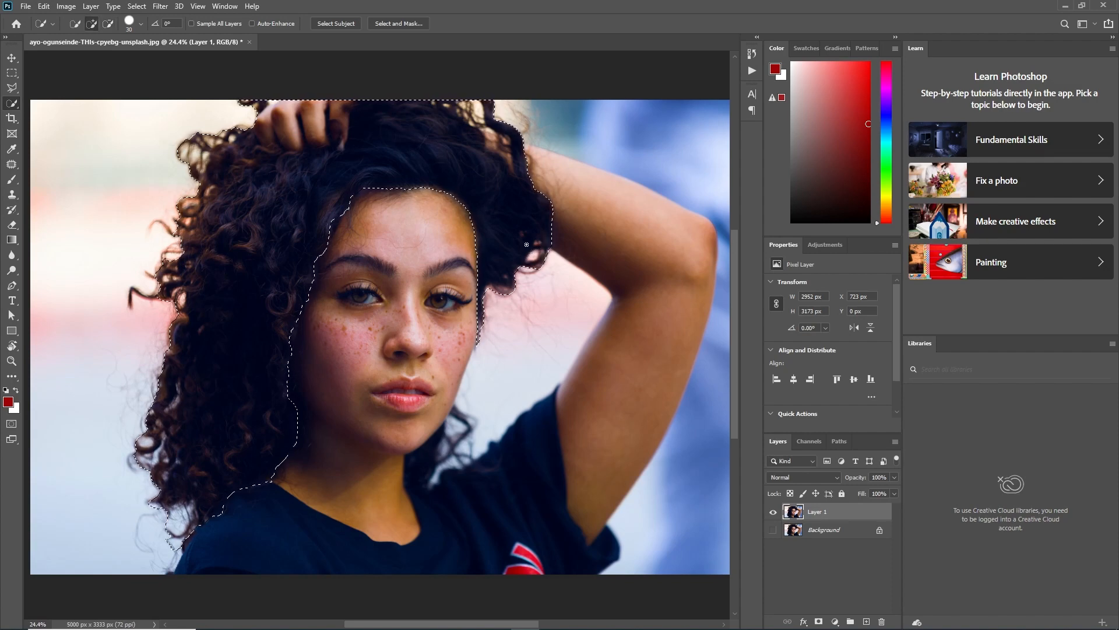
scroll(526, 244, "down", 3)
scroll(526, 244, "up", 2)
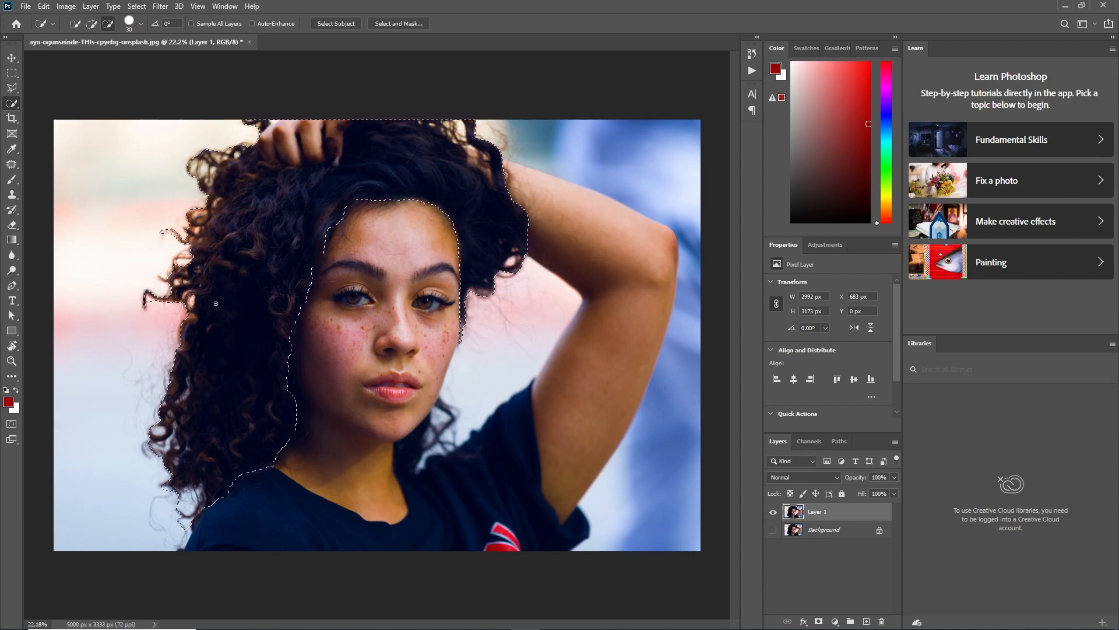
scroll(374, 328, "down", 1)
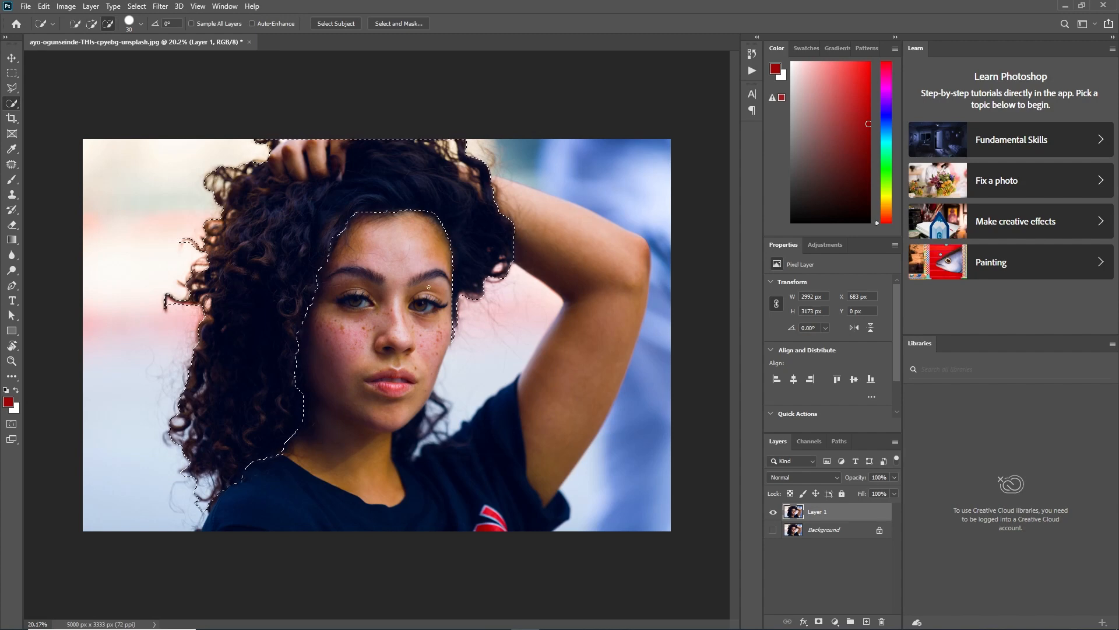
scroll(429, 286, "up", 4)
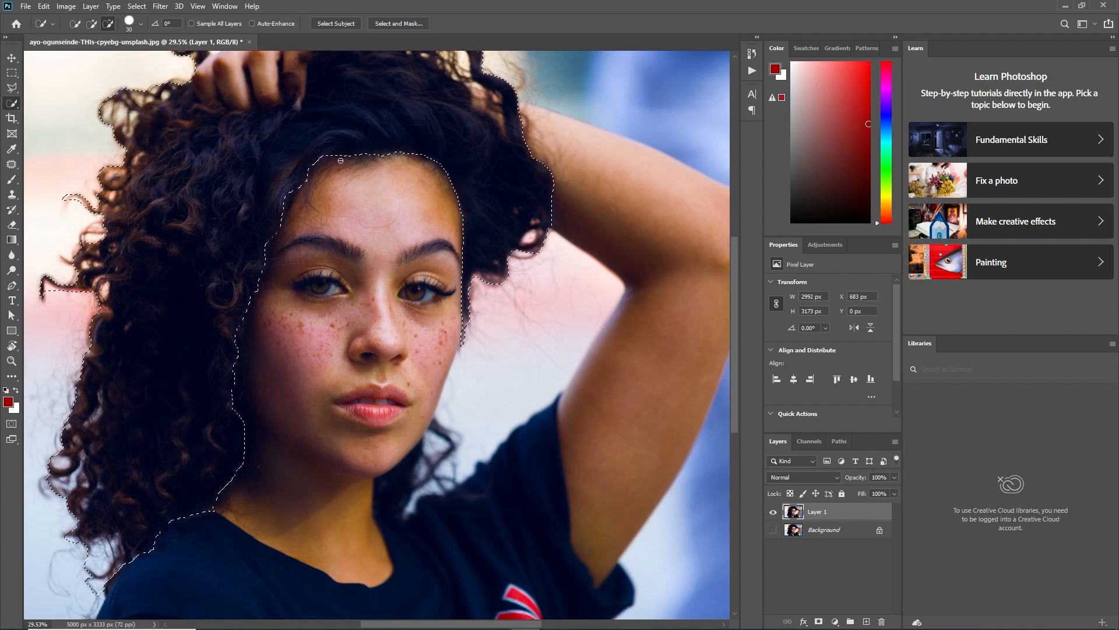
left_click_drag(288, 204, 302, 186)
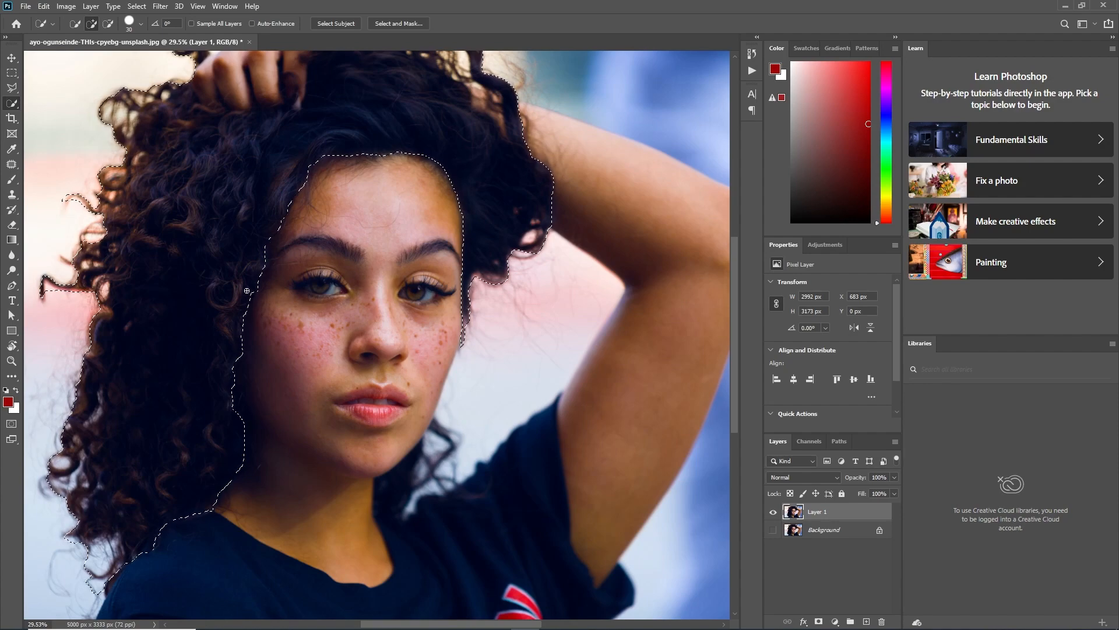
- Subtract the stray background around the hair's lower-left tips from the selection
scroll(264, 280, "down", 5)
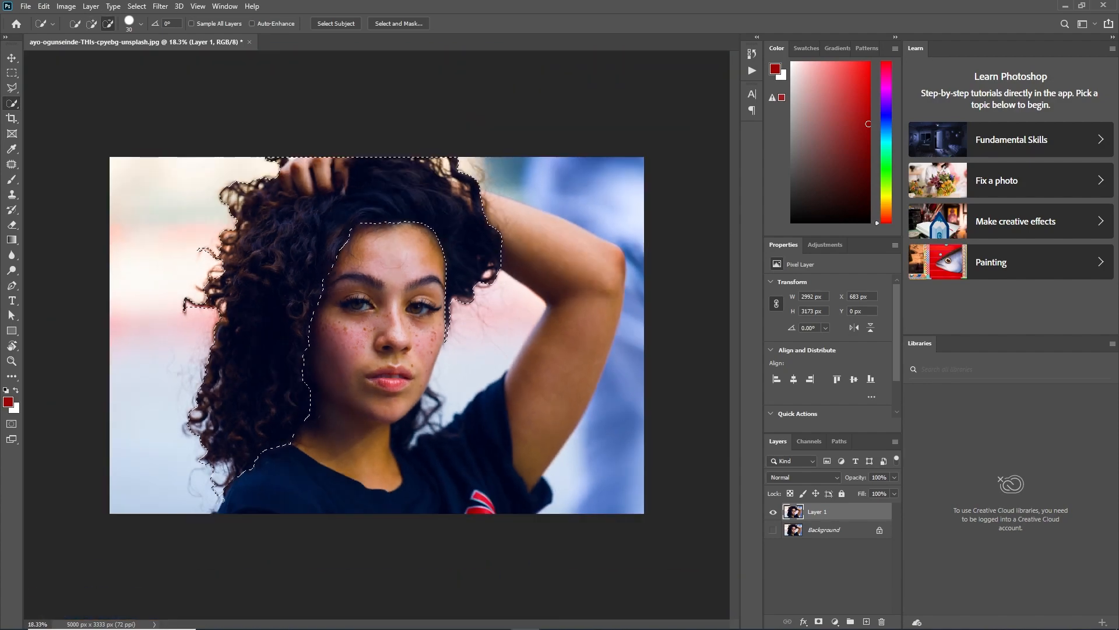
scroll(230, 408, "up", 5)
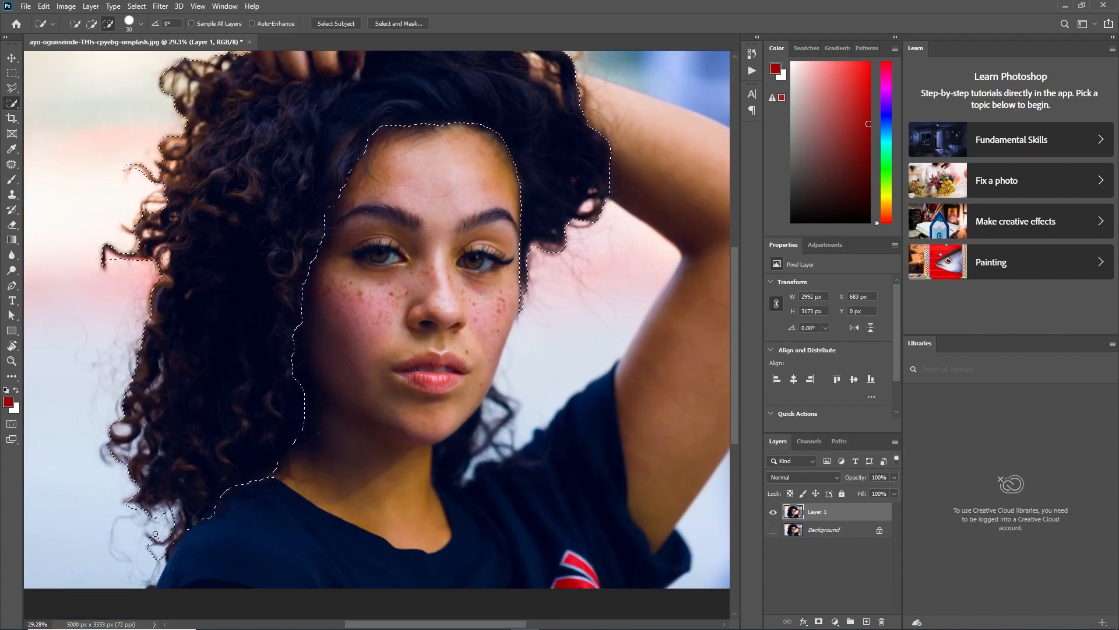
left_click_drag(169, 517, 154, 522)
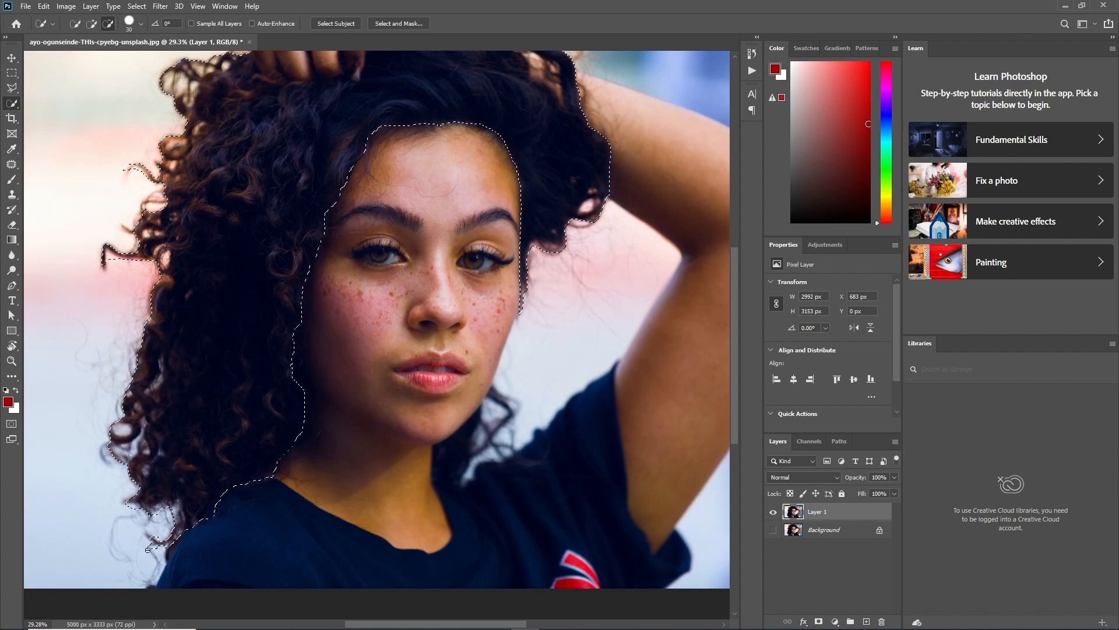
scroll(160, 536, "down", 5)
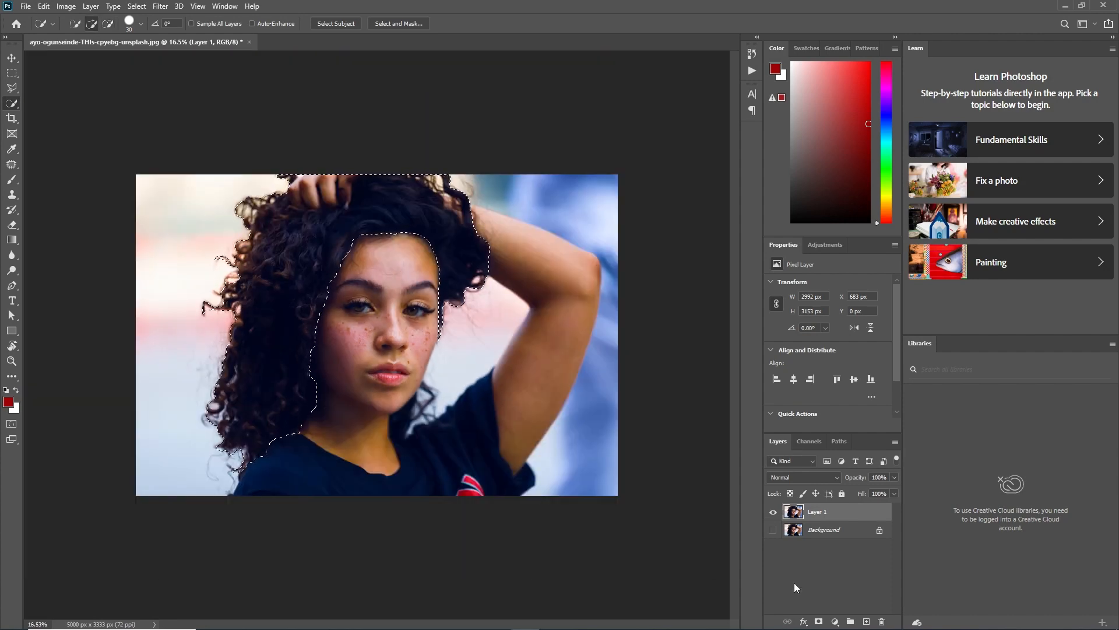
left_click(386, 24)
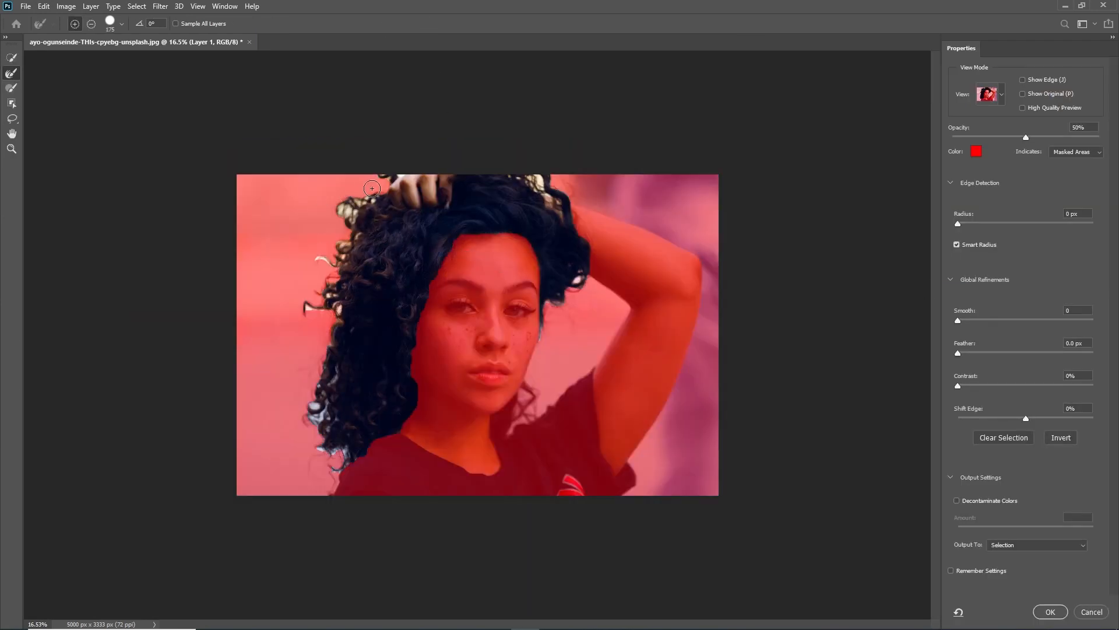
mouse_move(372, 188)
left_mouse_down()
mouse_move(335, 231)
mouse_move(353, 234)
mouse_move(339, 265)
mouse_move(305, 279)
mouse_move(332, 300)
mouse_move(296, 303)
mouse_move(328, 333)
mouse_move(325, 385)
mouse_move(295, 431)
mouse_move(317, 420)
mouse_move(314, 438)
mouse_move(331, 419)
mouse_move(324, 468)
left_mouse_up()
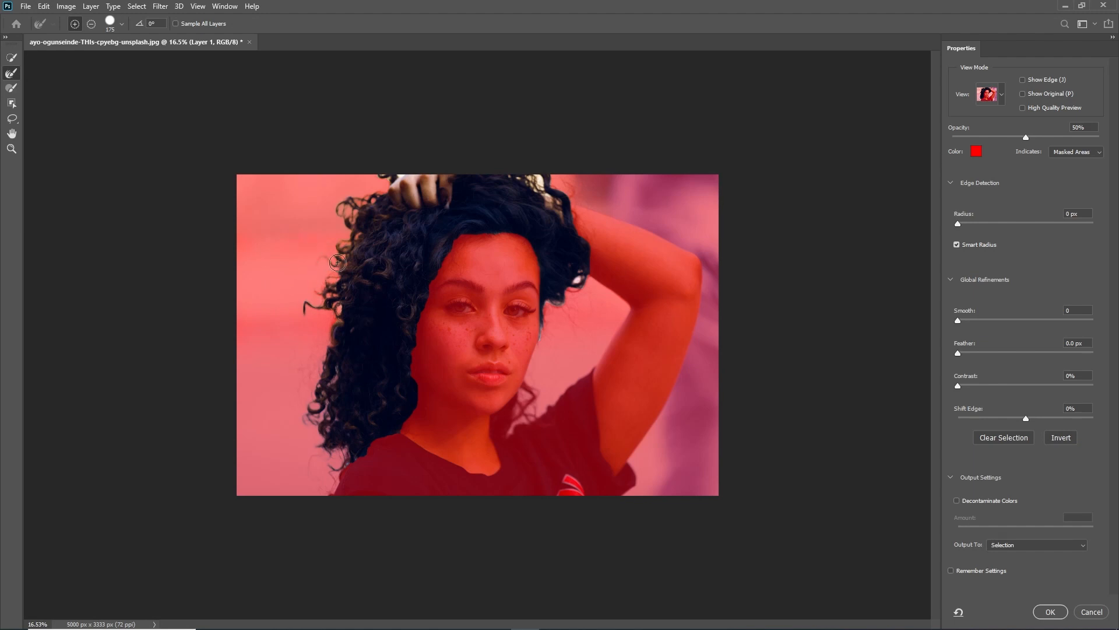
left_click_drag(387, 178, 348, 176)
key("alt")
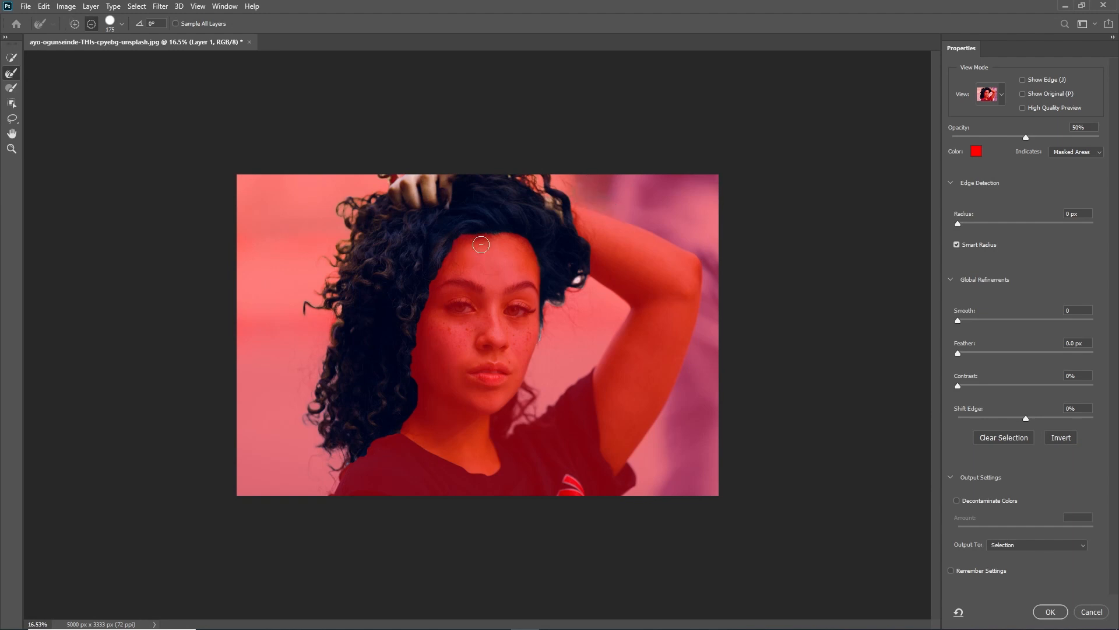
scroll(449, 326, "down", 2)
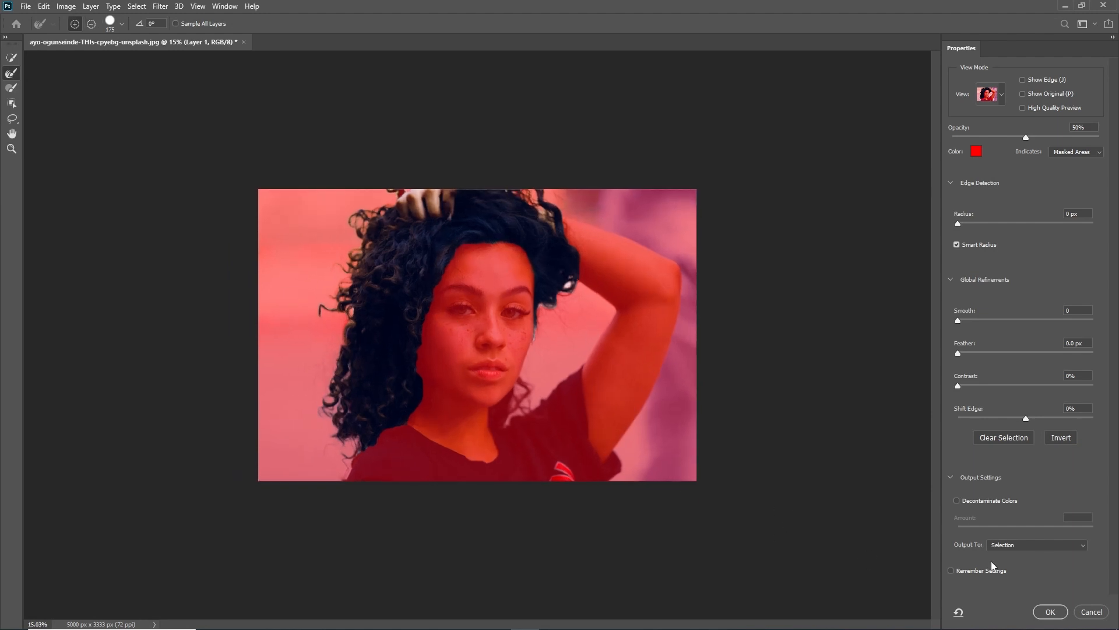
left_click(1057, 612)
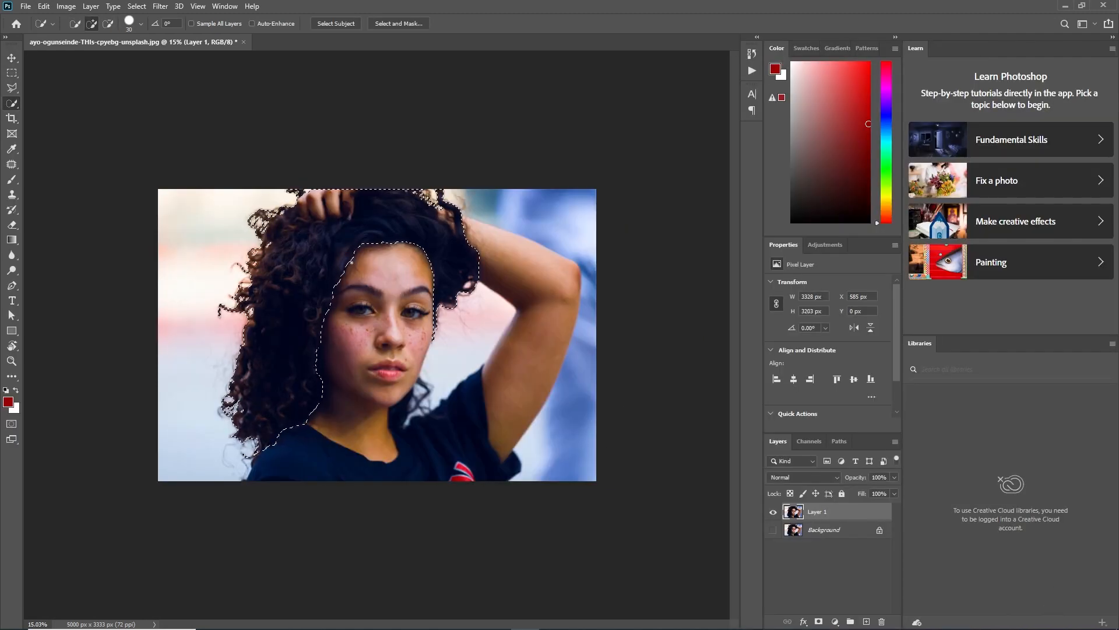
left_click(819, 621)
key("ctrl+z")
left_click(818, 621)
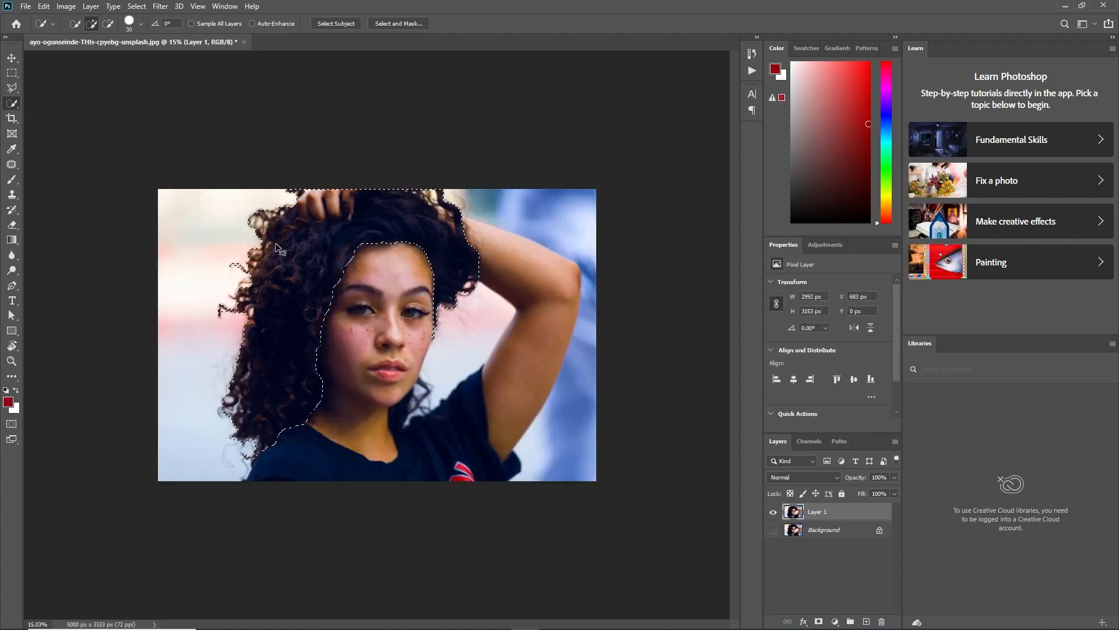
- Refine the selection edges around the outer curls in Select and Mask and output the result to a new layer with a layer mask
left_click(408, 23)
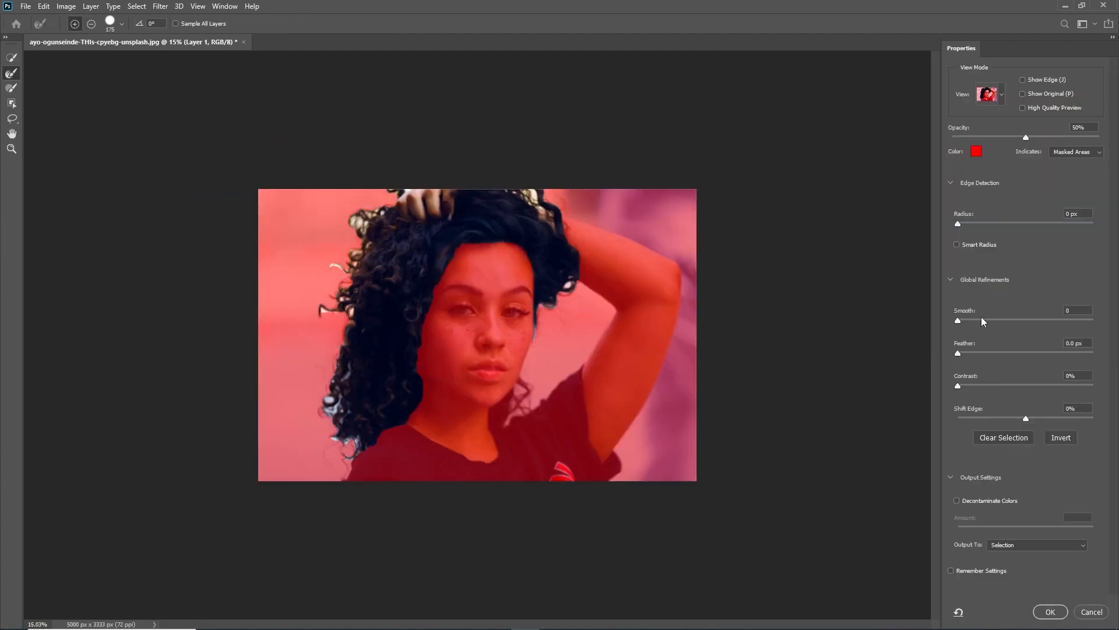
mouse_move(305, 329)
left_mouse_down()
mouse_move(351, 311)
mouse_move(328, 264)
mouse_move(356, 264)
mouse_move(354, 224)
mouse_move(345, 224)
mouse_move(392, 202)
left_mouse_up()
mouse_move(315, 397)
left_mouse_down()
mouse_move(339, 397)
mouse_move(332, 373)
mouse_move(343, 412)
mouse_move(343, 458)
left_mouse_up()
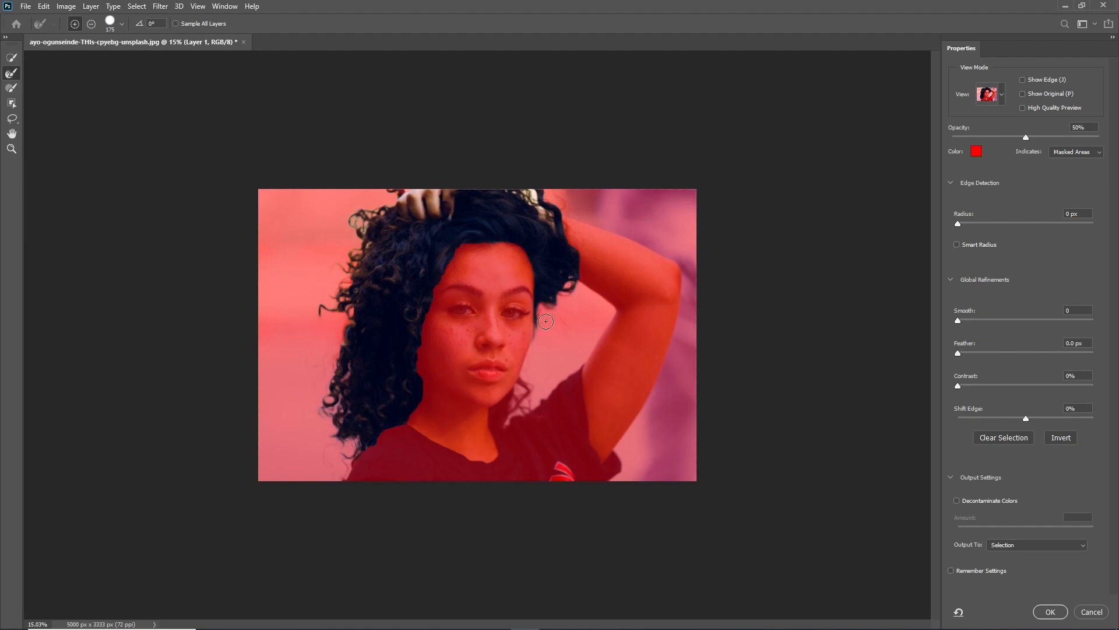
left_click_drag(539, 201, 549, 205)
left_click(1083, 545)
left_click(1026, 584)
left_click(1039, 613)
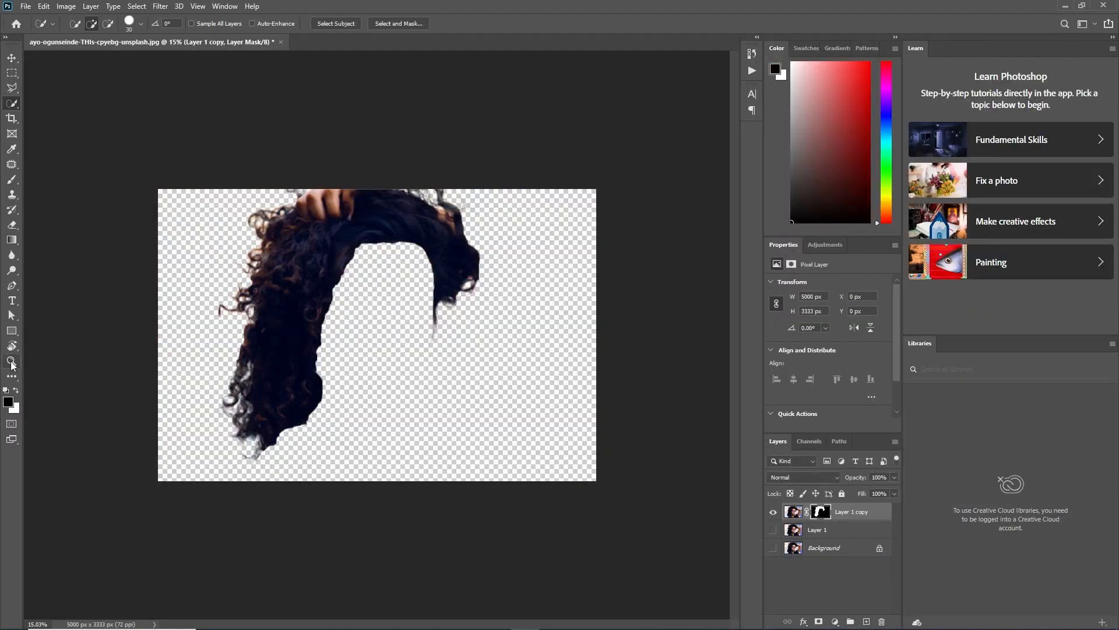
left_click(11, 364)
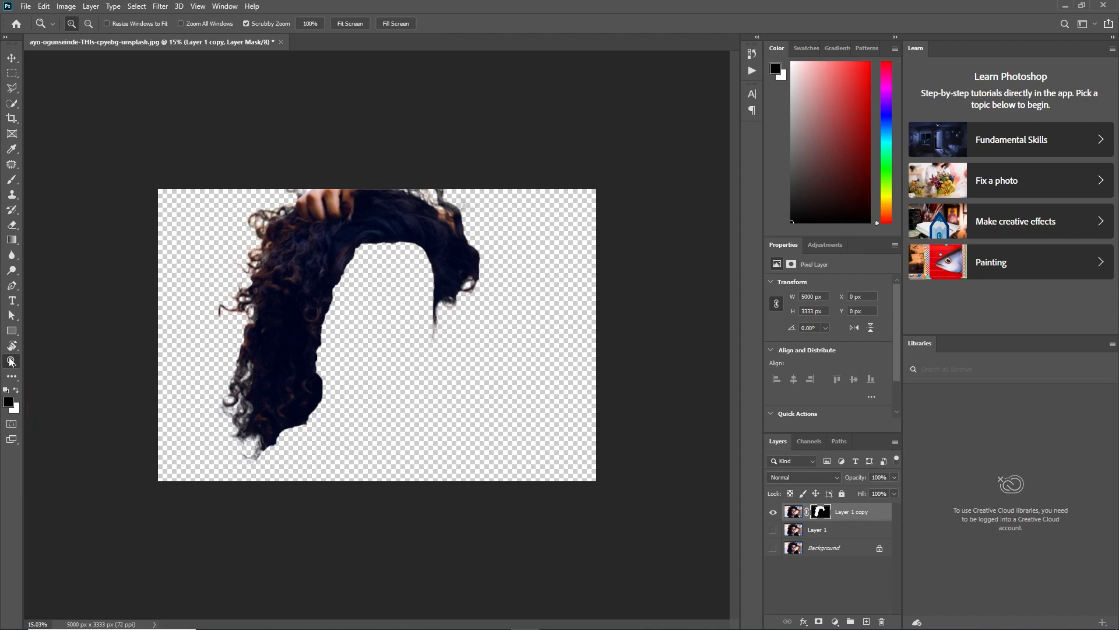
left_click(11, 270)
left_click(58, 281)
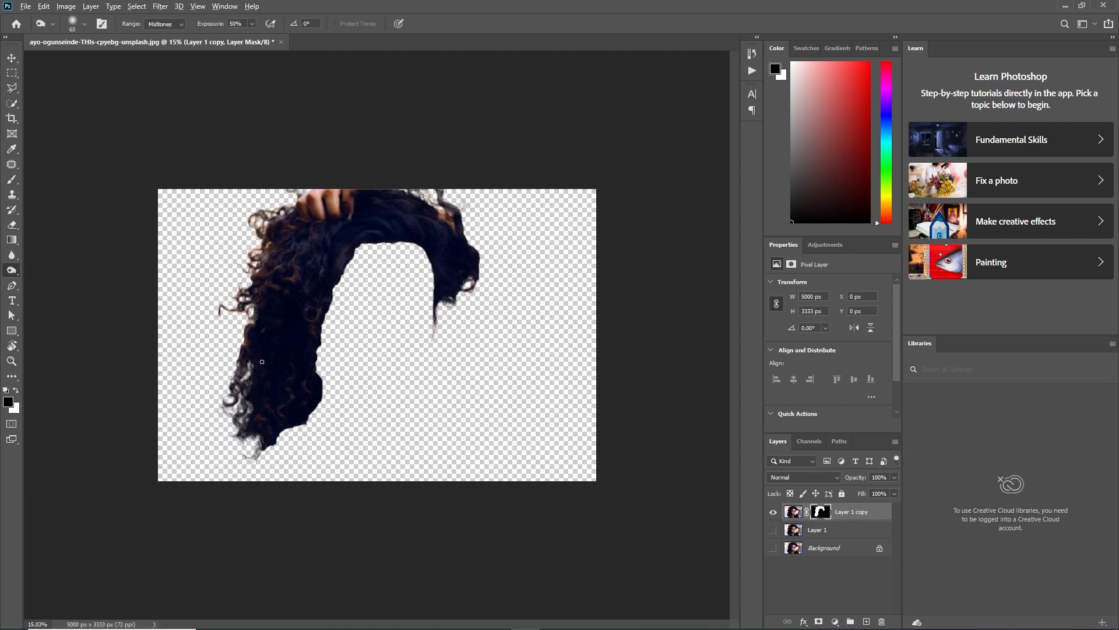
scroll(233, 358, "up", 3)
scroll(167, 402, "down", 2)
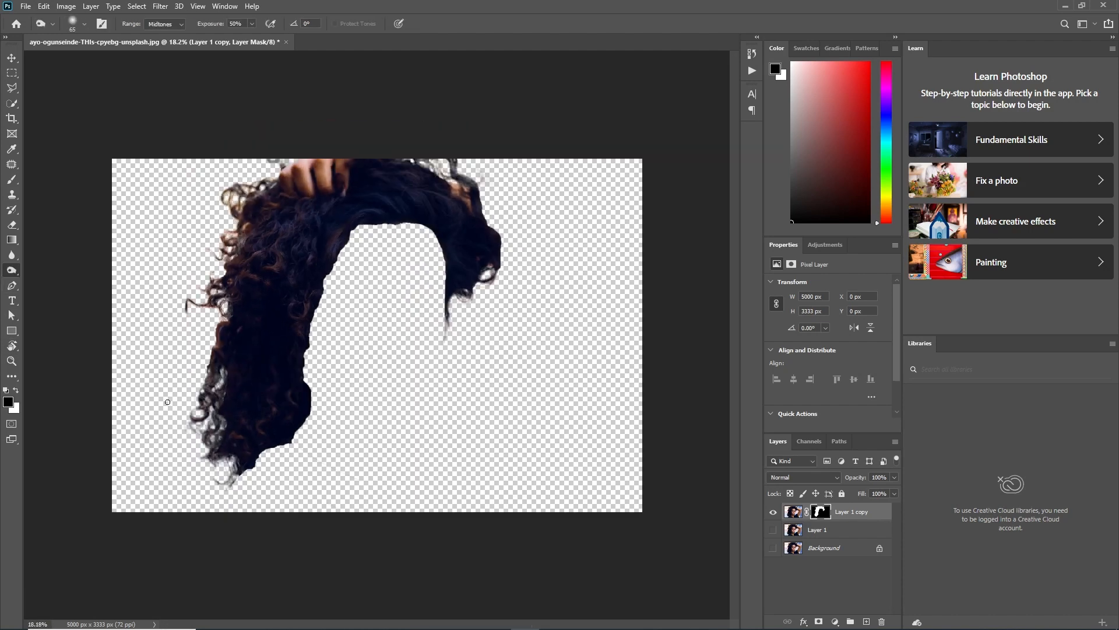
- Copy the cut-out hair onto its own new layer without a mask and hide the masked Layer 1 copy
key("v")
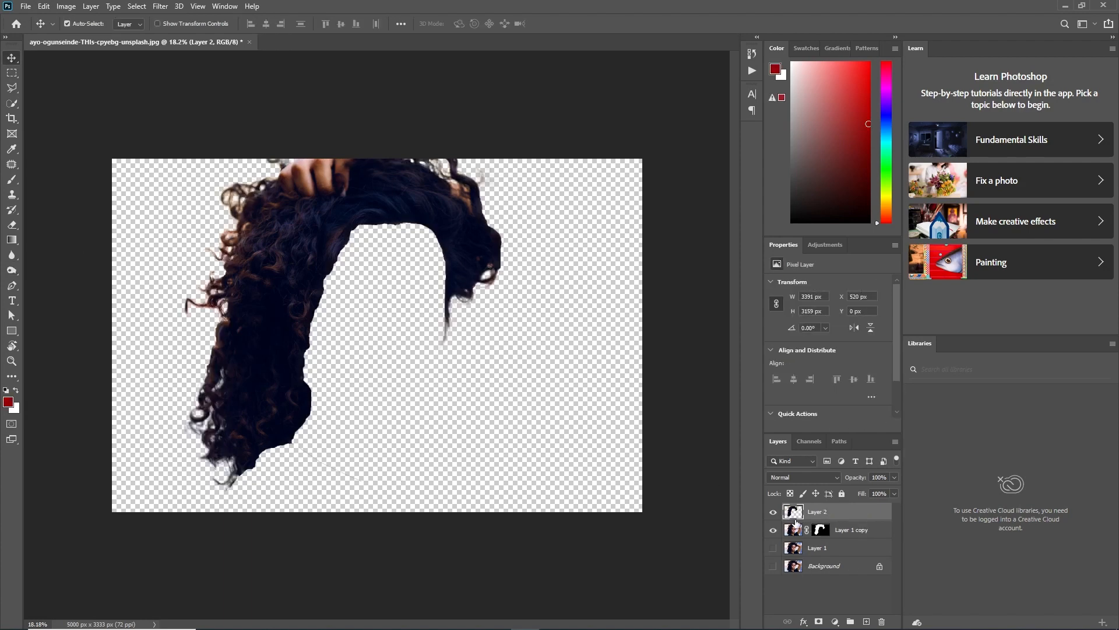
left_click(773, 529)
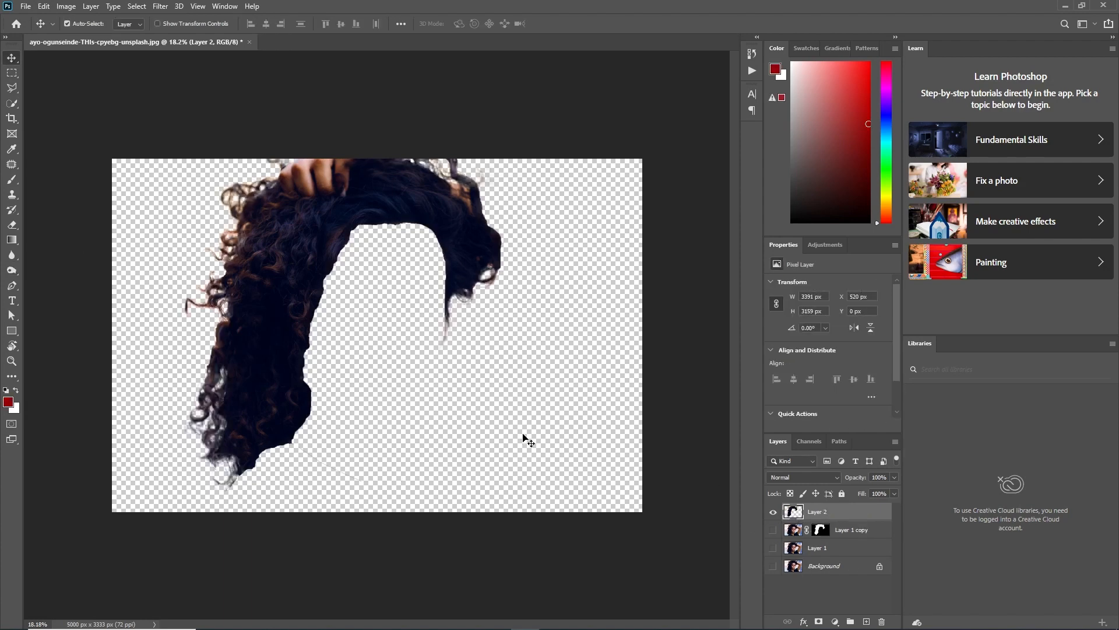
- Lighten the curls along the hair's lower-left edge using the Dodge tool with a 175 px brush, Midtones range and 50% exposure
left_click(12, 270)
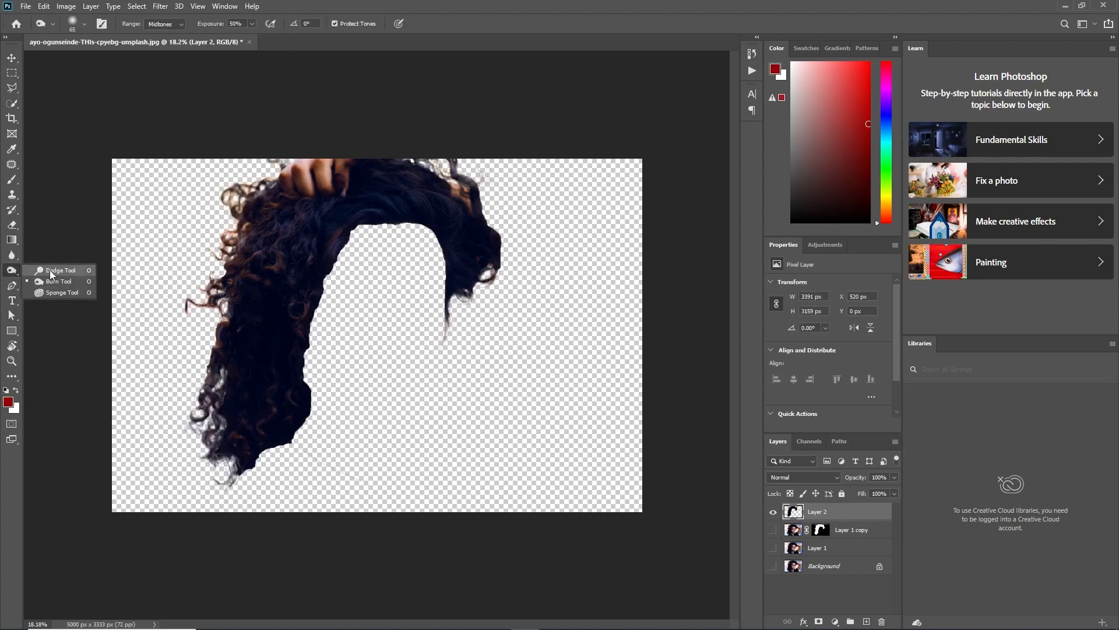
left_click(53, 270)
scroll(223, 346, "up", 3)
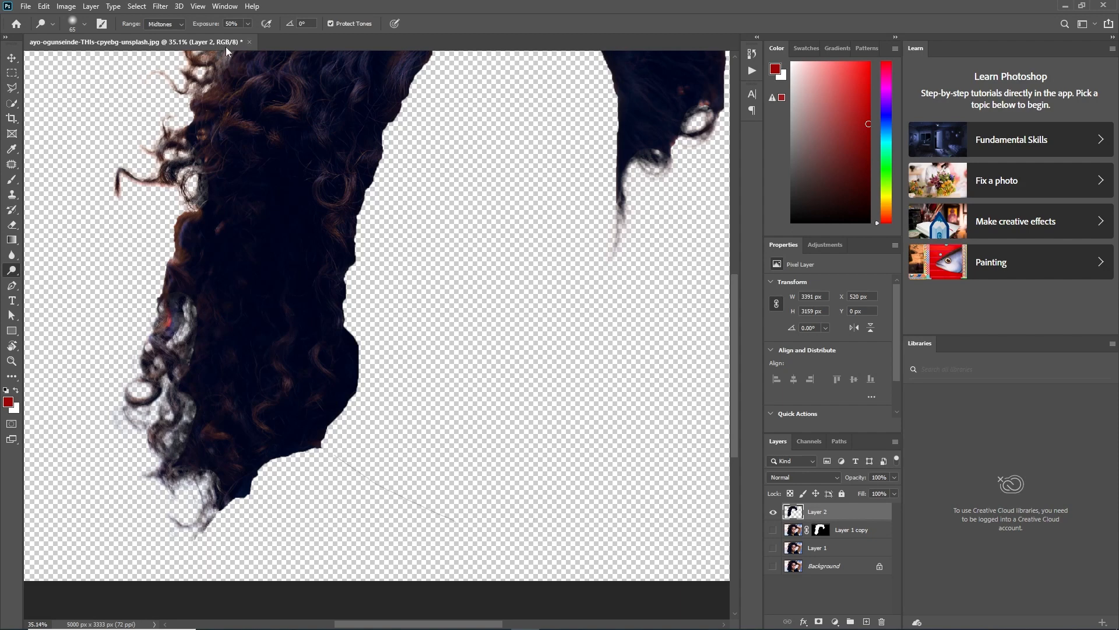
left_click(84, 24)
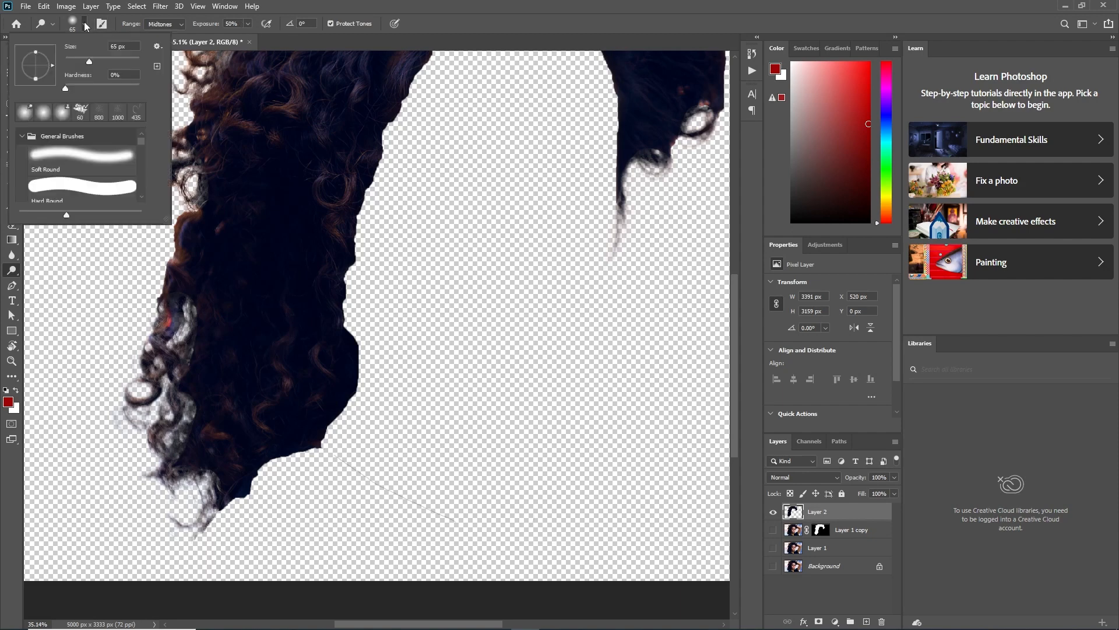
left_click(219, 293)
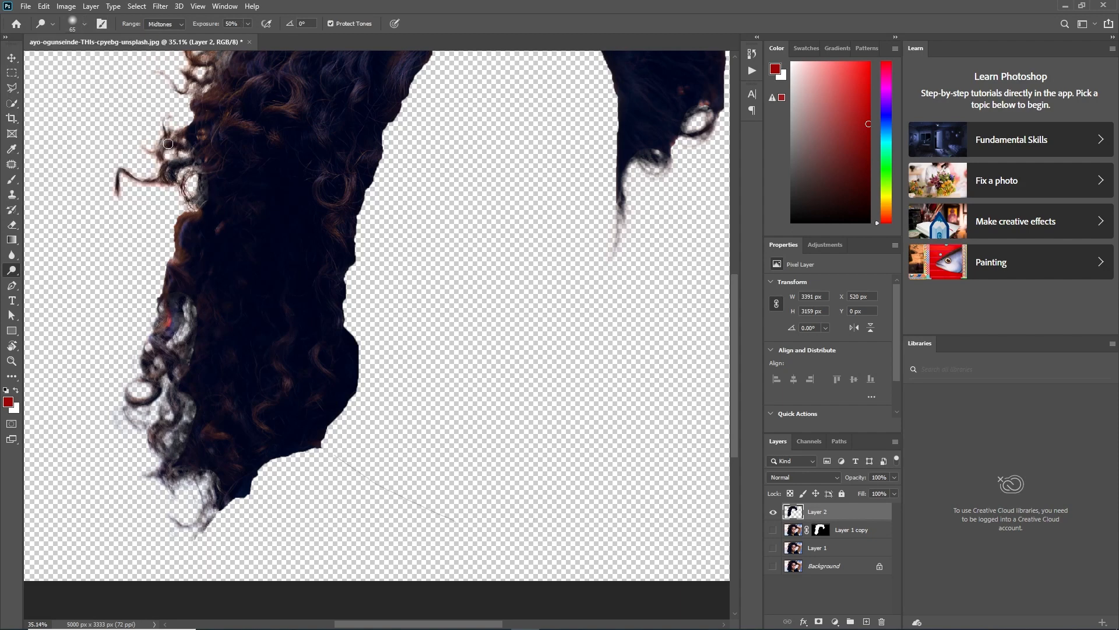
key("bracketright")
key("bracketright")
key("bracketright")
key("bracketright")
key("bracketright")
key("bracketright")
key("bracketright")
mouse_move(198, 330)
left_mouse_down()
mouse_move(179, 375)
mouse_move(193, 356)
mouse_move(156, 365)
mouse_move(157, 467)
mouse_move(170, 458)
mouse_move(205, 506)
left_mouse_up()
- Dodge the pale patch and loose strands at the upper-right edge of the hair
scroll(174, 445, "up", 5)
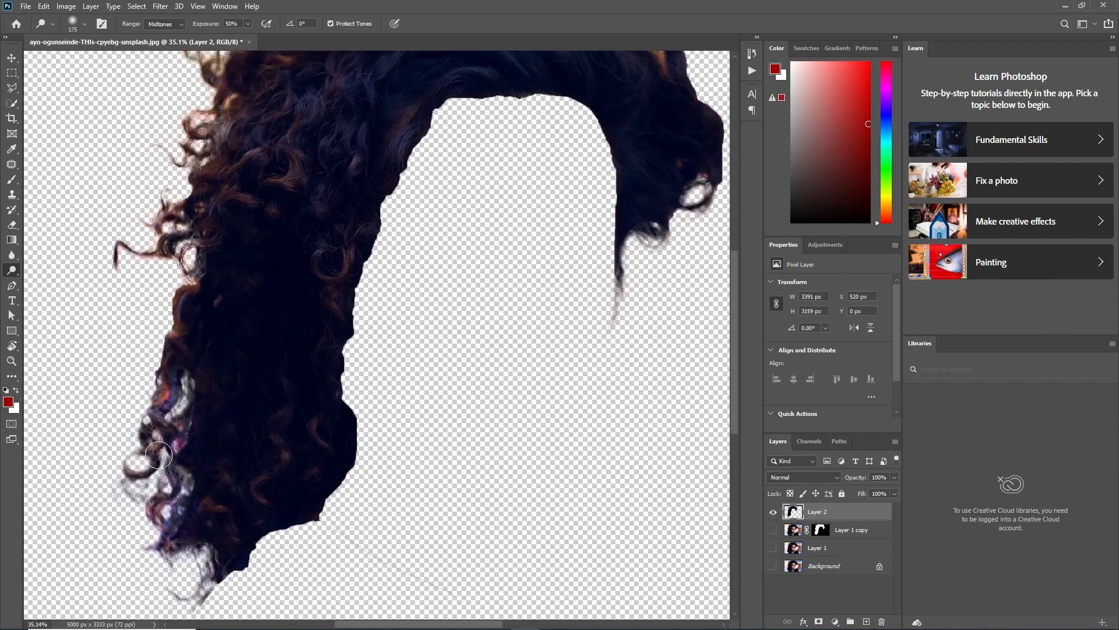
scroll(165, 244, "up", 4)
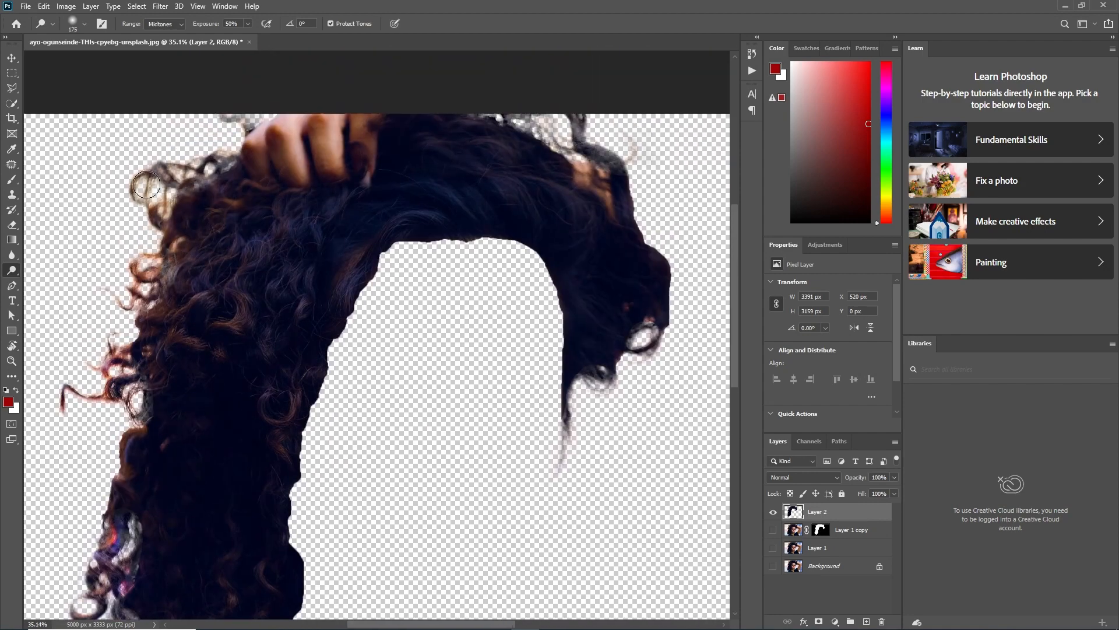
mouse_move(567, 219)
left_mouse_down()
mouse_move(551, 182)
mouse_move(596, 214)
mouse_move(607, 187)
left_mouse_up()
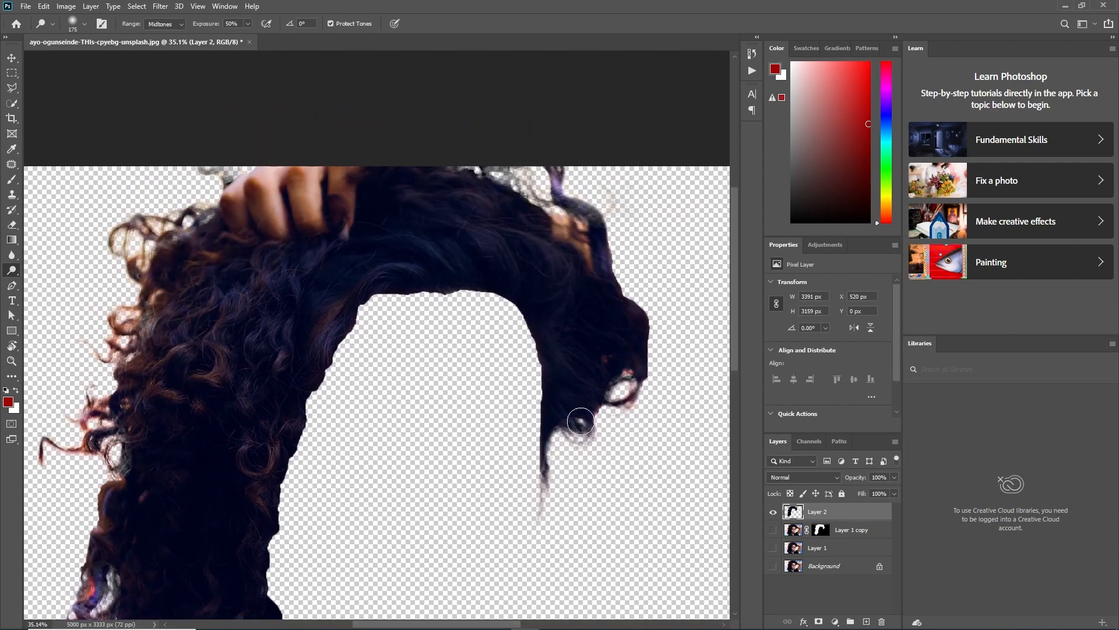
mouse_move(559, 226)
left_mouse_down()
mouse_move(508, 201)
mouse_move(507, 188)
mouse_move(582, 249)
left_mouse_up()
- Darken the curls along the hair's upper-left edge using the Burn tool with the brush enlarged to 150 px
right_click(11, 270)
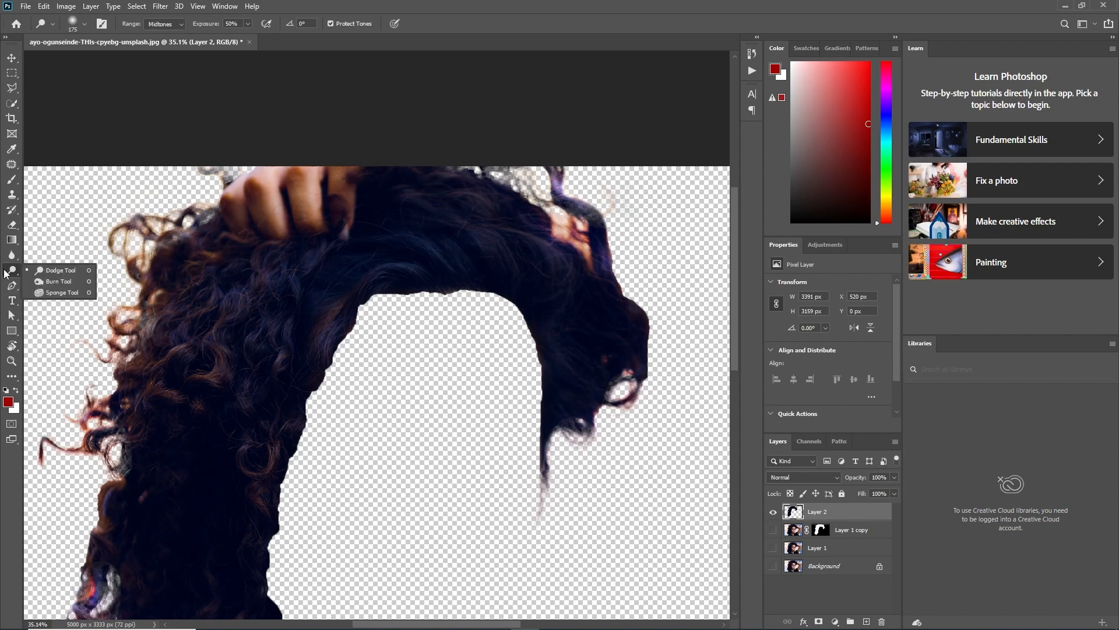
left_click(49, 285)
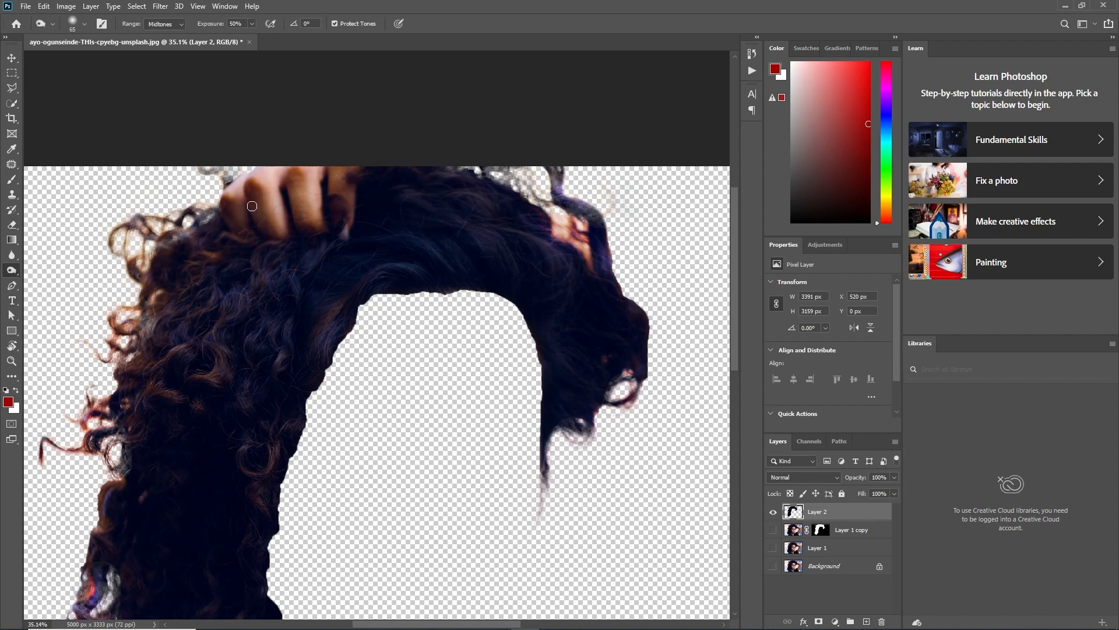
mouse_move(252, 206)
left_mouse_down()
mouse_move(178, 221)
mouse_move(163, 266)
left_mouse_up()
key("bracketright")
mouse_move(182, 224)
left_mouse_down()
mouse_move(142, 293)
mouse_move(169, 291)
mouse_move(108, 337)
mouse_move(99, 359)
mouse_move(59, 336)
mouse_move(138, 321)
mouse_move(156, 262)
mouse_move(142, 230)
mouse_move(204, 208)
mouse_move(136, 285)
mouse_move(216, 175)
left_mouse_up()
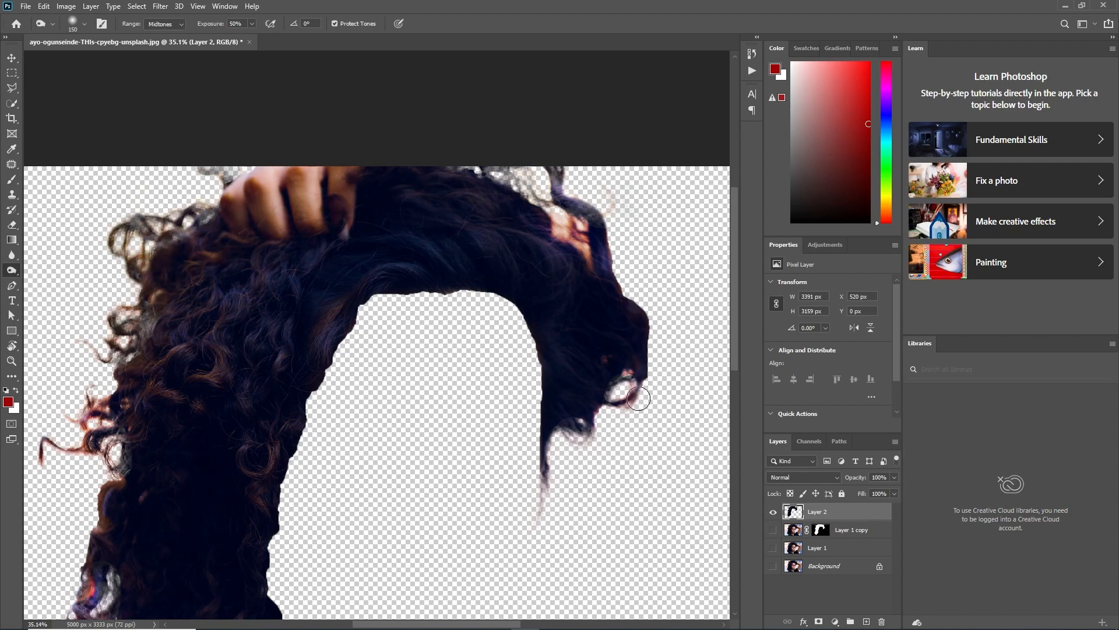
- Darken the remaining curls down the hair's left edge to its lower tips using the Burn tool
scroll(181, 182, "down", 2)
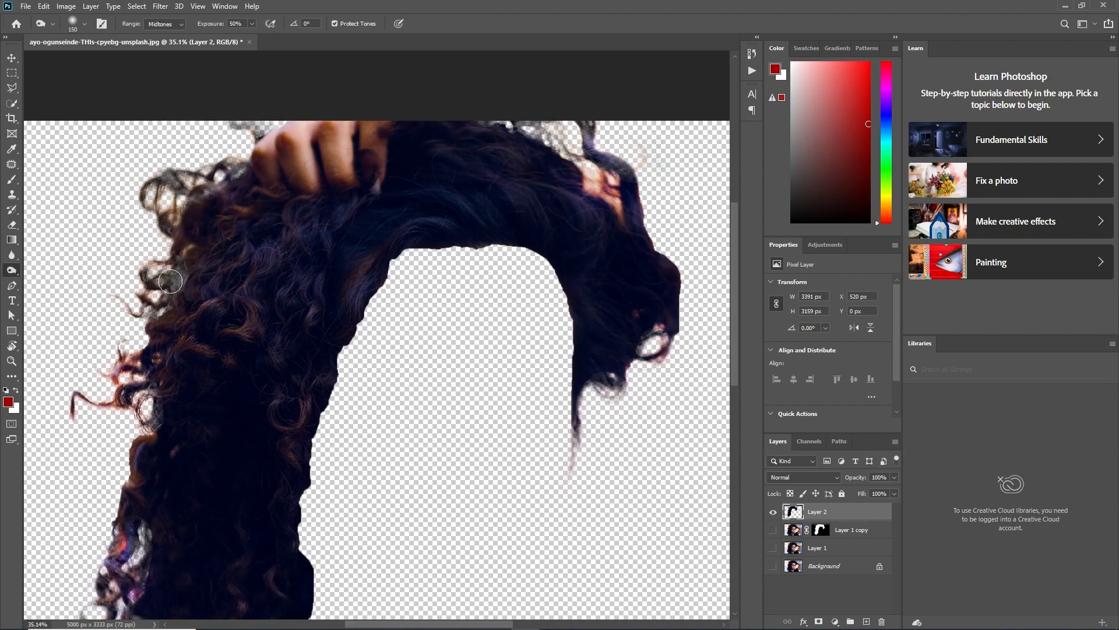
mouse_move(152, 360)
left_mouse_down()
mouse_move(76, 408)
mouse_move(122, 370)
mouse_move(148, 381)
mouse_move(135, 475)
mouse_move(147, 418)
left_mouse_up()
scroll(149, 381, "down", 3)
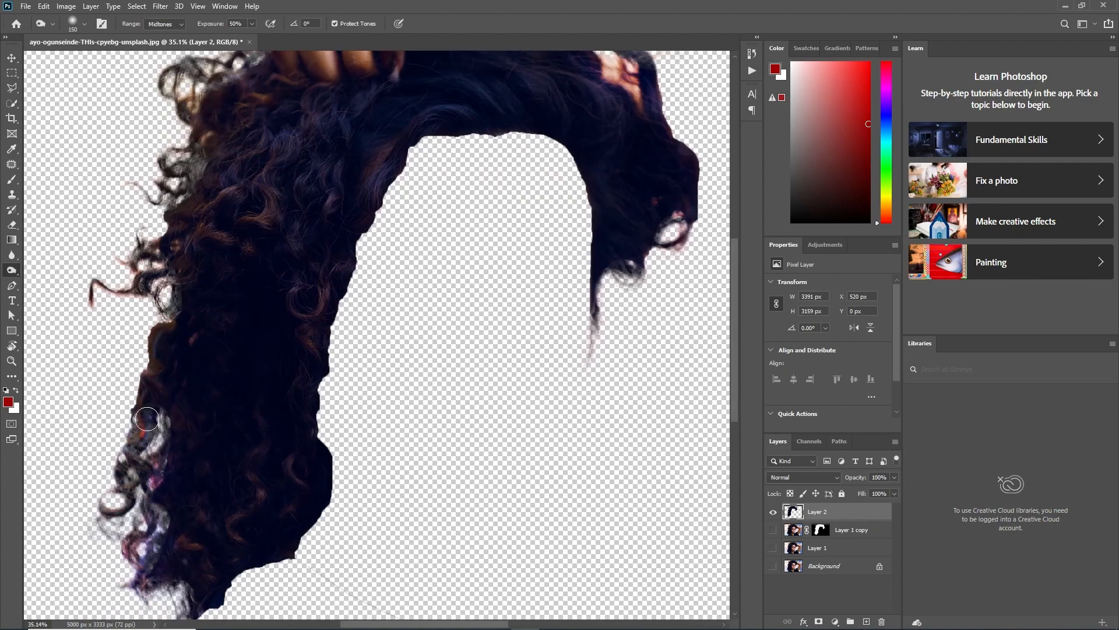
scroll(169, 457, "down", 3)
mouse_move(162, 542)
left_mouse_down()
mouse_move(204, 484)
mouse_move(162, 348)
mouse_move(172, 501)
left_mouse_up()
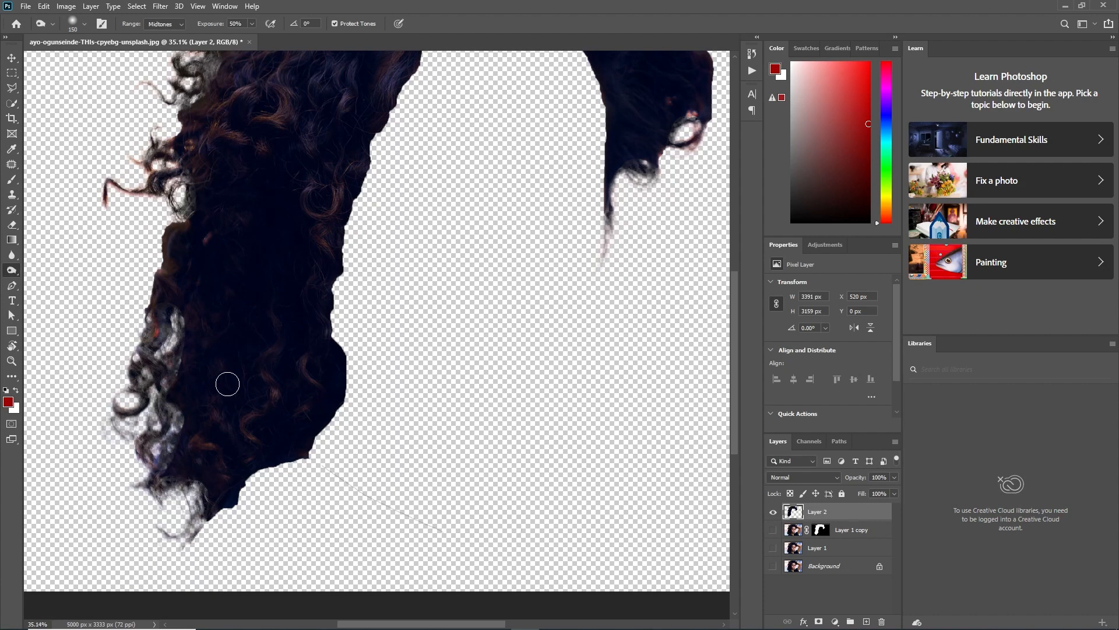
scroll(225, 383, "down", 3)
scroll(240, 369, "up", 1)
- Brighten the cut-out hair on Layer 2 with a Curves adjustment mapping input 60 to output 164
key("v")
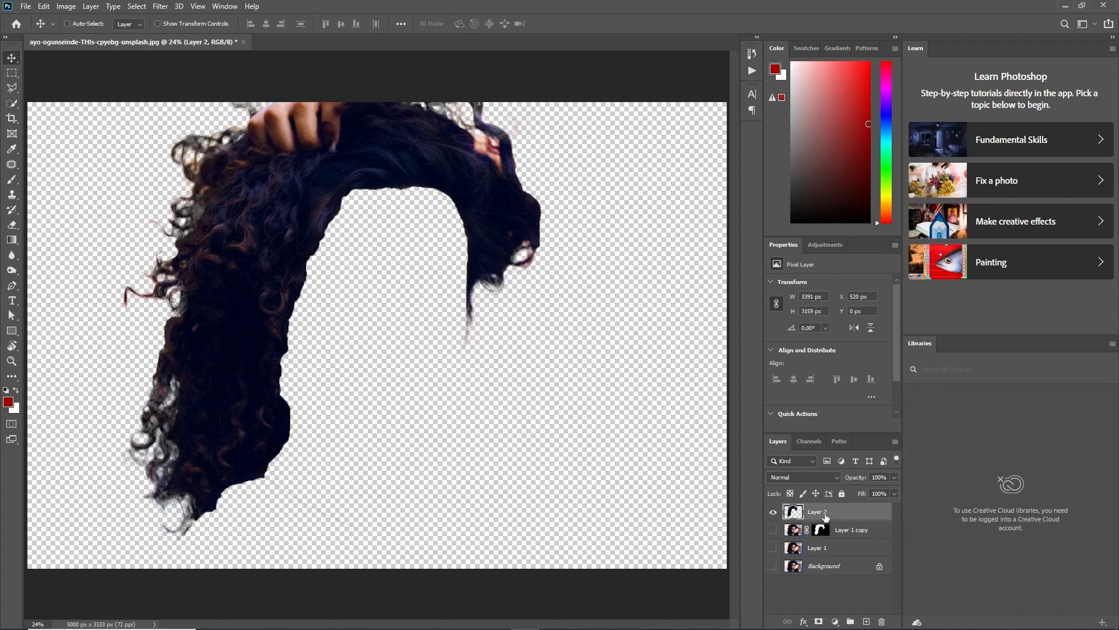
key("ctrl+m")
left_click_drag(760, 259, 722, 254)
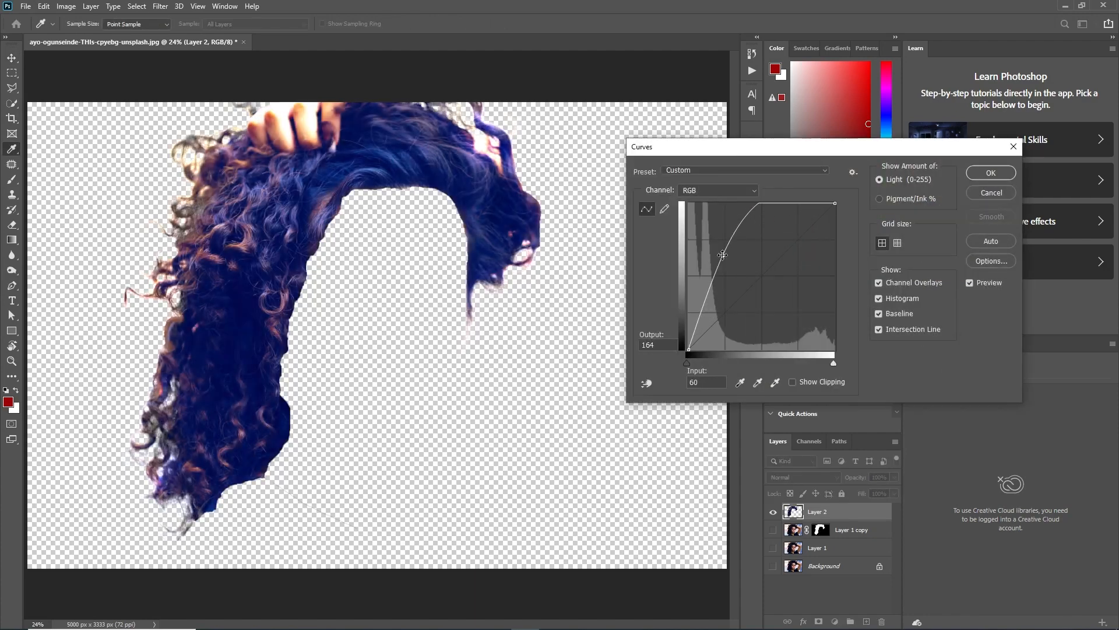
left_click(991, 173)
- Show Layer 1 beneath the hair, leave Layer 1 copy hidden, and toggle Layer 2 to compare the brightened hair
left_click(773, 529)
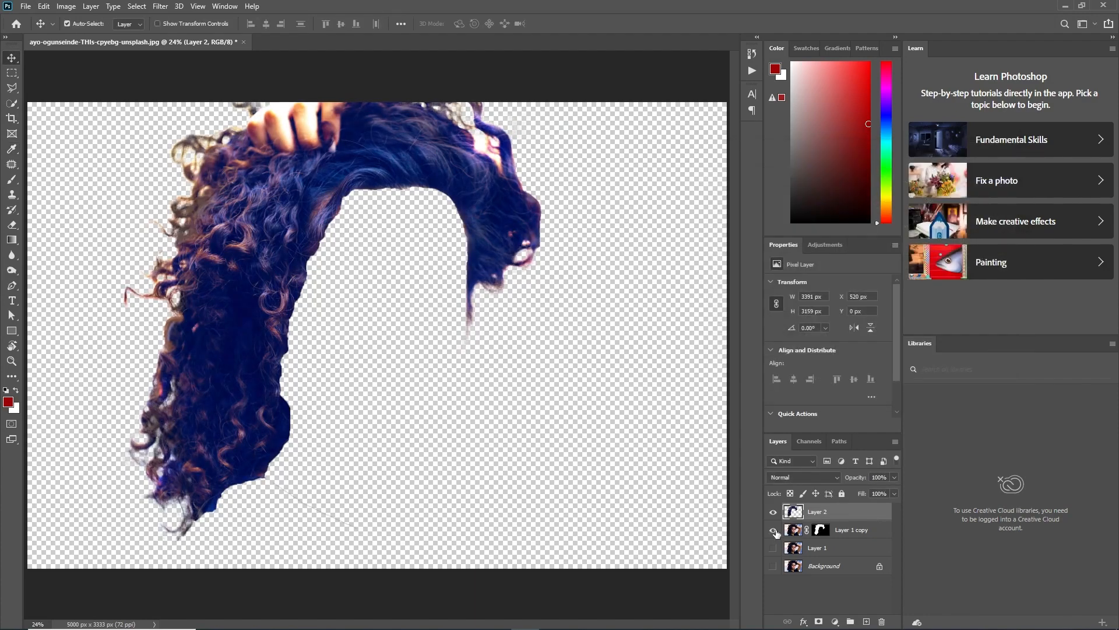
left_click(773, 548)
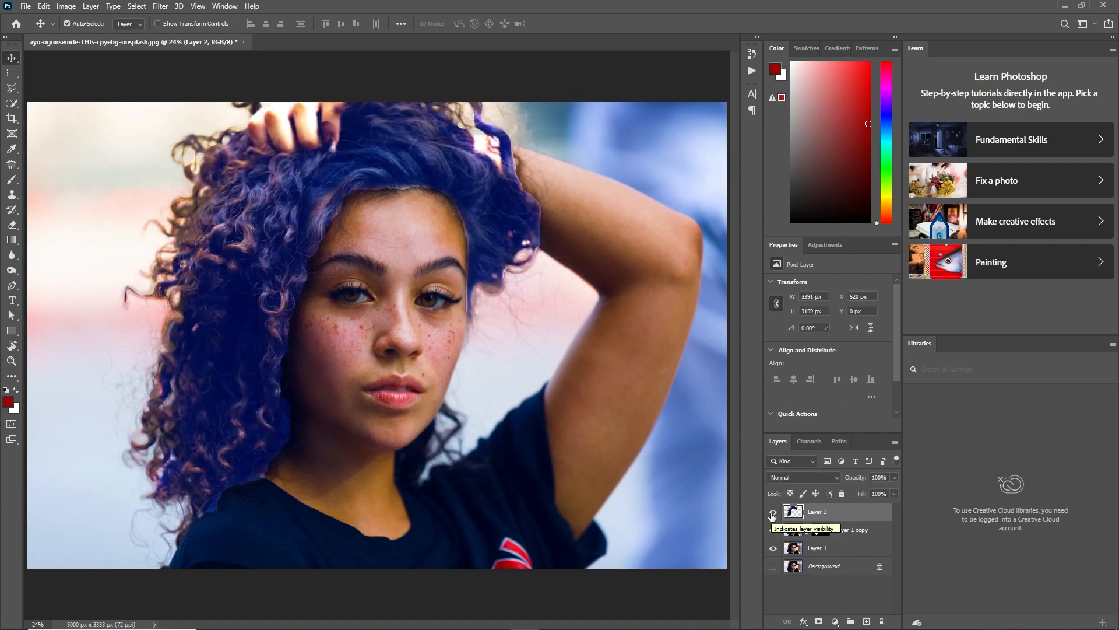
left_click(773, 513)
left_click(772, 513)
left_click(773, 512)
left_click(773, 511)
left_click(773, 530)
left_click(772, 551)
left_click(772, 551)
left_click(775, 514)
left_click(775, 514)
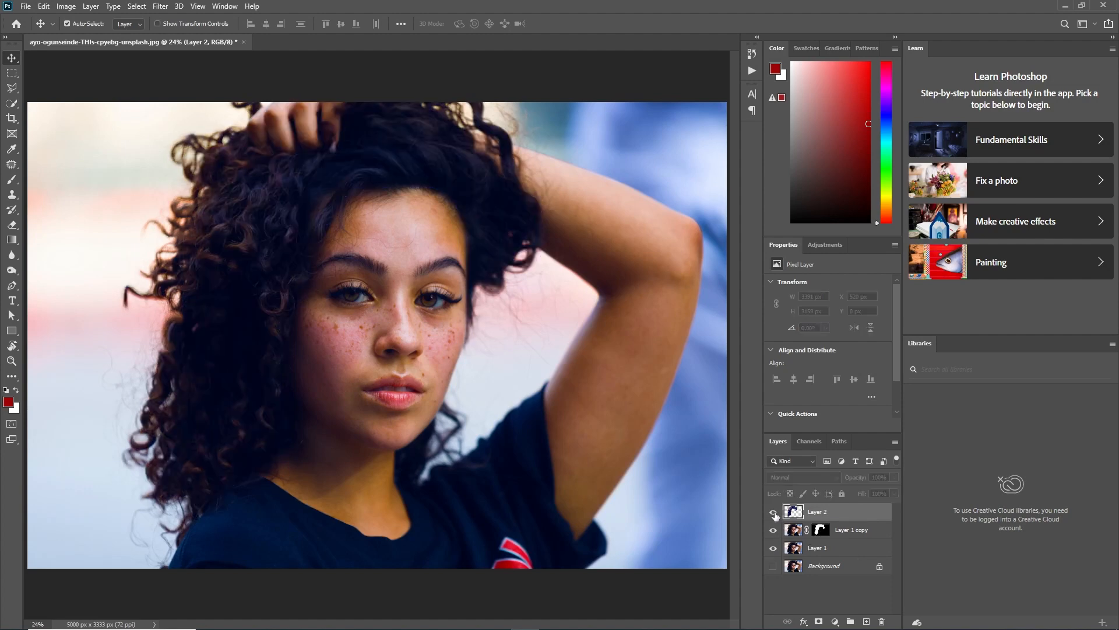
- Brighten Layer 1 with a Curves adjustment mapping input 72 to output 154
left_click(828, 556)
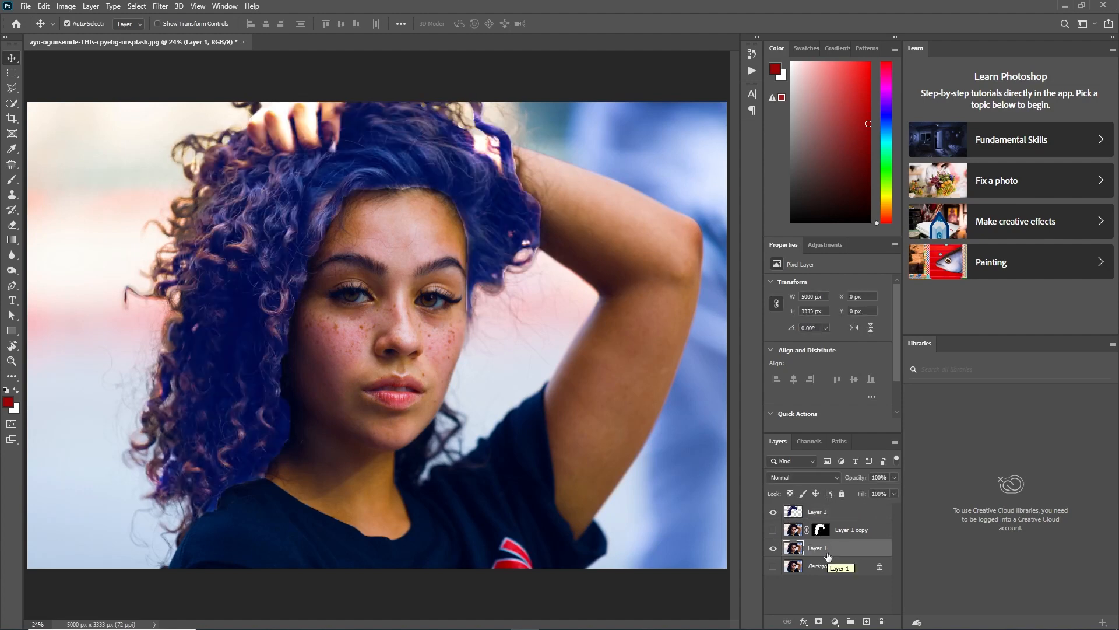
key("ctrl+m")
left_click_drag(760, 278, 730, 261)
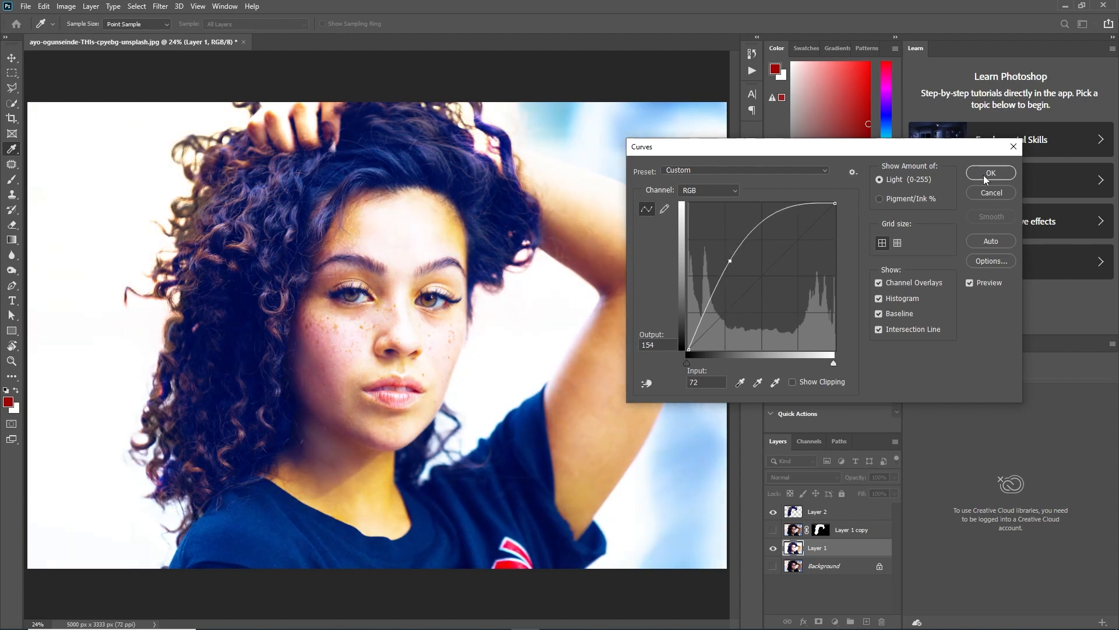
left_click(991, 173)
key("v")
scroll(461, 365, "down", 3)
scroll(462, 366, "up", 2)
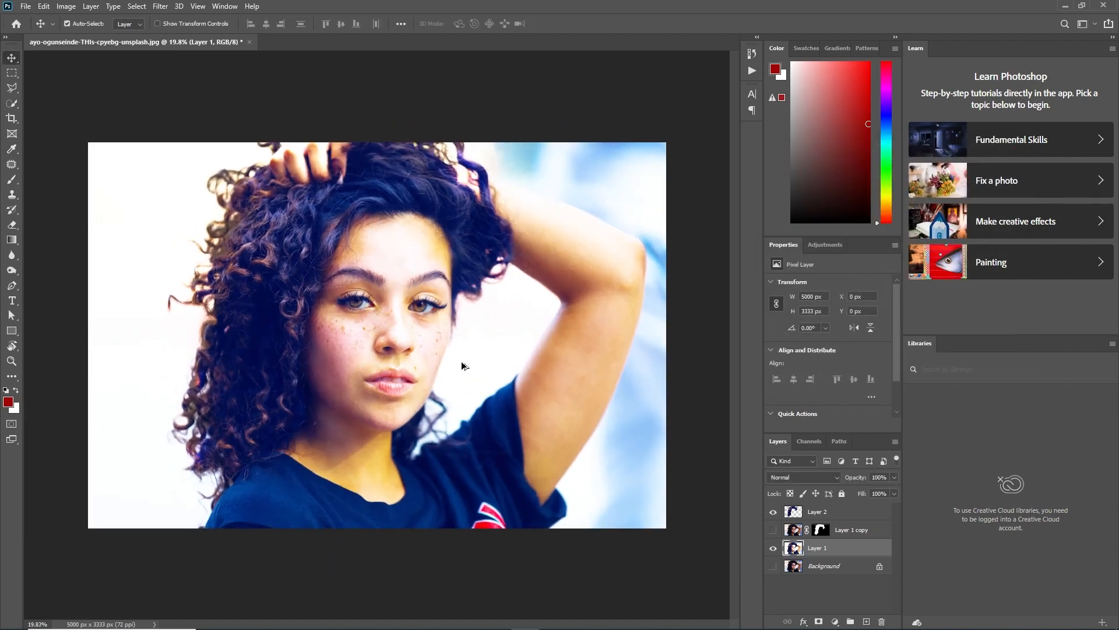
scroll(462, 366, "up", 2)
scroll(462, 365, "down", 1)
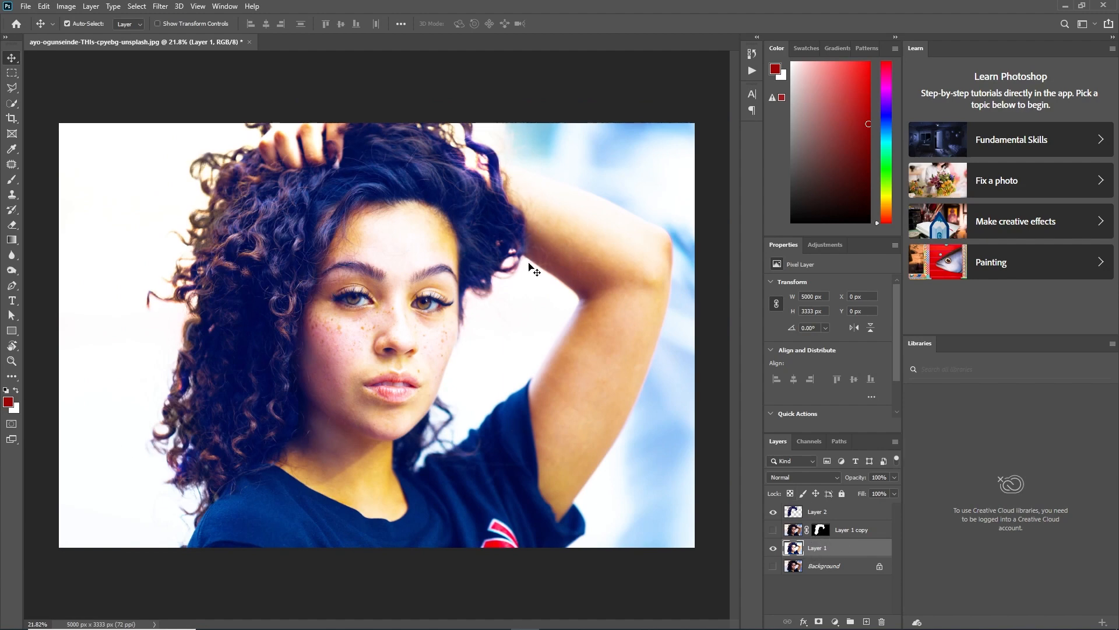
- Darken the arm, cheek and nose on Layer 1 using the Burn tool with a 400 px brush, Midtones range and 50% exposure
left_click(12, 270)
left_click(61, 270)
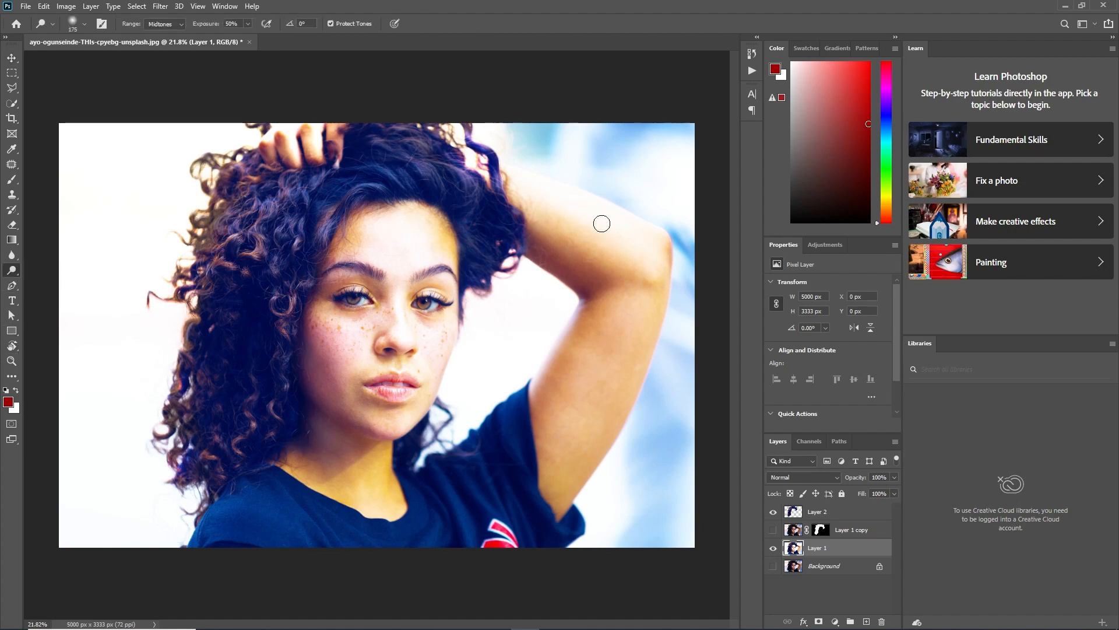
left_click(17, 270)
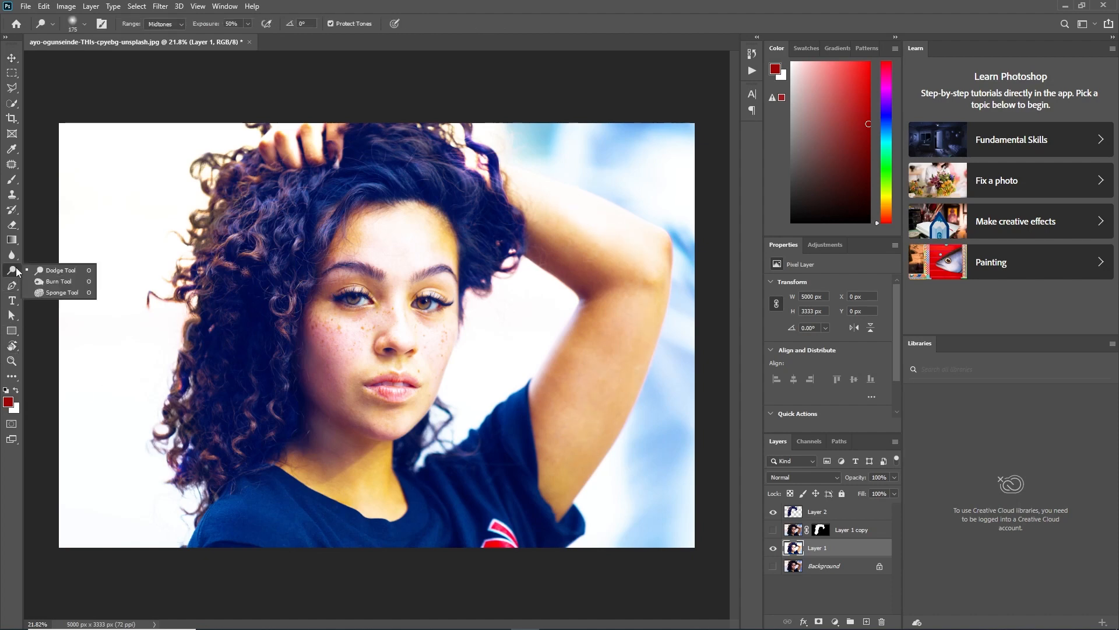
left_click(58, 281)
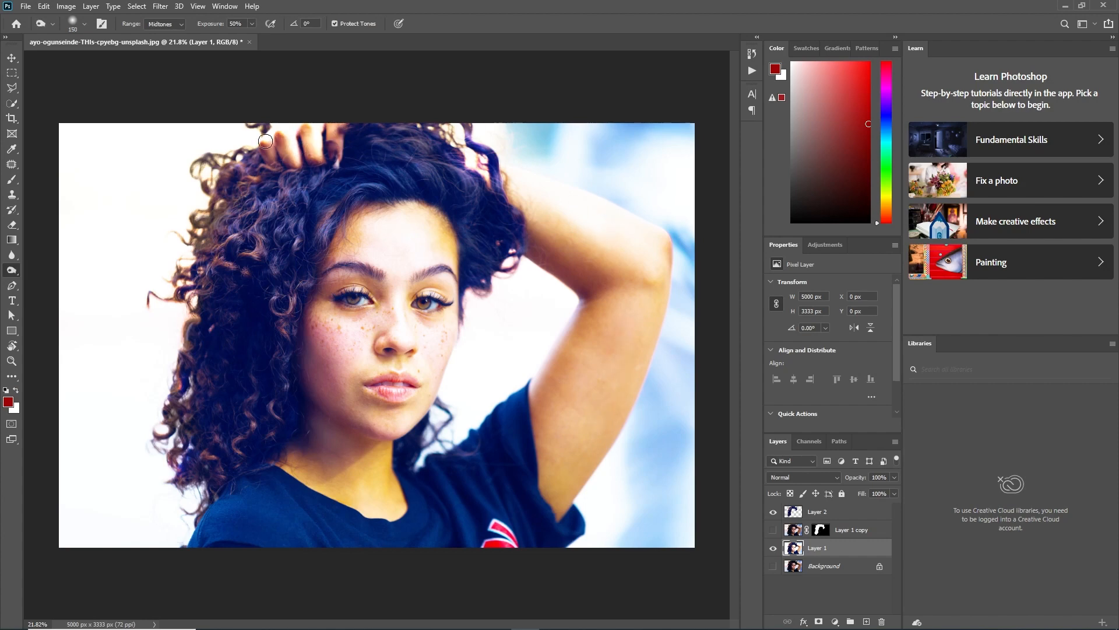
key("bracketright")
key("bracketright")
key("bracketright")
key("bracketright")
key("bracketright")
mouse_move(566, 423)
left_mouse_down()
mouse_move(597, 425)
mouse_move(574, 447)
mouse_move(569, 502)
left_mouse_up()
left_click_drag(635, 321, 634, 279)
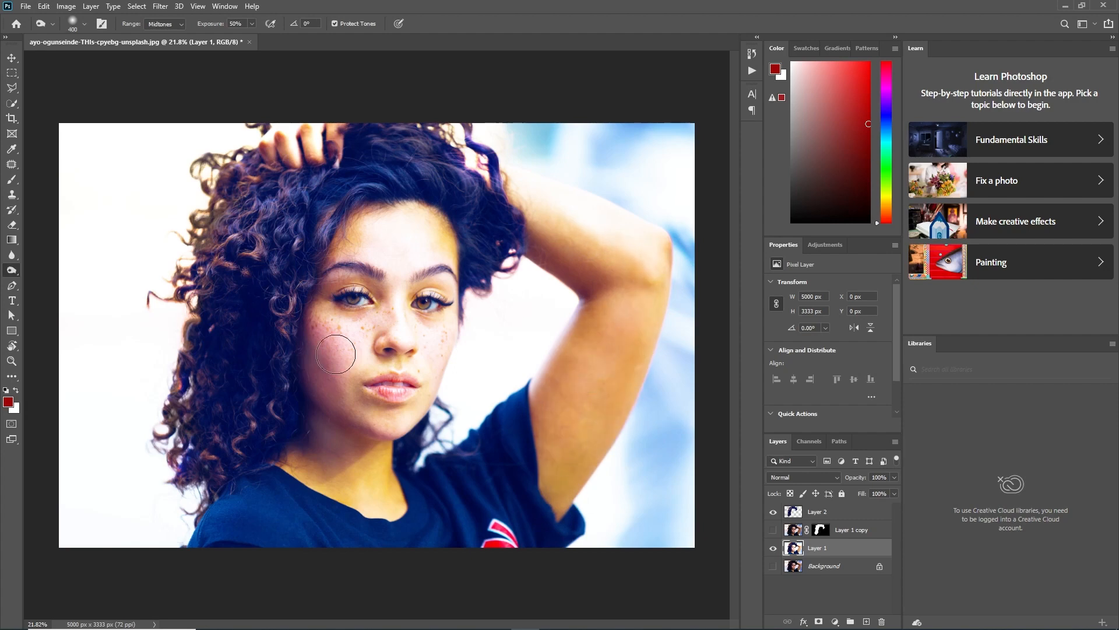
left_click_drag(336, 354, 347, 393)
mouse_move(379, 294)
left_mouse_down()
mouse_move(402, 372)
mouse_move(440, 376)
left_mouse_up()
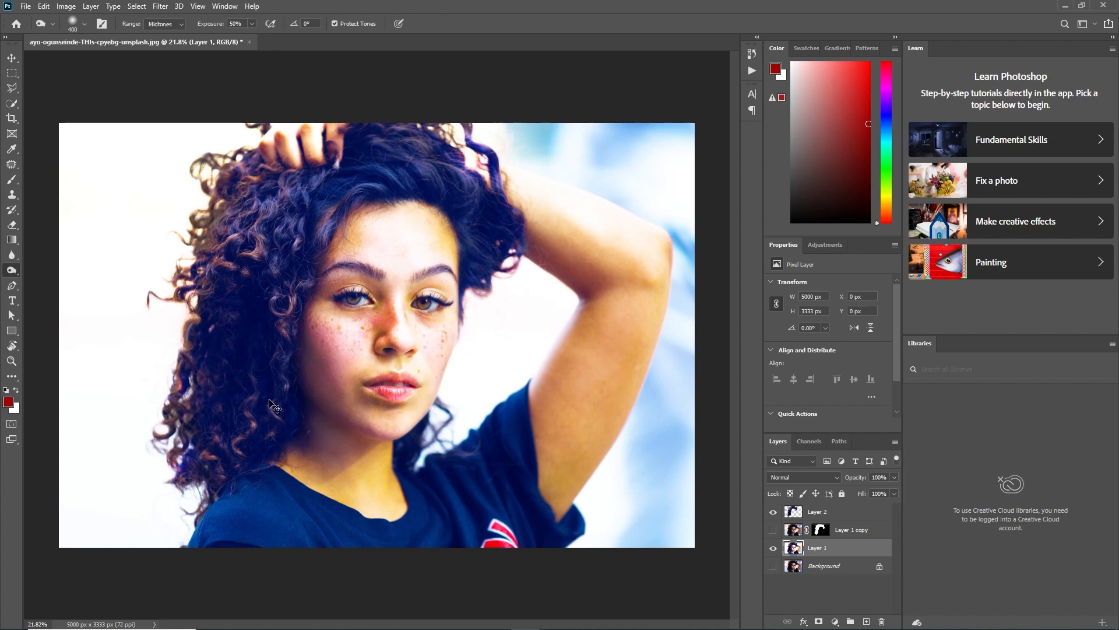
- Add a new empty layer directly above Layer 1 and switch to the Brush tool
left_click(866, 621)
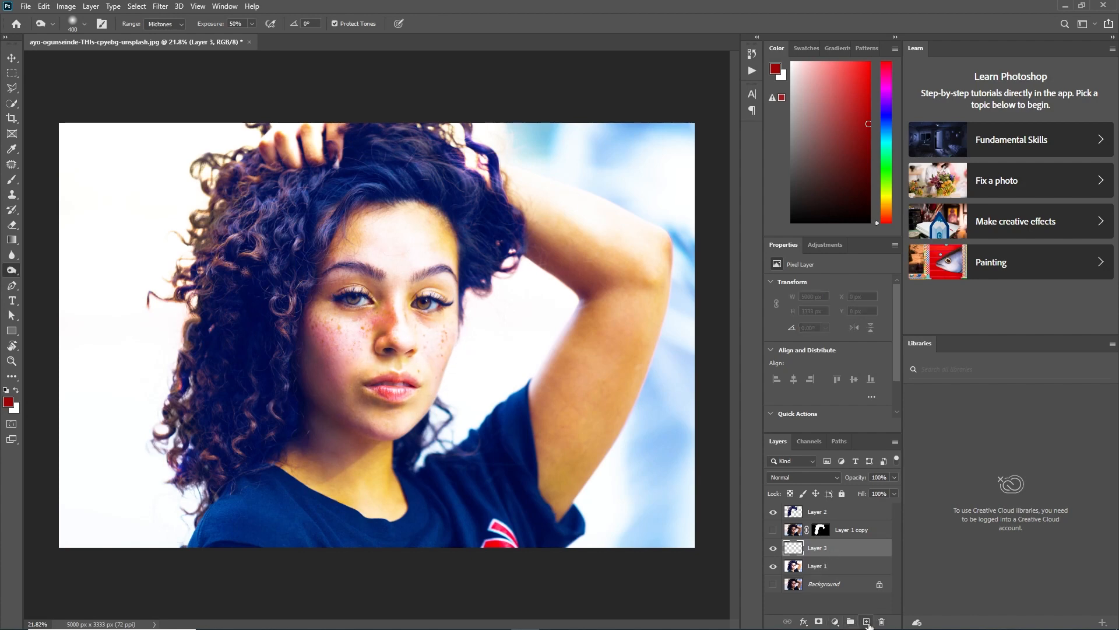
key("b")
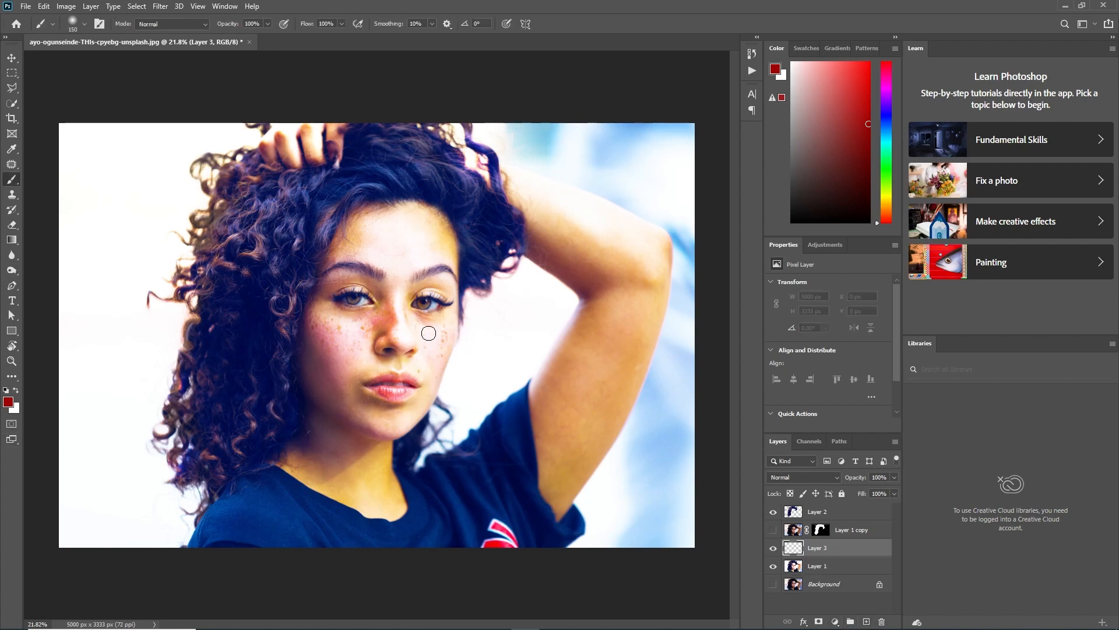
key("bracketright")
key("bracketright")
key("bracketright")
key("bracketright")
key("bracketright")
key("bracketright")
key("bracketright")
key("bracketright")
left_click_drag(647, 245, 585, 213)
key("ctrl+z")
- Sample the brown skin tone from the raised arm as the brush colour and set the brush size to 300 px
scroll(610, 250, "up", 7)
left_click_drag(610, 249, 460, 375)
key("bracketleft")
key("bracketleft")
key("bracketleft")
key("bracketleft")
key("bracketleft")
key("bracketleft")
key("bracketleft")
key("bracketleft")
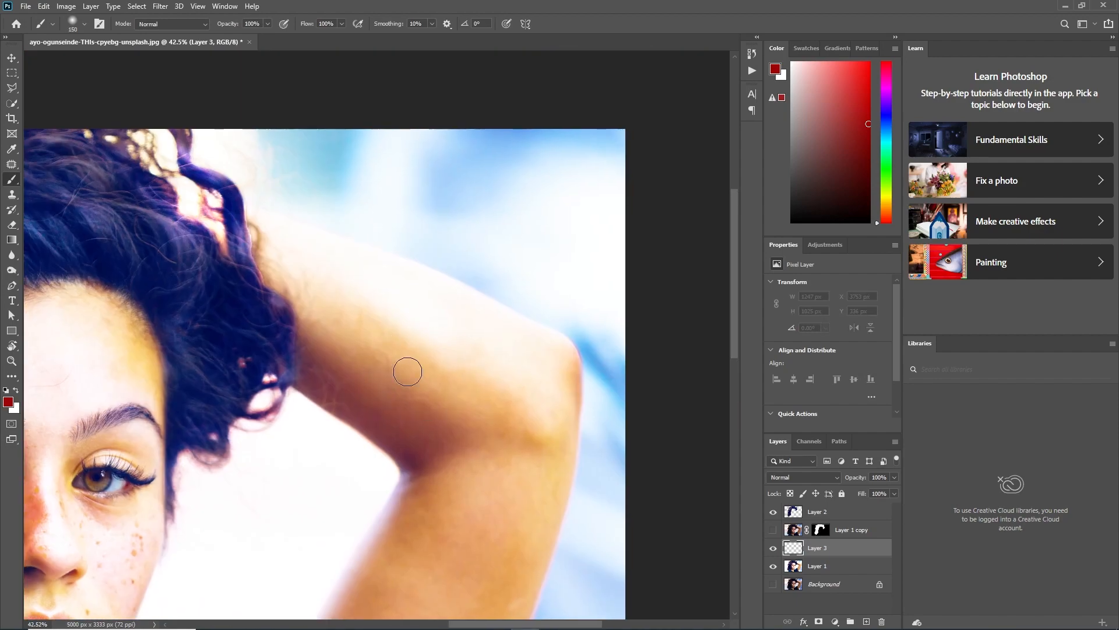
left_click(458, 397, "alt")
key("bracketright")
key("bracketright")
key("bracketright")
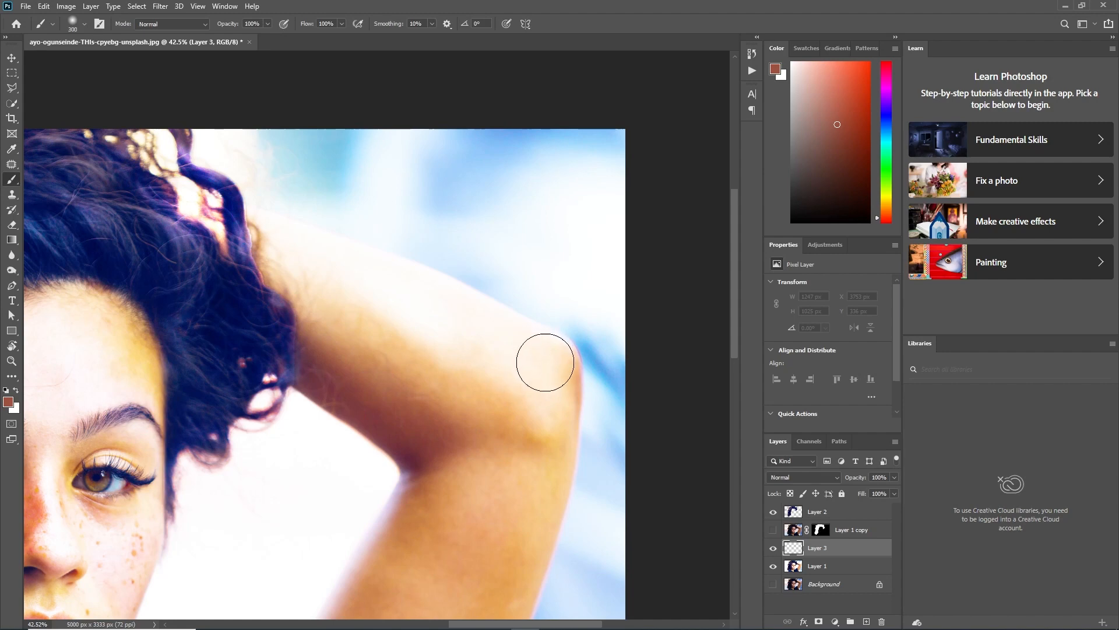
- Lower the brush opacity to 1% and paint the sampled skin tone over the raised arm's pale upper side, undoing unwanted strokes
left_click(268, 23)
left_click(240, 37)
left_click_drag(542, 362, 443, 320)
key("ctrl+z")
mouse_move(533, 378)
left_mouse_down()
mouse_move(357, 274)
mouse_move(501, 335)
mouse_move(532, 414)
mouse_move(344, 305)
mouse_move(414, 305)
mouse_move(306, 271)
mouse_move(455, 404)
left_mouse_up()
key("bracketleft")
key("bracketleft")
key("bracketleft")
key("bracketleft")
key("bracketleft")
key("bracketleft")
key("bracketleft")
key("bracketleft")
mouse_move(369, 335)
left_mouse_down()
mouse_move(407, 348)
mouse_move(391, 386)
mouse_move(416, 426)
left_mouse_up()
key("ctrl+z")
key("ctrl+z")
key("ctrl+z")
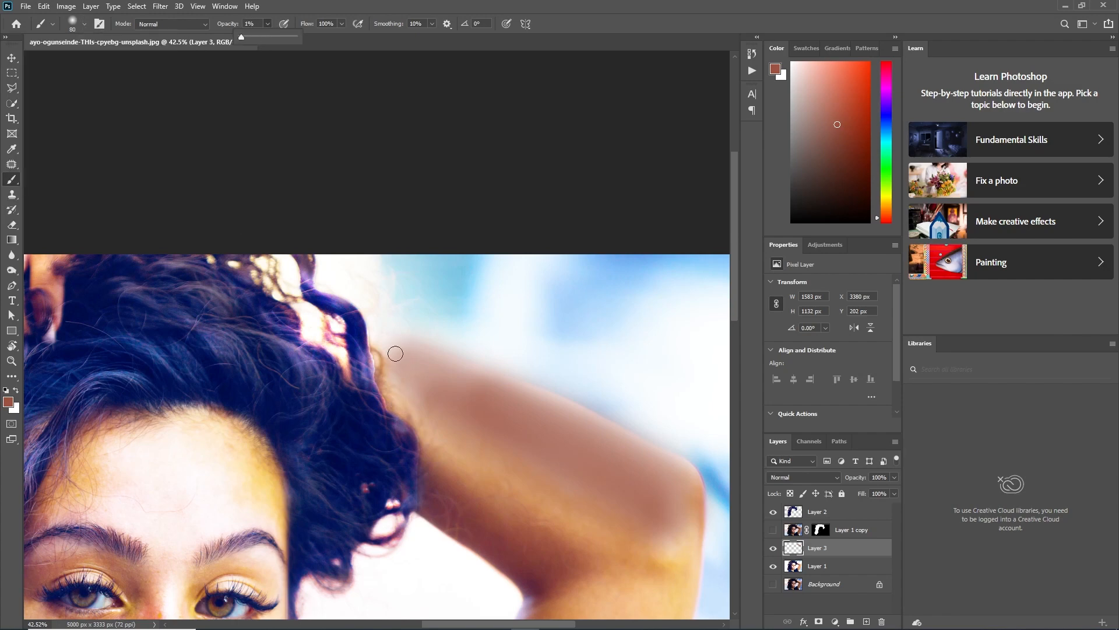
- Set the brush to 100 px and 14% opacity and extend the skin tone along the arm up to the hair
key("bracketright")
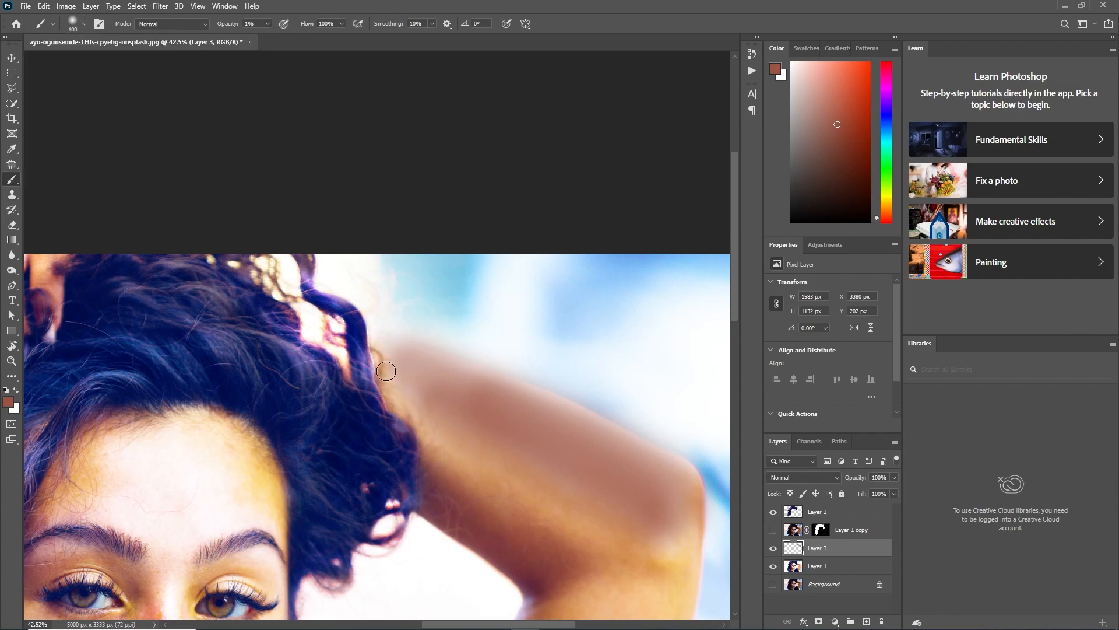
left_click(267, 24)
left_click(272, 38)
mouse_move(394, 344)
left_mouse_down()
mouse_move(313, 336)
mouse_move(333, 337)
mouse_move(320, 330)
mouse_move(316, 360)
mouse_move(383, 336)
mouse_move(369, 355)
left_mouse_up()
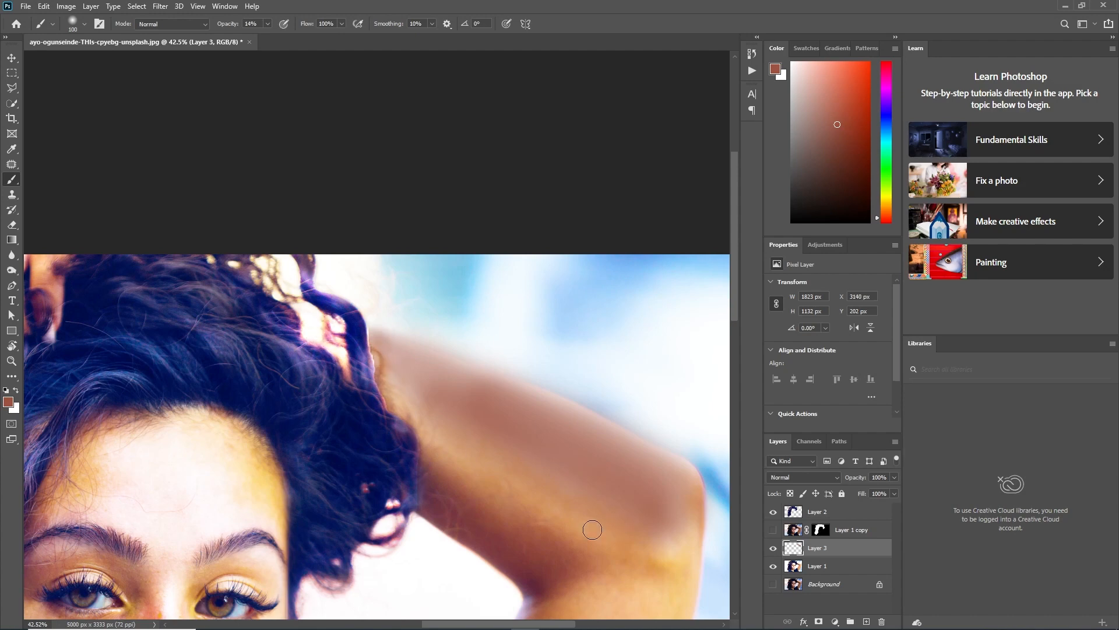
- Blend the painted skin tone into the elbow and lower side of the raised arm
left_click_drag(592, 527, 524, 454)
left_click_drag(327, 310, 378, 373)
left_click_drag(485, 434, 415, 360)
mouse_move(515, 406)
left_mouse_down()
mouse_move(567, 360)
mouse_move(560, 352)
mouse_move(552, 402)
left_mouse_up()
left_click_drag(523, 467, 490, 413)
left_click_drag(525, 339, 500, 345)
left_click_drag(445, 403, 409, 361)
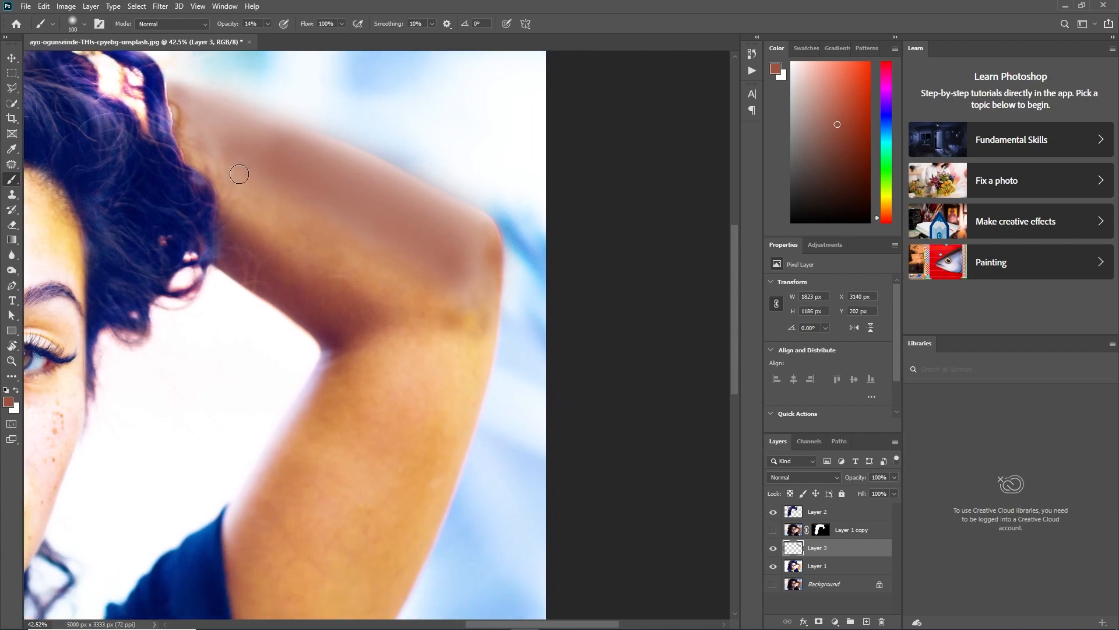
left_click_drag(201, 162, 283, 231)
left_click_drag(447, 341, 395, 322)
key("ctrl+0")
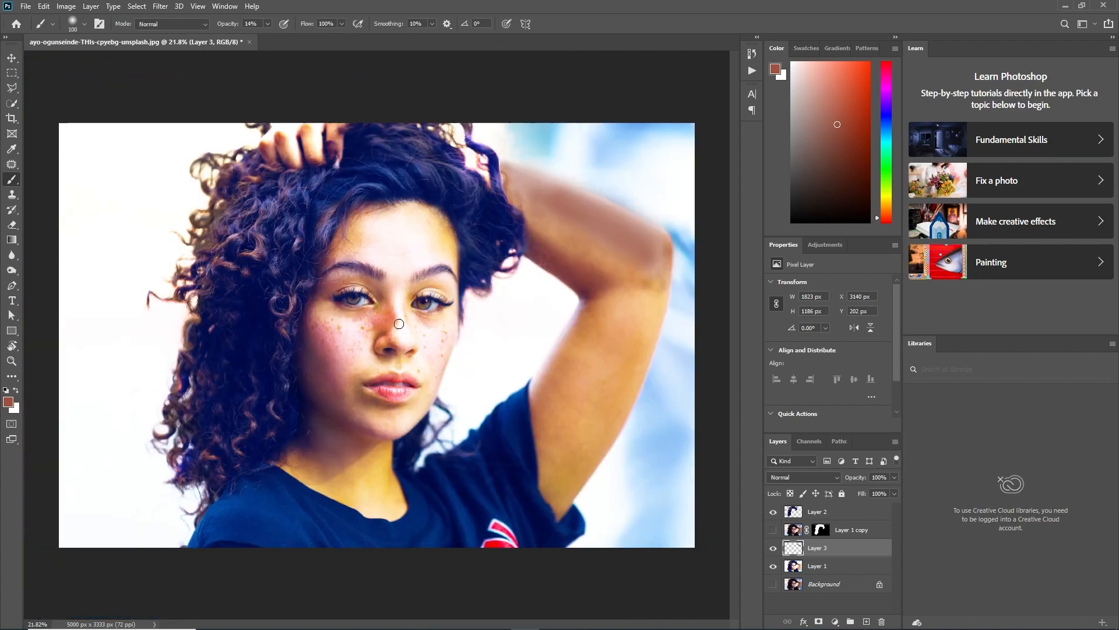
- Set the painted skin layer's blend mode to Hard Light and its opacity to 60%
left_click(805, 477)
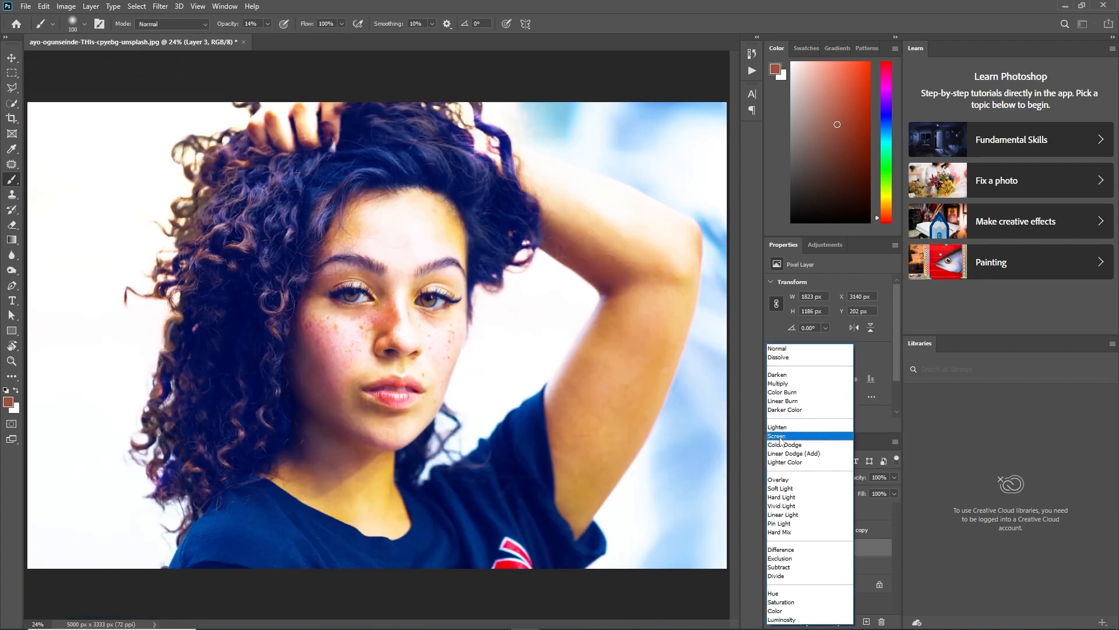
left_click(795, 498)
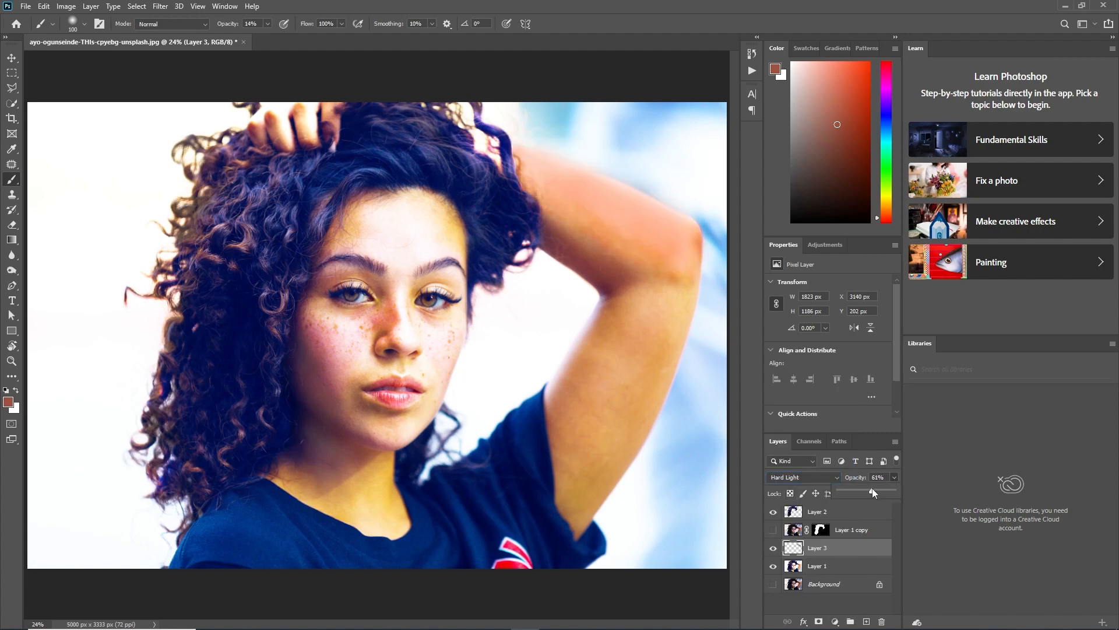
left_click_drag(872, 488, 872, 488)
key("Return")
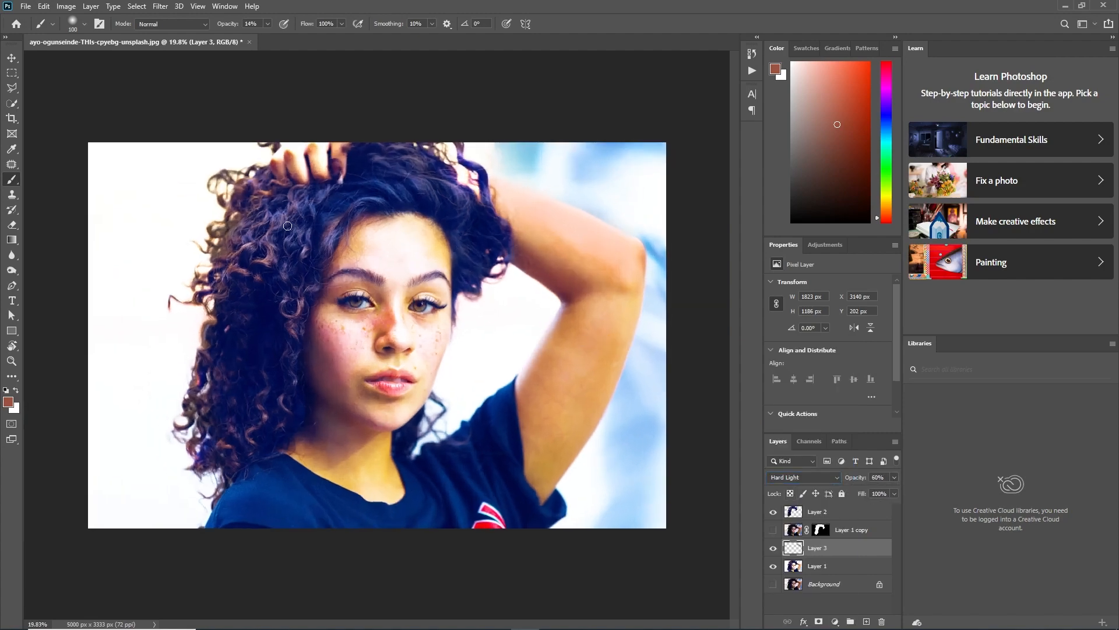
- Paint the sampled skin tone over the pale fingers in the hair on Layer 2 with the 14% opacity brush
scroll(332, 297, "up", 3)
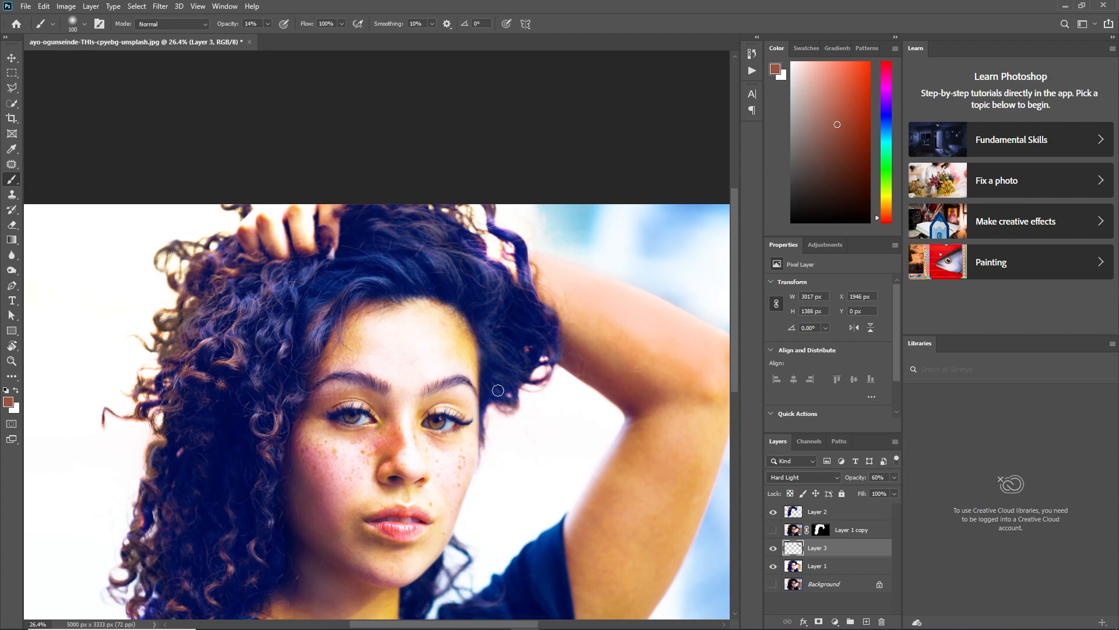
left_click(862, 520)
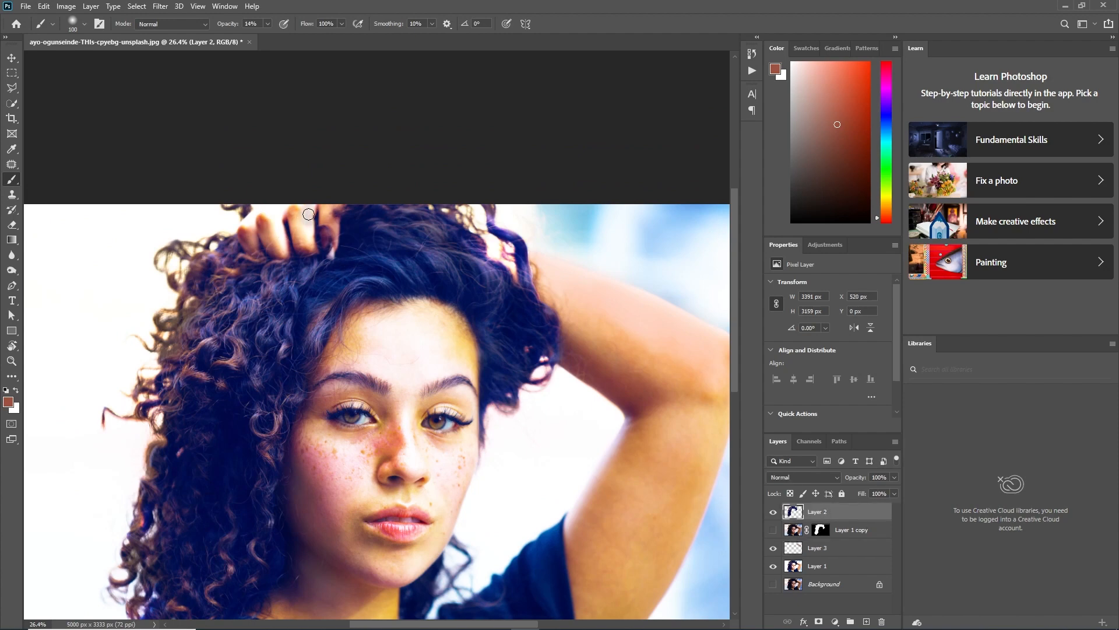
mouse_move(270, 210)
left_mouse_down()
mouse_move(246, 242)
mouse_move(269, 215)
mouse_move(283, 253)
left_mouse_up()
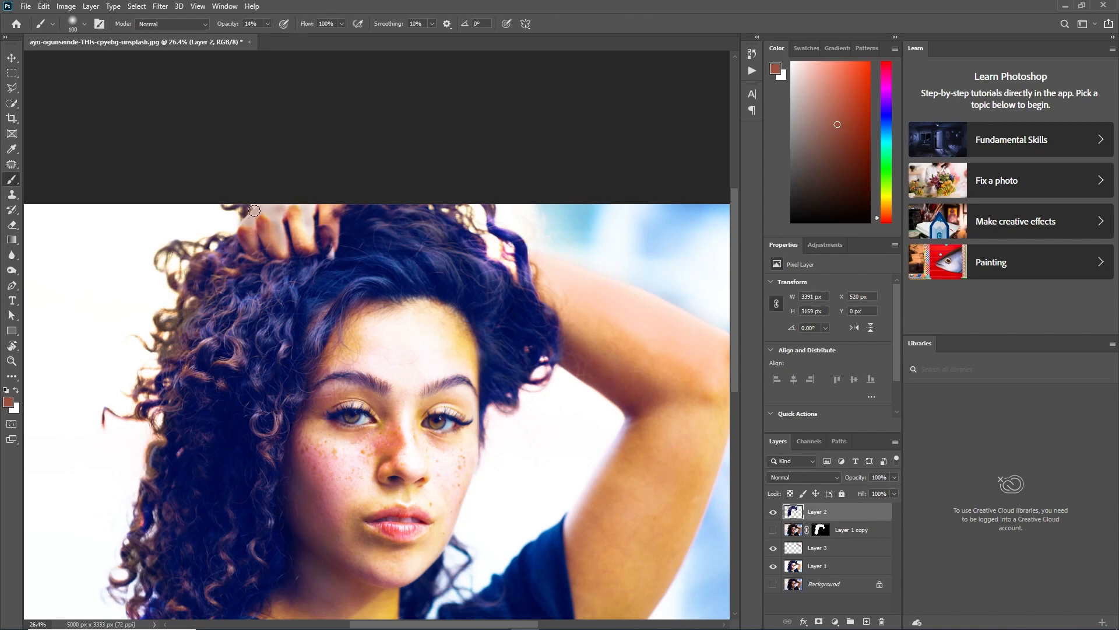
mouse_move(255, 211)
left_mouse_down()
mouse_move(318, 207)
mouse_move(246, 206)
mouse_move(336, 201)
mouse_move(298, 217)
mouse_move(279, 243)
mouse_move(246, 231)
left_mouse_up()
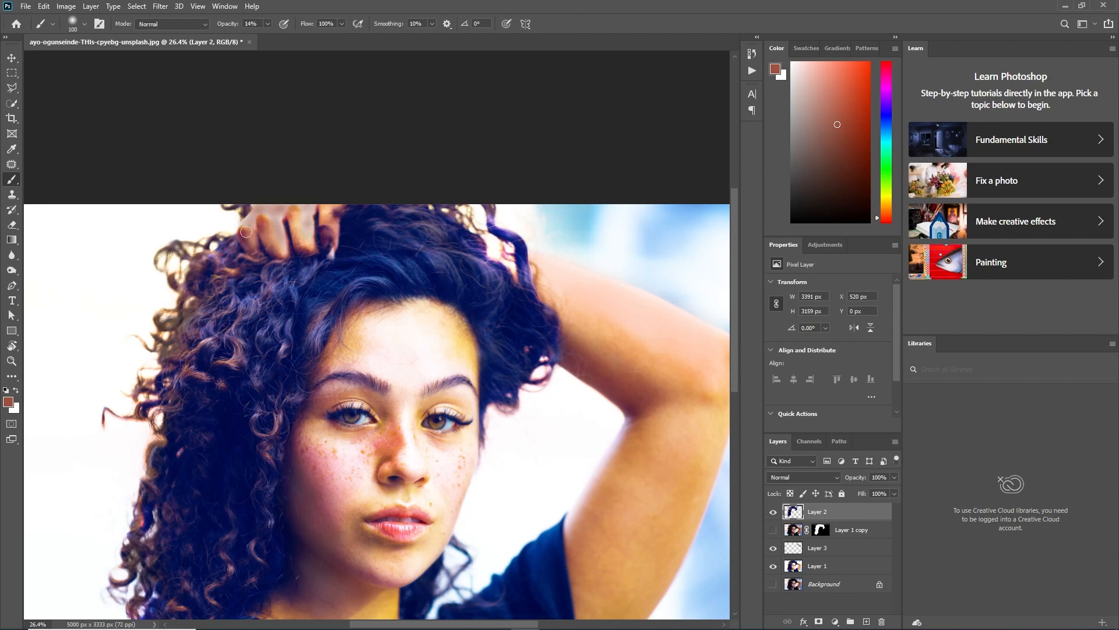
scroll(343, 246, "down", 2)
scroll(411, 214, "up", 1)
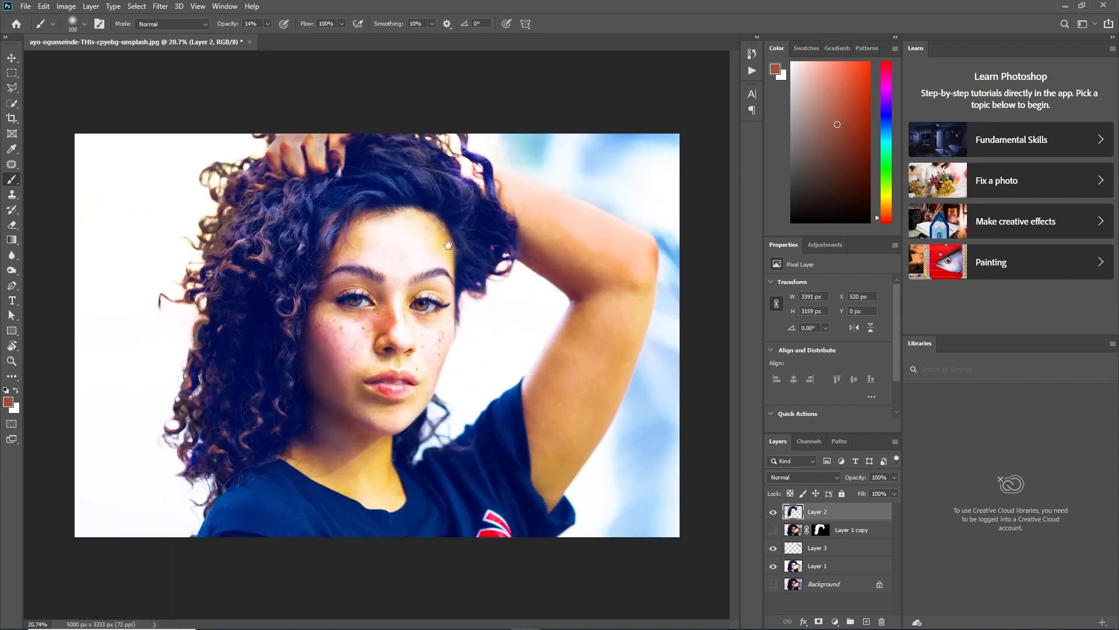
scroll(561, 323, "down", 2)
scroll(560, 326, "up", 2)
scroll(561, 327, "down", 1)
scroll(561, 325, "down", 1)
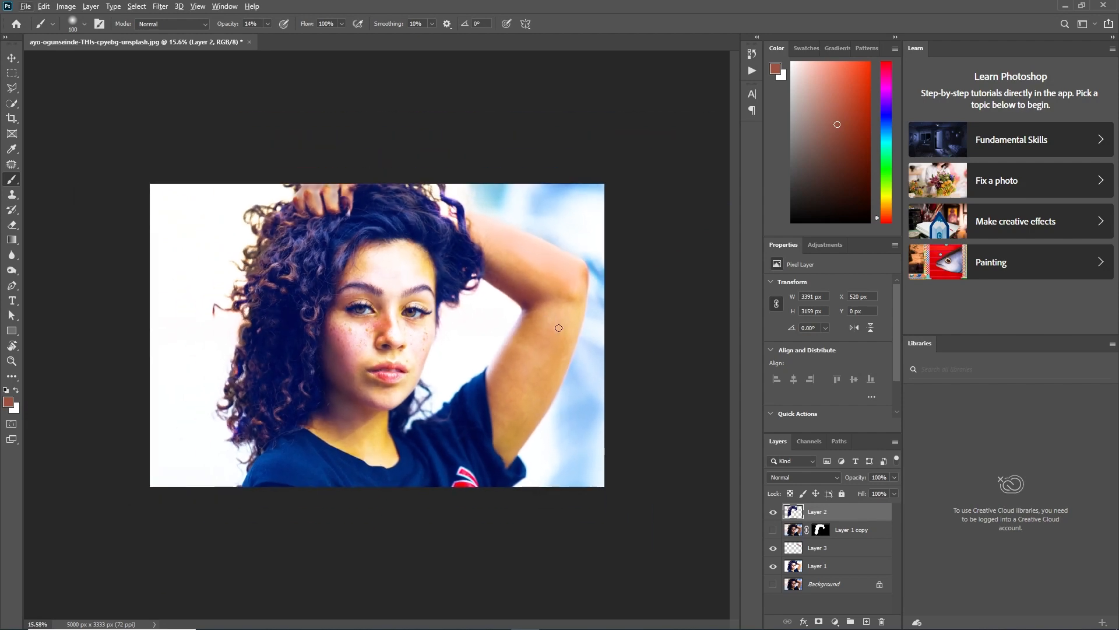
- Toggle the visibility of Layer 2 to compare the hand and hair with and without it
left_click(773, 512)
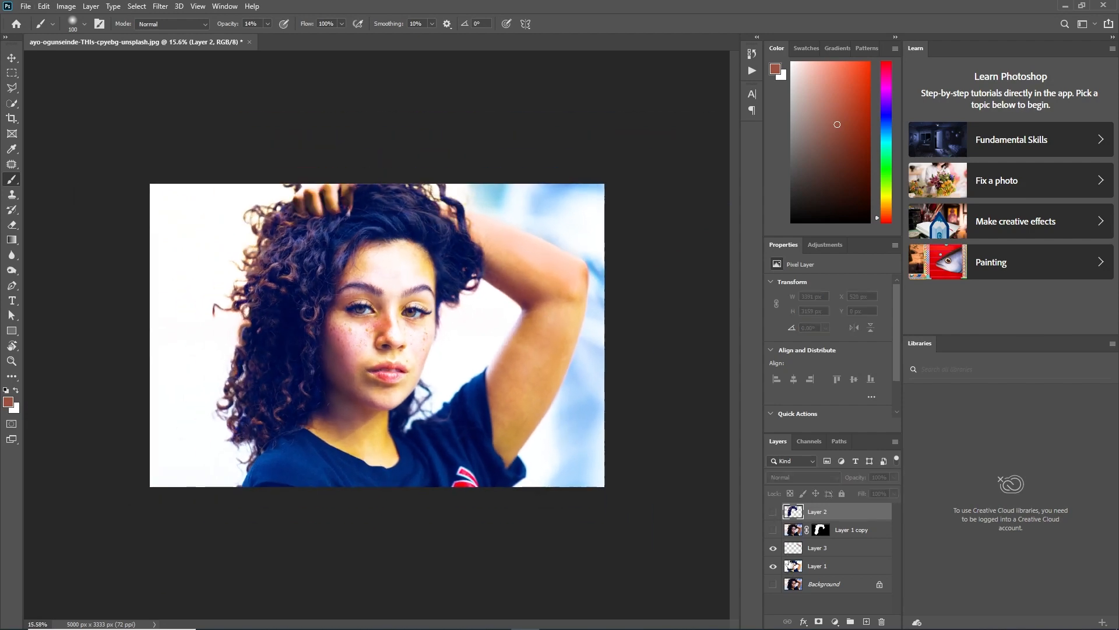
left_click(773, 512)
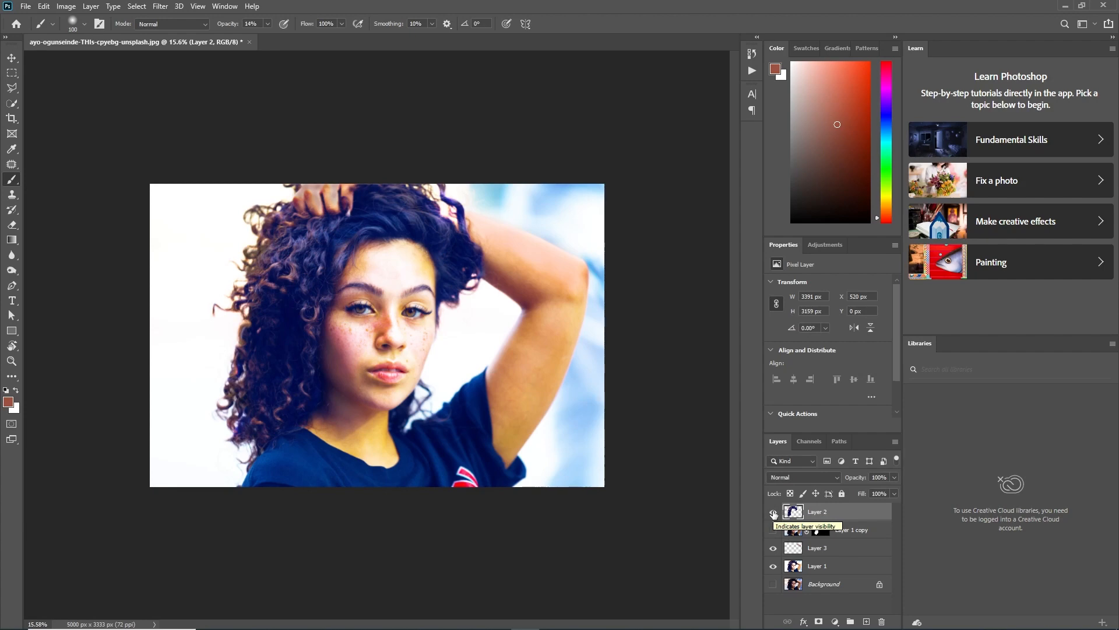
- Start a Pen tool path on Layer 1 at the image's bottom edge and trace around the sleeve hem to the arm
key("p")
scroll(505, 494, "up", 4)
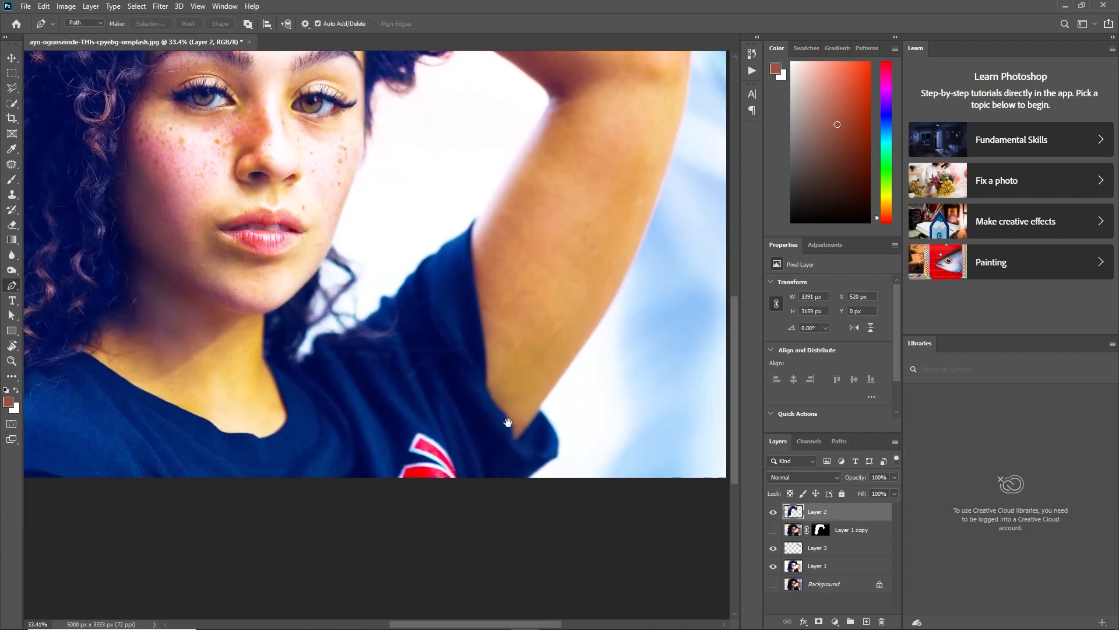
left_click_drag(509, 423, 494, 400)
left_click(812, 575)
left_click(512, 456)
left_click(541, 435)
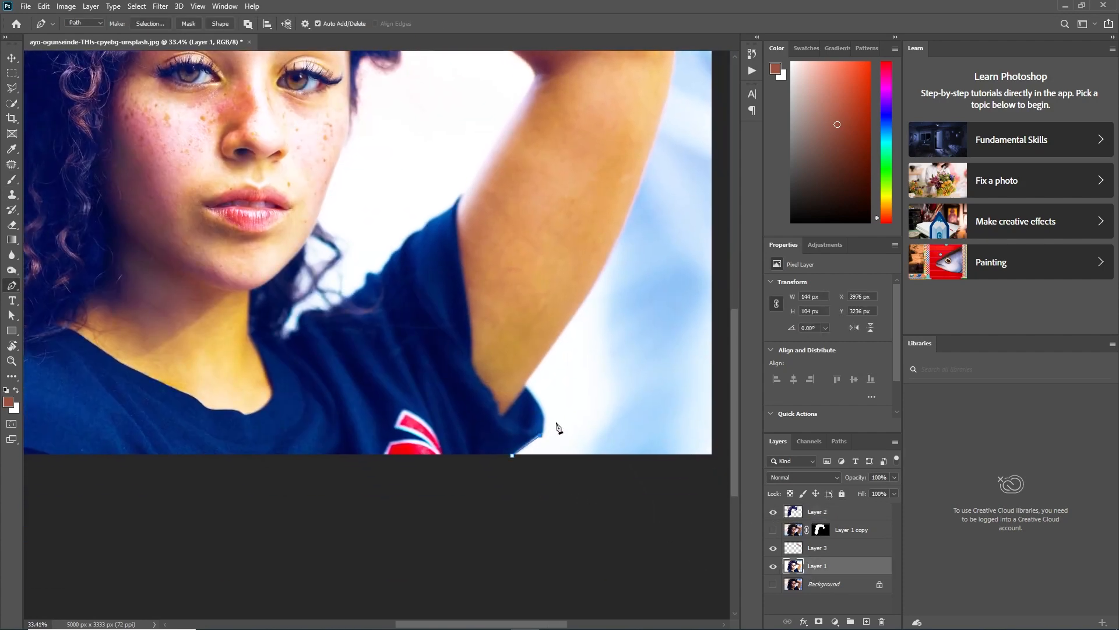
left_click_drag(495, 359, 498, 358)
left_click(527, 386, "alt")
left_click_drag(586, 329, 533, 495)
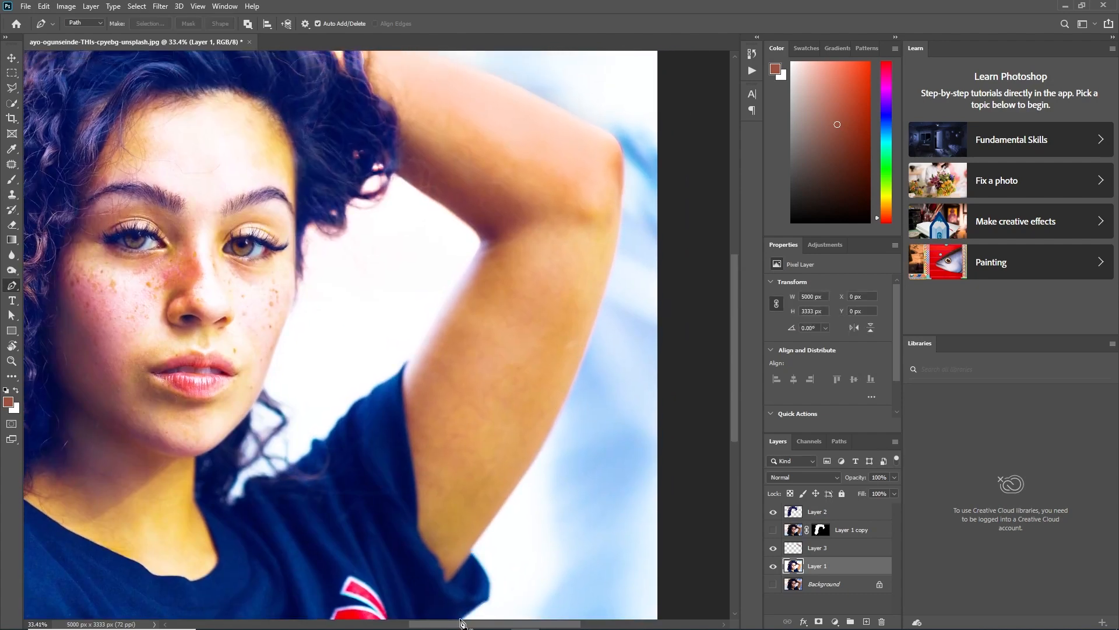
left_click(488, 599)
left_click_drag(441, 529, 440, 524)
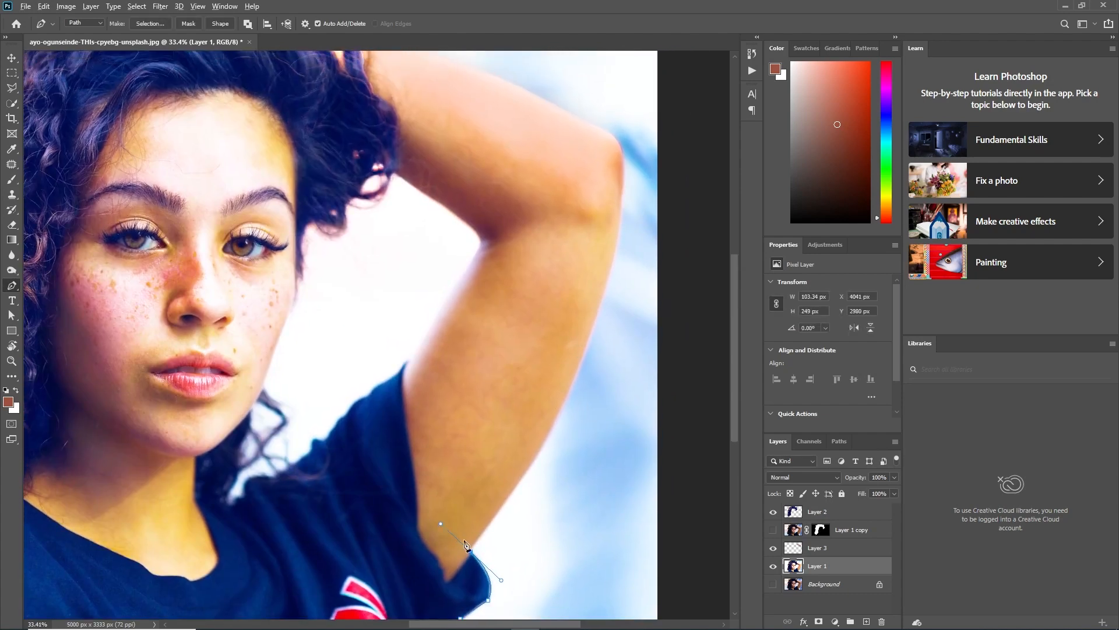
- Continue the path along the outer edge of the raised arm and around the elbow
left_click_drag(543, 445, 552, 434)
left_click_drag(619, 242, 637, 159)
left_click(624, 150)
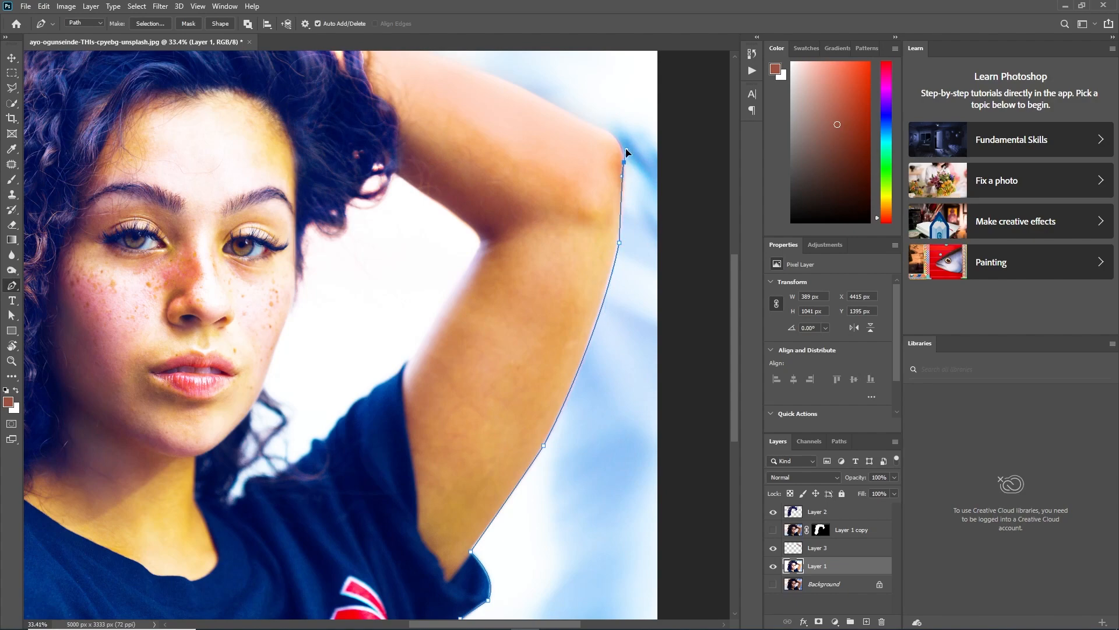
key("ctrl+z")
key("ctrl+z")
left_click_drag(625, 161, 627, 141)
left_click(593, 124)
left_click_drag(555, 164, 520, 283)
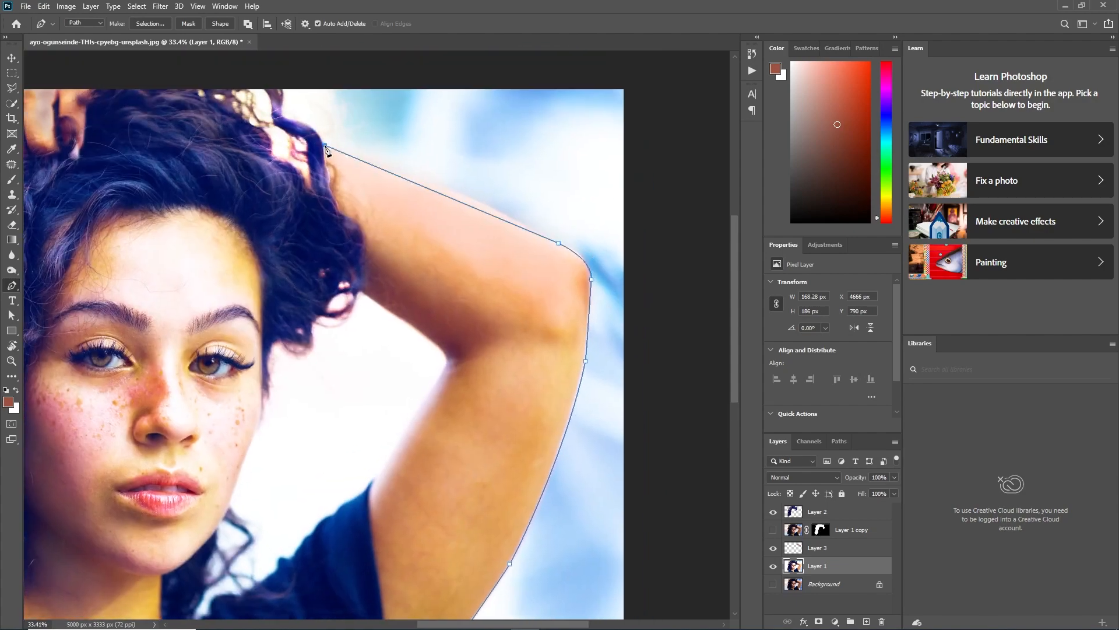
- Extend the path along the upper side of the arm and the loose hair strand to the image's top edge
left_click_drag(325, 148, 241, 130)
left_click_drag(325, 150, 286, 222)
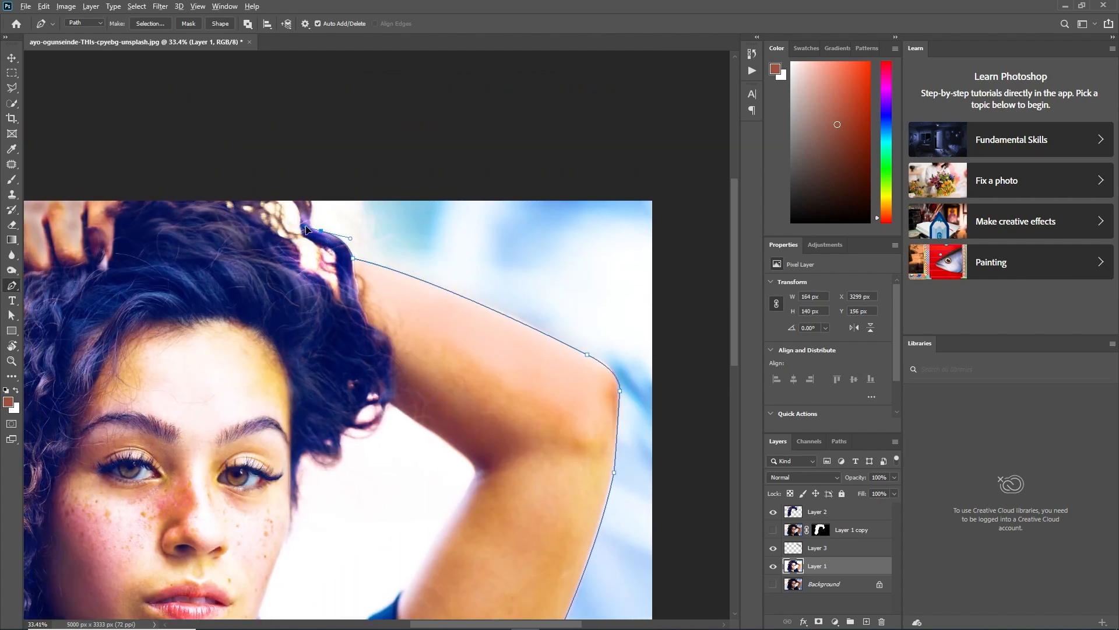
left_click_drag(315, 213, 313, 215)
left_click_drag(307, 197, 312, 206)
- Run the path across the top of the hair, down inside the curls and along the shoulder to the image's bottom edge
scroll(296, 208, "down", 2)
scroll(243, 119, "up", 3)
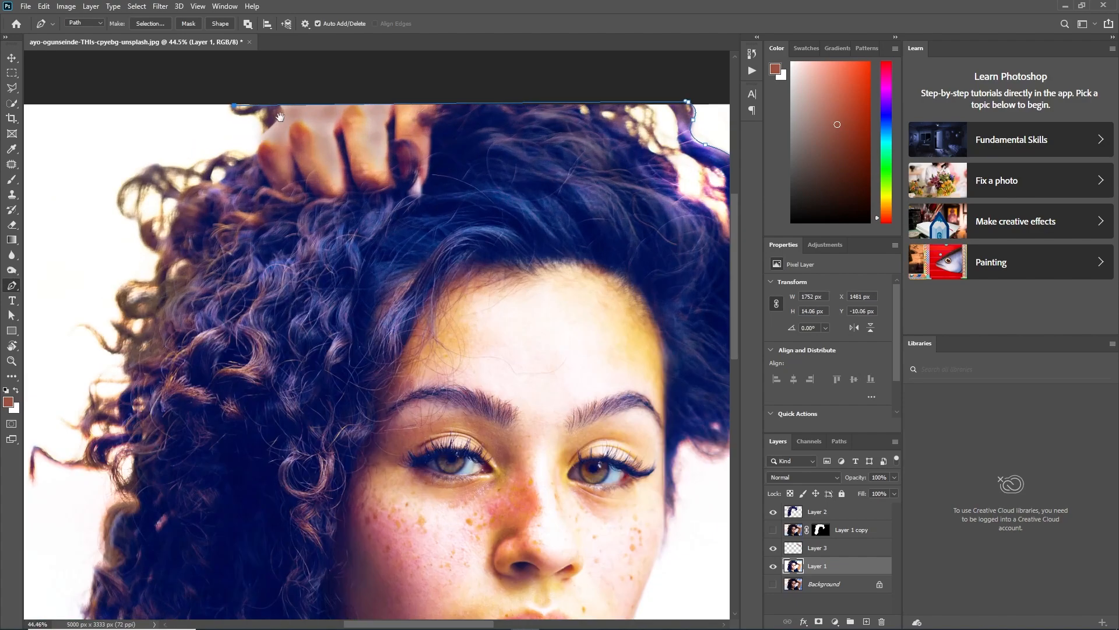
scroll(309, 178, "down", 1)
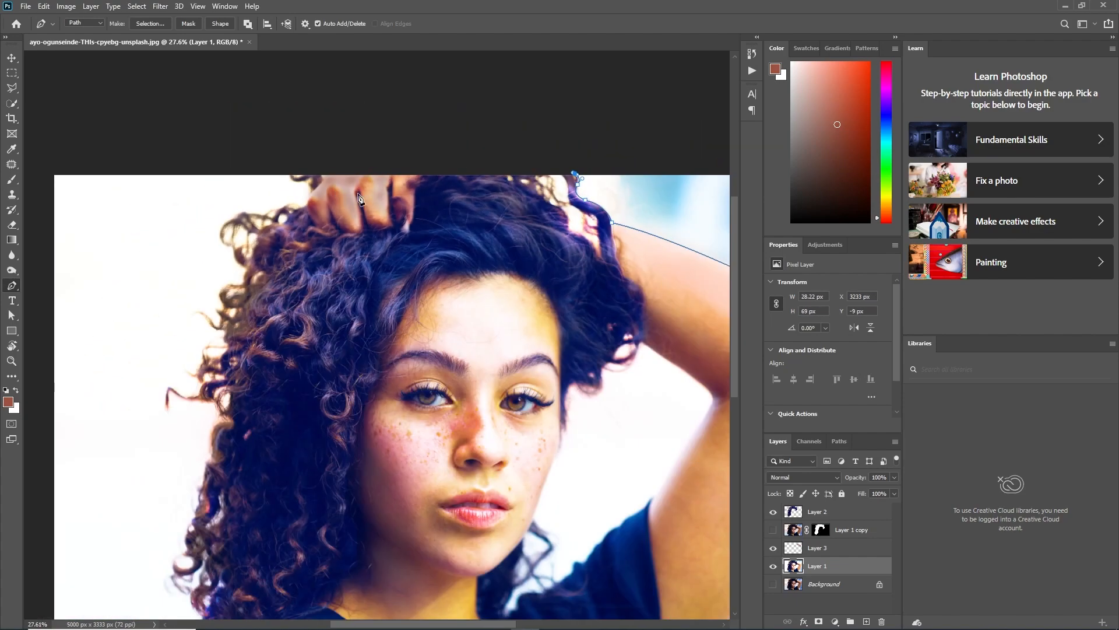
scroll(294, 274, "down", 6)
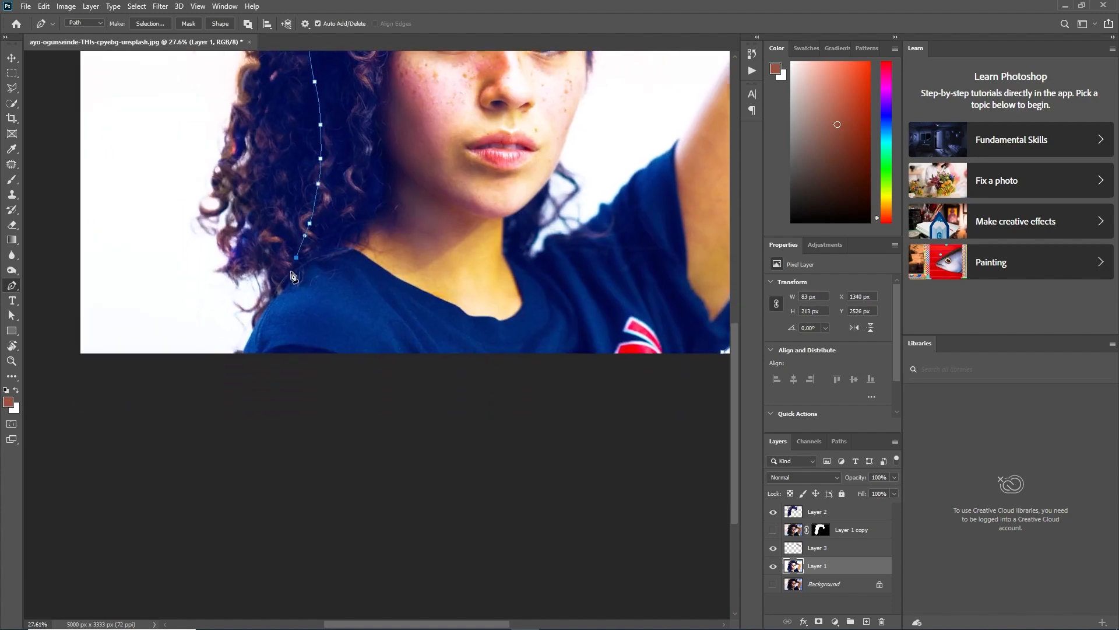
scroll(296, 279, "down", 1)
scroll(294, 283, "up", 3)
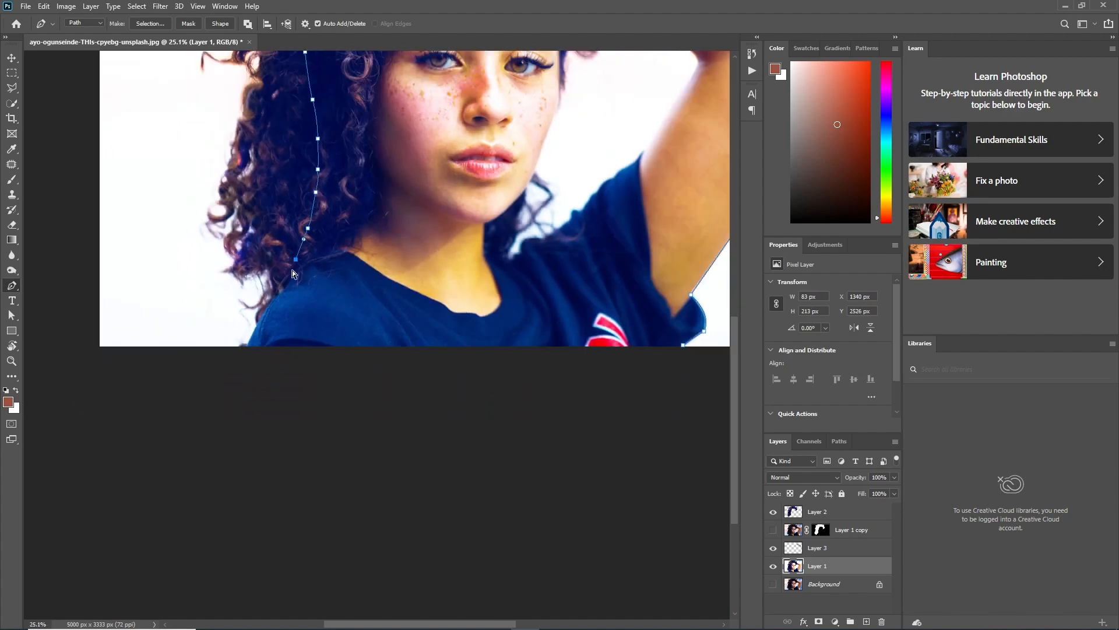
mouse_move(233, 375)
left_mouse_down()
mouse_move(225, 430)
mouse_move(235, 377)
left_mouse_up()
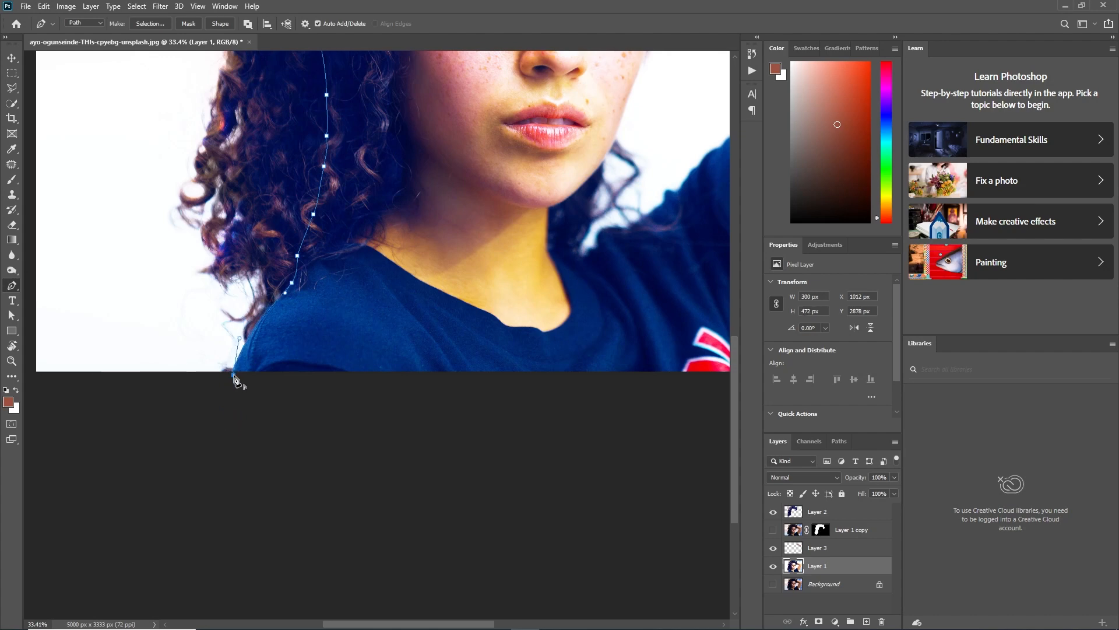
- Turn the path into a selection, copy it to a new layer, hide Layer 1 and move the new layer above Layer 1 copy
key("ctrl+Return")
key("ctrl+0")
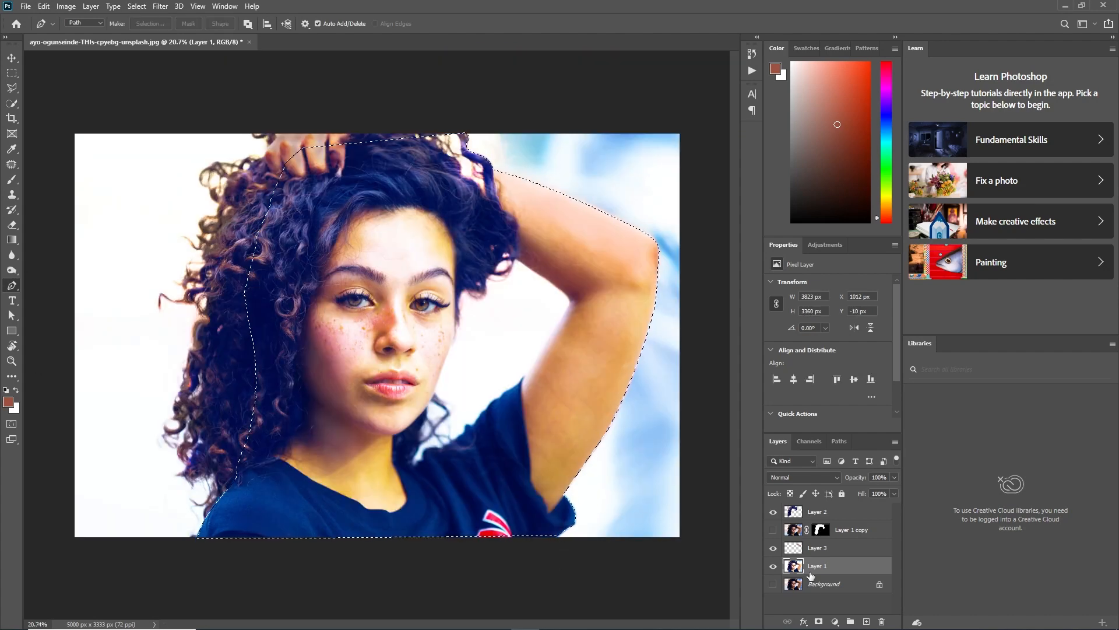
key("ctrl+j")
left_click(773, 584)
key("ctrl+bracketright")
key("ctrl+bracketright")
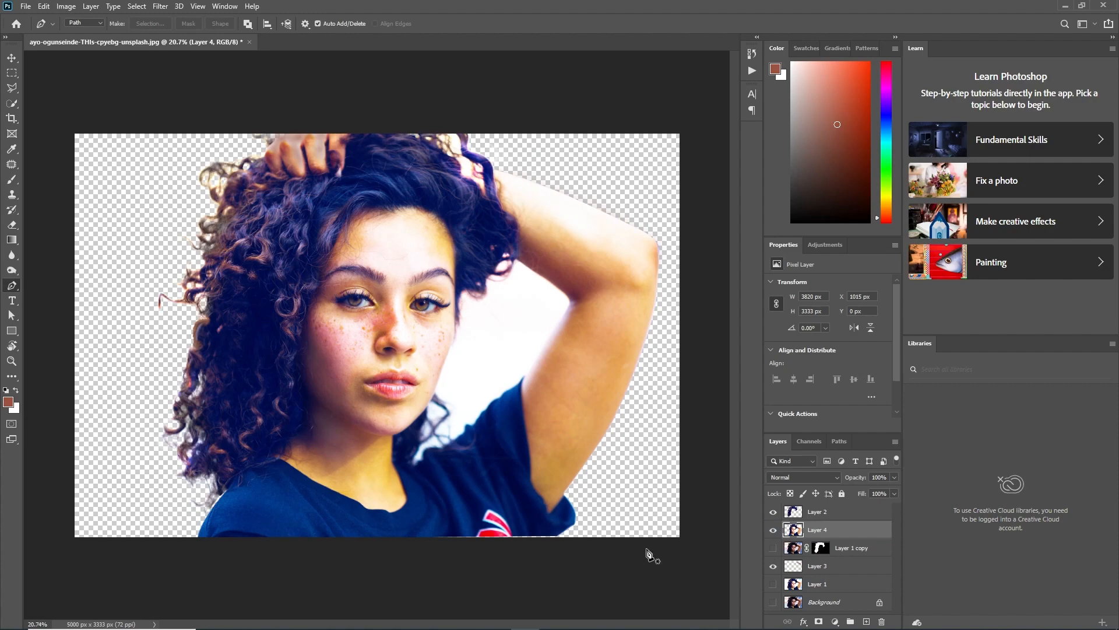
- On Layer 4, trace the white gap between face and arm from the hair along the inner arm to the sleeve
scroll(512, 300, "up", 2)
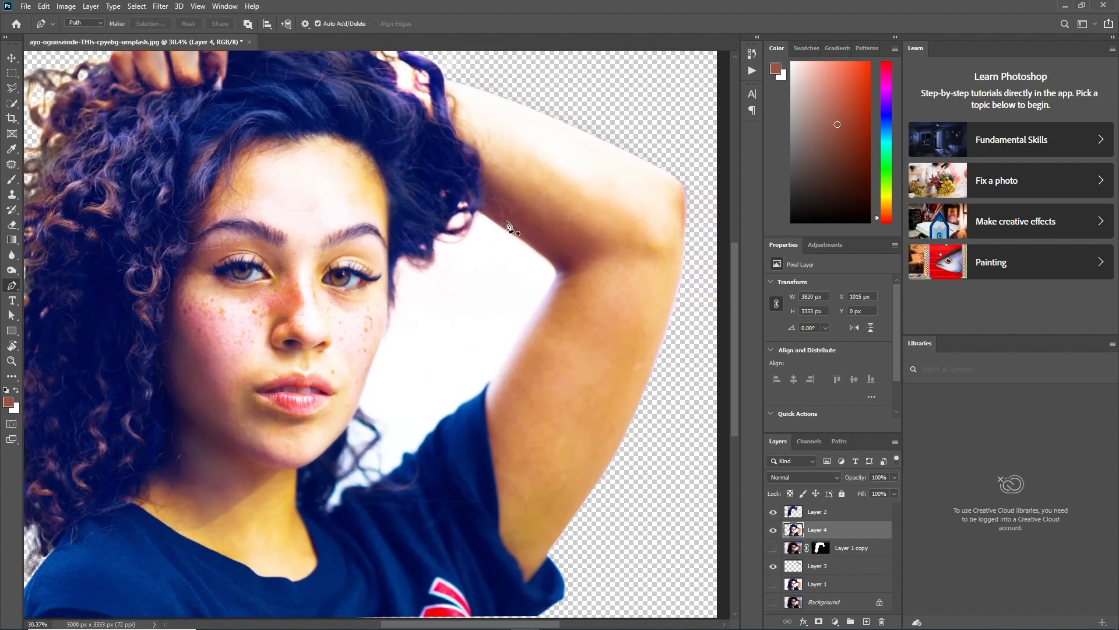
scroll(480, 240, "up", 1)
left_click(477, 205)
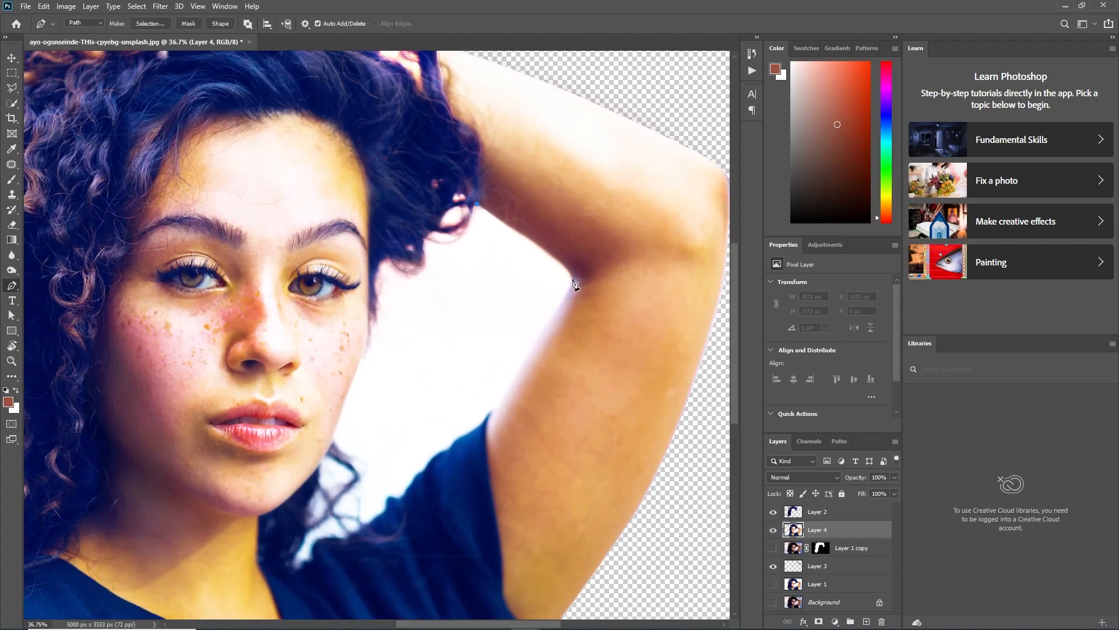
left_click_drag(558, 259, 531, 349)
left_click(494, 408)
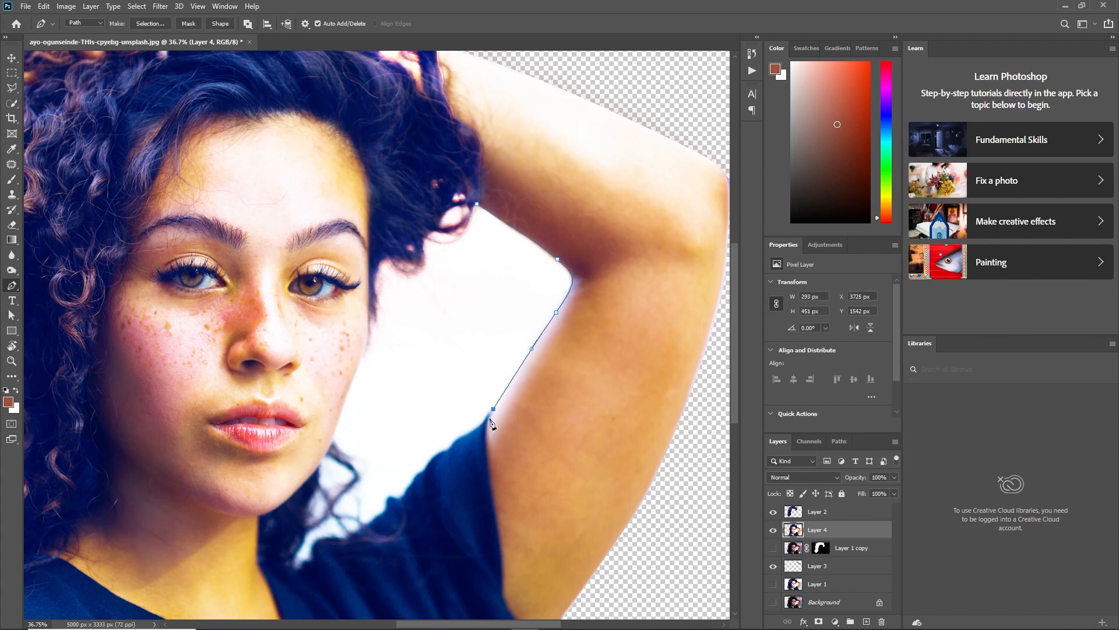
left_click(449, 443)
- Continue the gap's path down the shirt's shoulder edge toward the loose curls beside the neck
scroll(451, 447, "up", 3)
left_click(445, 451)
left_click(419, 461)
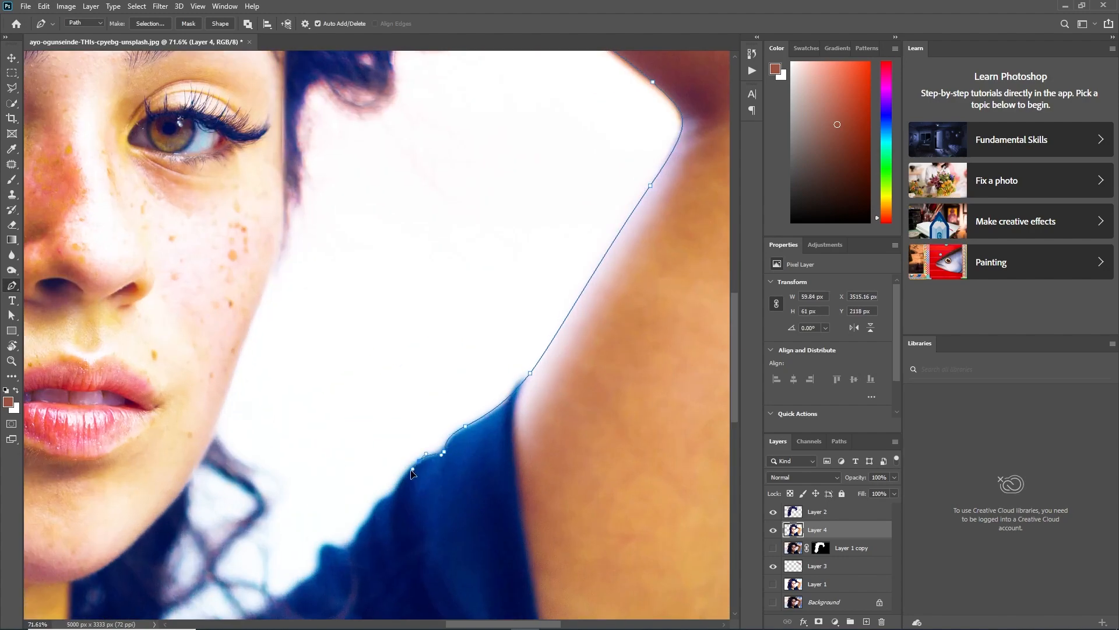
left_click(396, 488)
left_click_drag(374, 506, 360, 519)
left_click_drag(327, 554, 374, 469)
left_click(326, 515)
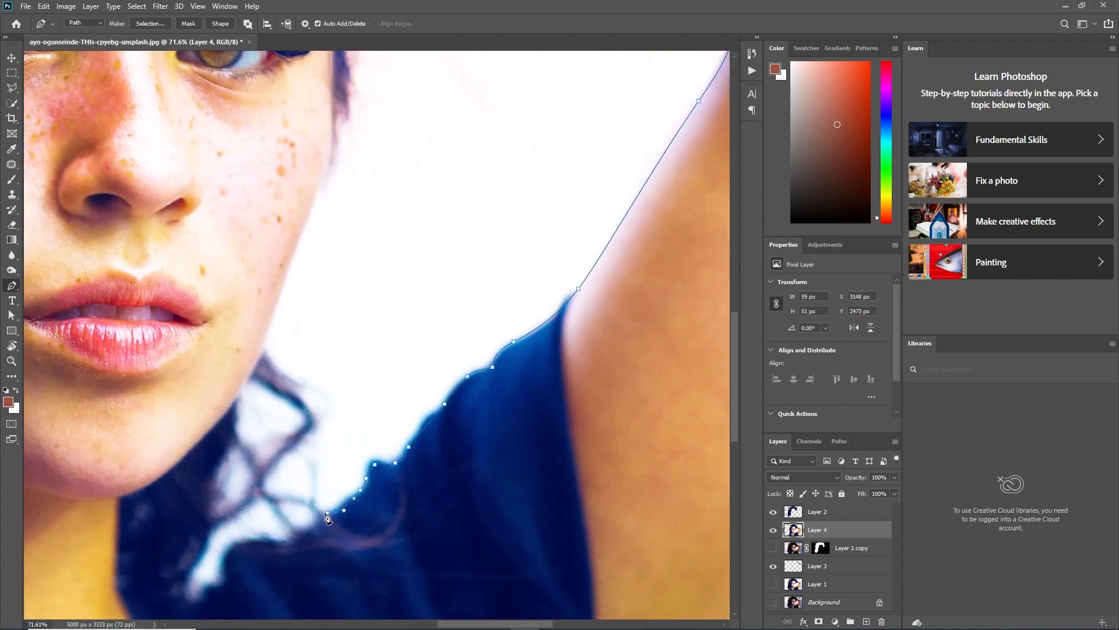
- Trace the gap's path closely around the narrow white area between the shirt and the curls beside the neck
left_click(312, 519)
left_click(295, 533)
left_click(263, 534)
left_click(227, 548)
left_click(219, 578)
left_click(194, 596)
left_click(189, 576)
left_click(203, 547)
left_click(187, 541)
left_click(211, 522)
left_click(213, 509)
left_click(210, 493)
left_click(210, 485)
left_click(215, 472)
left_click(221, 461)
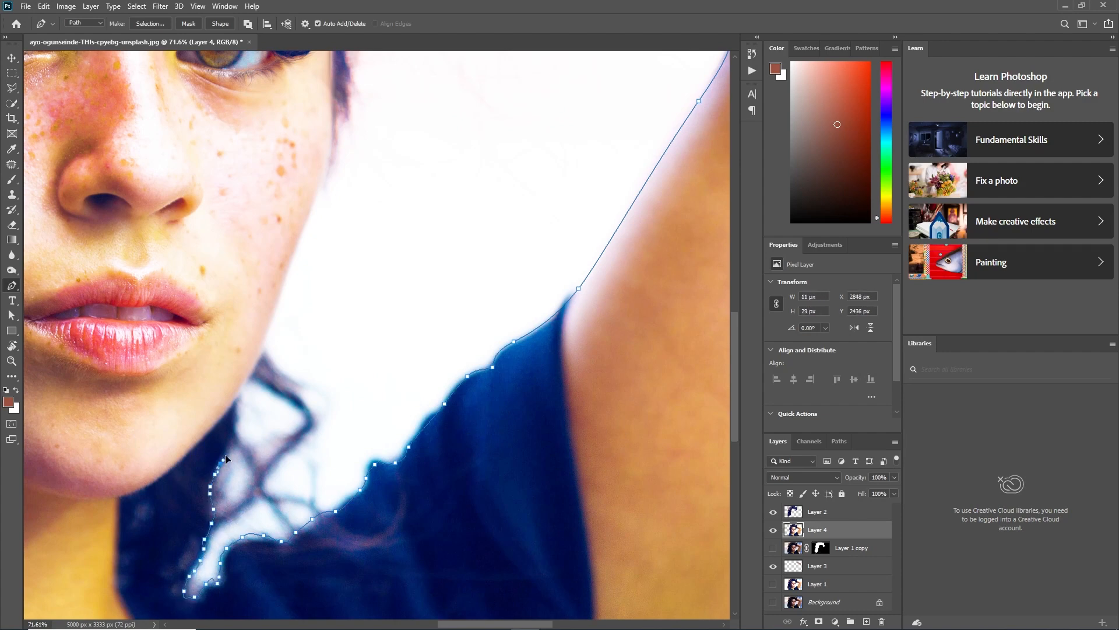
left_click(240, 419)
- Redo the last path points below the jaw and trace the face's edge from the jaw up to the hairline
key("ctrl+z")
key("ctrl+z")
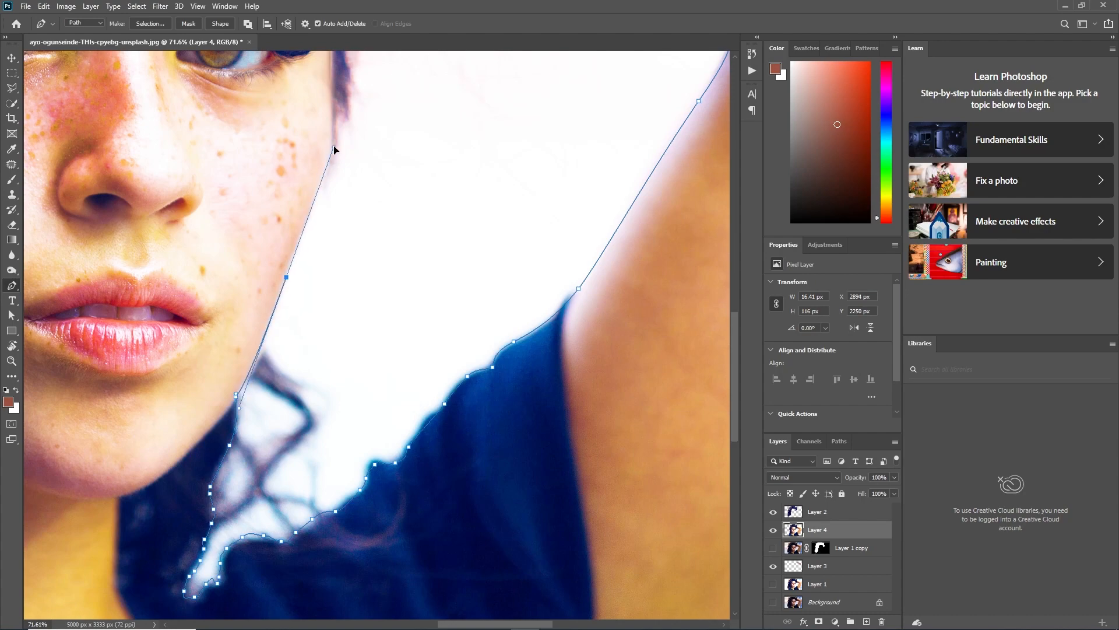
left_click_drag(269, 330, 274, 305)
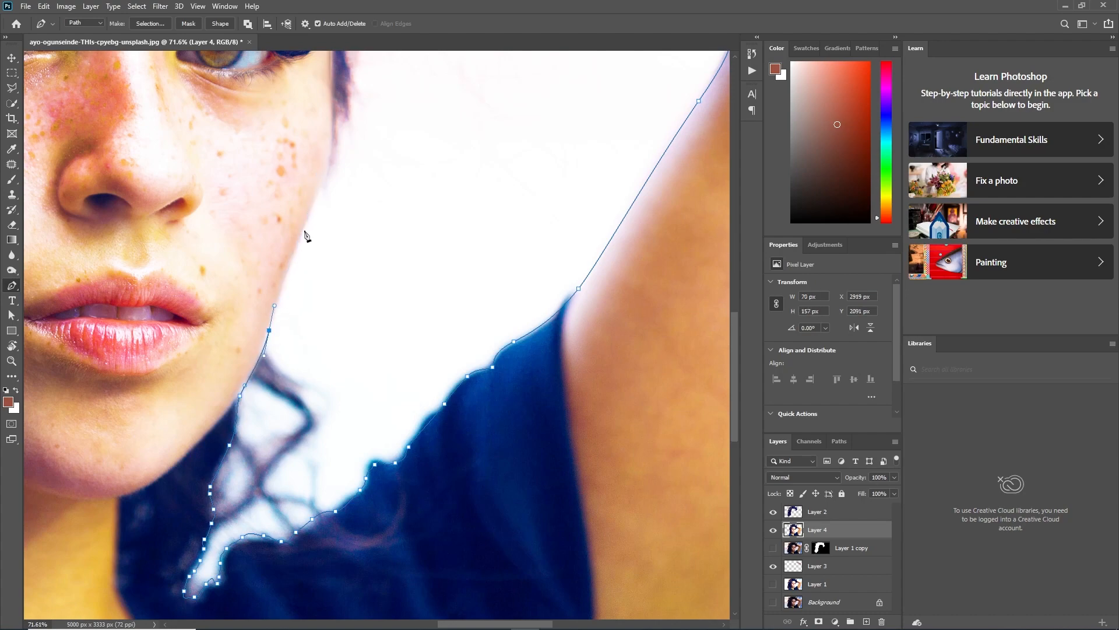
left_click_drag(315, 205, 346, 178)
scroll(331, 193, "down", 1)
scroll(350, 196, "down", 1)
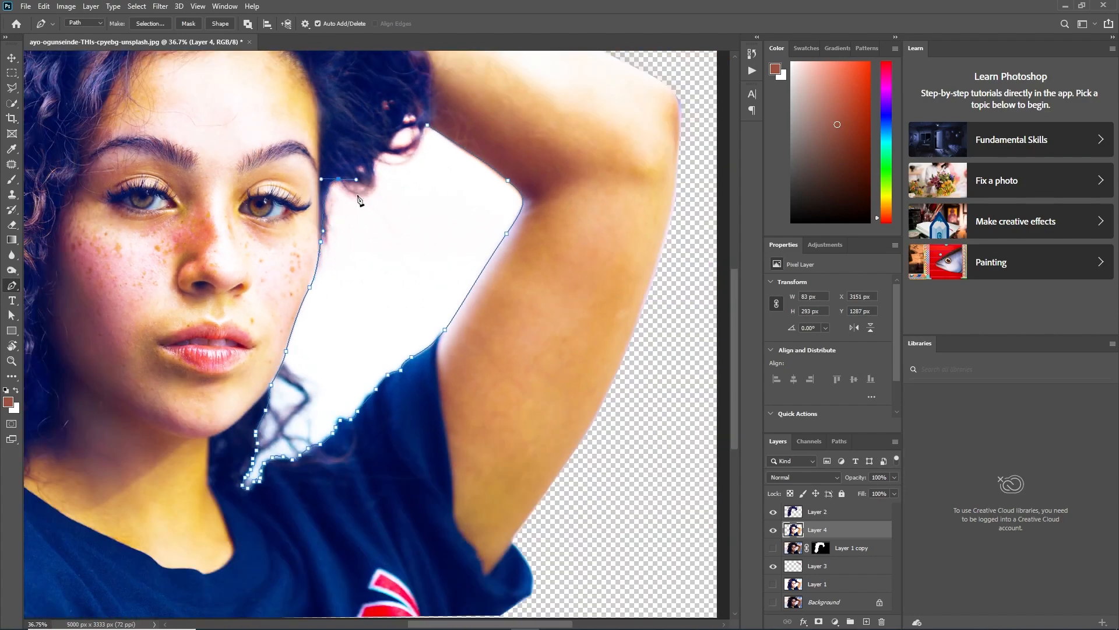
- Close the path along the hair's lower edge, delete the enclosed white background from Layer 4 and deselect
left_click(372, 146)
left_click(402, 150)
left_click(412, 116)
left_click(428, 124)
key("ctrl+Return")
key("Delete")
key("ctrl+d")
scroll(446, 178, "down", 2)
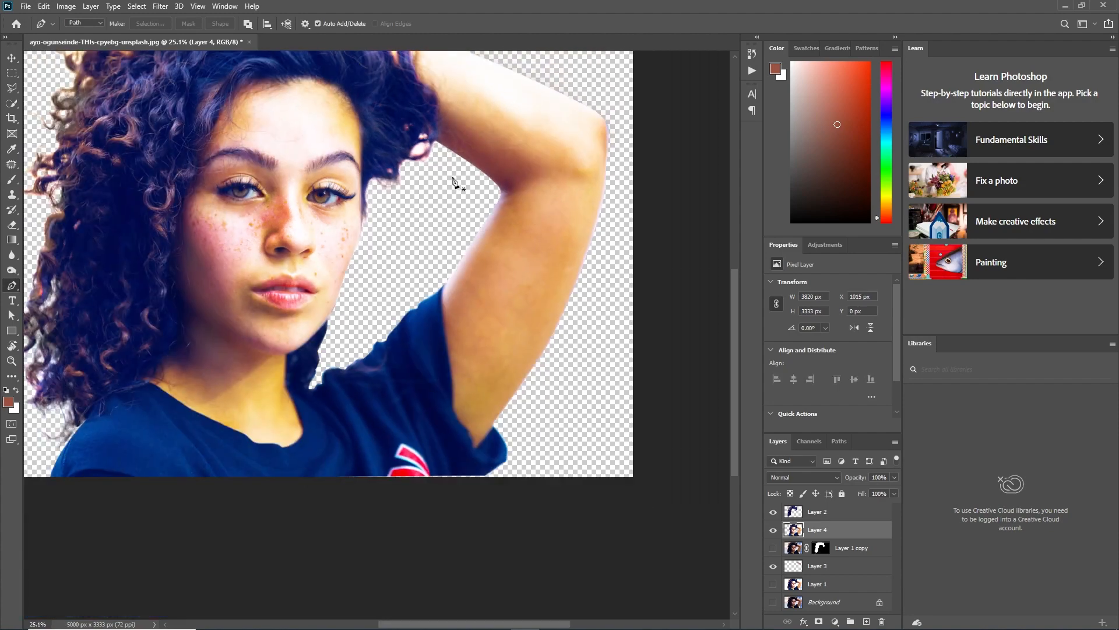
- Trace the oval white gap inside the curl beside the arm with the Pen tool and delete it from Layer 4
scroll(520, 281, "up", 5)
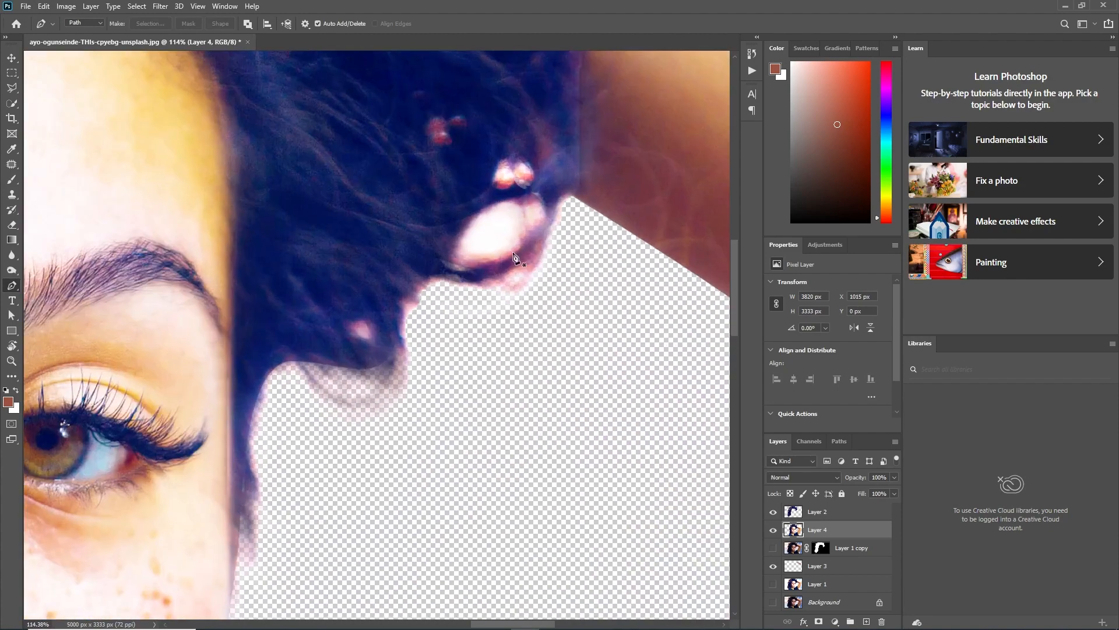
left_click(535, 195)
left_click_drag(450, 258, 458, 321)
mouse_move(531, 225)
left_mouse_down()
mouse_move(564, 234)
mouse_move(562, 262)
mouse_move(545, 183)
mouse_move(543, 232)
left_mouse_up()
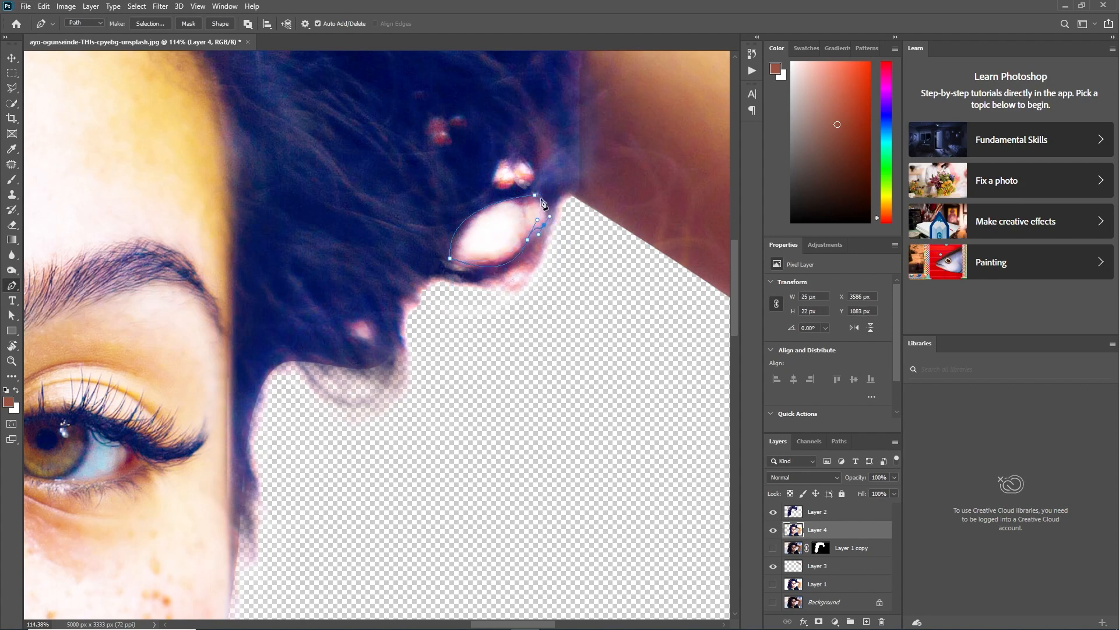
key("ctrl+Return")
key("Delete")
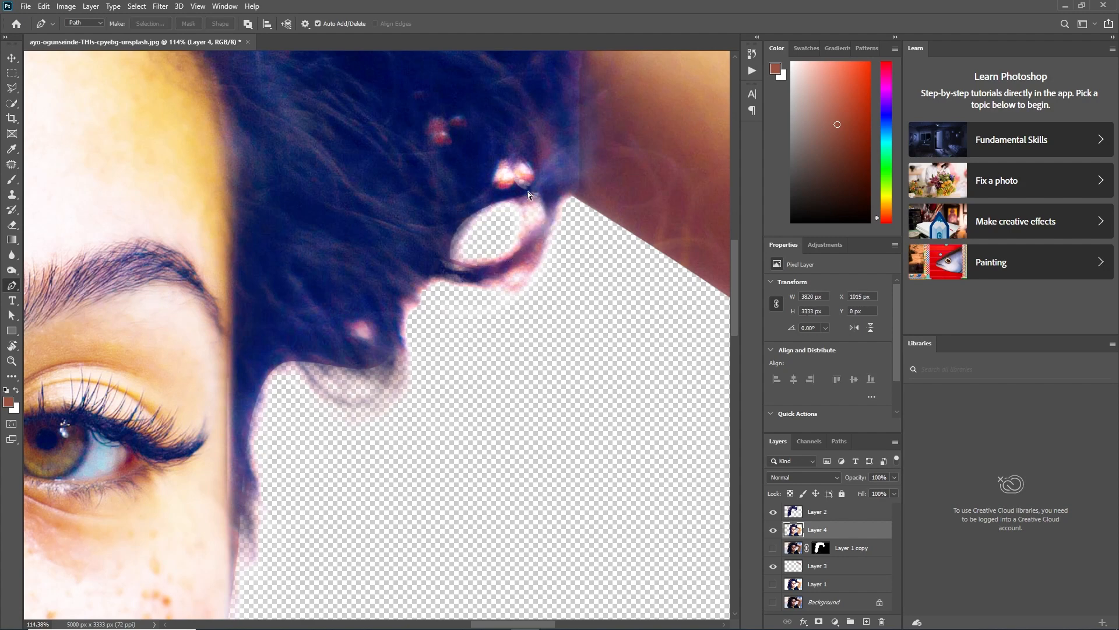
- Remove the small bright spots above the oval curl gap using Elliptical Marquee selections
left_click_drag(12, 73, 58, 83)
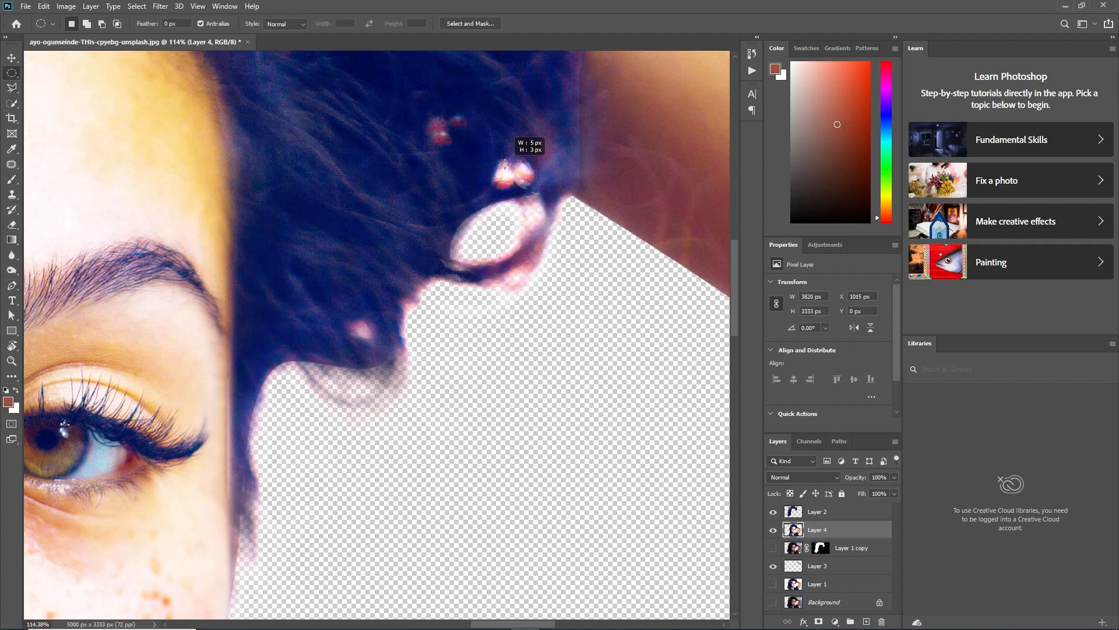
left_click_drag(499, 160, 510, 184)
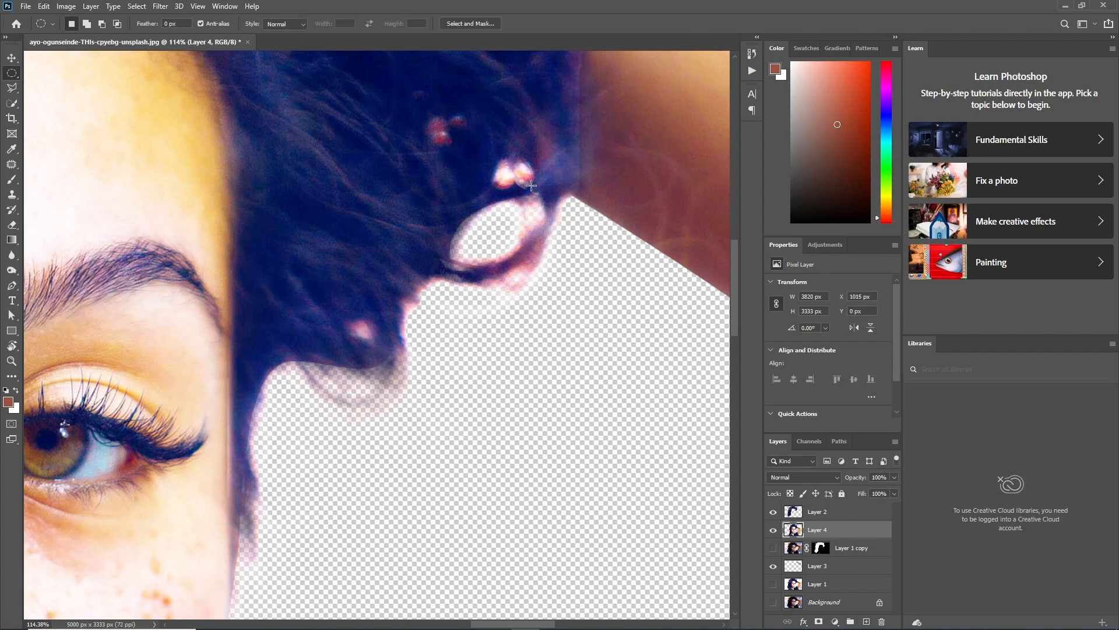
left_click_drag(528, 186, 533, 187)
key("ctrl+d")
scroll(533, 186, "down", 5)
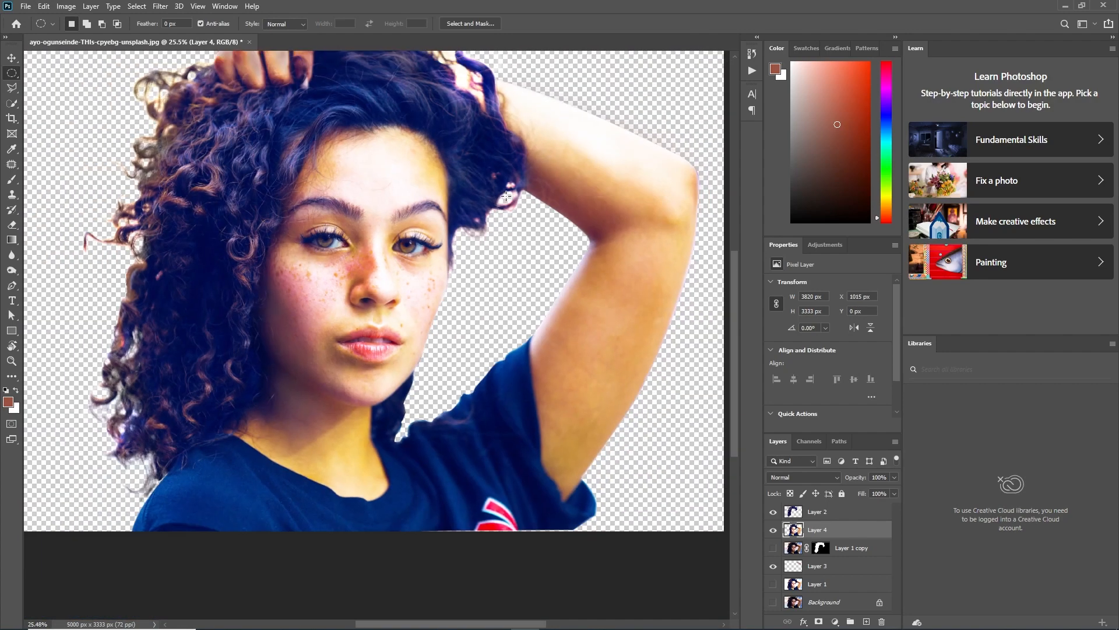
- Outline the large bright gap in the hair at the image's upper edge with the Lasso and delete it from Layer 4
scroll(363, 279, "up", 5)
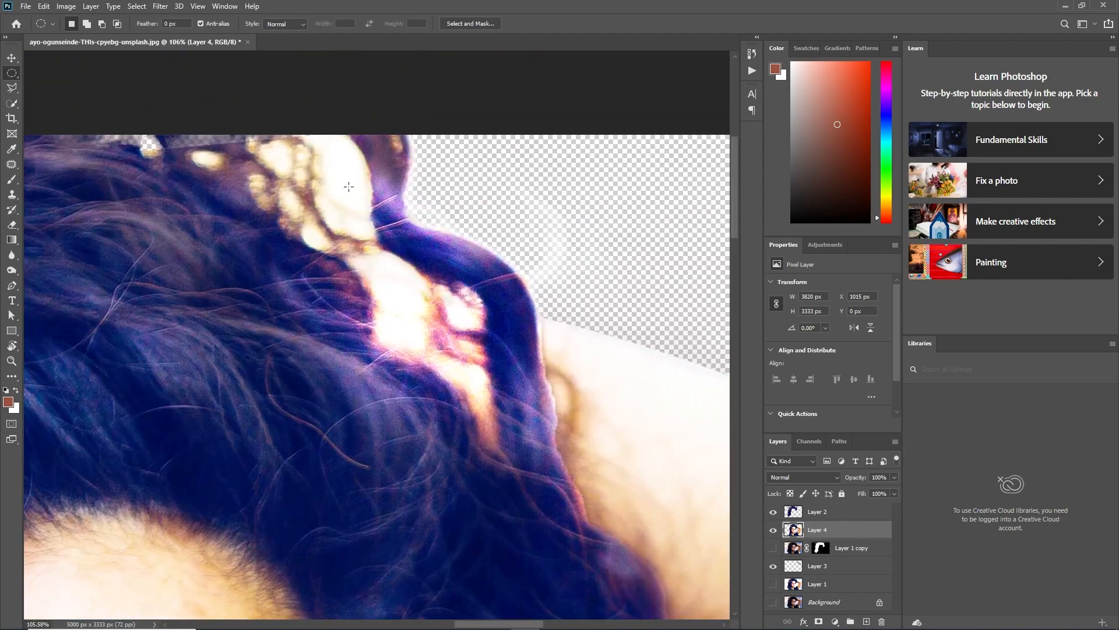
key("p")
left_click(12, 88)
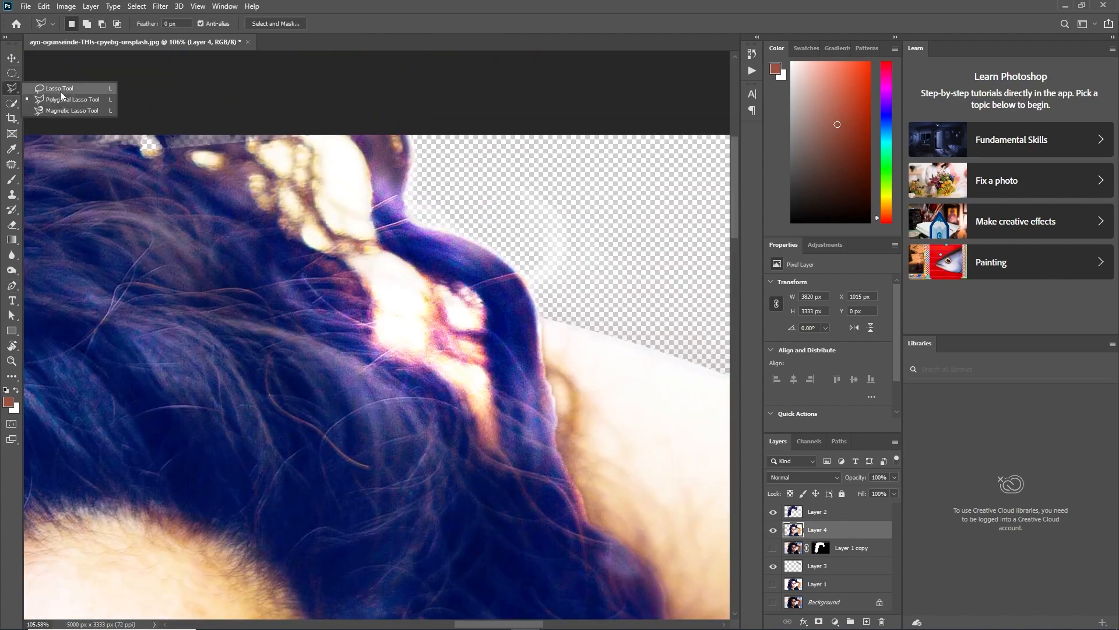
left_click_drag(302, 135, 315, 135)
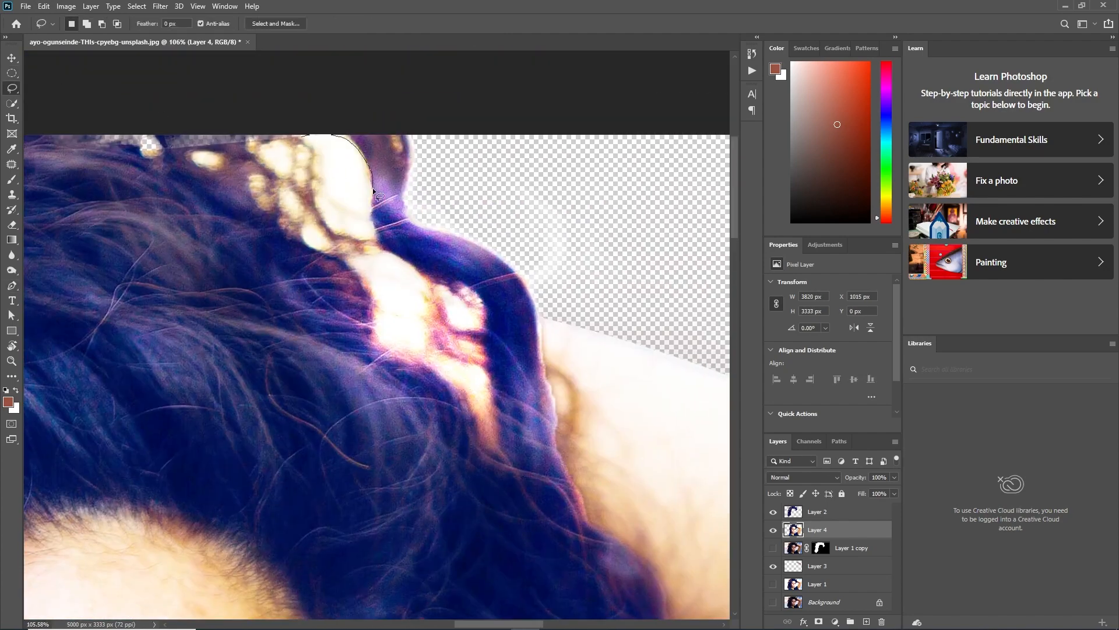
key("Delete")
key("ctrl+d")
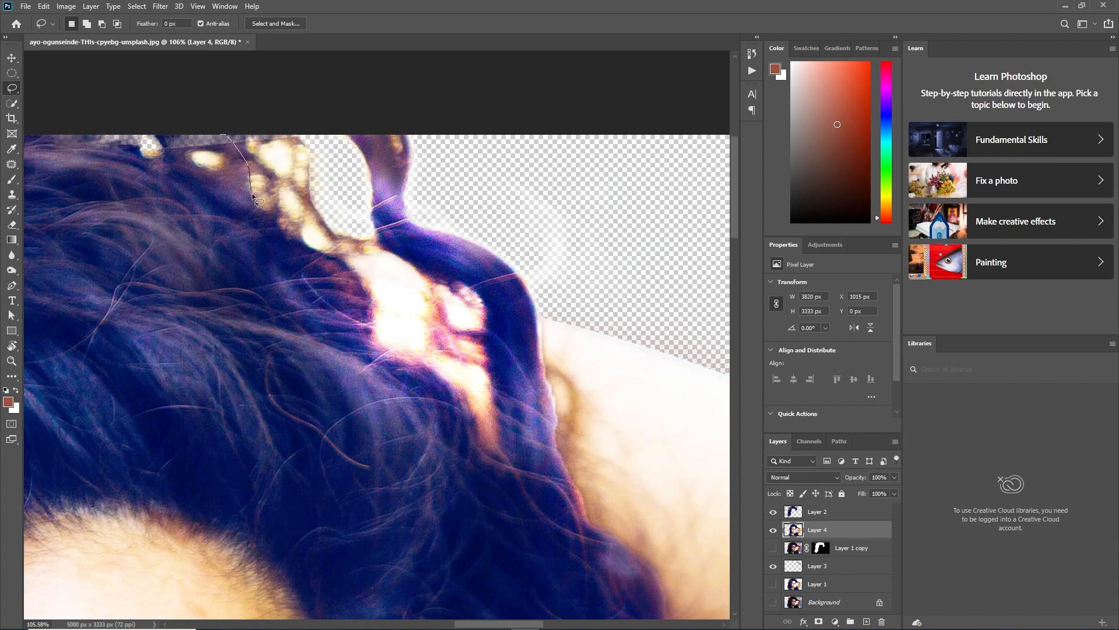
- Lasso the remaining bright patches between the hair strands beside the raised arm, delete them from Layer 4 and deselect
mouse_move(475, 409)
left_mouse_down()
mouse_move(487, 370)
mouse_move(482, 303)
mouse_move(397, 257)
mouse_move(324, 188)
mouse_move(229, 143)
left_mouse_up()
key("Delete")
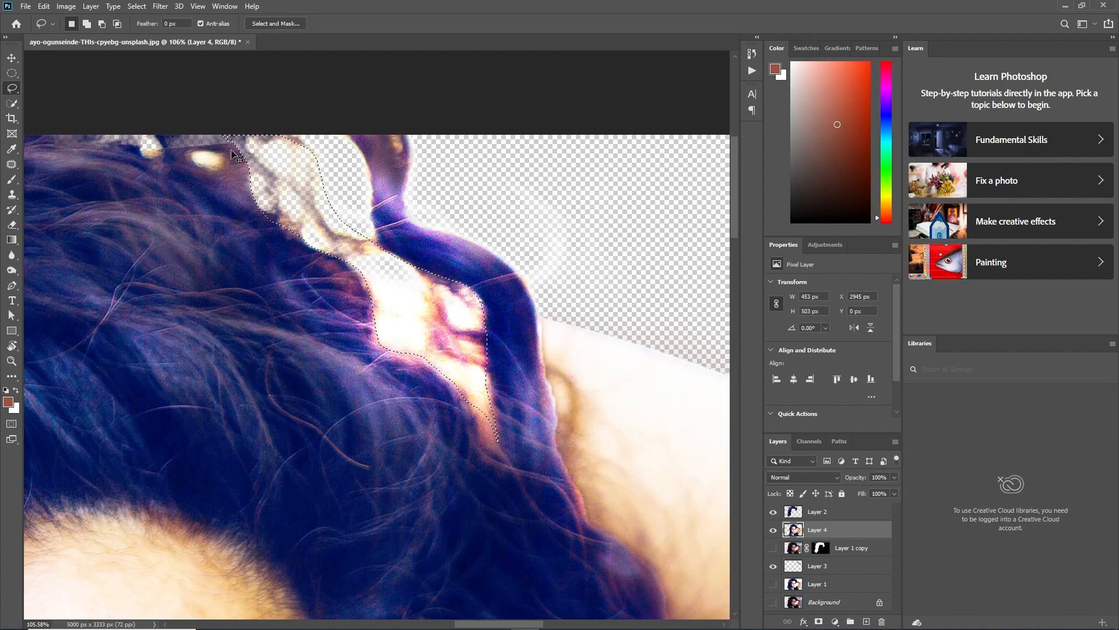
key("ctrl+d")
scroll(236, 154, "down", 8)
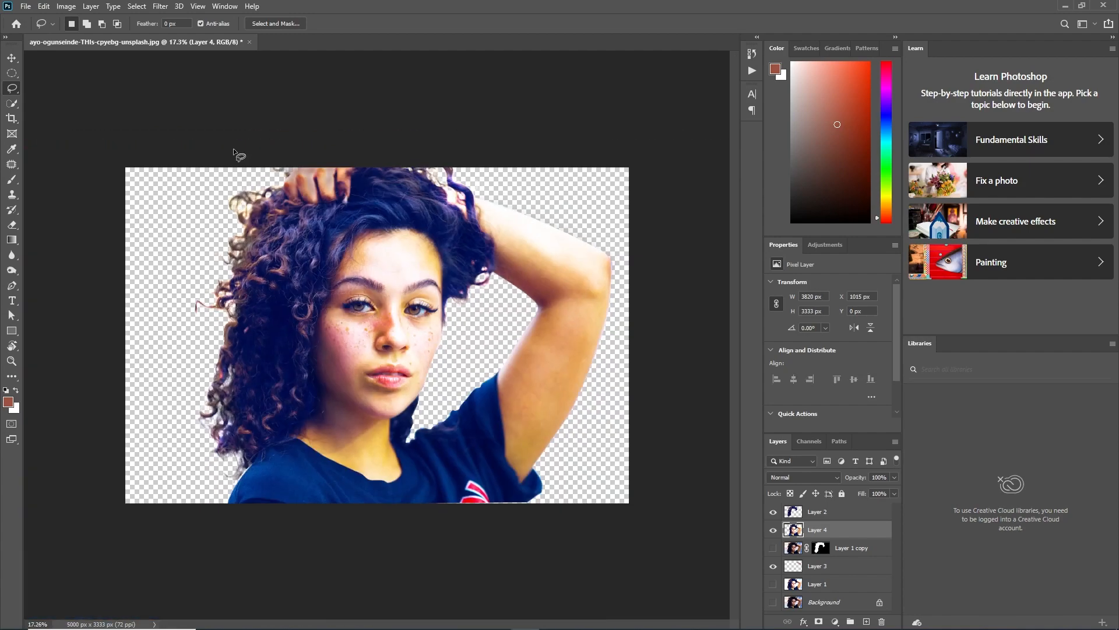
key("v")
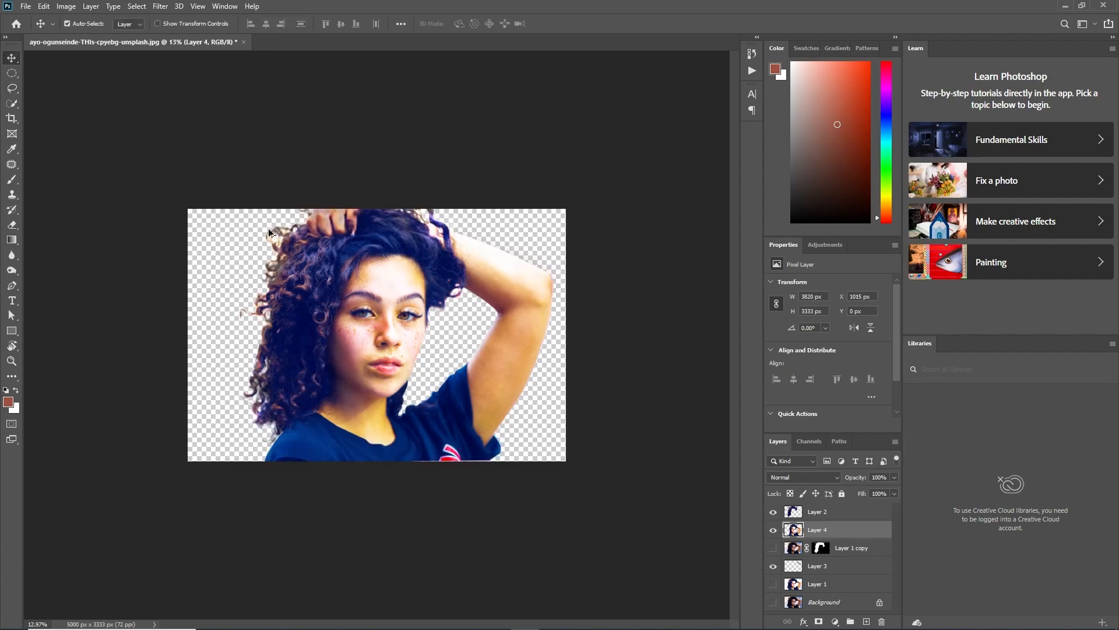
scroll(359, 306, "up", 3)
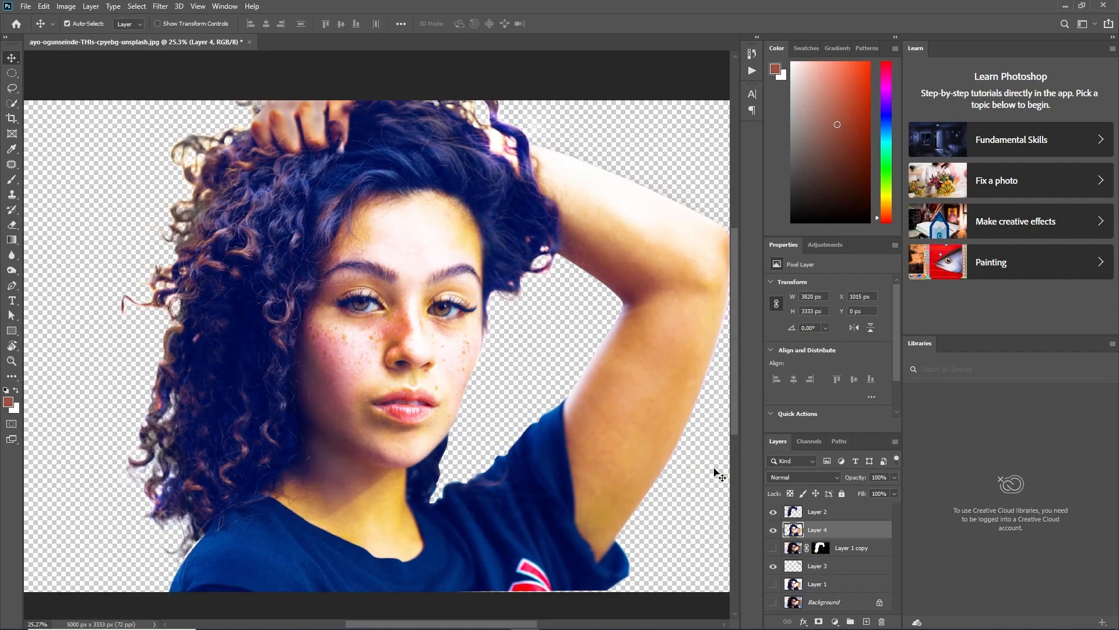
- Try to lighten the hair on Layer 2 with the Camera Raw Filter by raising exposure and lowering contrast
left_click(816, 511)
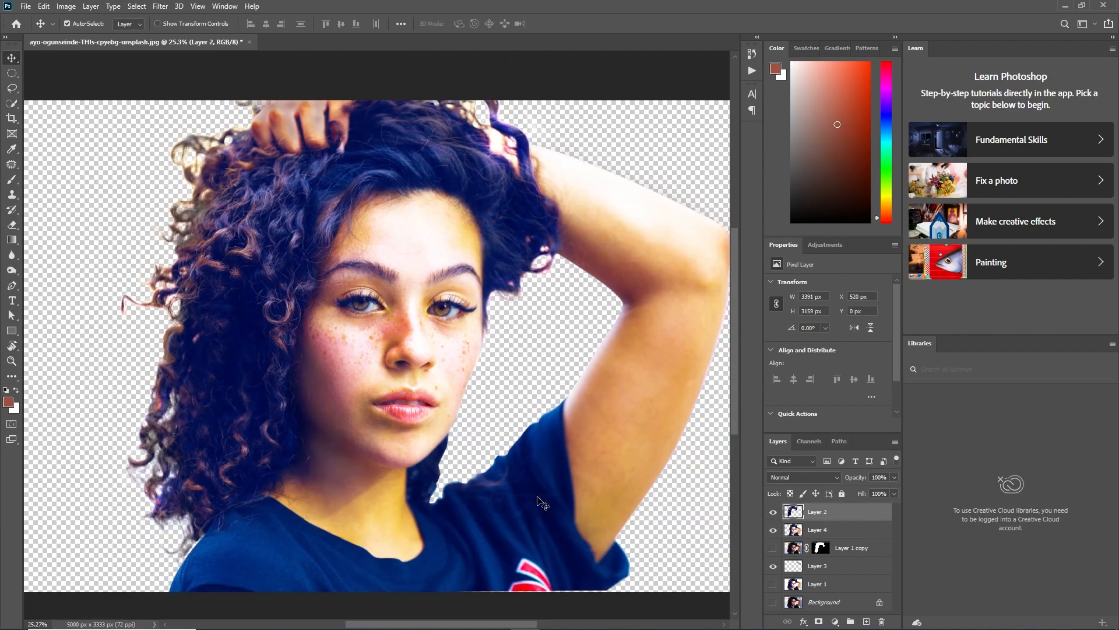
left_click(161, 6)
mouse_move(192, 170)
left_click(350, 205)
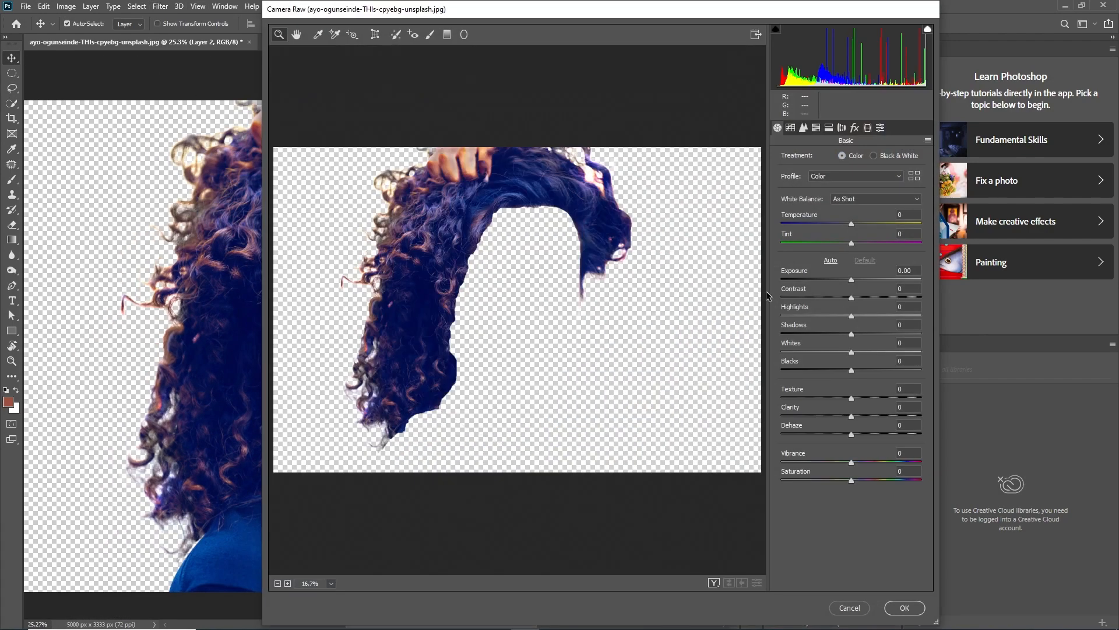
left_click_drag(851, 279, 886, 285)
left_click_drag(790, 299, 803, 298)
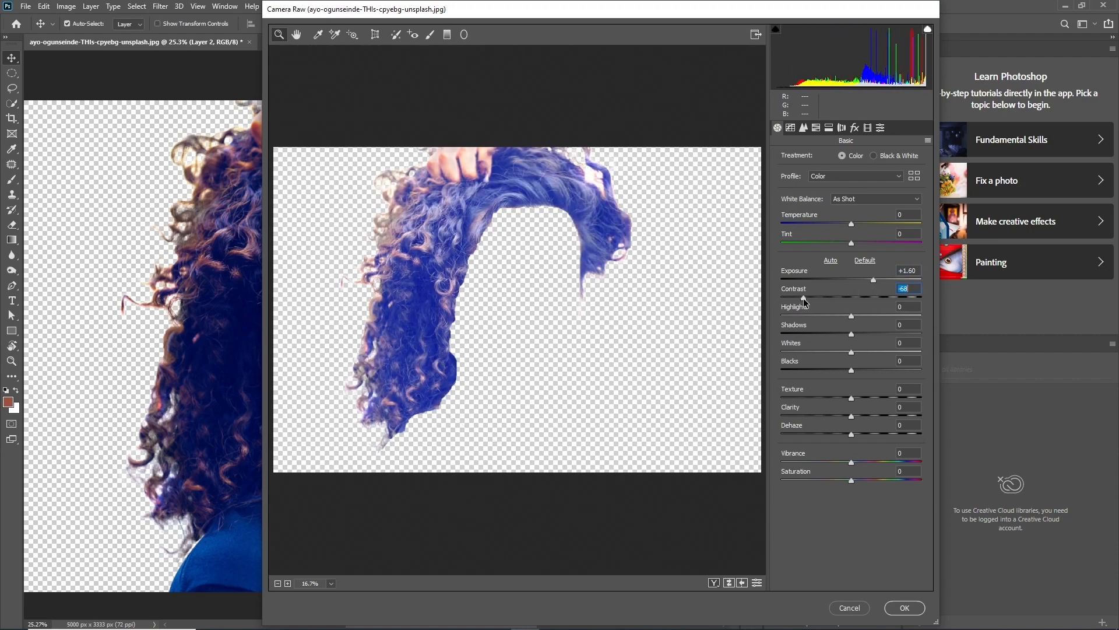
left_click_drag(874, 280, 789, 316)
left_click(903, 607)
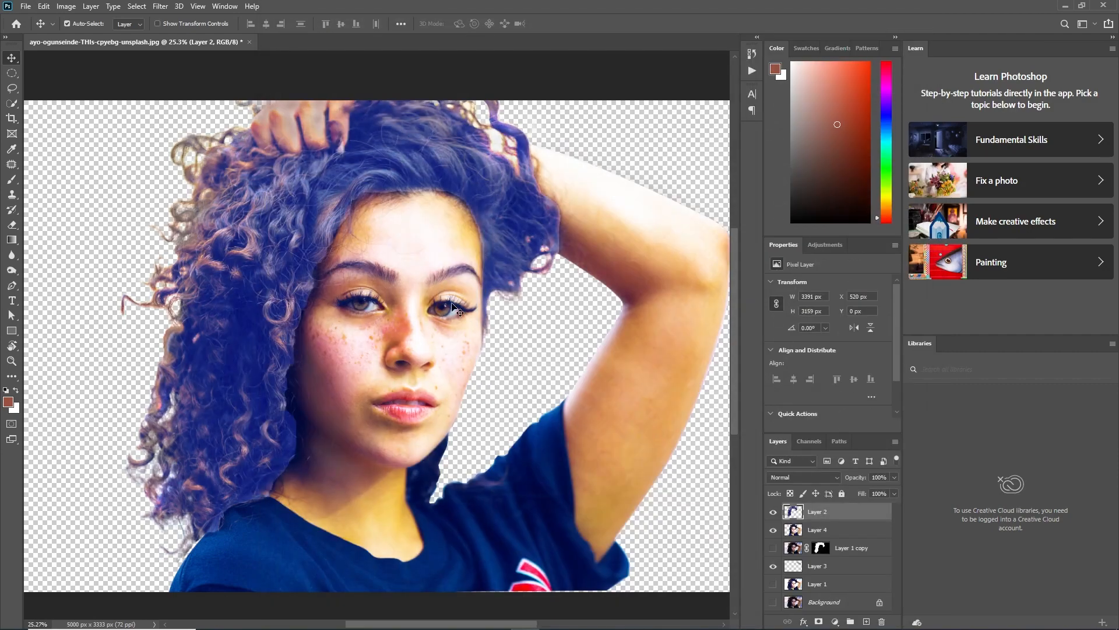
key("ctrl")
scroll(478, 343, "down", 3)
- Move Layer 3 between Layer 2 and Layer 4 and make it visible
left_click(76, 169, "ctrl")
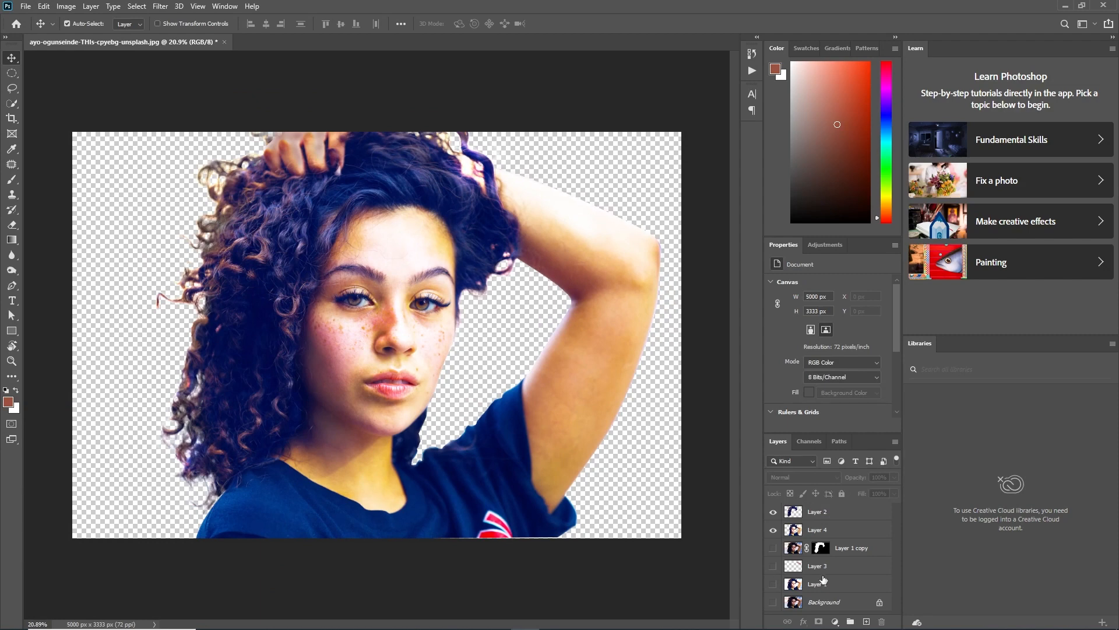
left_click_drag(822, 567, 813, 527)
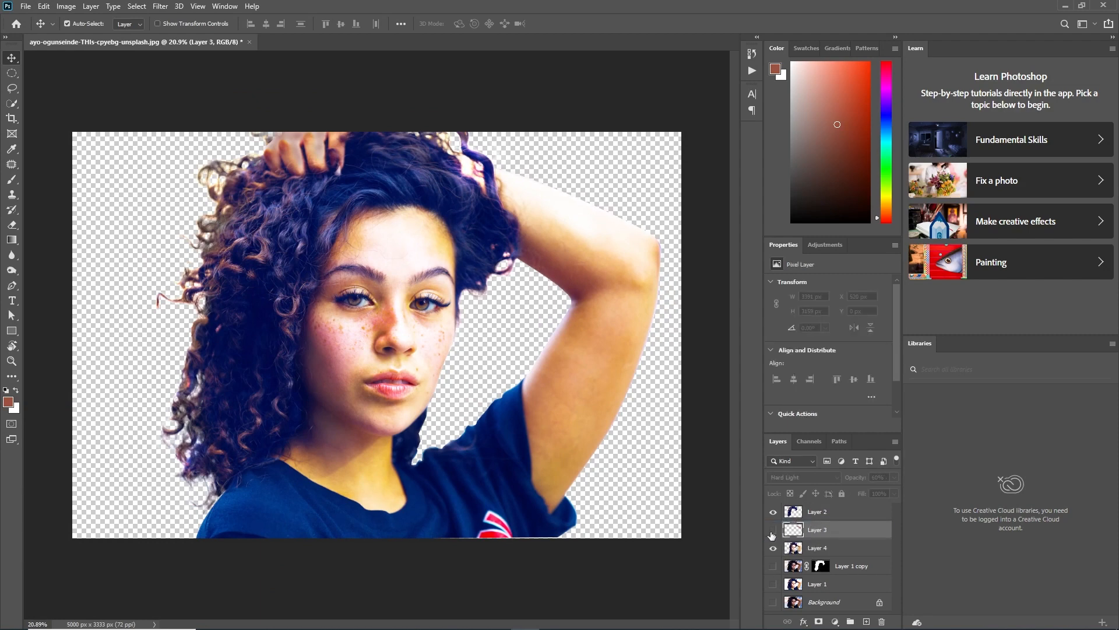
left_click(773, 531)
left_click(819, 516)
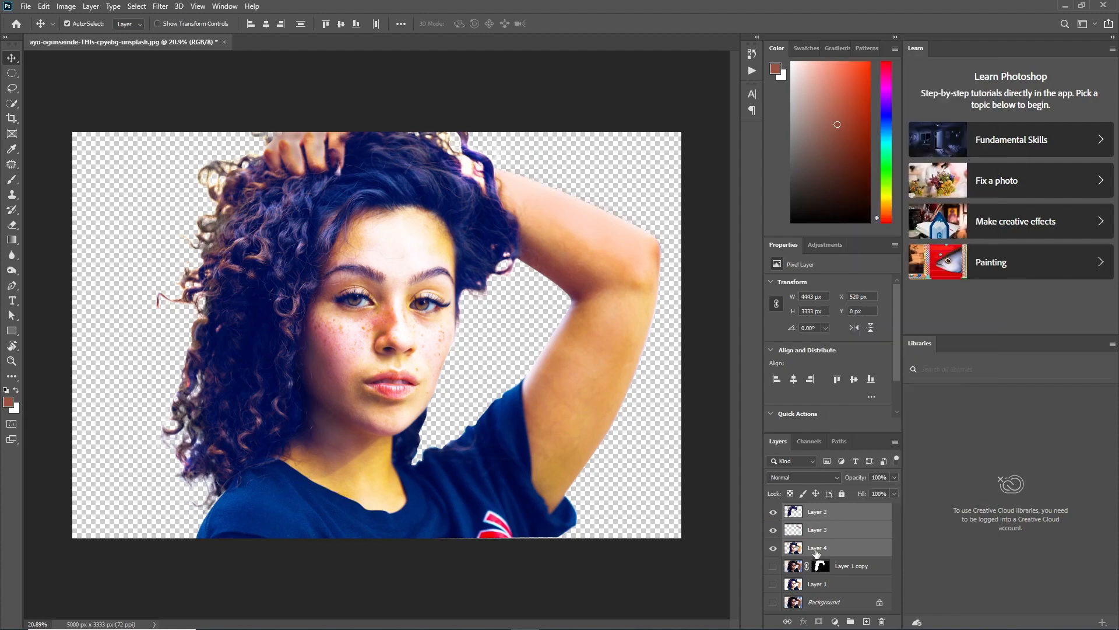
right_click(816, 553)
left_click(839, 577)
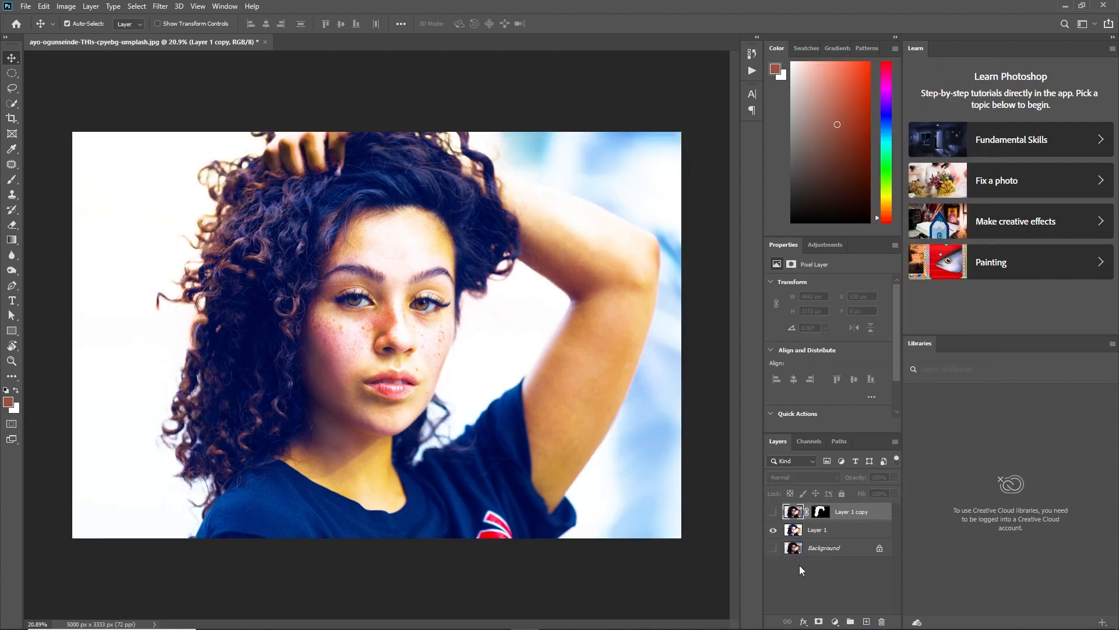
key("ctrl+z")
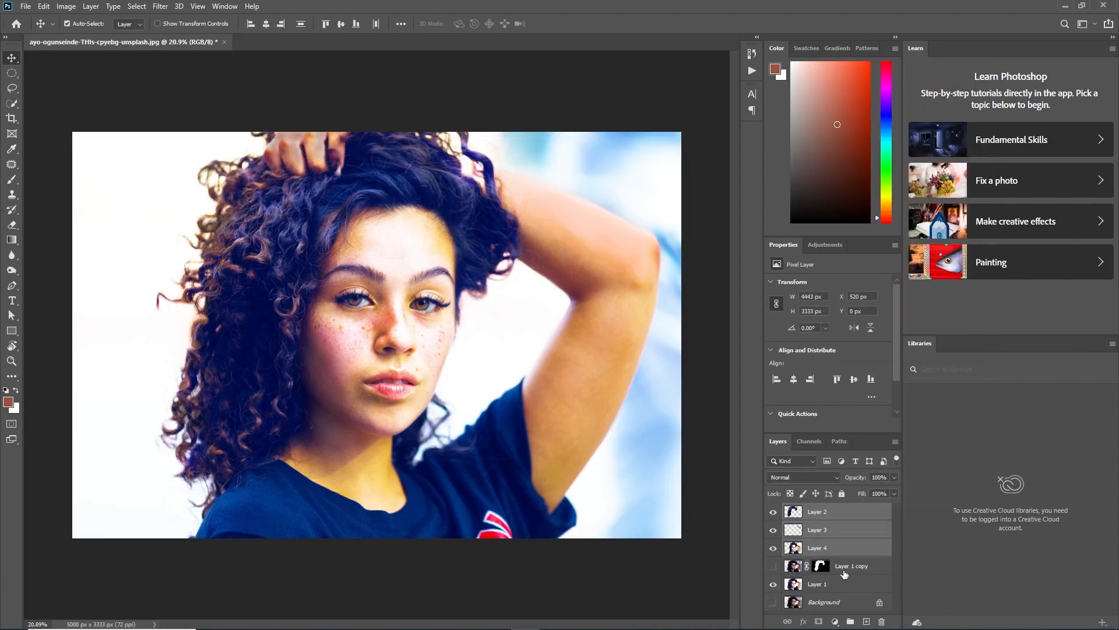
- Hide Layer 1 to check the cutout and delete Layer 1
left_click(850, 553)
left_click(773, 585)
left_click(773, 585)
left_click(819, 584)
key("Delete")
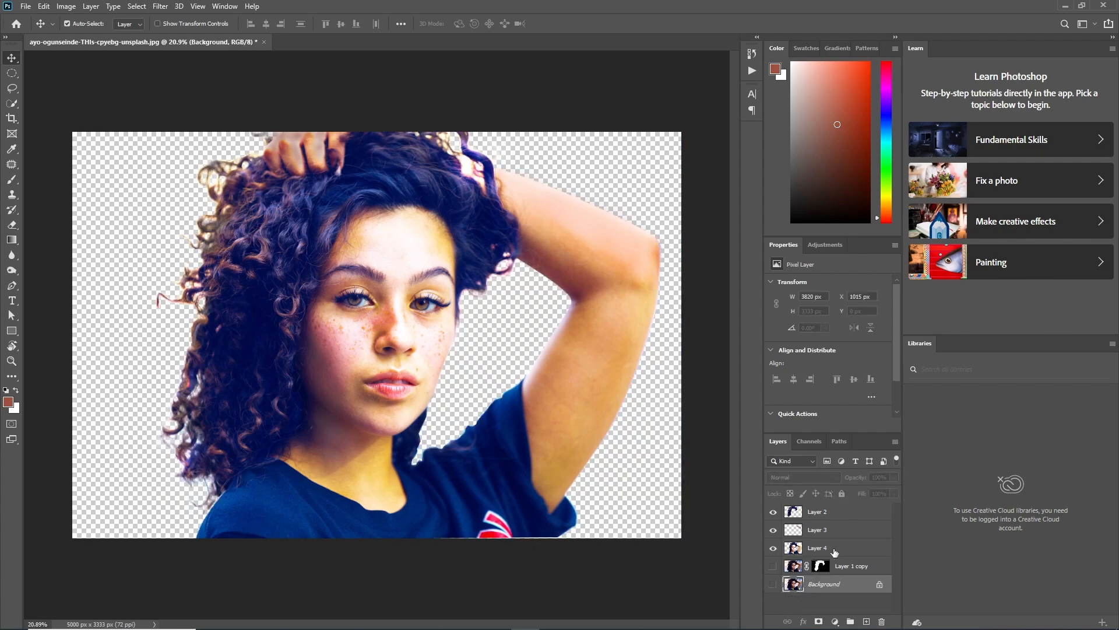
- Combine Layer 2, Layer 3 and Layer 4 into one Smart Object
left_click(832, 528)
left_click(831, 513)
left_click(827, 548)
left_click(832, 516, "shift")
right_click(831, 515)
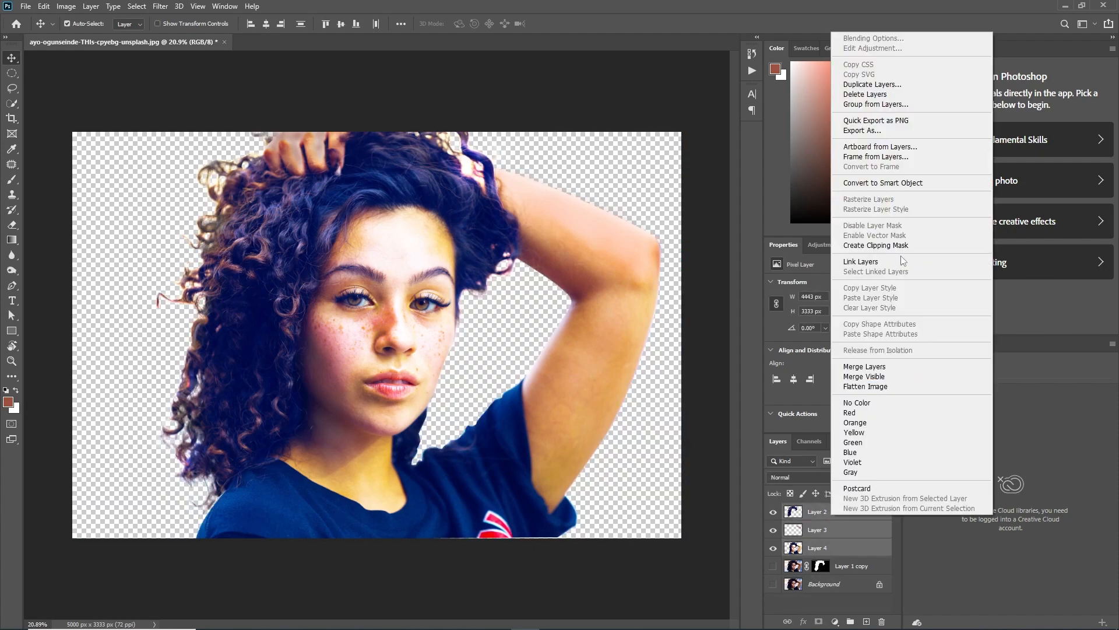
left_click(882, 182)
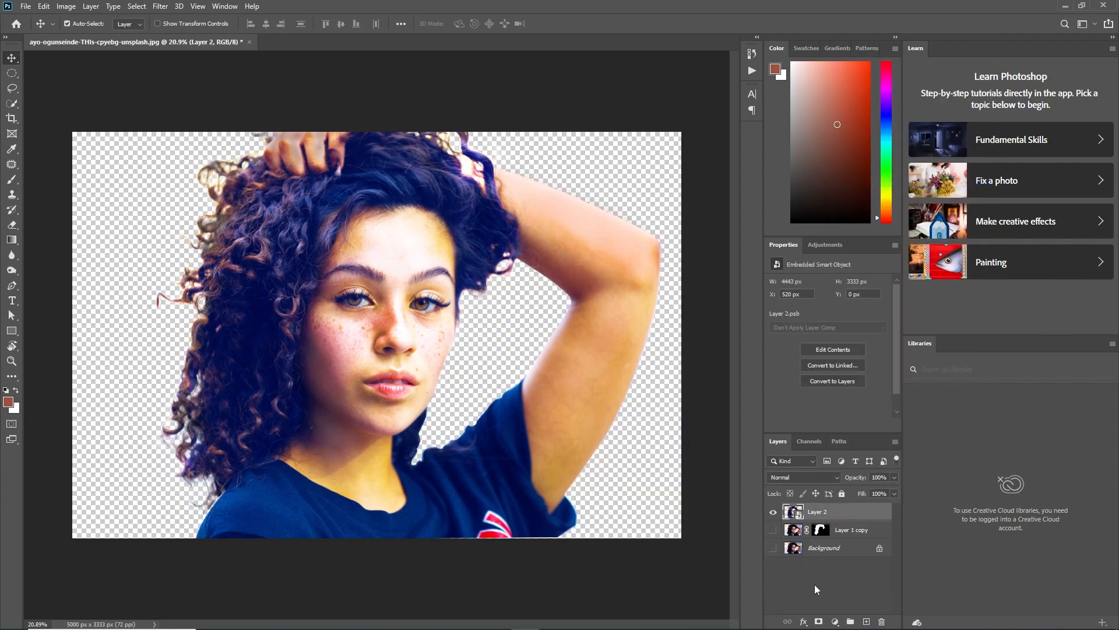
- Add a new layer beneath the cutout's Smart Object and fill it with the white background color
scroll(367, 300, "up", 1)
scroll(367, 301, "down", 2)
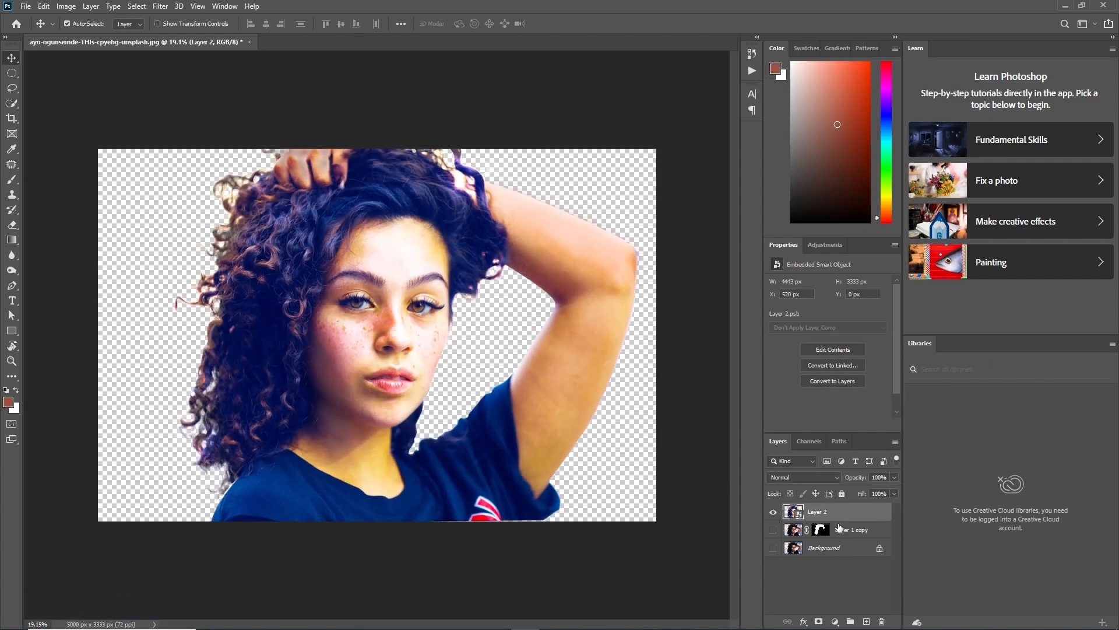
left_click(866, 622, "ctrl")
key("ctrl+BackSpace")
scroll(488, 396, "up", 3)
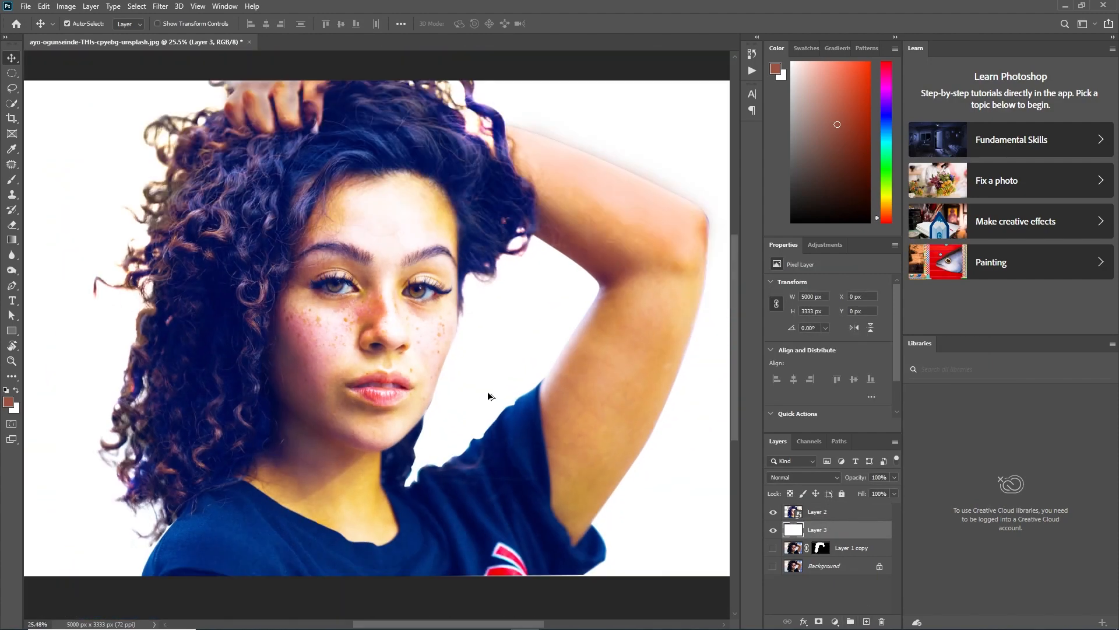
- Add a Hue/Saturation adjustment layer above Layer 2 and set its saturation to -100
scroll(488, 395, "down", 1)
left_click(816, 511)
left_click(835, 622)
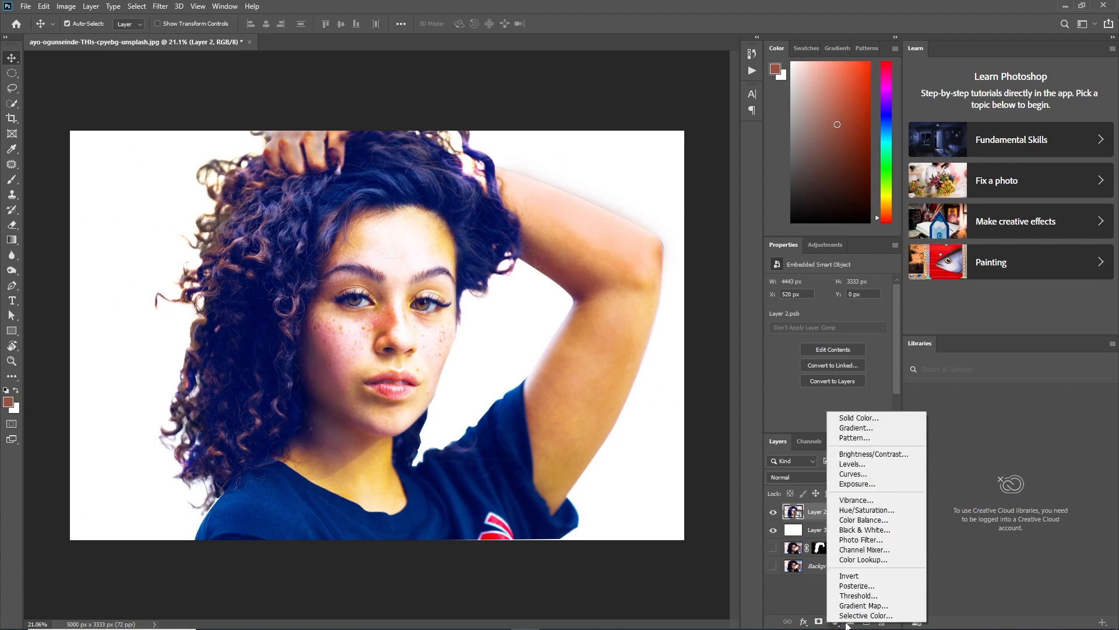
left_click(835, 510)
left_click_drag(829, 351, 830, 376)
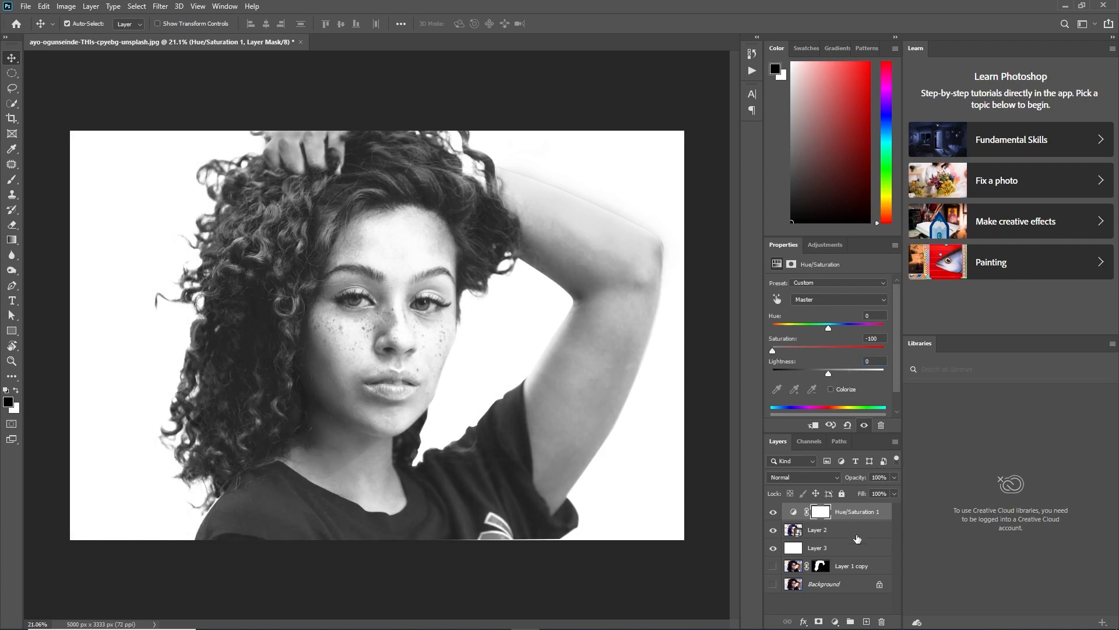
- Add a reddish-brown Solid Color fill layer above the Hue/Saturation adjustment and set its blend mode to Hard Mix
left_click(846, 514)
left_click(835, 622)
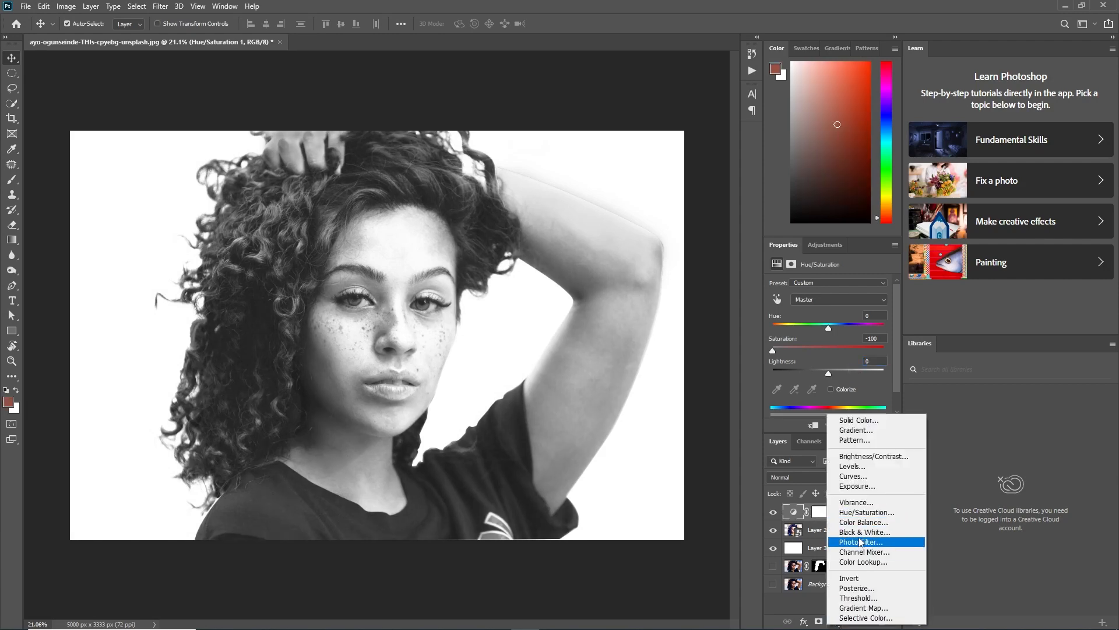
left_click(860, 420)
left_click(899, 153)
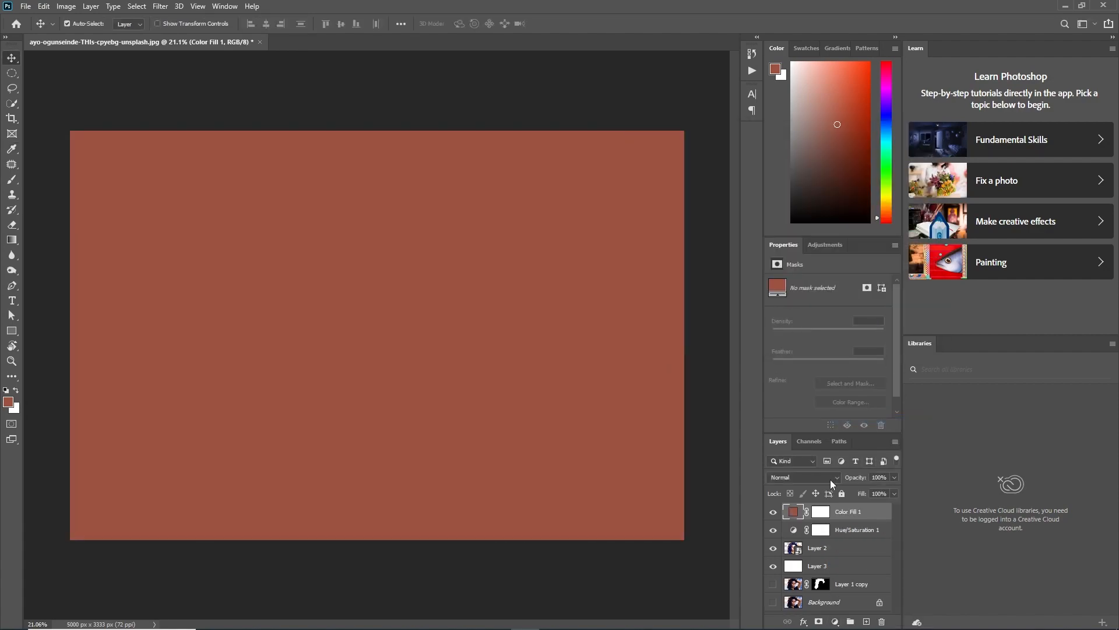
left_click(803, 477)
left_click(787, 536)
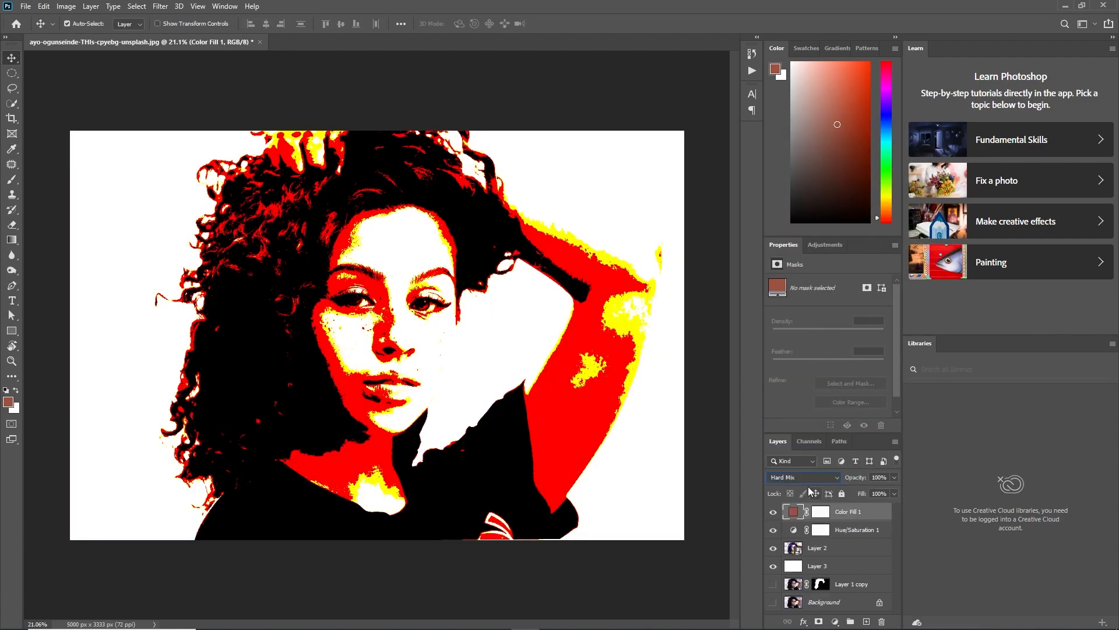
- Try several colors for the Color Fill 1 layer and settle on the purple 5c23aa
double_click(794, 514)
left_click_drag(791, 131, 916, 126)
mouse_move(837, 196)
left_mouse_down()
mouse_move(835, 232)
mouse_move(853, 210)
mouse_move(835, 226)
mouse_move(850, 219)
left_mouse_up()
mouse_move(922, 296)
left_mouse_down()
mouse_move(916, 178)
mouse_move(915, 244)
mouse_move(916, 181)
mouse_move(917, 212)
left_mouse_up()
mouse_move(850, 219)
left_mouse_down()
mouse_move(847, 179)
mouse_move(848, 190)
mouse_move(875, 196)
mouse_move(808, 202)
mouse_move(885, 215)
mouse_move(865, 204)
mouse_move(854, 175)
mouse_move(872, 218)
mouse_move(854, 223)
mouse_move(852, 206)
mouse_move(870, 207)
left_mouse_up()
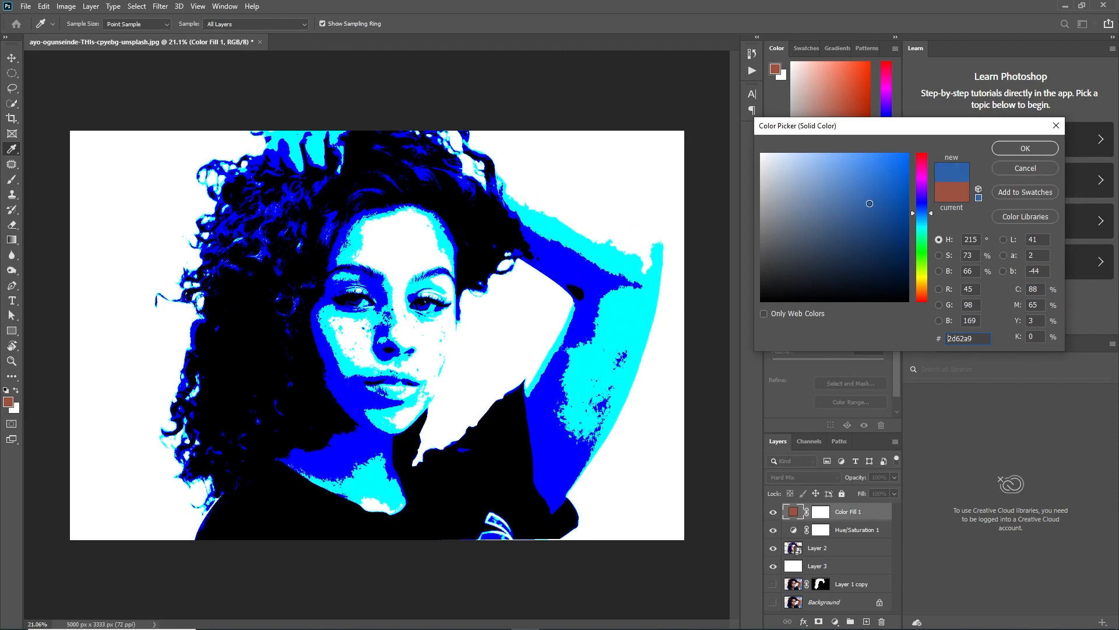
mouse_move(855, 217)
left_mouse_down()
mouse_move(872, 213)
mouse_move(853, 189)
mouse_move(846, 208)
mouse_move(883, 199)
mouse_move(921, 227)
mouse_move(921, 248)
mouse_move(927, 197)
left_mouse_up()
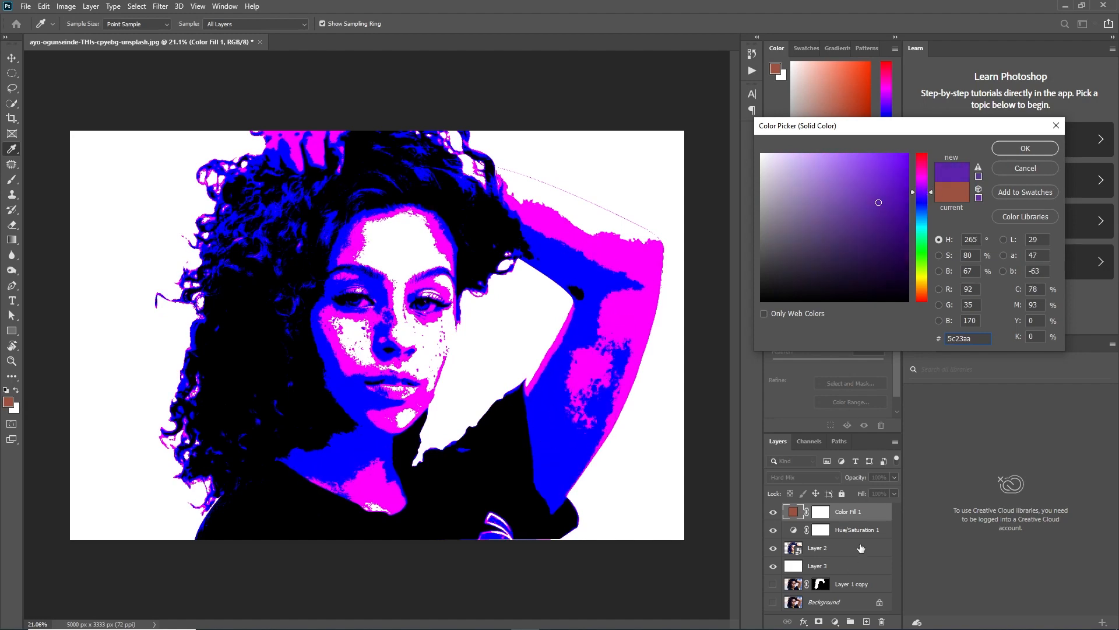
left_click(1019, 150)
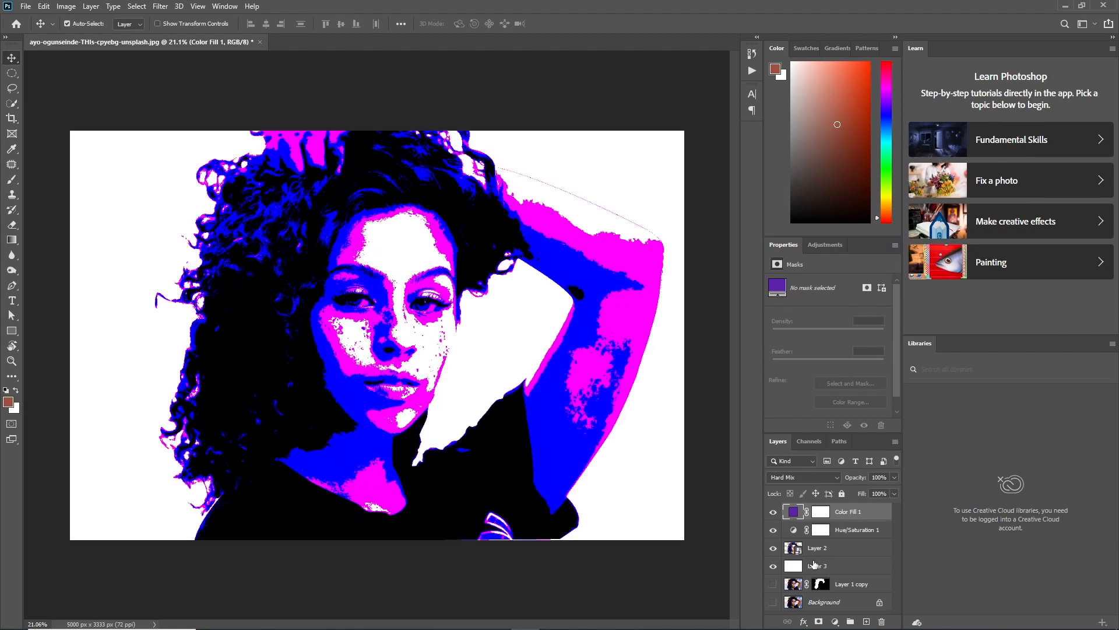
- Sample the magenta of the arm as the brush color and rasterize Layer 2 for painting
left_click(817, 550)
key("b")
left_click(633, 245, "alt")
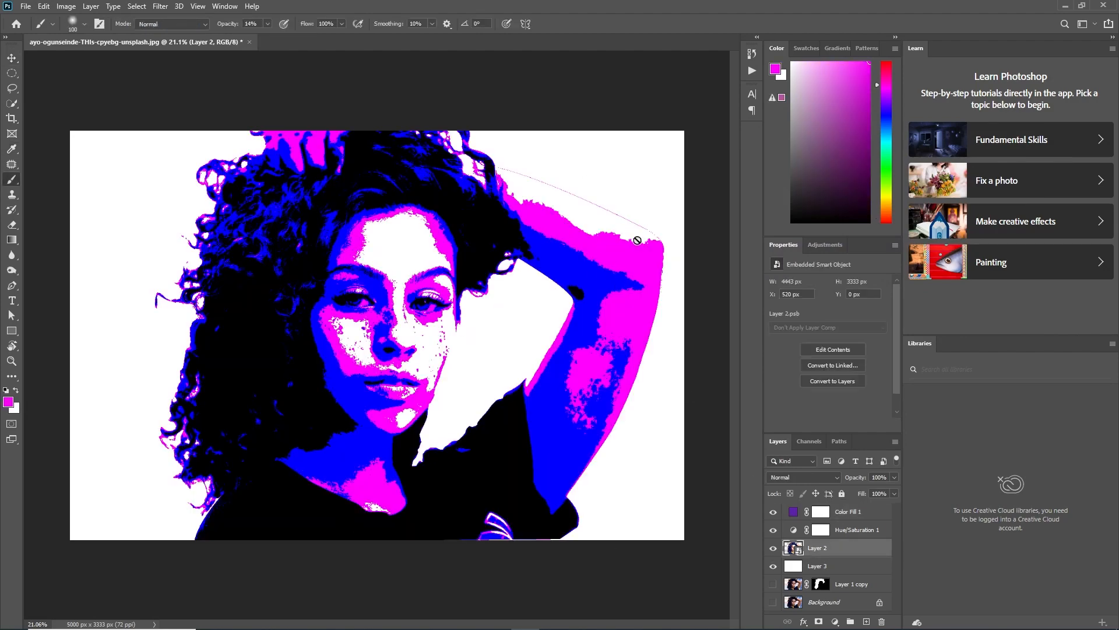
right_click(825, 552)
left_click(846, 265)
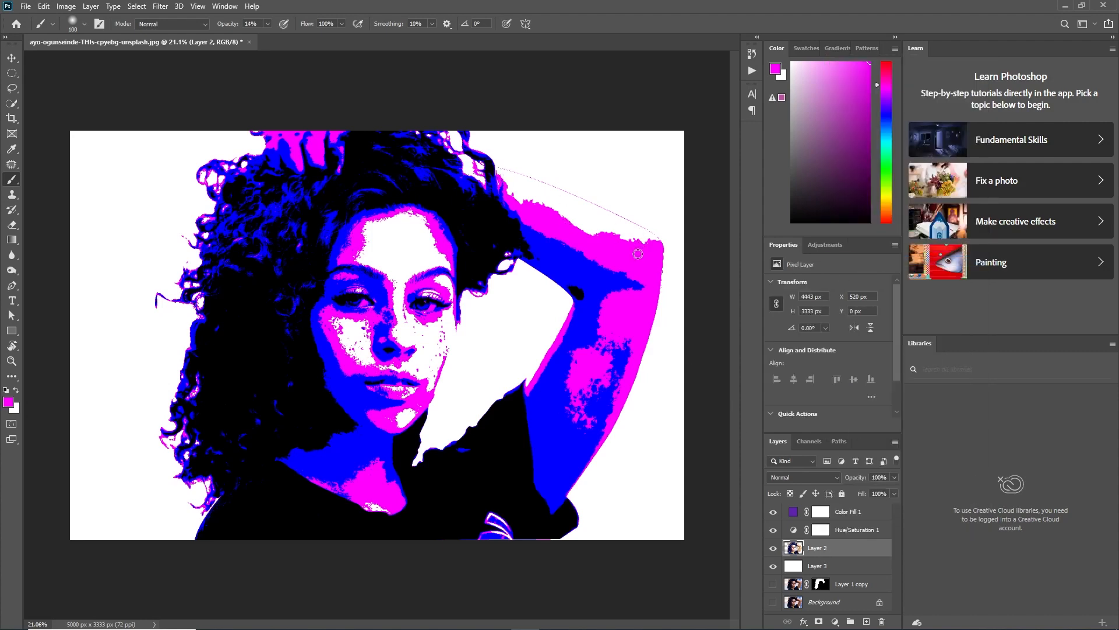
- Switch the Brush tool to the Hard Round tip
key("i")
key("b")
left_click(83, 23)
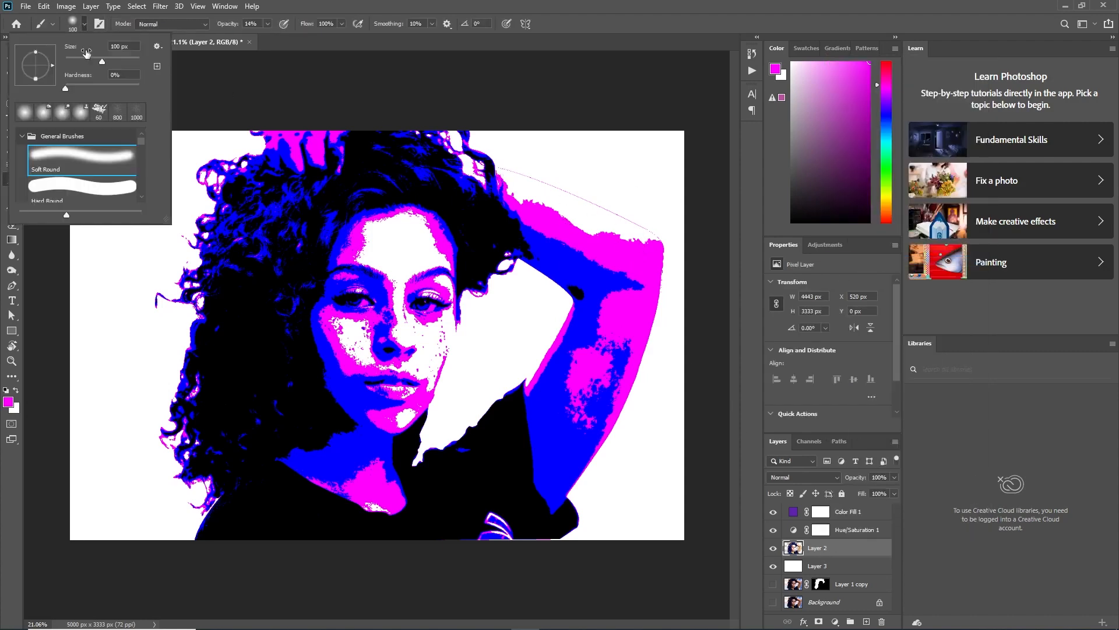
left_click(81, 183)
- Try to paint the missing upper edge of the raised arm magenta on Layer 2
mouse_move(653, 243)
left_mouse_down()
mouse_move(554, 214)
mouse_move(611, 219)
mouse_move(530, 180)
mouse_move(635, 226)
mouse_move(658, 250)
mouse_move(643, 230)
mouse_move(496, 168)
left_mouse_up()
key("ctrl+z")
left_click(505, 175)
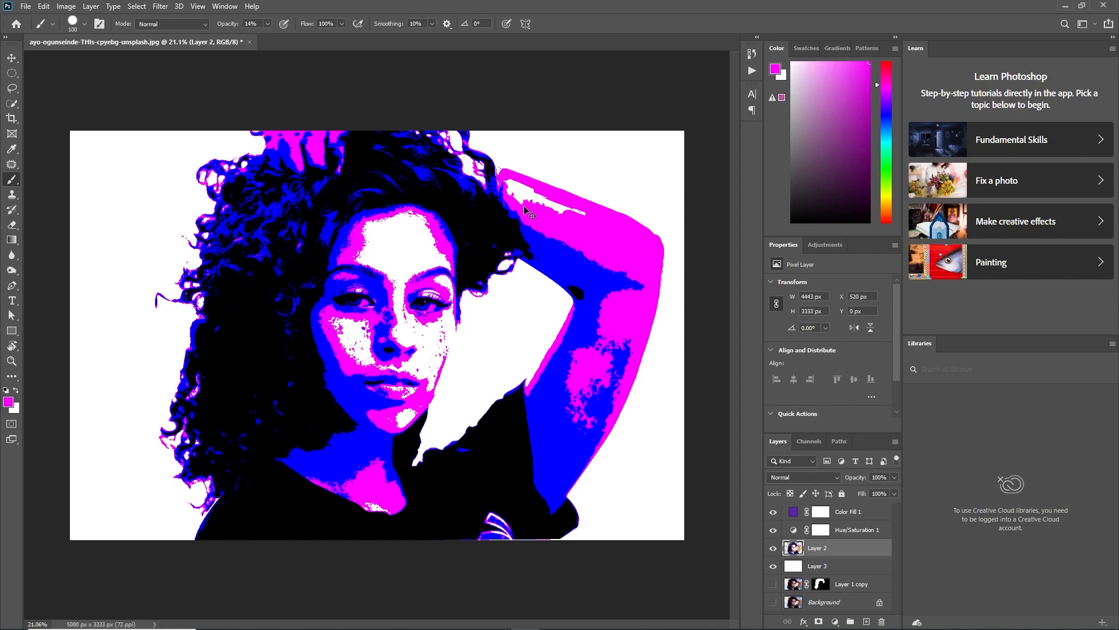
scroll(528, 213, "up", 2)
scroll(548, 212, "right", 1)
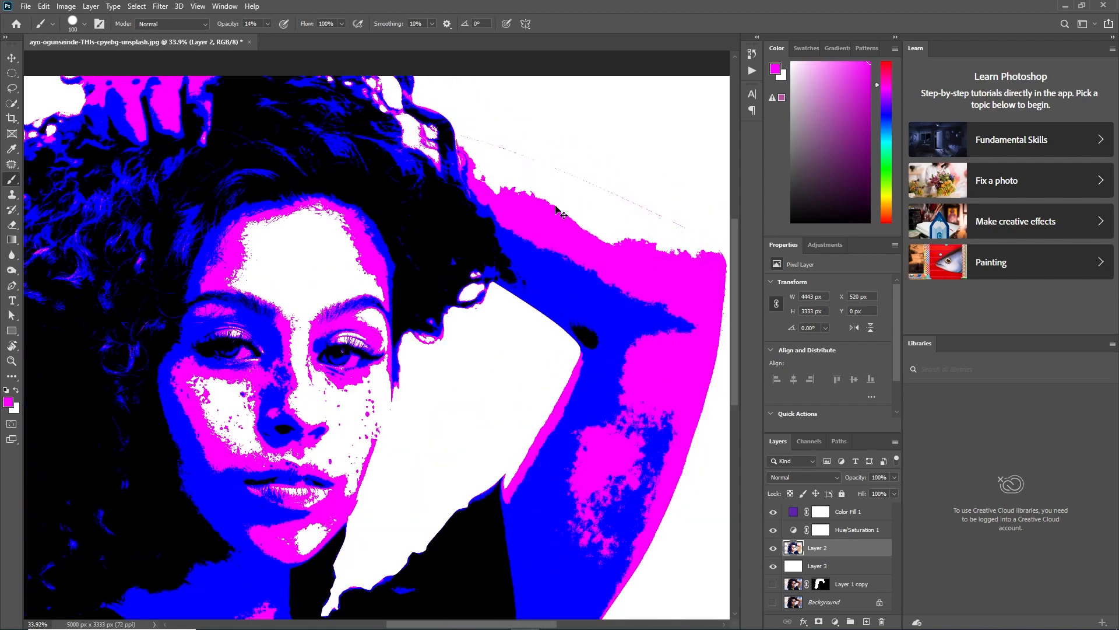
scroll(557, 211, "down", 1)
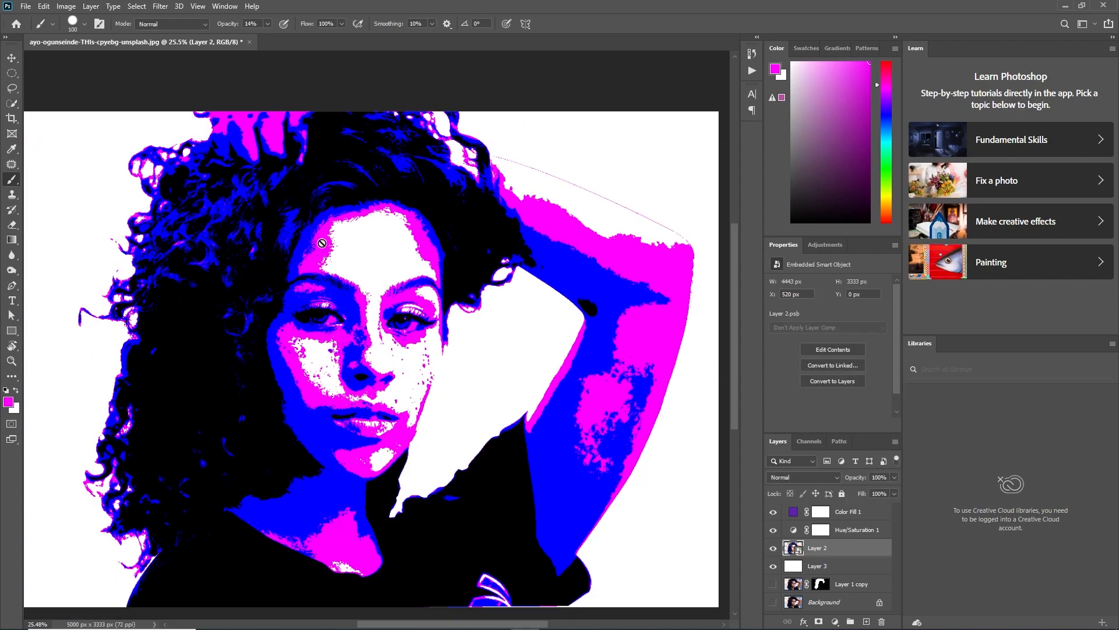
- Rasterize Layer 2 and begin the magenta arm repair beside the hair with a 50 px brush
right_click(821, 553)
left_click(851, 257)
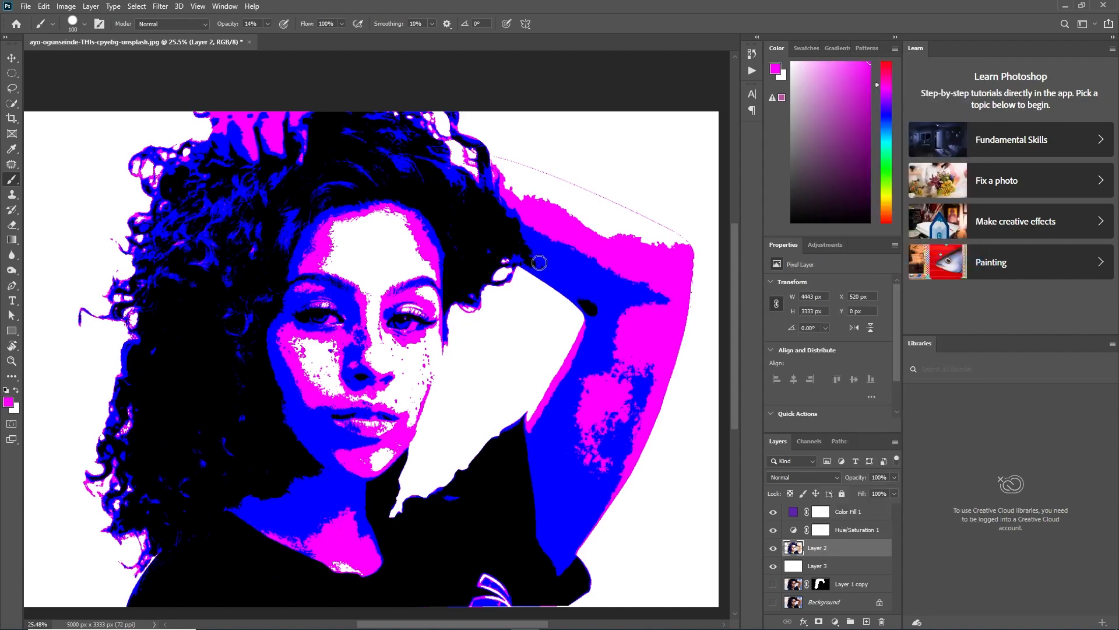
scroll(497, 163, "up", 3)
key("bracketleft")
key("bracketleft")
key("bracketleft")
key("bracketleft")
key("bracketleft")
left_click_drag(495, 155, 492, 159)
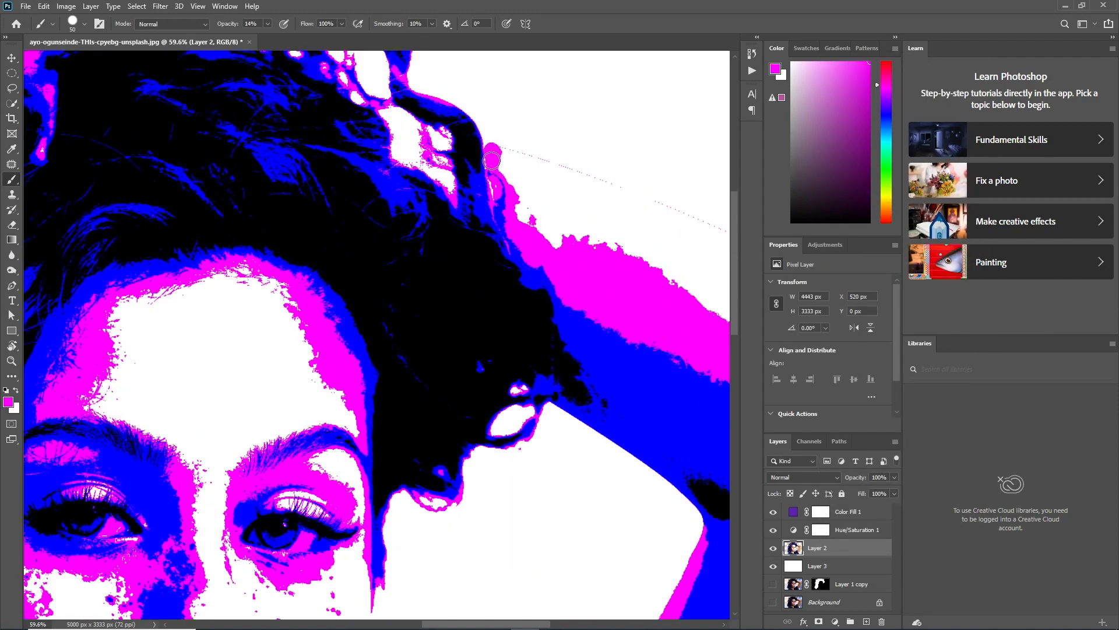
- Paint along the arm's outer edge and fill its missing upper area with magenta, enlarging the brush to 100 px
scroll(525, 181, "down", 3)
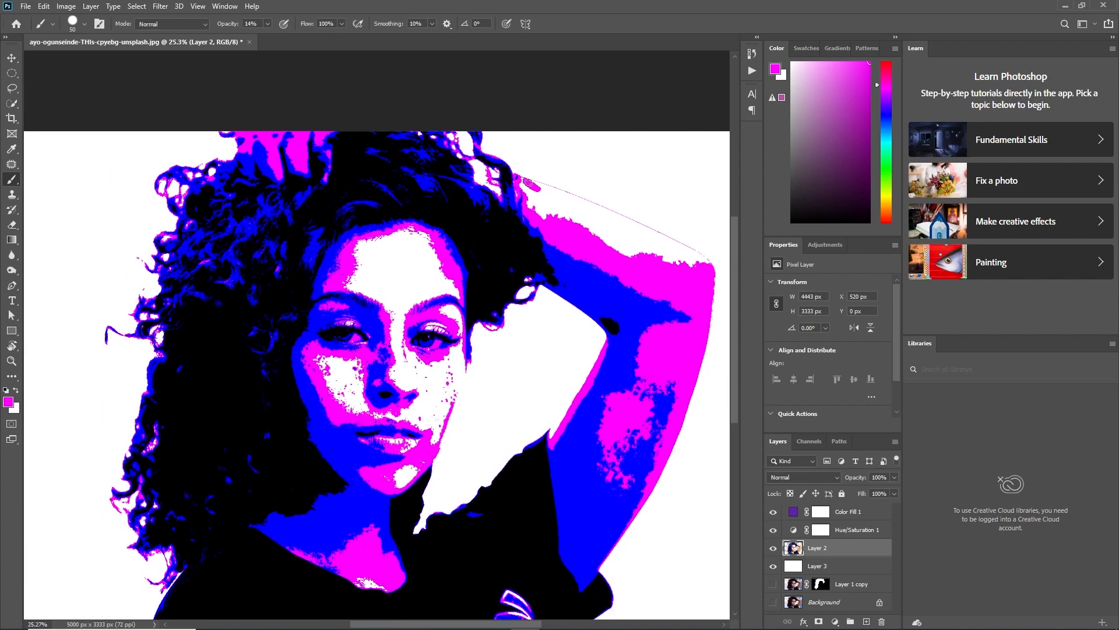
mouse_move(709, 261)
left_mouse_down()
mouse_move(517, 171)
mouse_move(682, 248)
mouse_move(582, 220)
mouse_move(598, 213)
mouse_move(548, 194)
mouse_move(538, 208)
mouse_move(576, 233)
mouse_move(589, 208)
mouse_move(539, 196)
mouse_move(541, 217)
mouse_move(530, 201)
mouse_move(571, 205)
mouse_move(559, 216)
mouse_move(625, 245)
mouse_move(646, 239)
mouse_move(567, 205)
mouse_move(653, 240)
left_mouse_up()
key("bracketright")
key("bracketright")
key("bracketright")
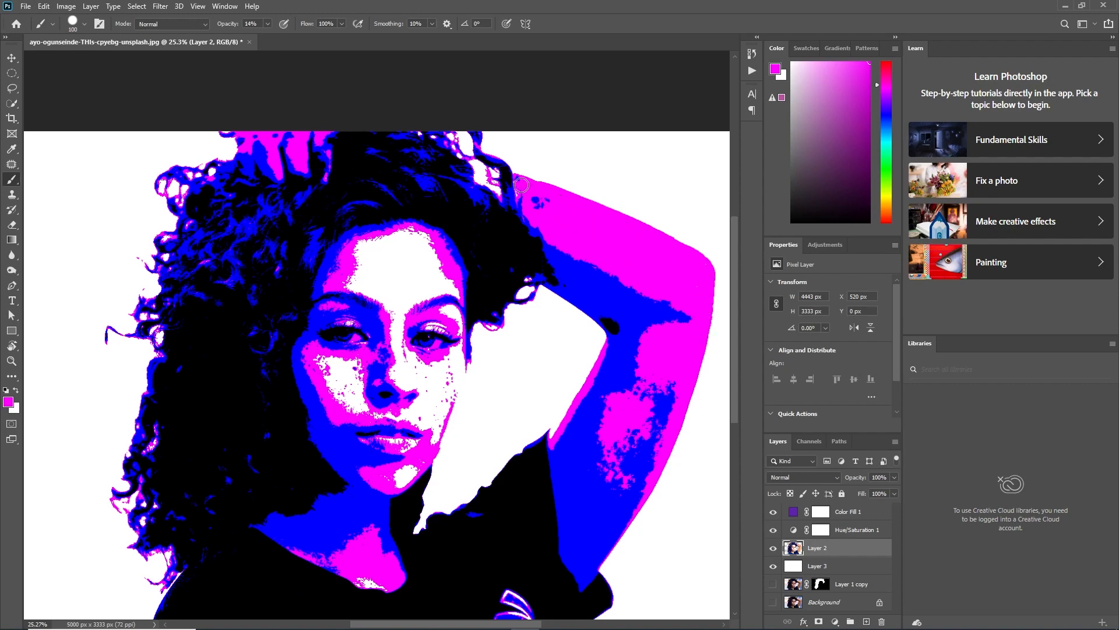
mouse_move(522, 185)
left_mouse_down()
mouse_move(520, 196)
mouse_move(522, 205)
mouse_move(509, 173)
mouse_move(495, 191)
mouse_move(479, 185)
mouse_move(493, 182)
mouse_move(472, 170)
mouse_move(498, 195)
mouse_move(462, 143)
left_mouse_up()
- Paint magenta over the lower part of the white gap in the hair beside the arm and reduce the brush to 15 px
key("h")
mouse_move(499, 207)
left_mouse_down()
mouse_move(441, 197)
mouse_move(502, 222)
mouse_move(476, 210)
mouse_move(489, 169)
left_mouse_up()
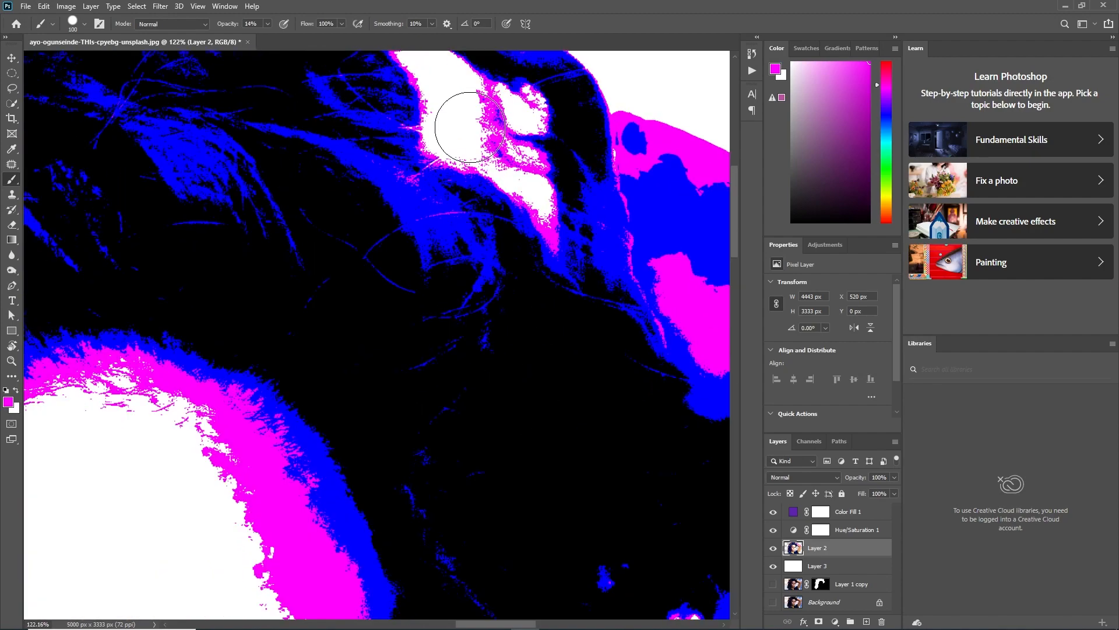
left_click(468, 125)
mouse_move(436, 123)
left_mouse_down()
mouse_move(538, 185)
mouse_move(545, 198)
mouse_move(508, 178)
mouse_move(510, 199)
mouse_move(540, 213)
mouse_move(542, 183)
mouse_move(516, 172)
mouse_move(531, 210)
mouse_move(548, 192)
mouse_move(539, 160)
mouse_move(493, 146)
left_mouse_up()
key("bracketleft")
key("bracketleft")
key("bracketleft")
key("bracketleft")
key("bracketleft")
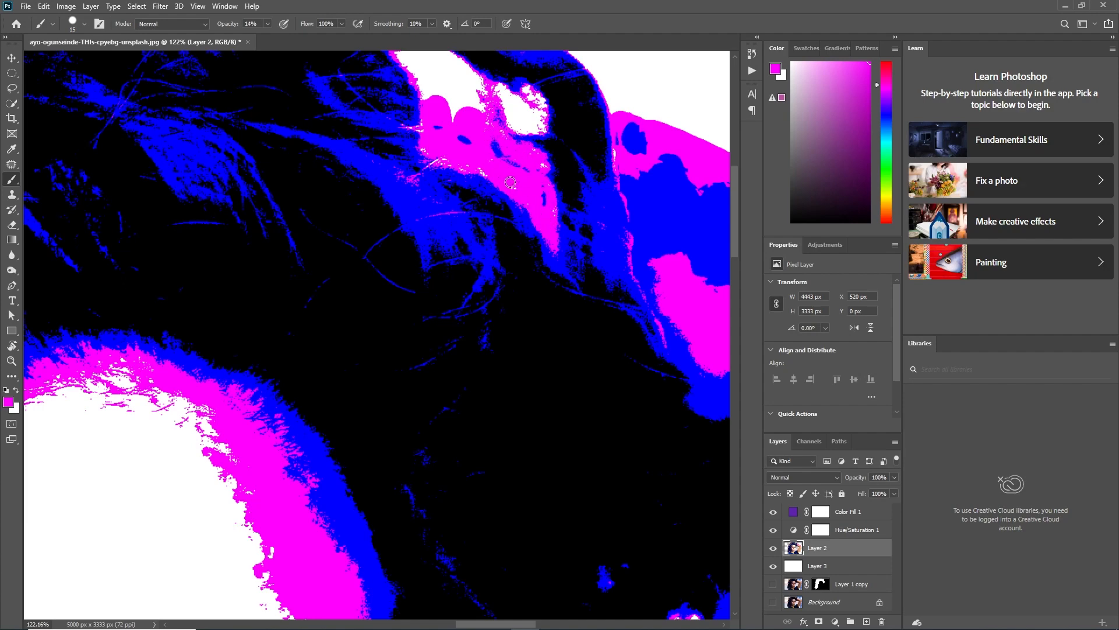
- Fill the remaining white gaps in the hair near the arm with magenta, using a 35 px brush
key("i")
key("b")
scroll(515, 128, "down", 5)
scroll(443, 165, "up", 5)
mouse_move(472, 189)
left_mouse_down()
mouse_move(438, 159)
mouse_move(449, 174)
mouse_move(455, 154)
mouse_move(450, 185)
mouse_move(464, 216)
left_mouse_up()
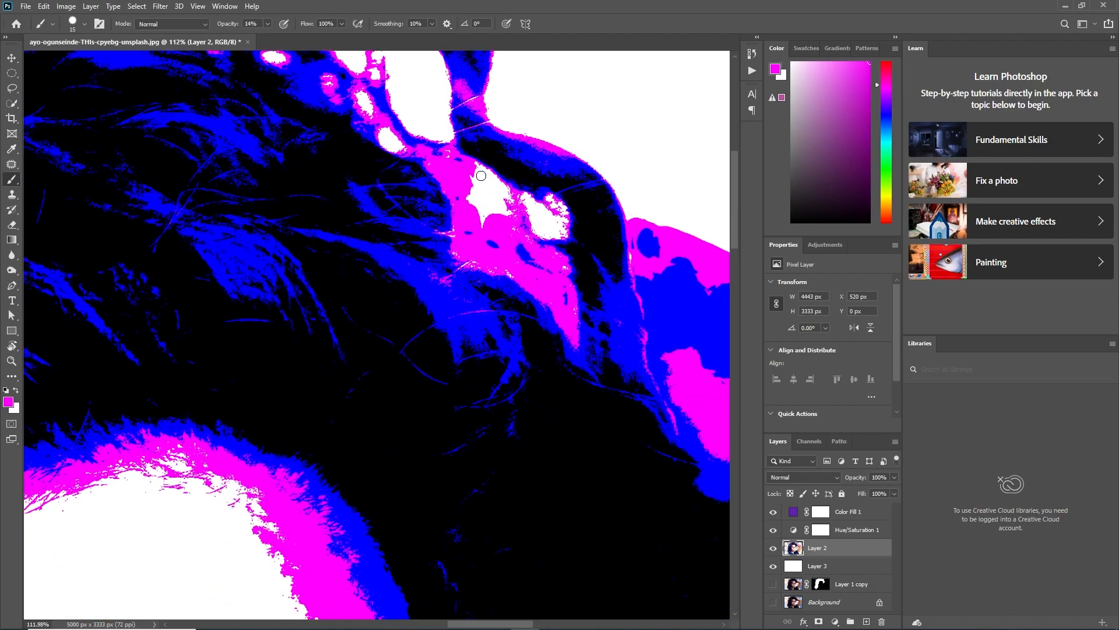
key("bracketright")
key("bracketright")
mouse_move(481, 175)
left_mouse_down()
mouse_move(484, 221)
mouse_move(502, 237)
mouse_move(541, 205)
mouse_move(560, 227)
mouse_move(531, 233)
mouse_move(485, 177)
mouse_move(526, 268)
mouse_move(496, 262)
left_mouse_up()
mouse_move(390, 142)
left_mouse_down()
mouse_move(412, 162)
mouse_move(418, 131)
mouse_move(443, 129)
mouse_move(431, 120)
mouse_move(471, 163)
mouse_move(467, 141)
mouse_move(476, 156)
mouse_move(463, 193)
mouse_move(440, 178)
mouse_move(438, 143)
mouse_move(423, 166)
mouse_move(442, 196)
mouse_move(459, 189)
mouse_move(440, 204)
mouse_move(461, 239)
mouse_move(429, 235)
mouse_move(447, 249)
mouse_move(401, 198)
mouse_move(414, 174)
left_mouse_up()
key("ctrl+0")
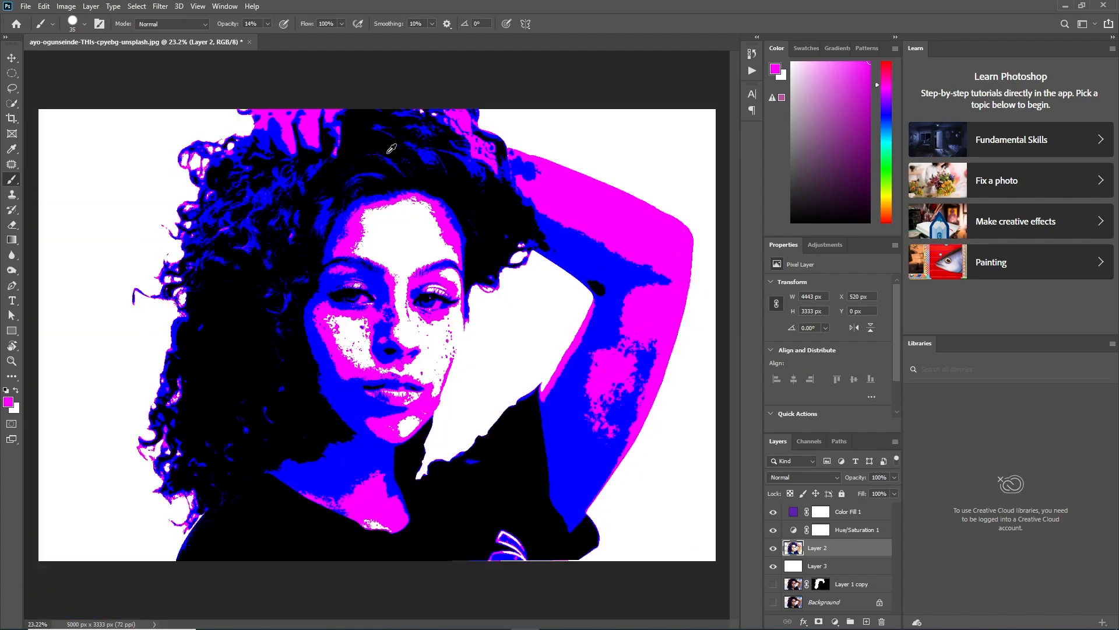
- Smooth the ragged upper edge of the white forehead highlight with magenta strokes
scroll(394, 155, "down", 1)
scroll(400, 158, "up", 2)
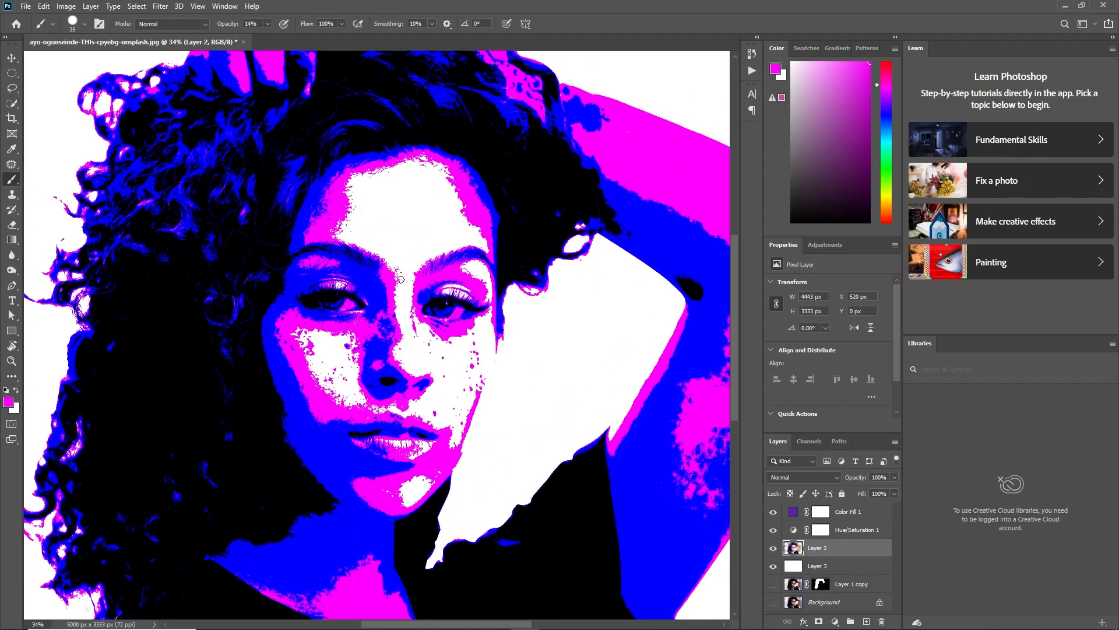
scroll(401, 280, "up", 1)
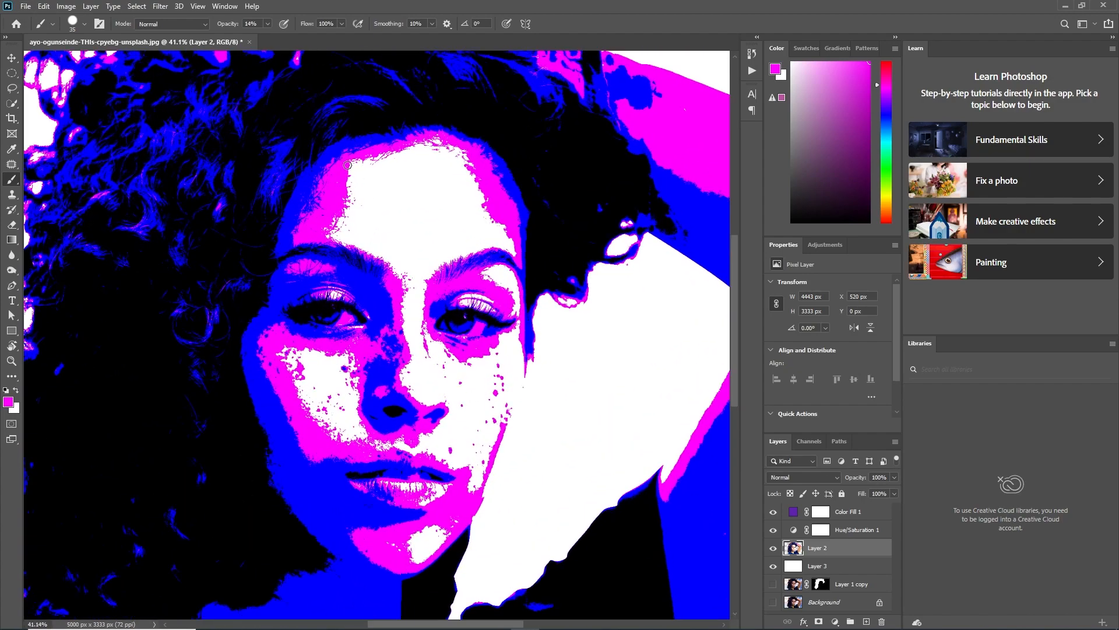
mouse_move(366, 158)
left_mouse_down()
mouse_move(434, 139)
mouse_move(479, 168)
left_mouse_up()
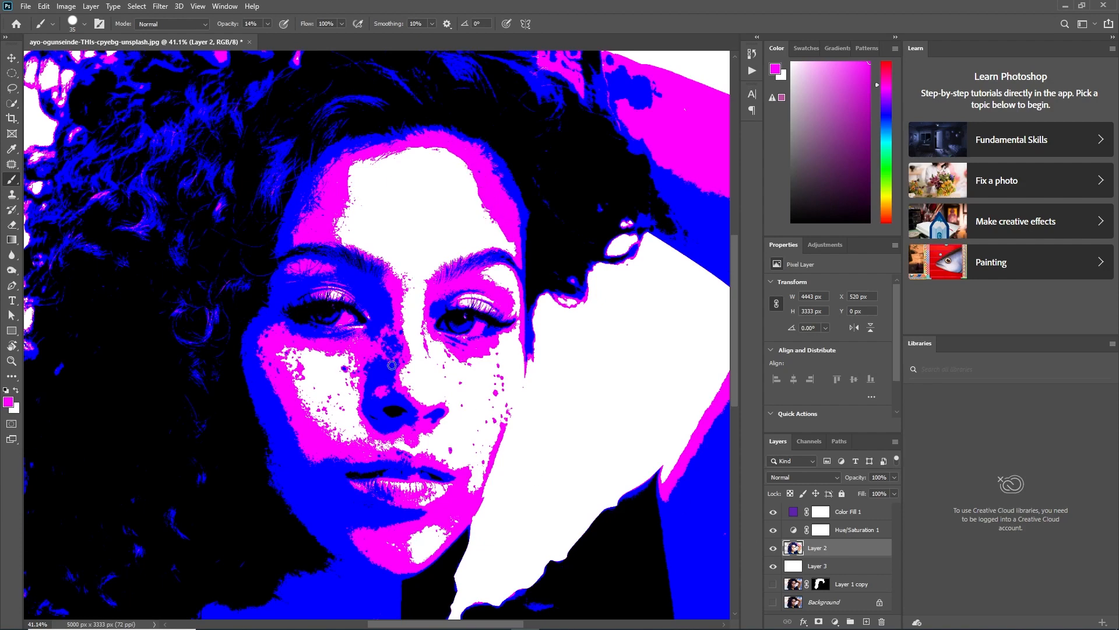
- Sample the cheek's white, set the brush opacity to 100%, and clean up the highlight on the hair-side cheek
left_click(323, 377, "alt")
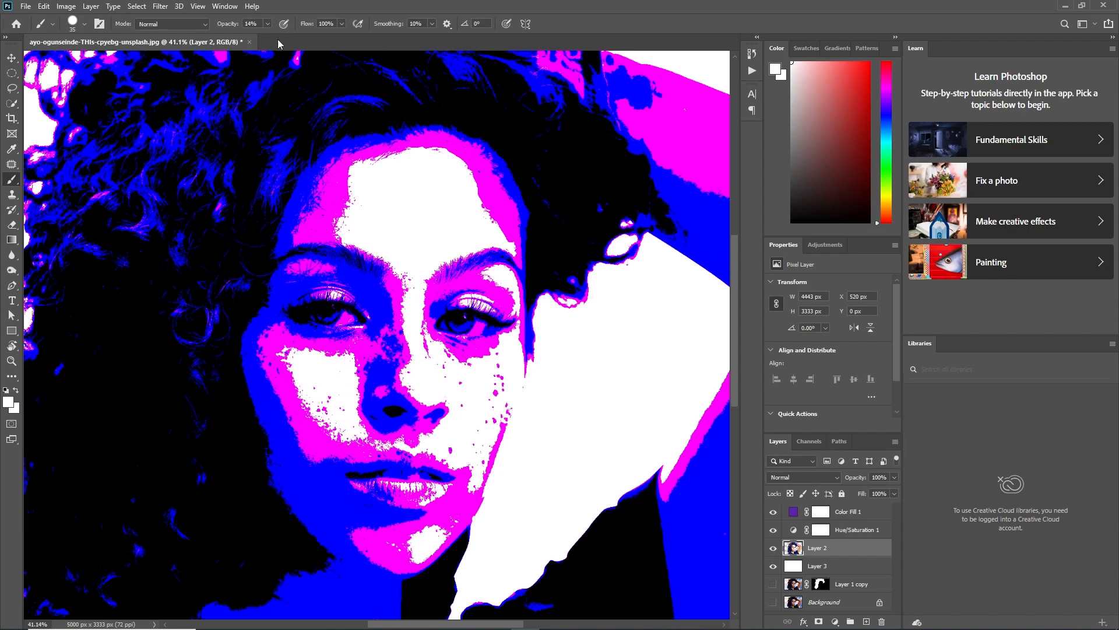
left_click(267, 23)
left_click_drag(267, 42, 321, 43)
left_click_drag(353, 358, 355, 394)
key("ctrl+z")
mouse_move(361, 433)
left_mouse_down()
mouse_move(322, 422)
mouse_move(287, 355)
mouse_move(335, 432)
left_mouse_up()
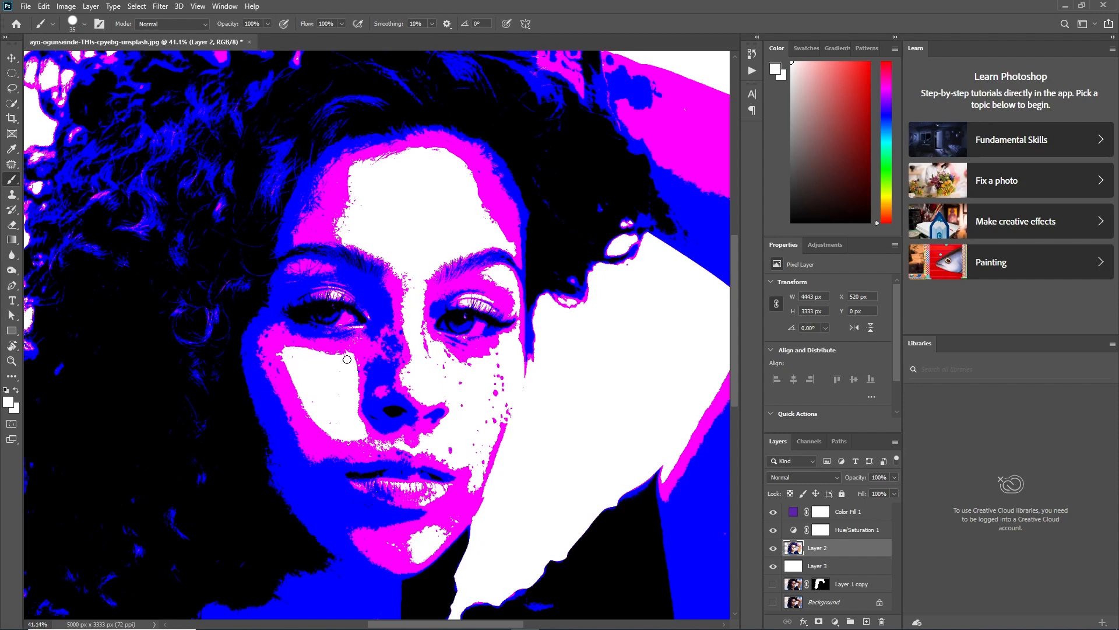
left_click_drag(347, 360, 318, 352)
- Paint out the magenta freckles on the cheek nearest the raised arm with white
left_click_drag(484, 465, 494, 421)
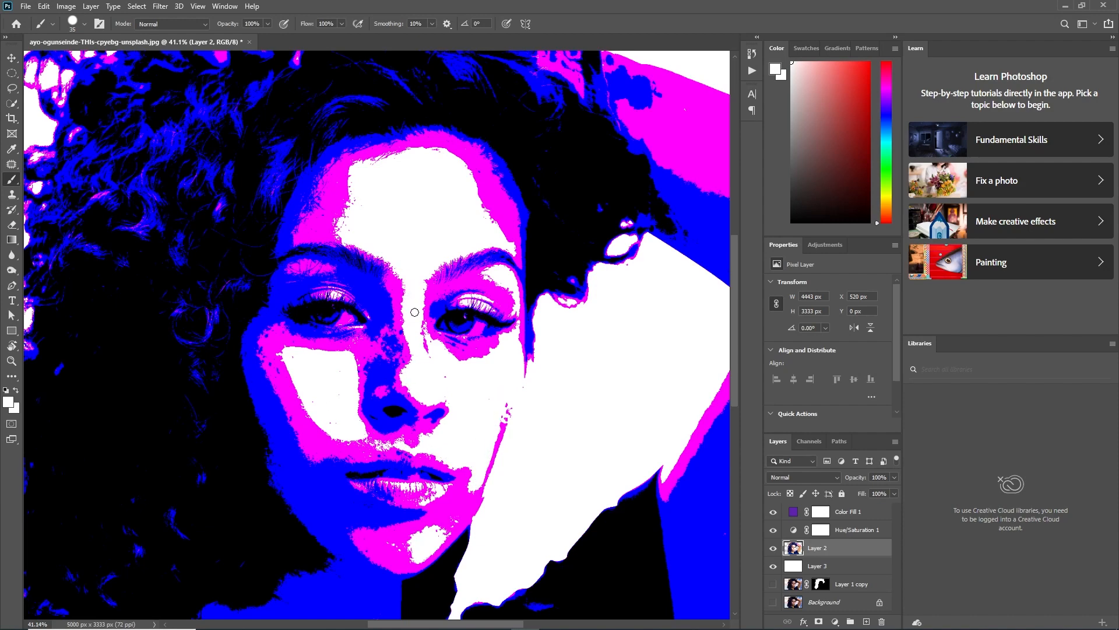
scroll(323, 367, "down", 2)
scroll(322, 367, "up", 2)
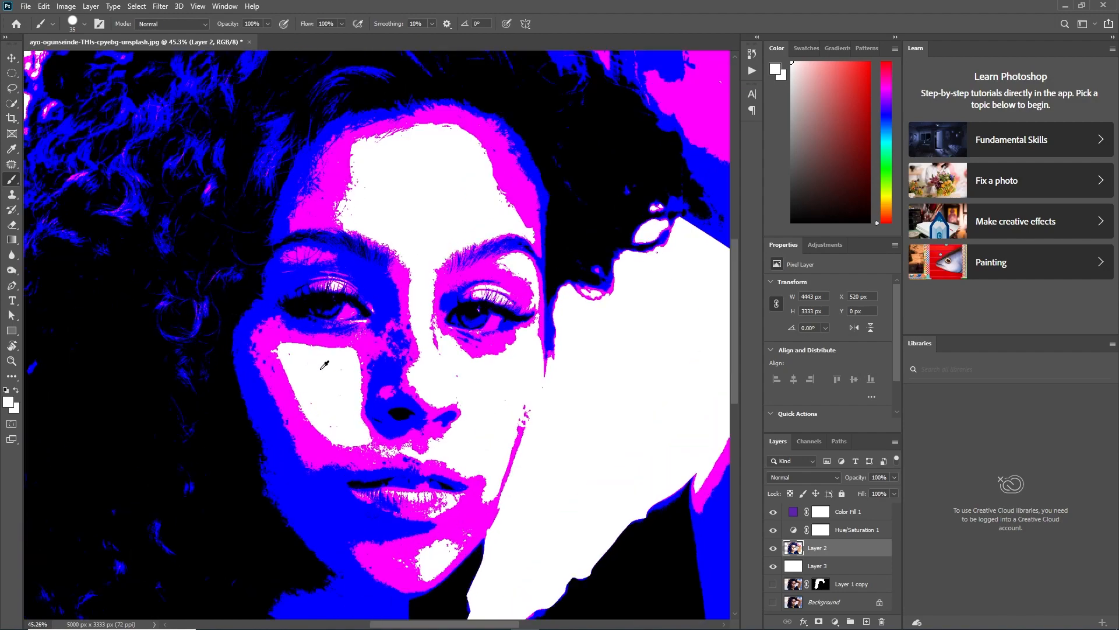
- Paint the speckled highlight at the neckline solid white
scroll(322, 367, "down", 8)
scroll(344, 397, "up", 4)
key("i")
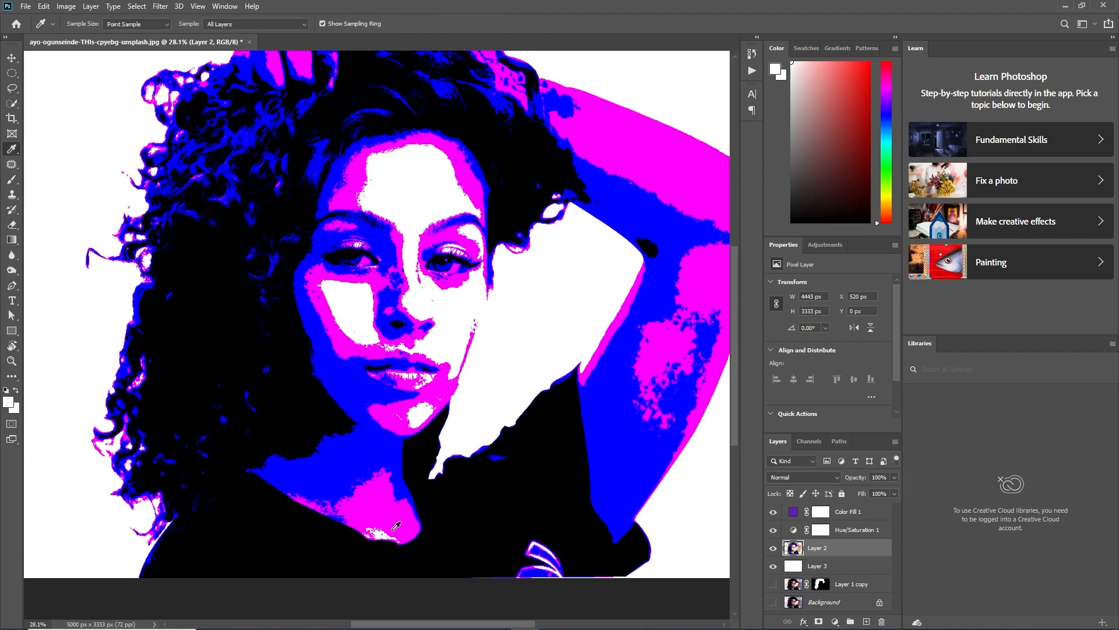
key("b")
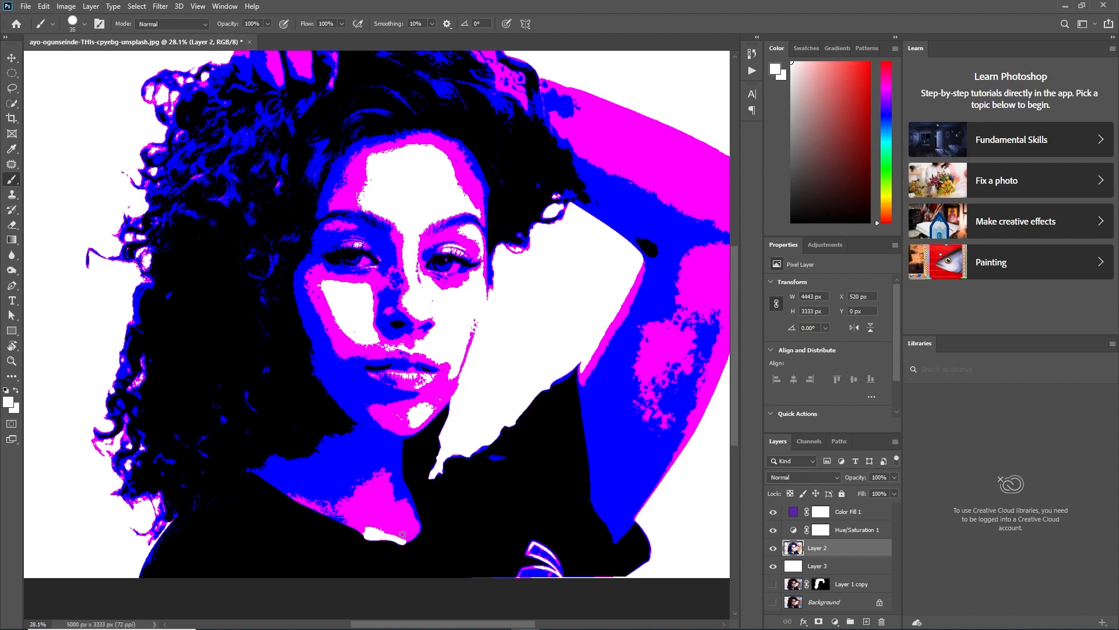
- Sample the arm's blue as the brush color and enlarge the brush to 100 px
scroll(400, 541, "down", 5)
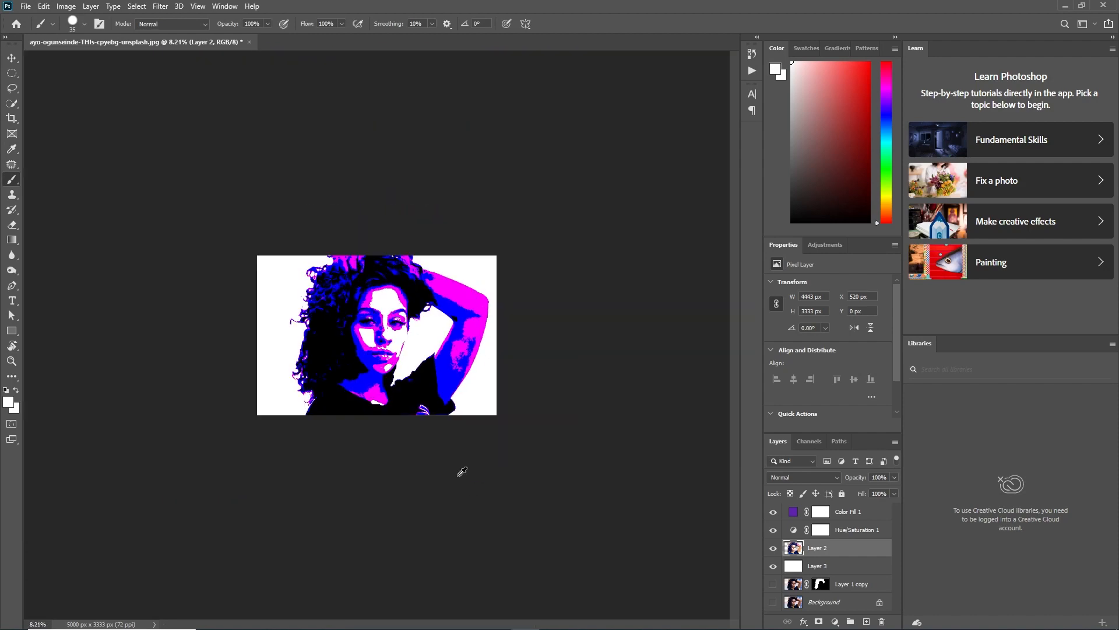
scroll(461, 471, "up", 4)
left_click(513, 408, "alt")
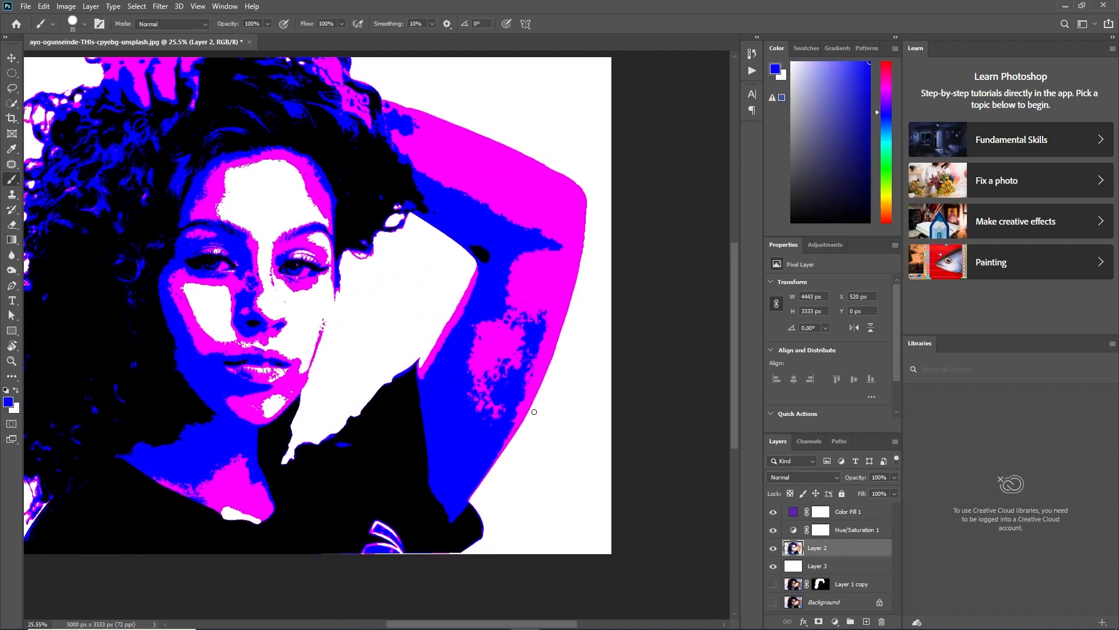
key("bracketright")
key("bracketright")
key("bracketright")
- Try blue strokes along the outer side of the arm's mottled magenta patch
mouse_move(522, 381)
left_mouse_down()
mouse_move(491, 411)
mouse_move(541, 281)
mouse_move(549, 316)
mouse_move(535, 376)
mouse_move(481, 463)
left_mouse_up()
key("super")
key("super")
key("ctrl+z")
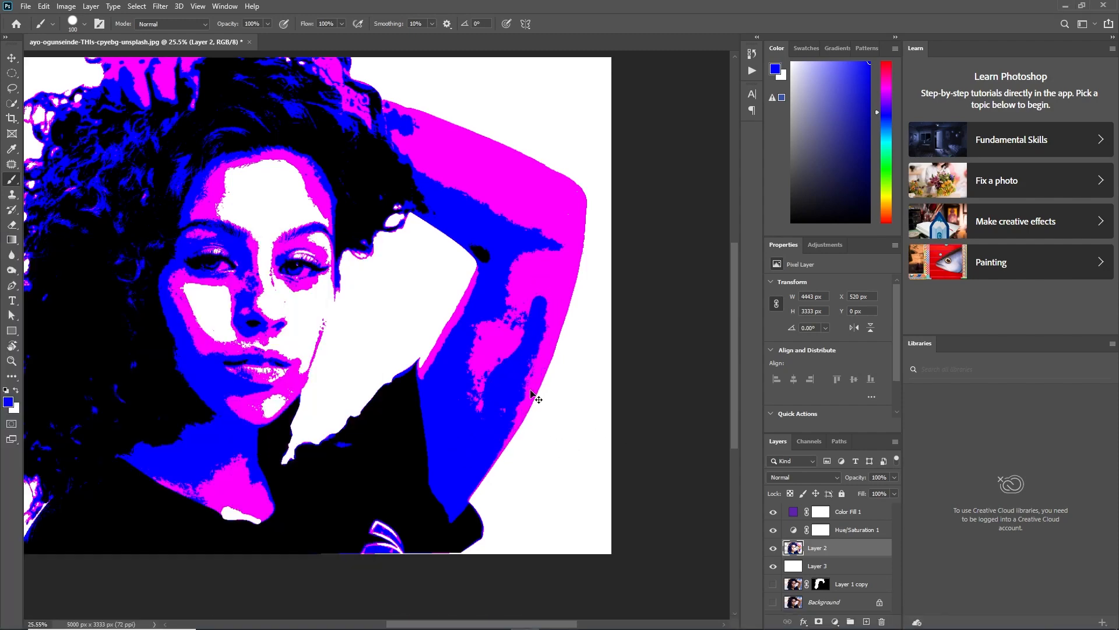
key("ctrl+z")
- Fill the mottled magenta areas below the elbow with solid blue and touch up the arm's edge beside the shirt
mouse_move(493, 214)
left_mouse_down()
mouse_move(552, 247)
mouse_move(508, 274)
mouse_move(467, 389)
mouse_move(486, 404)
mouse_move(542, 318)
mouse_move(509, 423)
mouse_move(487, 398)
left_mouse_up()
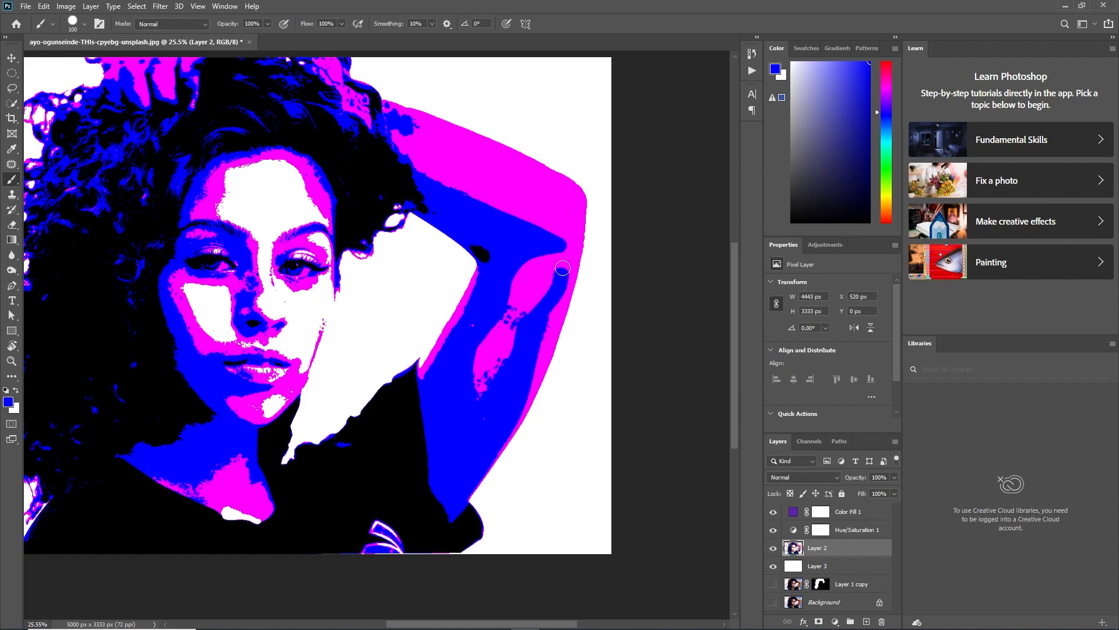
mouse_move(537, 317)
left_mouse_down()
mouse_move(562, 256)
mouse_move(472, 192)
mouse_move(560, 304)
mouse_move(460, 414)
mouse_move(489, 374)
mouse_move(475, 416)
mouse_move(481, 390)
left_mouse_up()
scroll(484, 408, "down", 8)
scroll(499, 418, "up", 8)
scroll(606, 426, "down", 3)
scroll(589, 443, "up", 5)
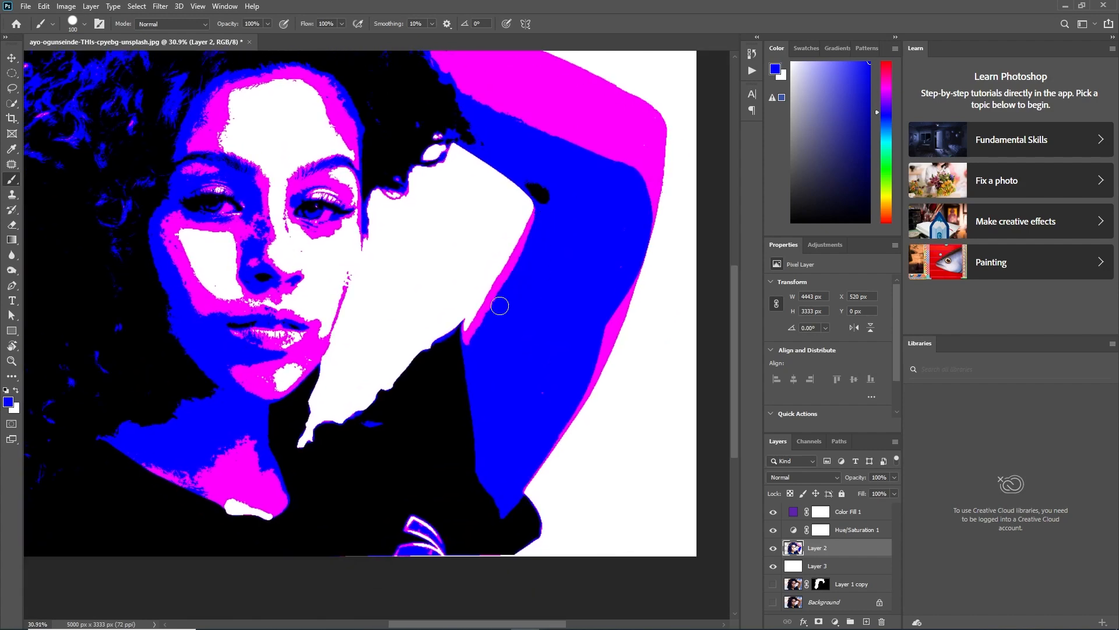
left_click_drag(461, 350, 459, 366)
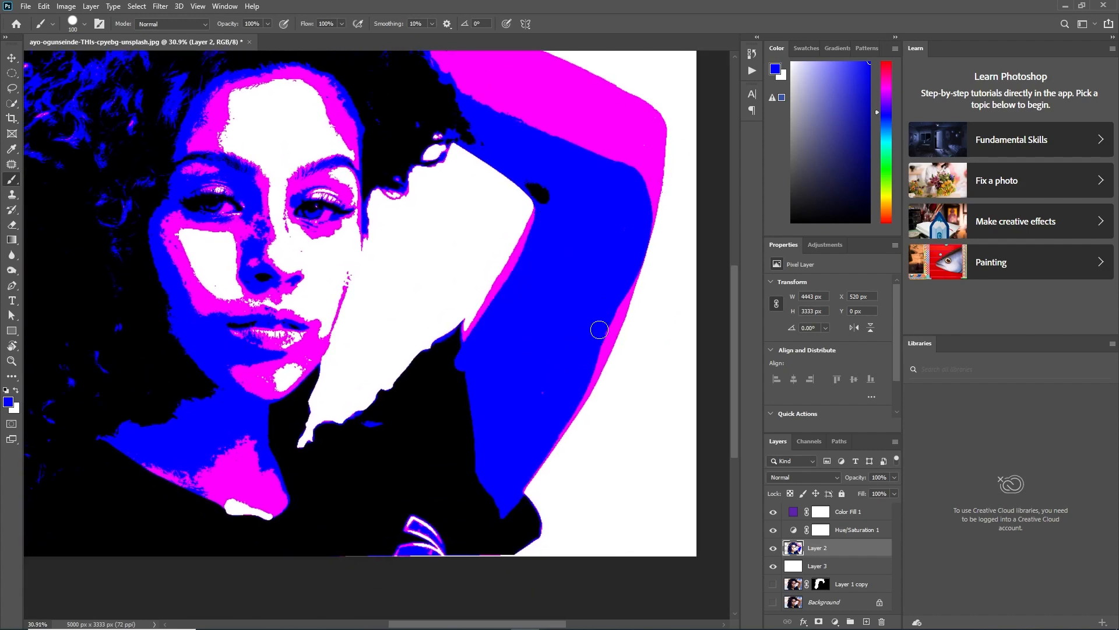
- Sample the magenta of the arm's upper edge as the brush color
scroll(585, 235, "down", 2)
scroll(586, 235, "up", 1)
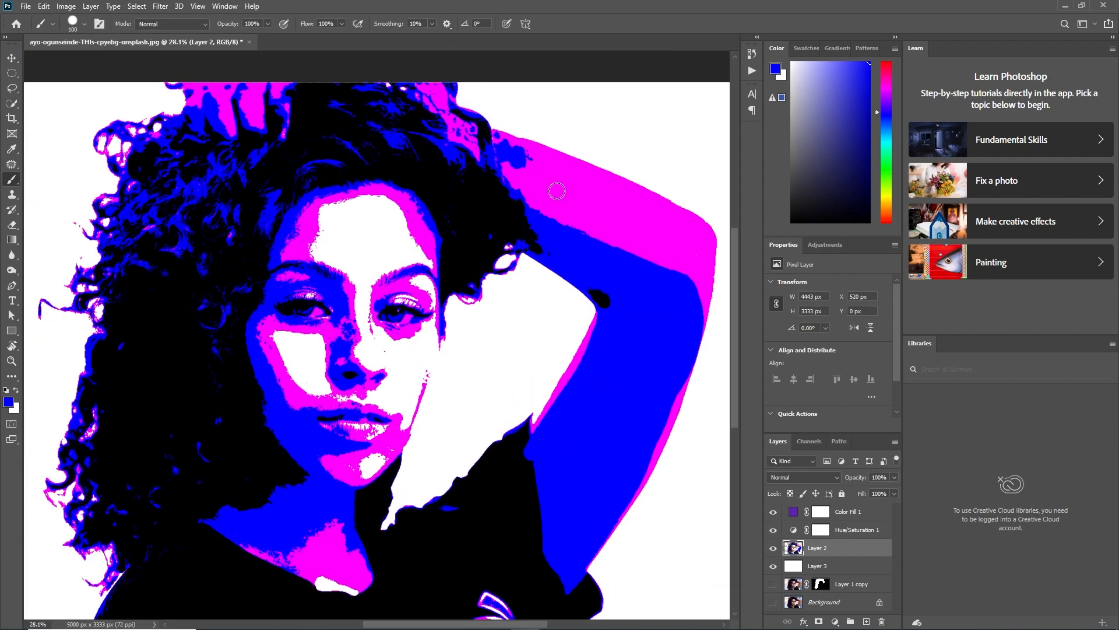
left_click(554, 182, "alt")
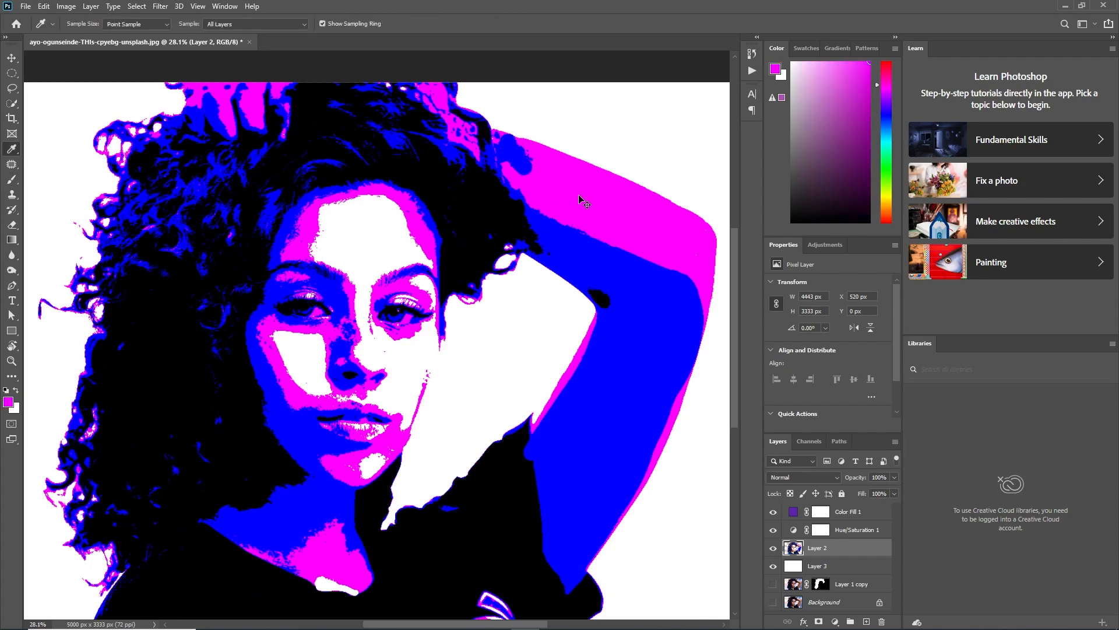
left_click(577, 183, "alt")
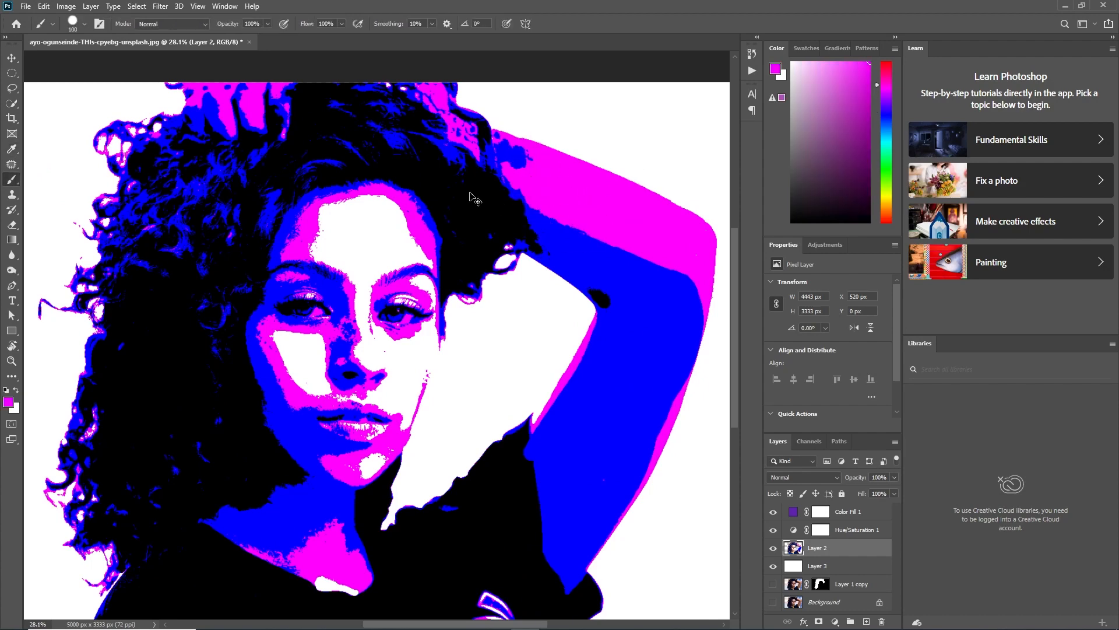
- Try painting sampled blue over the magenta patch at the top of the hair with a 45 px brush
key("v")
scroll(374, 382, "down", 4)
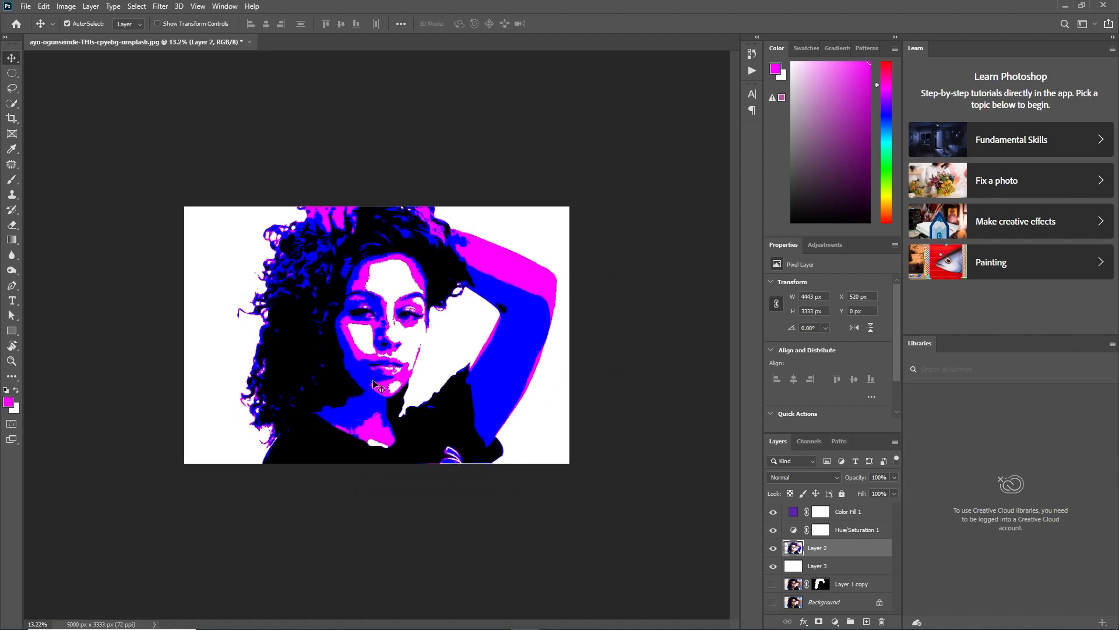
scroll(337, 158, "up", 3)
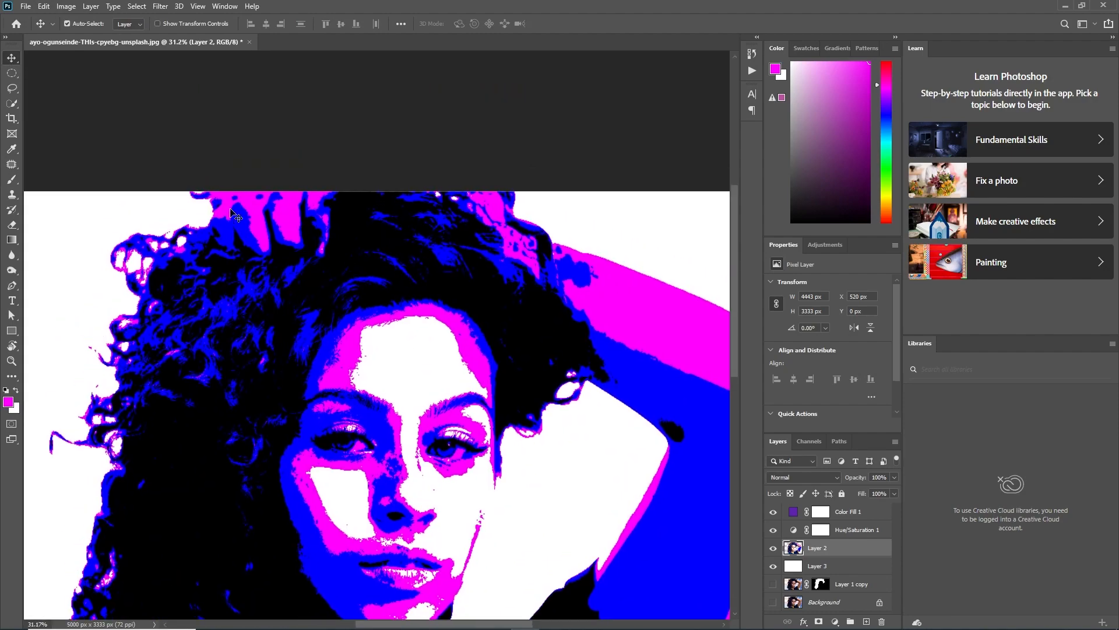
scroll(245, 213, "down", 1)
scroll(274, 210, "up", 4)
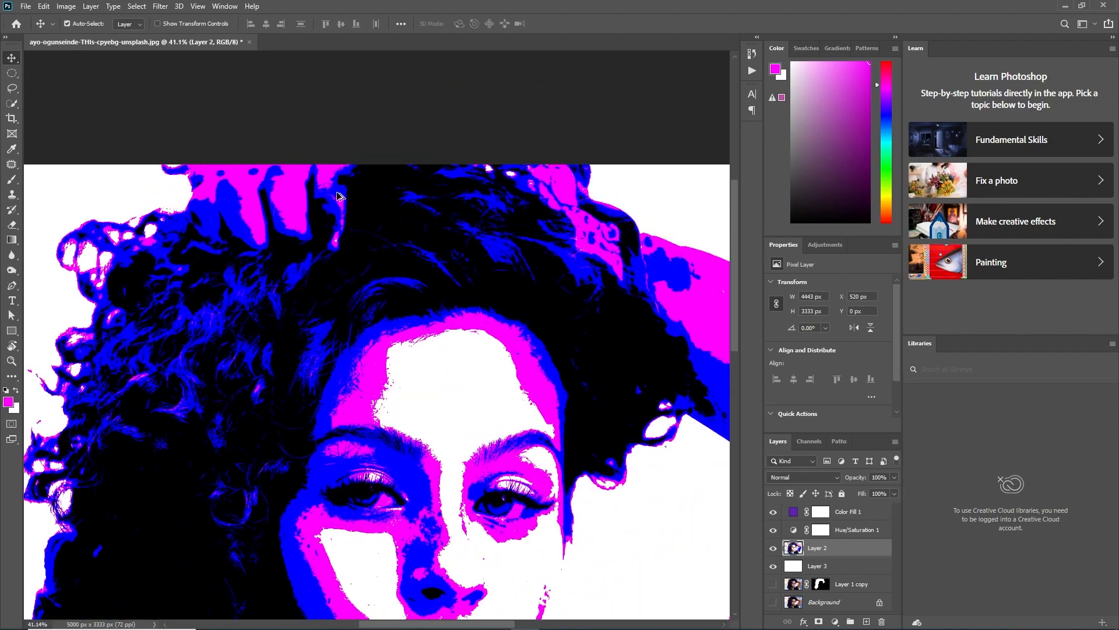
key("b")
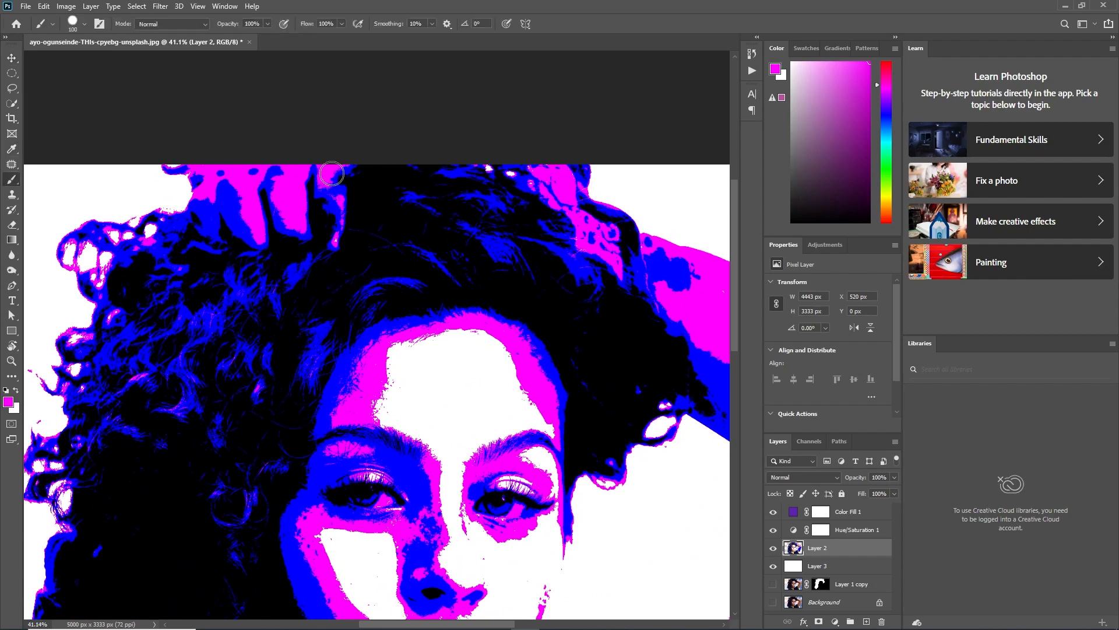
key("bracketleft")
key("i")
left_click(282, 223)
left_click(282, 223)
key("b")
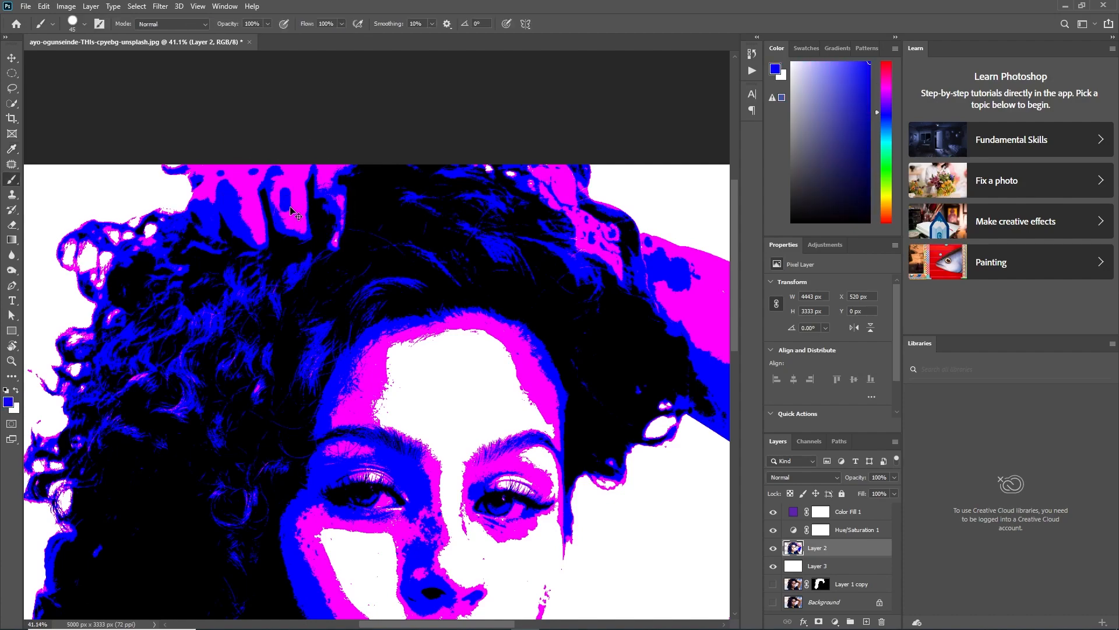
- Switch to the Move tool
scroll(290, 201, "up", 1)
scroll(331, 204, "down", 5)
key("v")
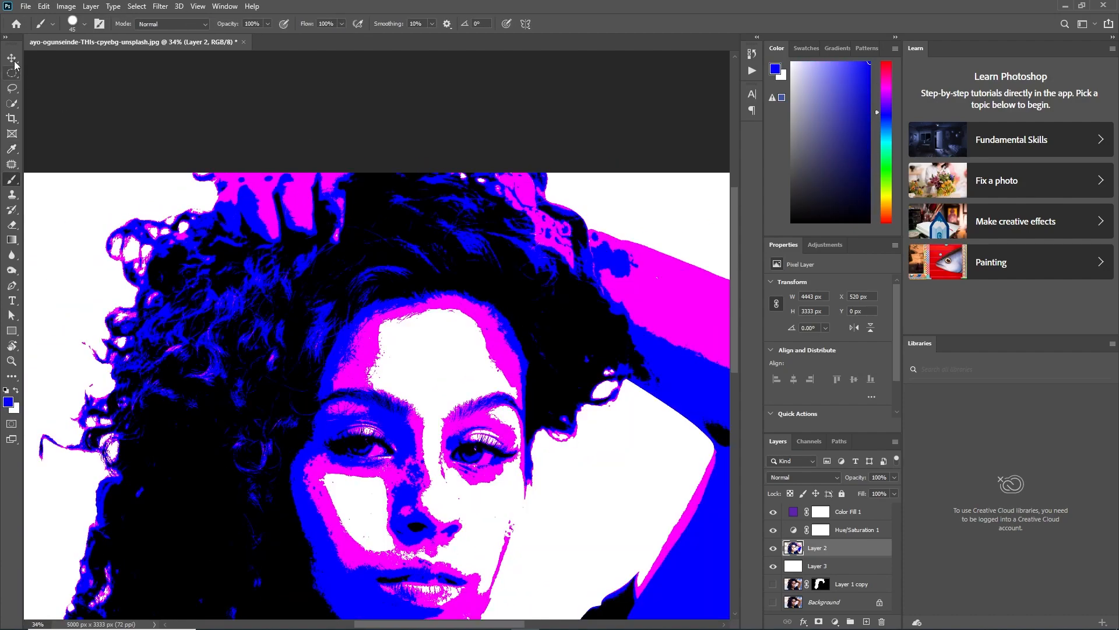
left_click(820, 518)
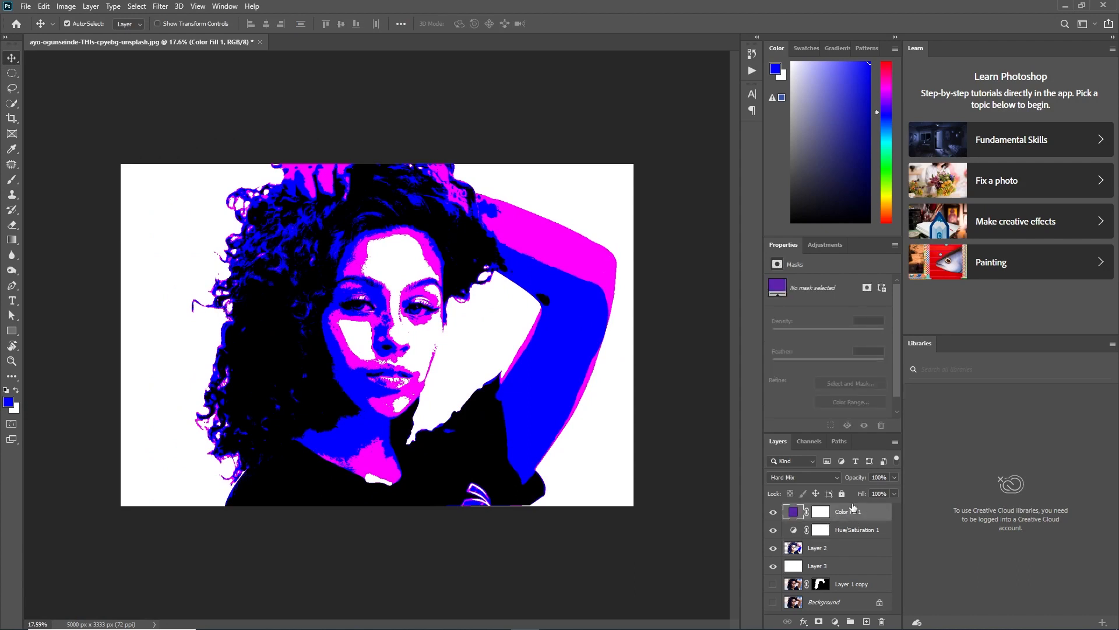
left_click(835, 621)
left_click(854, 607)
left_click(828, 288)
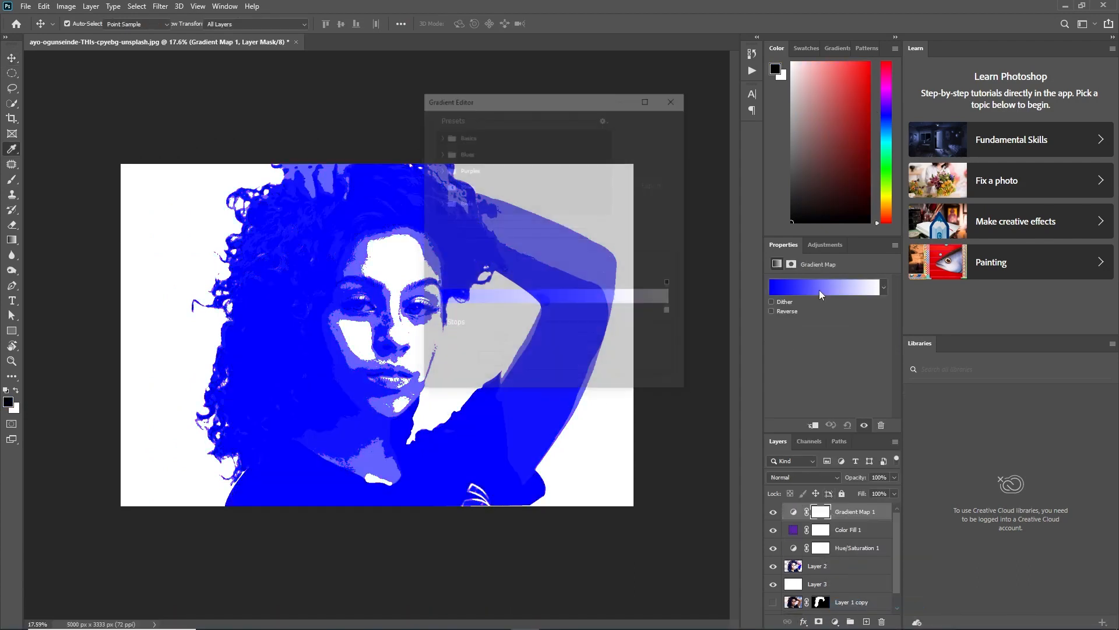
left_click(439, 135)
left_click(454, 152)
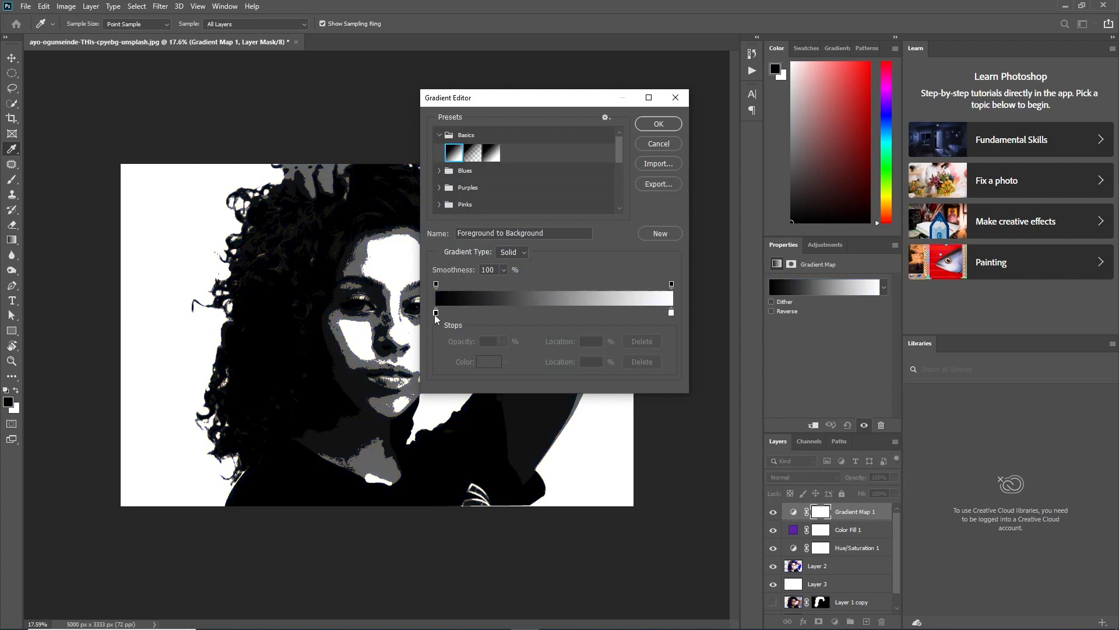
left_click_drag(436, 314, 499, 316)
left_click(654, 146)
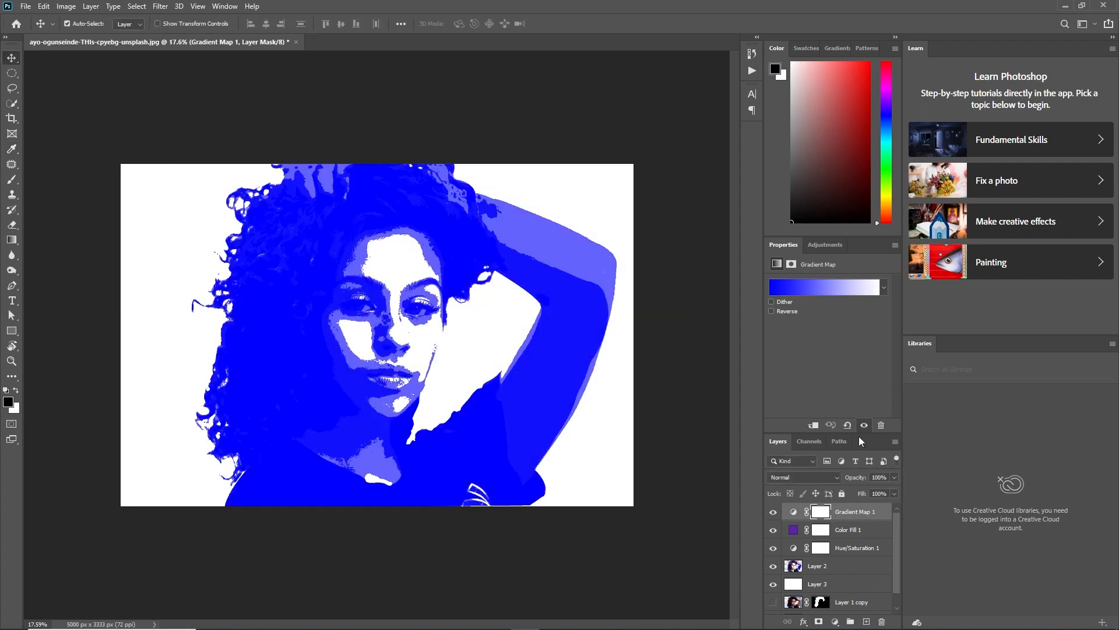
key("Delete")
left_click(860, 535)
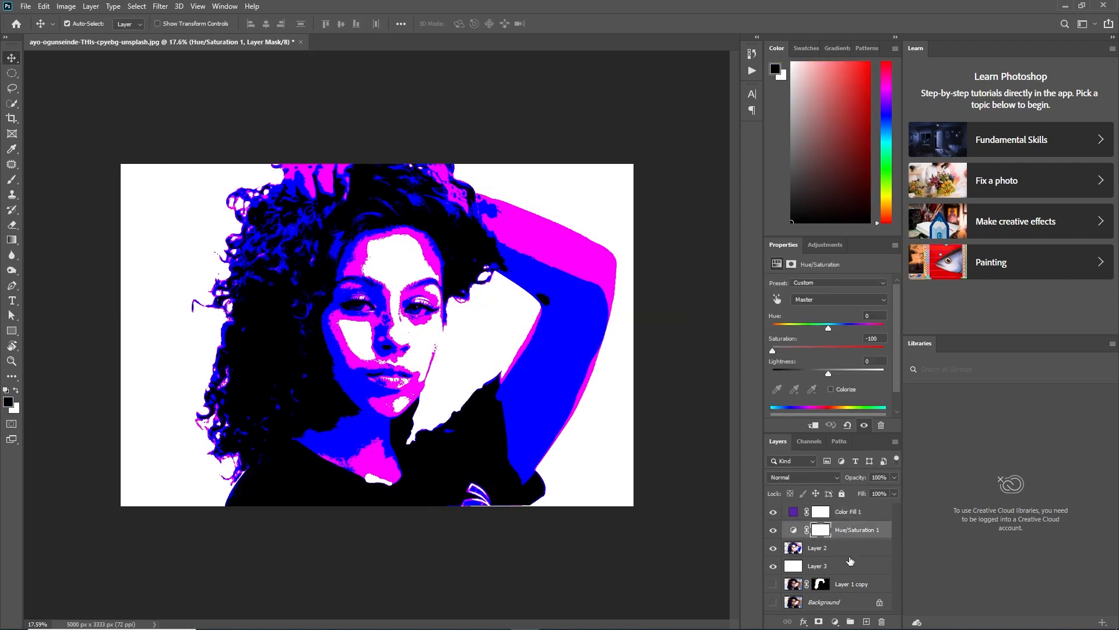
left_click(855, 514)
left_click(831, 551)
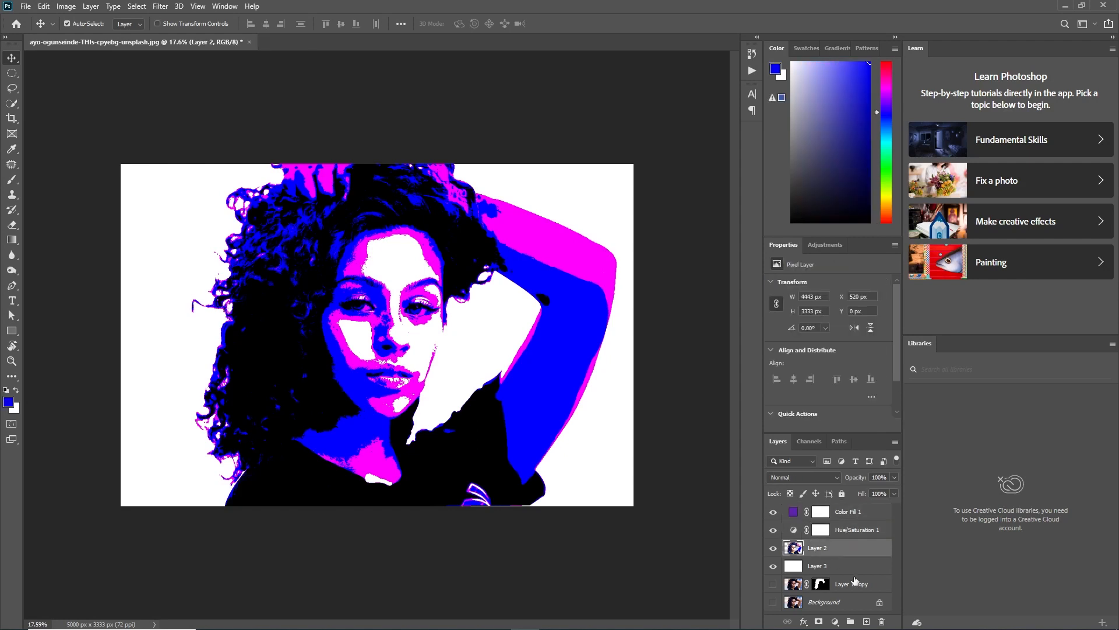
left_click(855, 585)
left_click(831, 549)
left_click(851, 532)
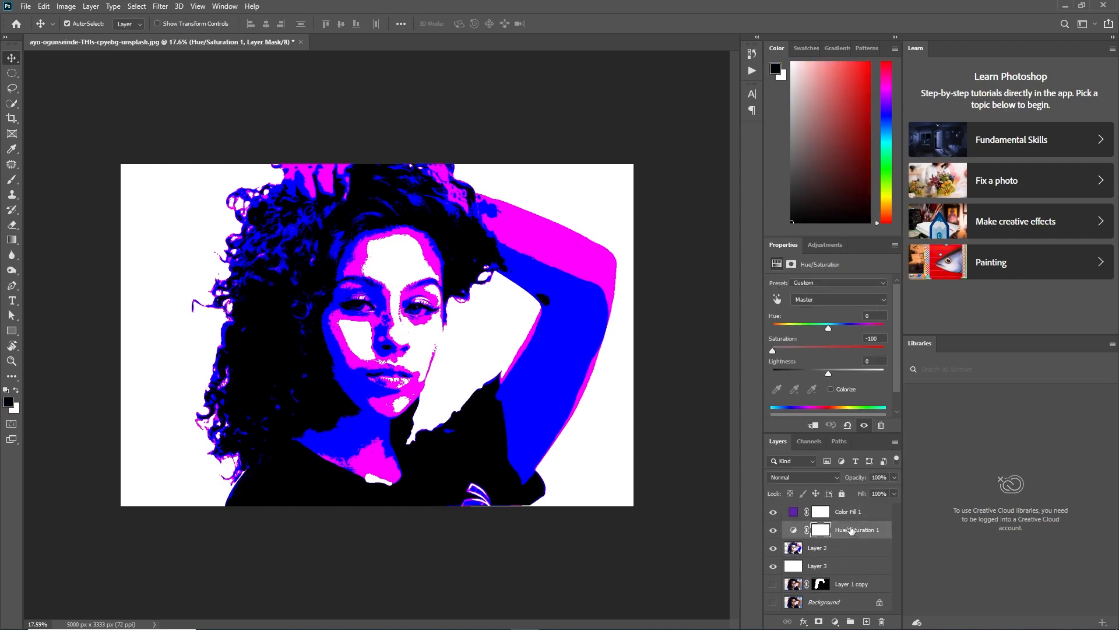
- Add a Black & White adjustment layer above Color Fill 1 with Blues at 40 and Magentas at 60
left_click(850, 513)
left_click(836, 622)
left_click(865, 524)
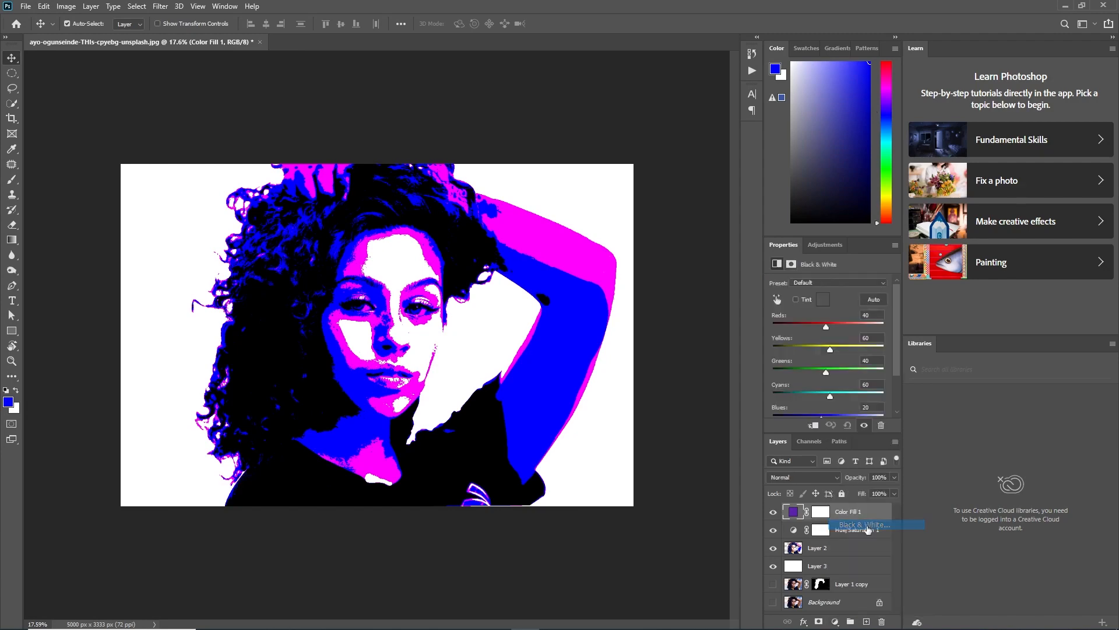
scroll(874, 372, "down", 2)
left_click(874, 372)
type("40")
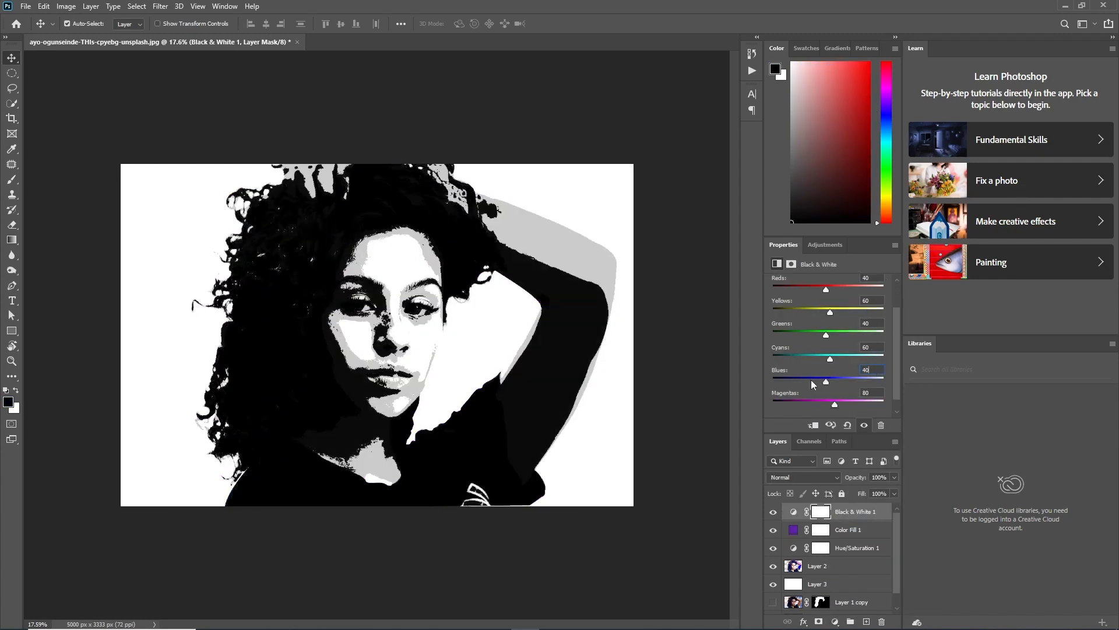
key("Tab")
type("60")
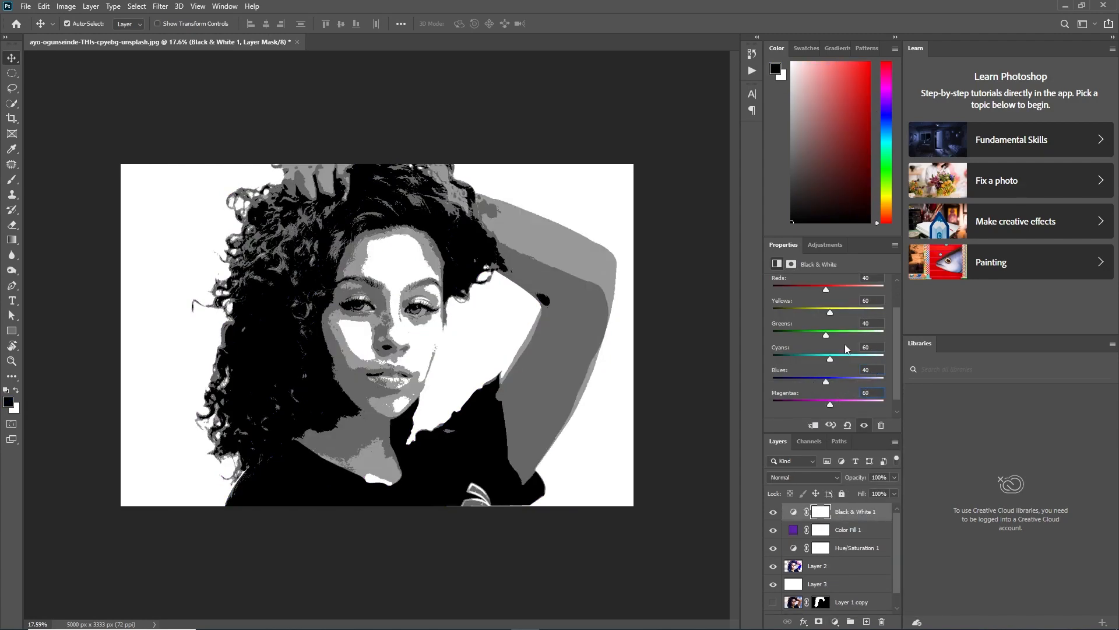
scroll(845, 344, "down", 2)
left_click(850, 517)
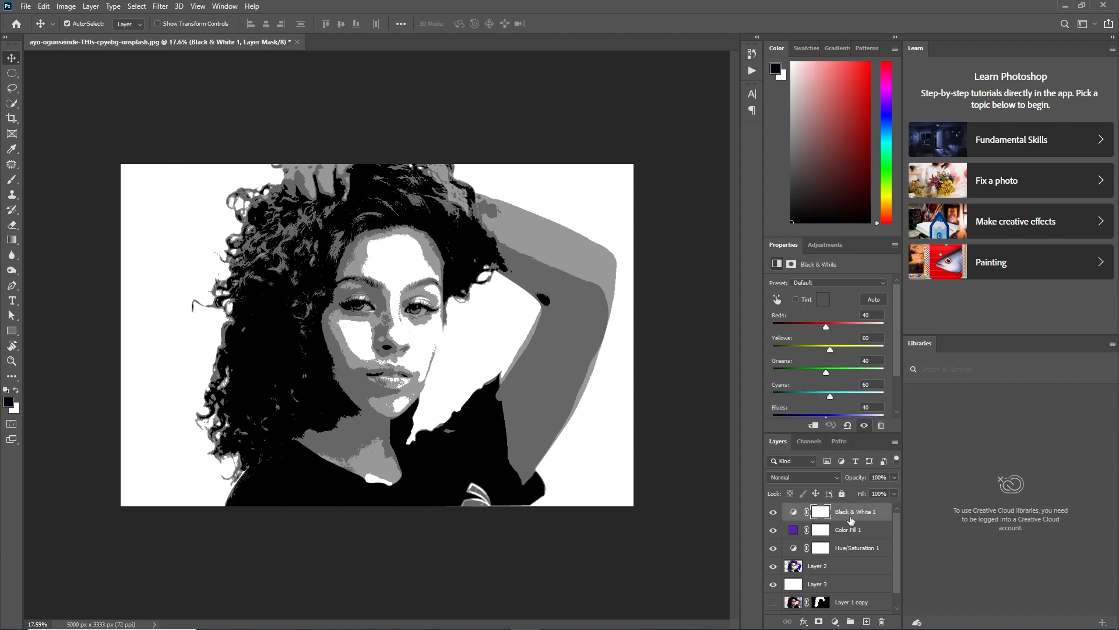
- Add a Gradient Map above the Black & White layer with an inner black stop at 40% and an inner white stop
left_click(838, 622)
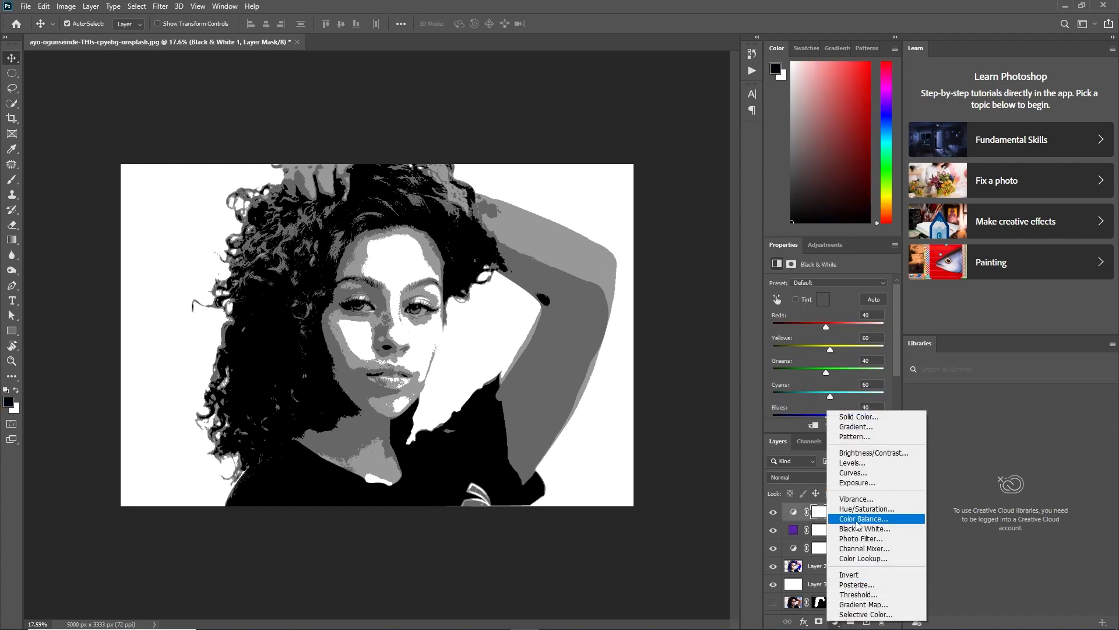
left_click(863, 605)
left_click(819, 294)
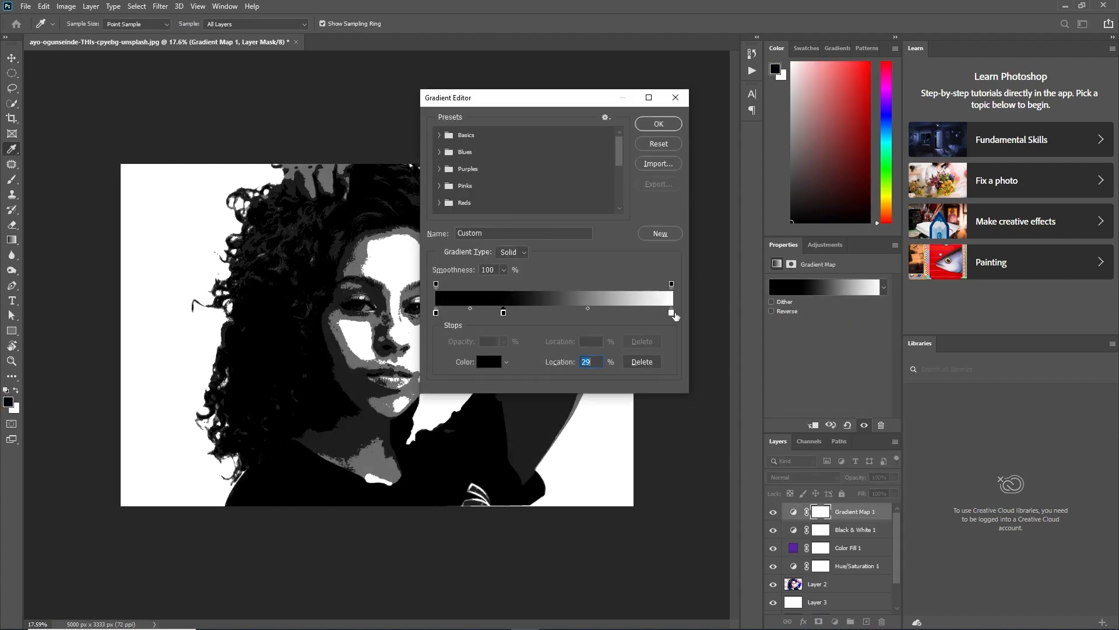
left_click(504, 313)
type("40")
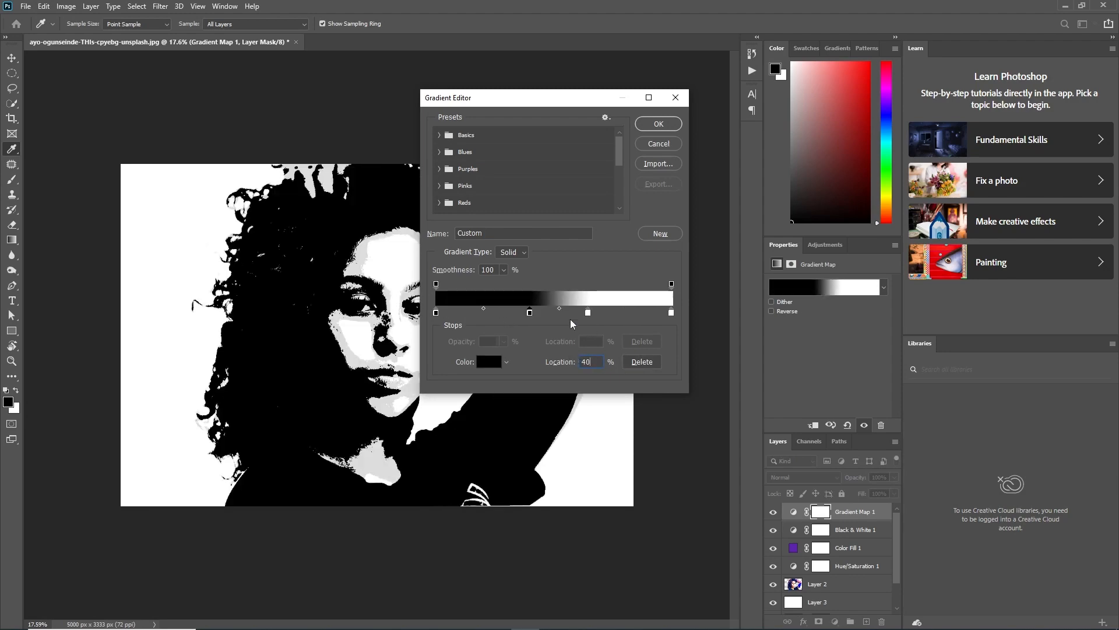
- Recolor the gradient's 40% stop to bright purple, #a704fb
left_click(489, 361)
type("051bf5")
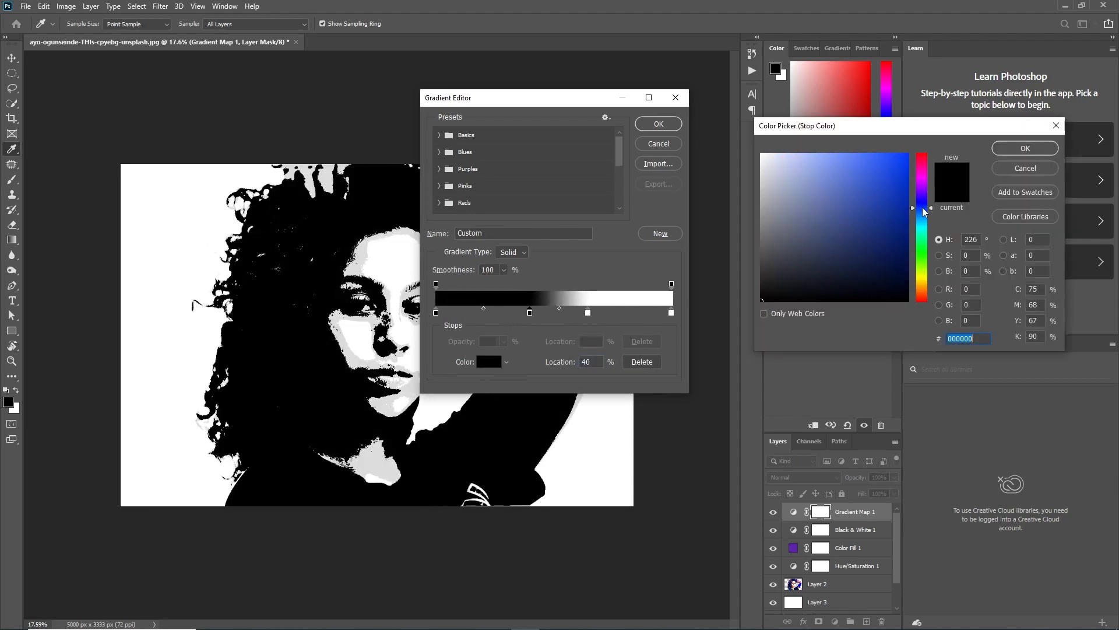
left_click(907, 150)
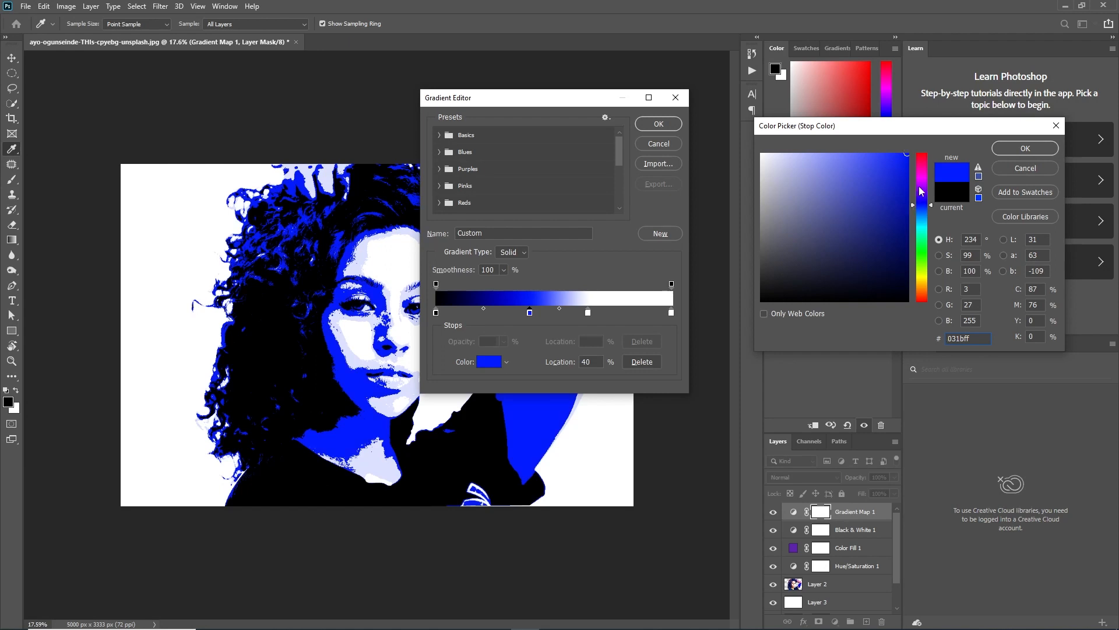
mouse_move(922, 191)
left_mouse_down()
mouse_move(922, 181)
mouse_move(921, 204)
mouse_move(921, 188)
left_mouse_up()
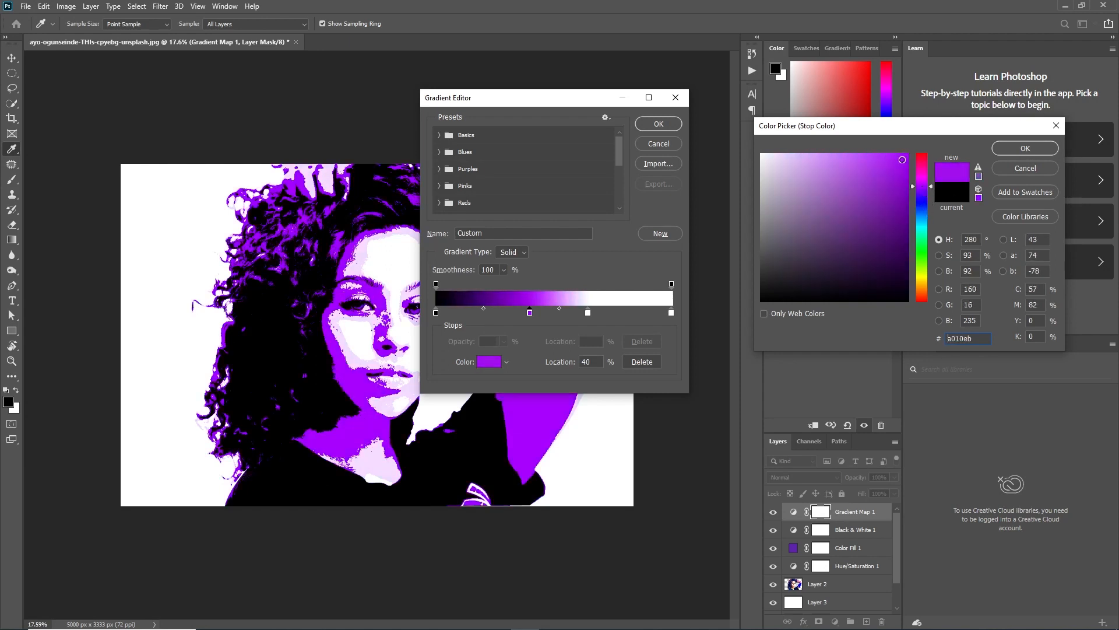
key("Return")
double_click(530, 313)
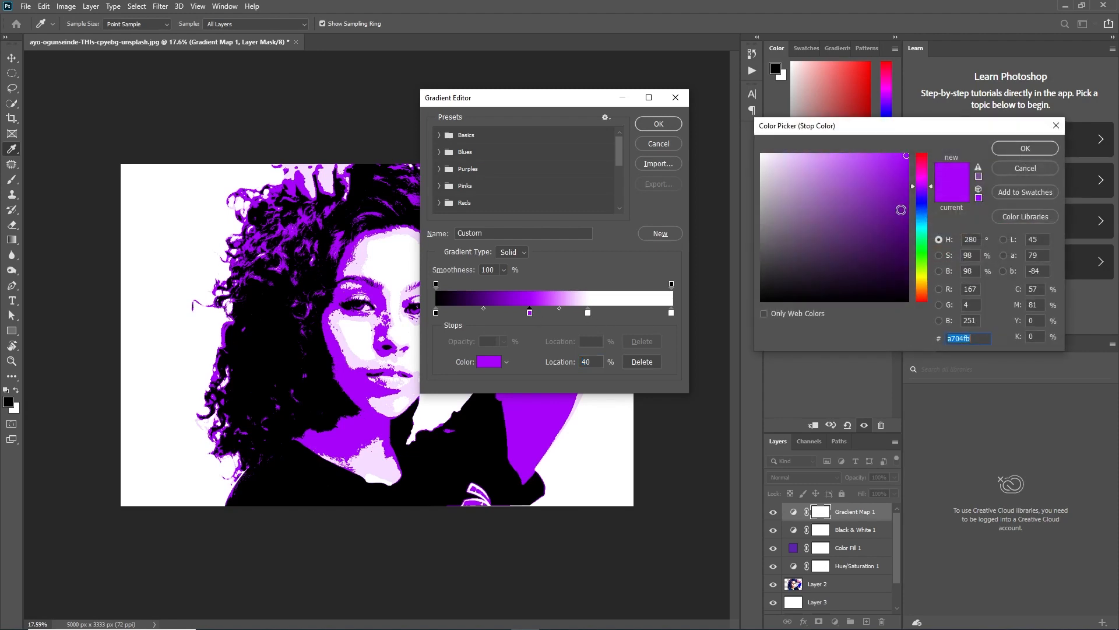
left_click(1027, 173)
- Relocate the inner white gradient stop to 60%, color it cyan #00f2e9, and apply the gradient
left_click_drag(587, 313, 578, 313)
double_click(577, 313)
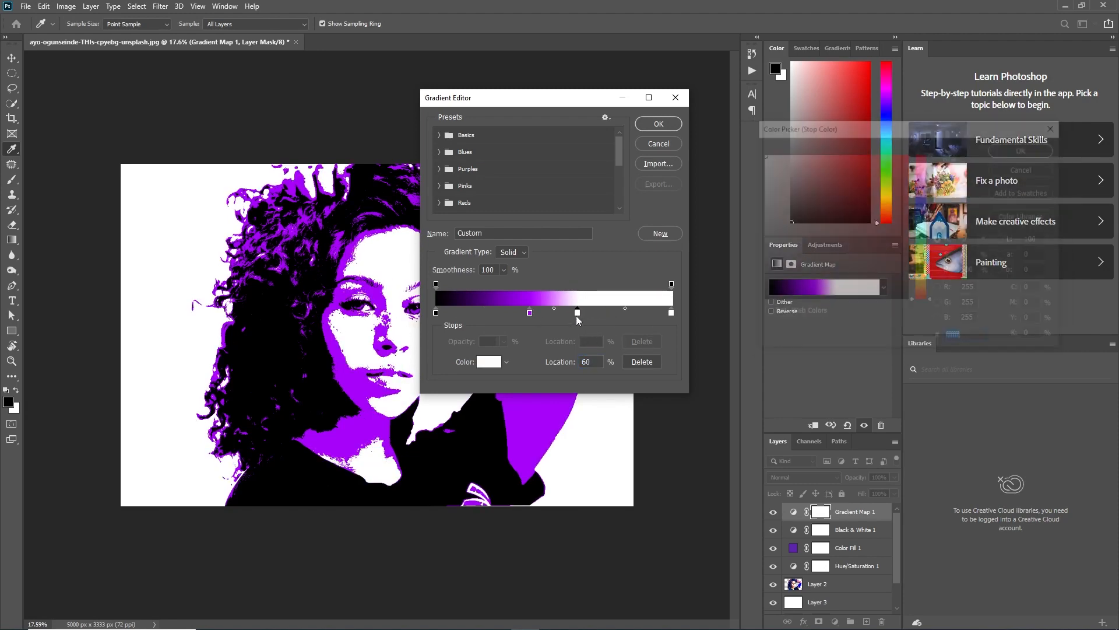
left_click(922, 223)
left_click(907, 160)
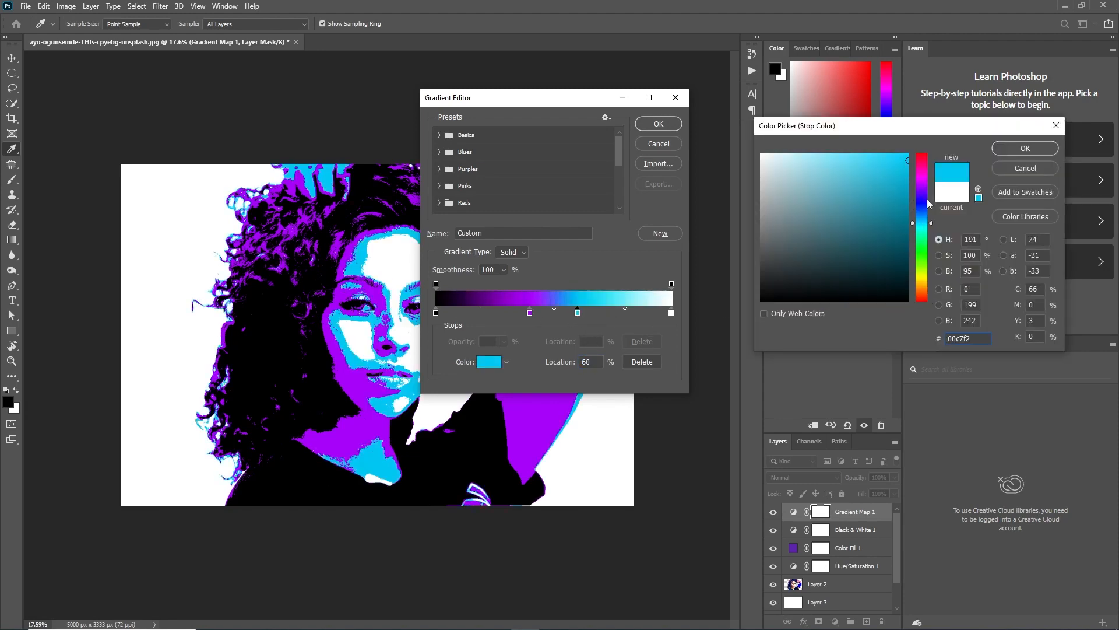
mouse_move(922, 222)
left_mouse_down()
mouse_move(921, 175)
mouse_move(927, 289)
mouse_move(923, 203)
mouse_move(921, 231)
left_mouse_up()
left_click(927, 279)
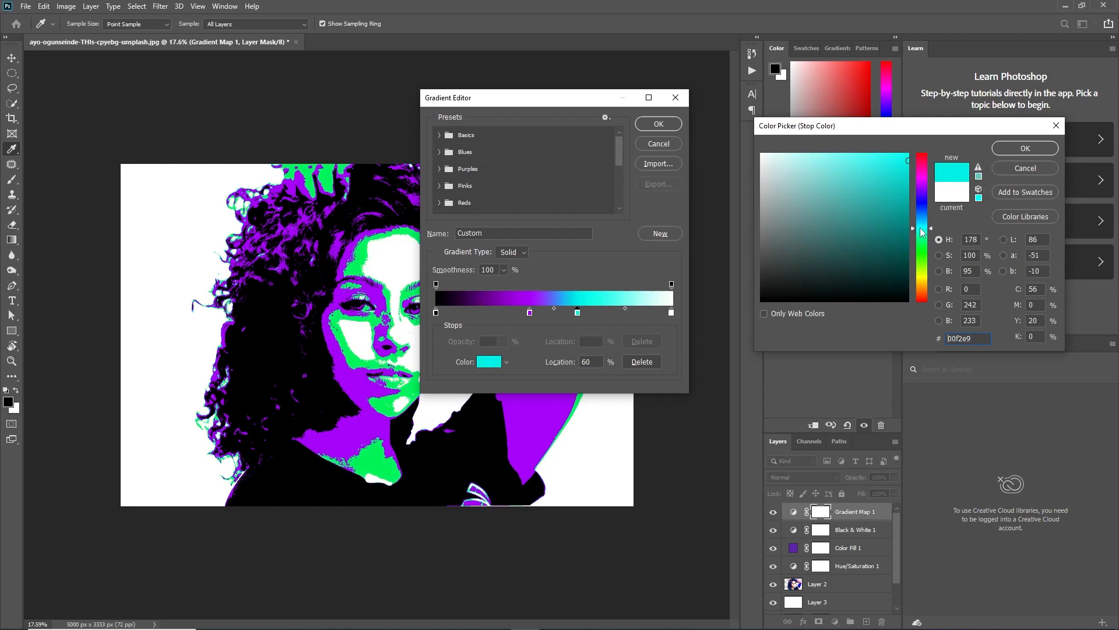
left_click(1002, 150)
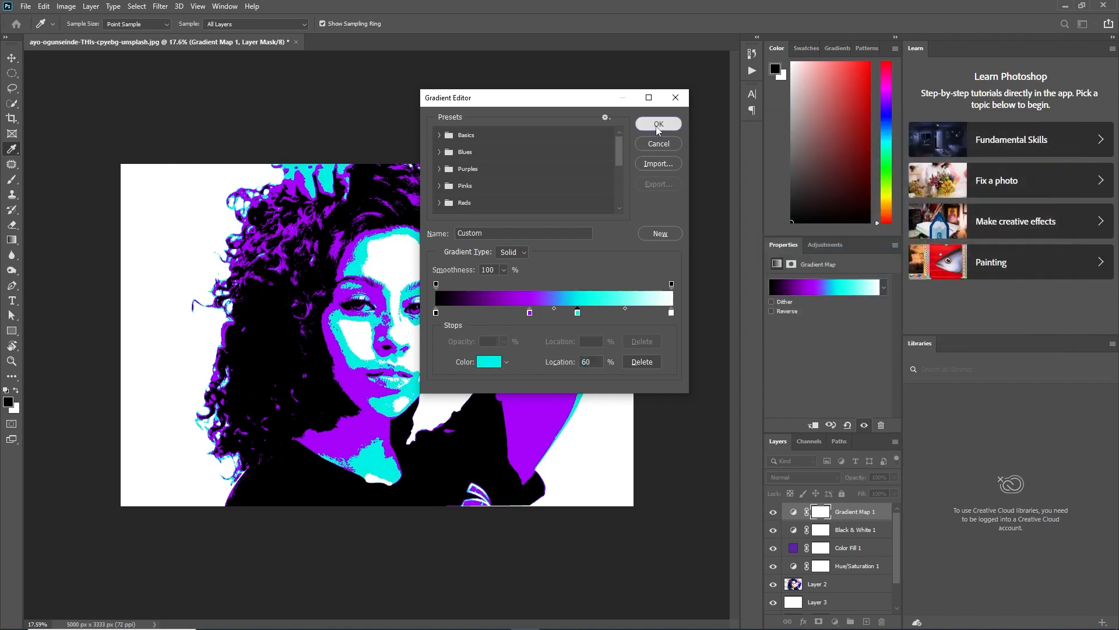
left_click(658, 124)
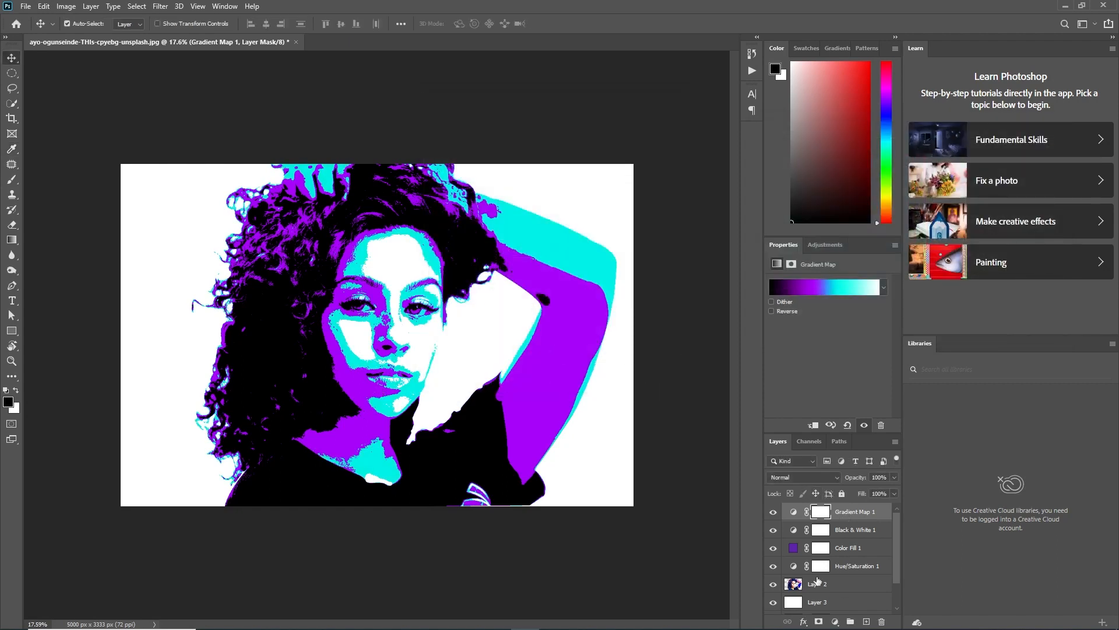
- Apply the Oil Paint filter to Layer 2 with Stylization 5.0 and Cleanliness 4.1
left_click(818, 581)
left_click(136, 7)
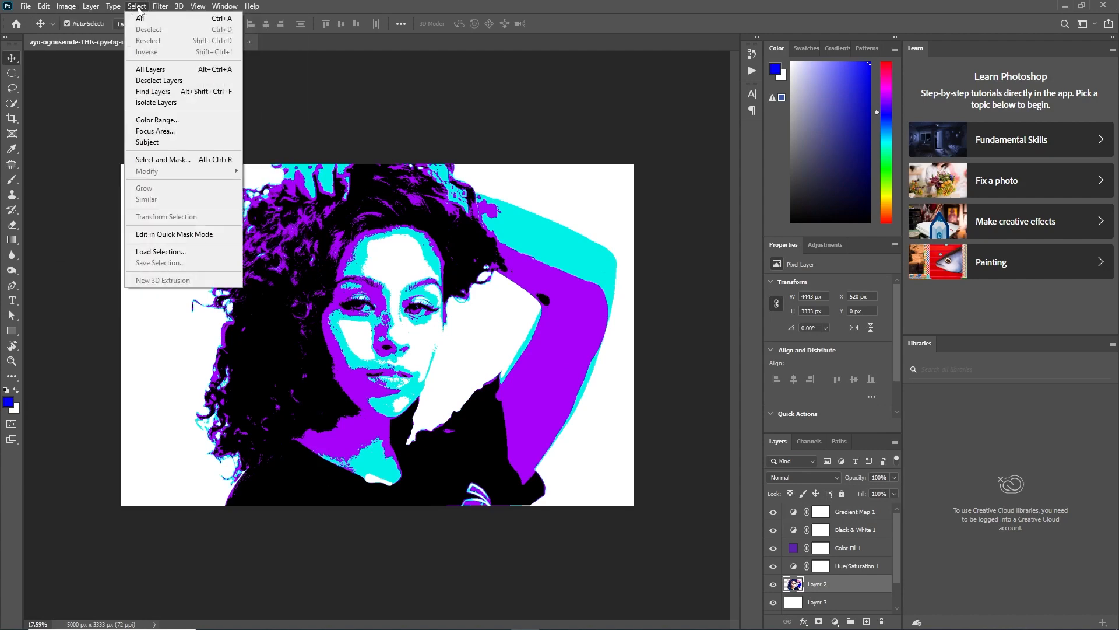
mouse_move(160, 6)
mouse_move(282, 226)
left_click(330, 274)
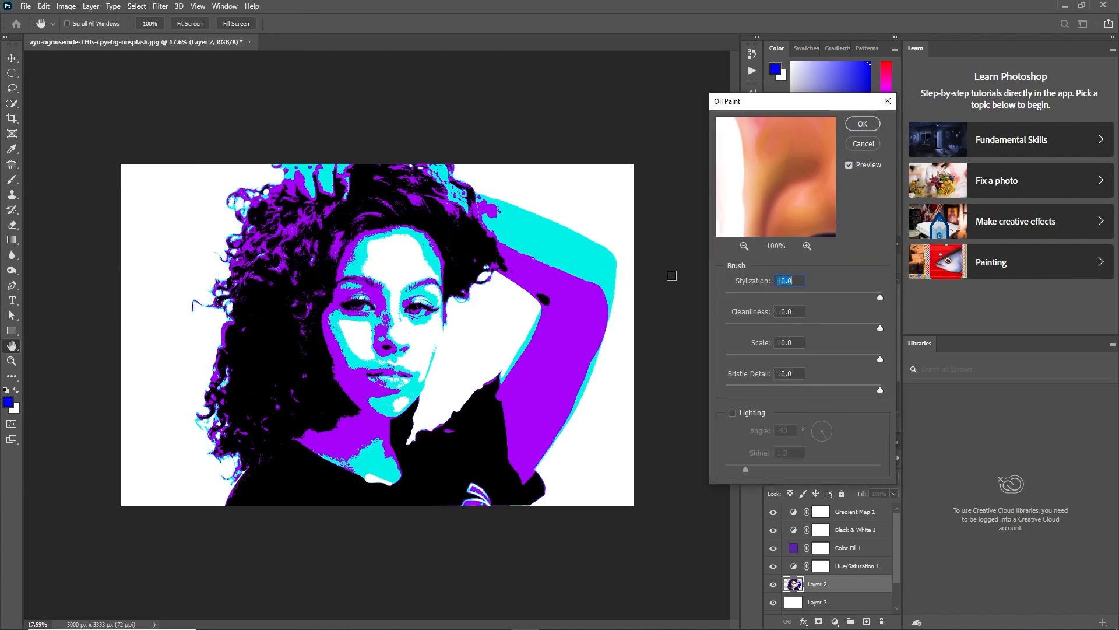
left_click_drag(879, 297, 790, 327)
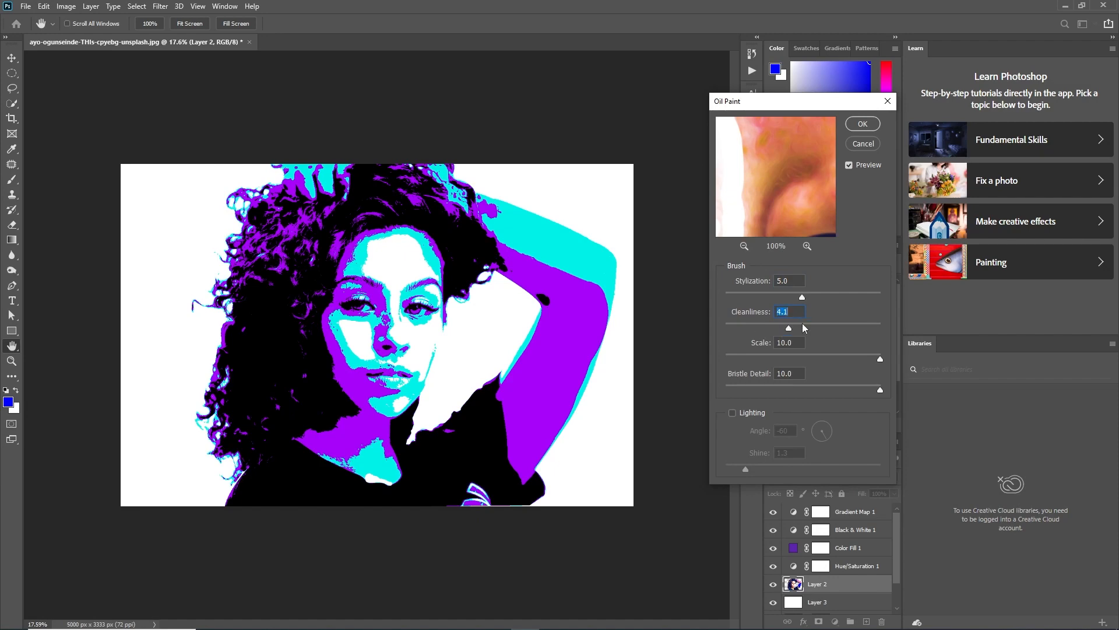
left_click(863, 124)
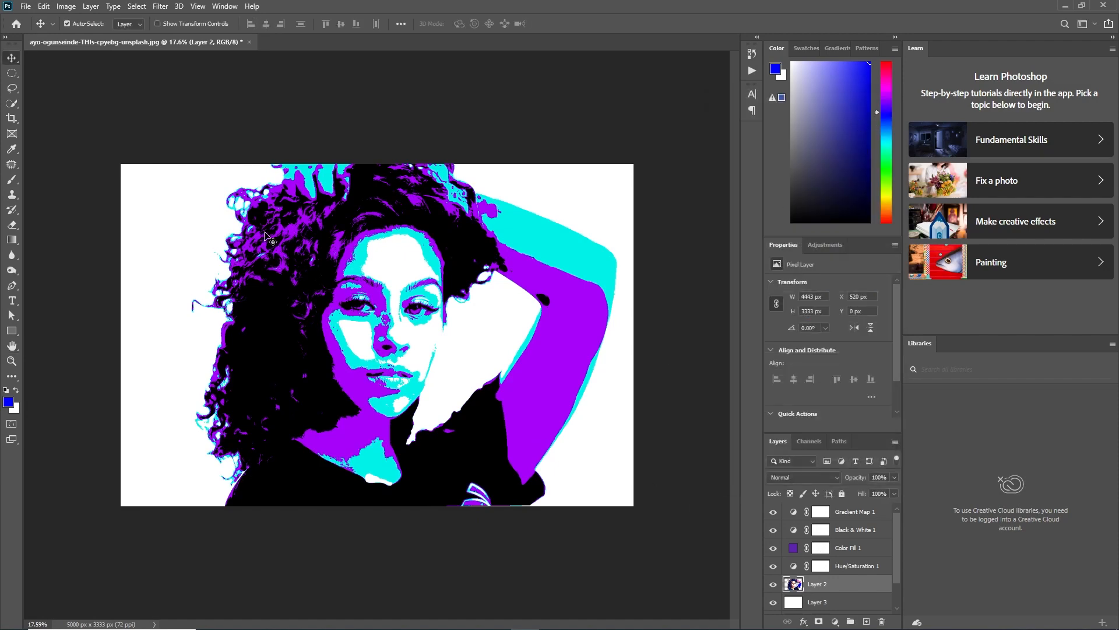
- Apply Shadows/Highlights to Layer 2 with Shadows Amount 20%, Shadows Radius 143 px and Color +23
left_click(66, 6)
mouse_move(131, 38)
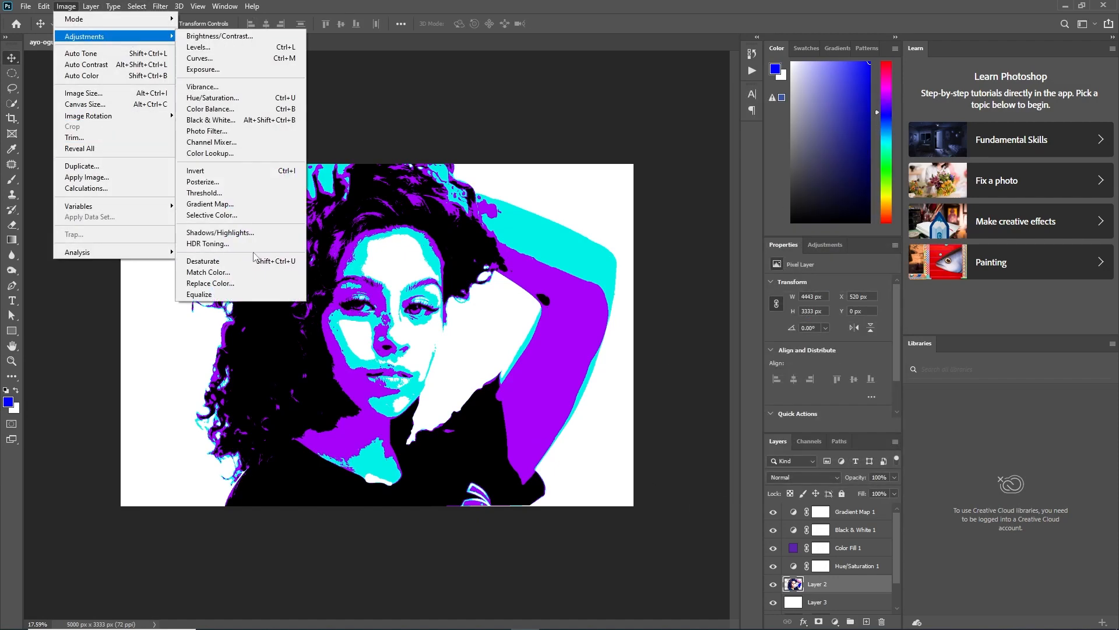
left_click(219, 232)
left_click_drag(561, 103, 805, 76)
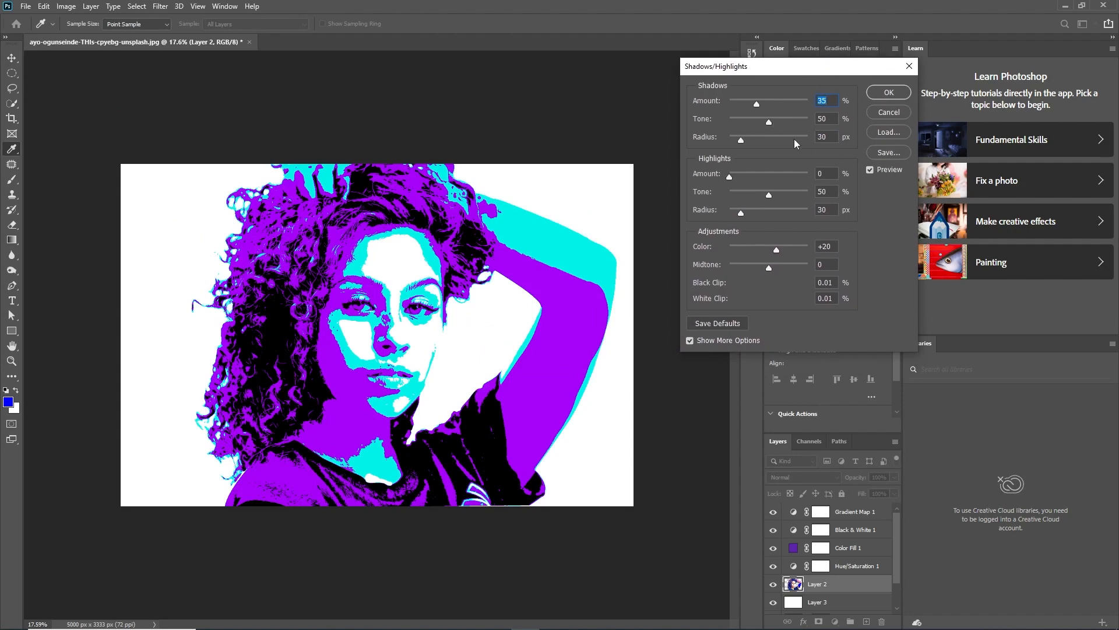
mouse_move(757, 103)
left_mouse_down()
mouse_move(778, 105)
mouse_move(736, 114)
mouse_move(805, 114)
mouse_move(724, 115)
mouse_move(758, 115)
mouse_move(739, 117)
mouse_move(747, 123)
left_mouse_up()
left_click(767, 124)
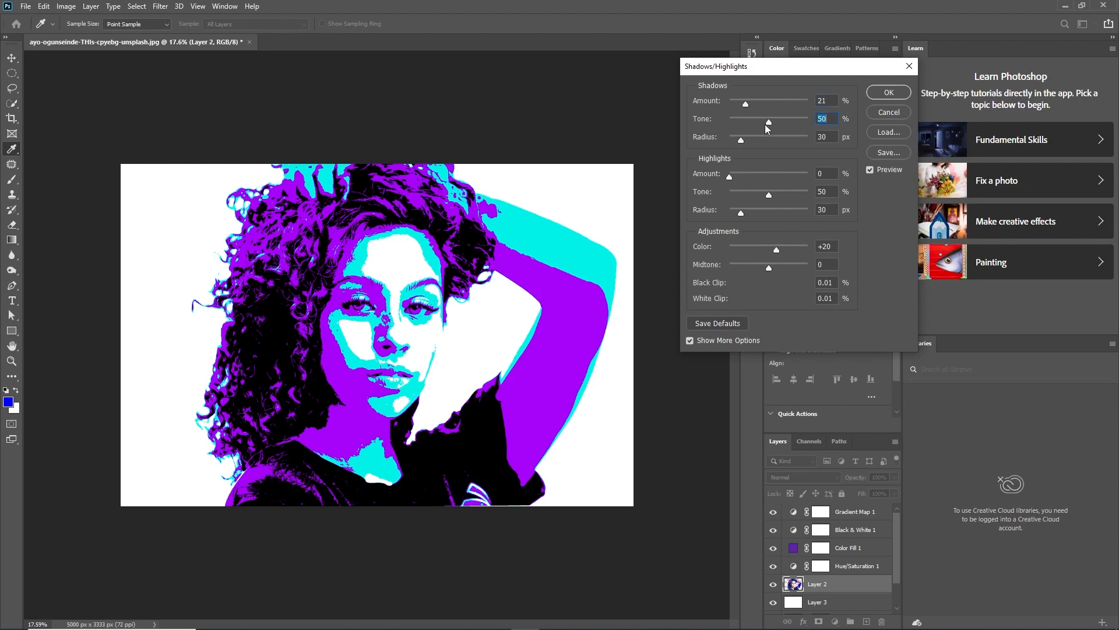
left_click(730, 177)
left_click(768, 195)
mouse_move(741, 141)
left_mouse_down()
mouse_move(785, 151)
mouse_move(730, 150)
left_mouse_up()
left_click(745, 104)
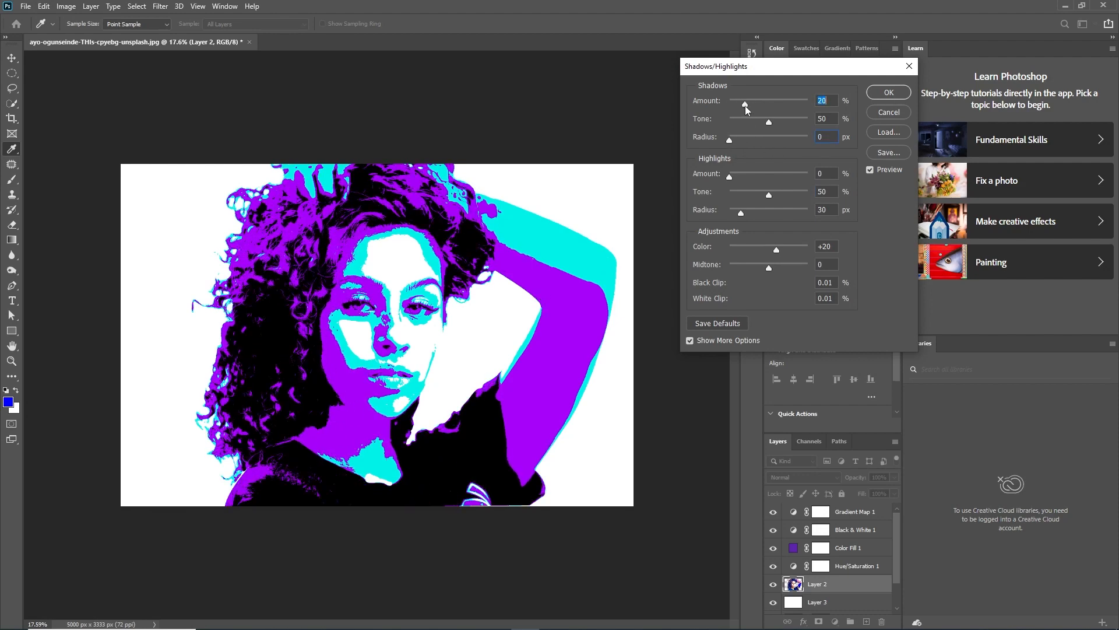
left_click_drag(729, 140, 779, 145)
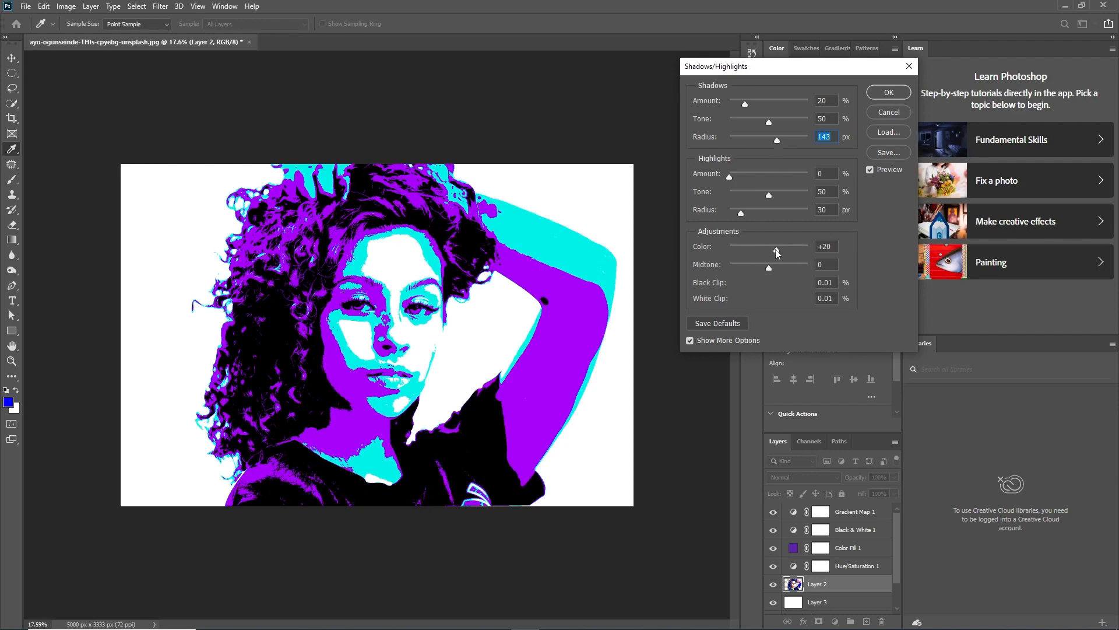
mouse_move(777, 252)
left_mouse_down()
mouse_move(719, 256)
mouse_move(737, 276)
mouse_move(798, 265)
mouse_move(779, 263)
left_mouse_up()
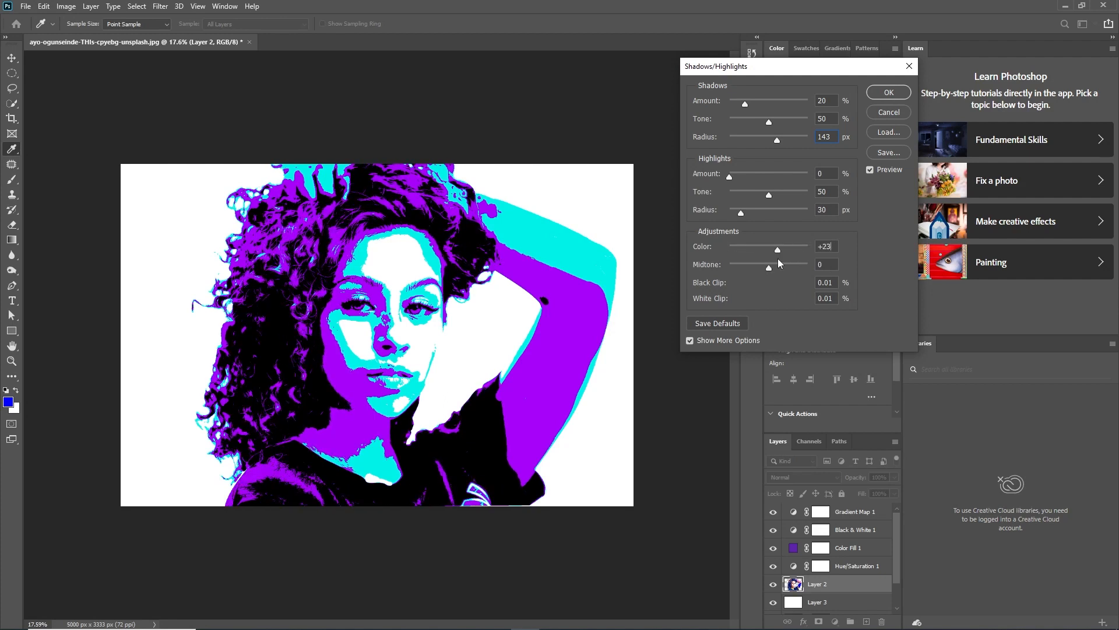
left_click(901, 97)
- Duplicate Layer 2 and hide the original layer
scroll(828, 577, "down", 2)
key("ctrl+j")
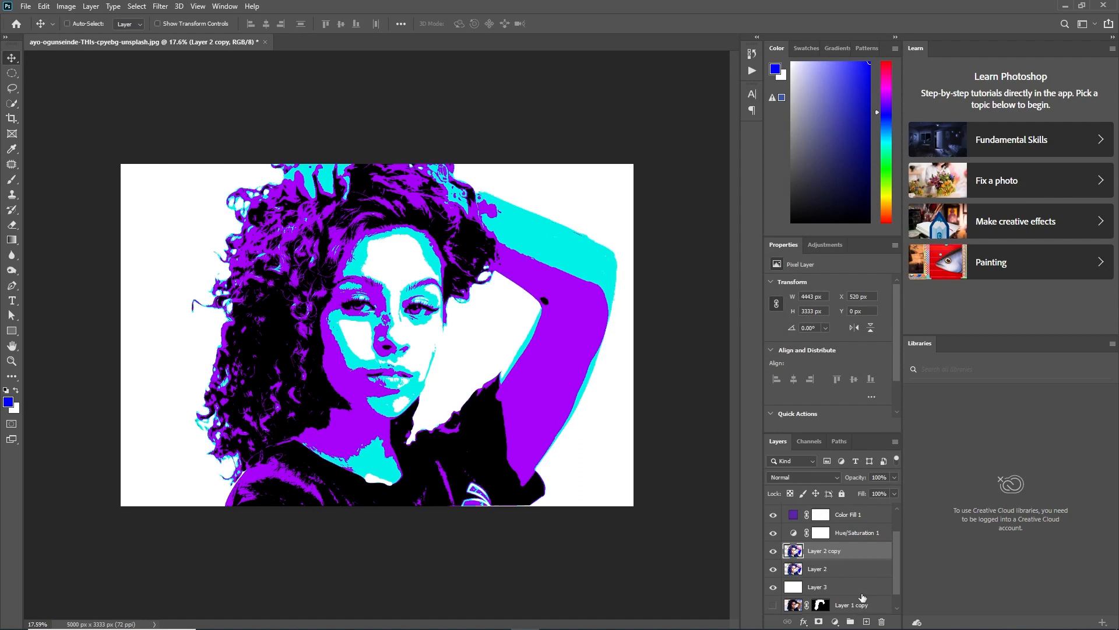
left_click(773, 569)
- Apply the Oil Paint filter to Layer 2 copy with Stylization 6.9 and Cleanliness 5.0
left_click(160, 7)
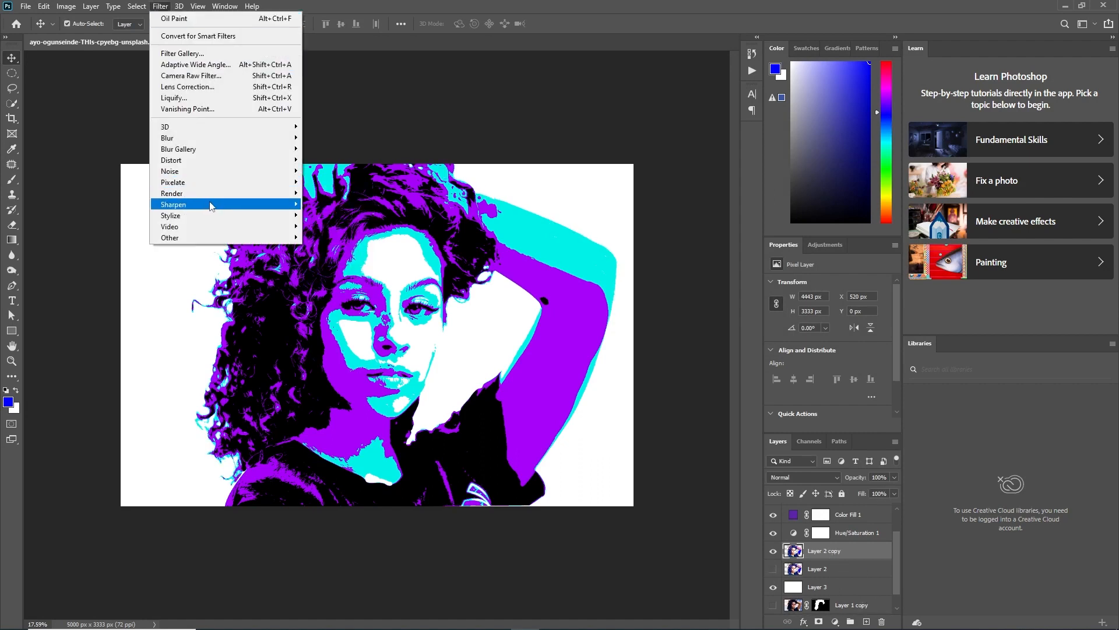
mouse_move(193, 215)
left_click(327, 260)
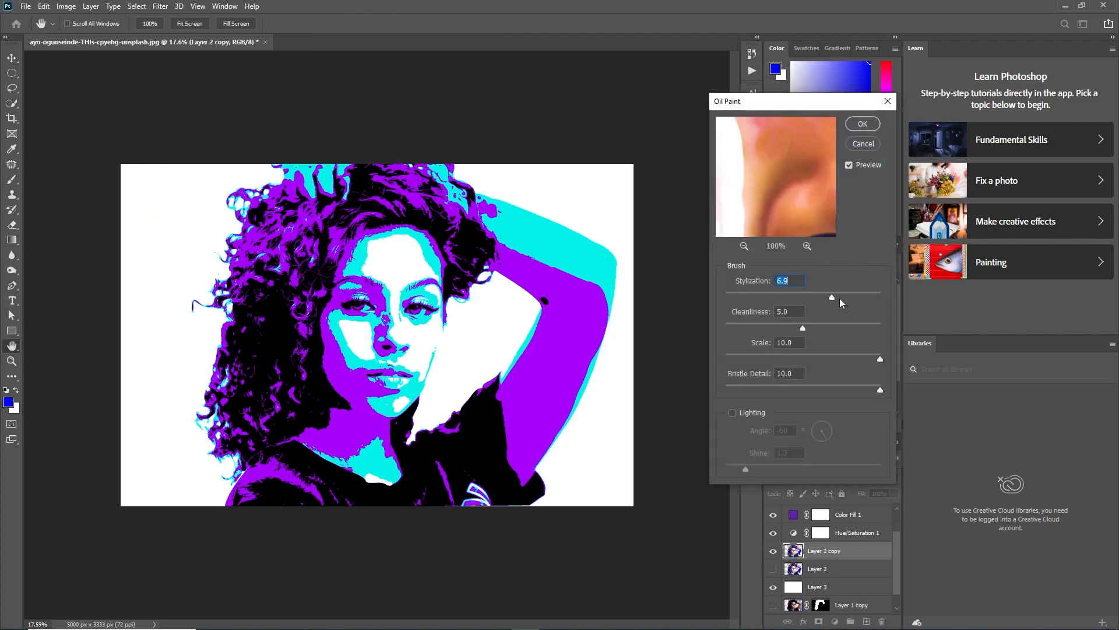
key("Tab")
left_click(862, 124)
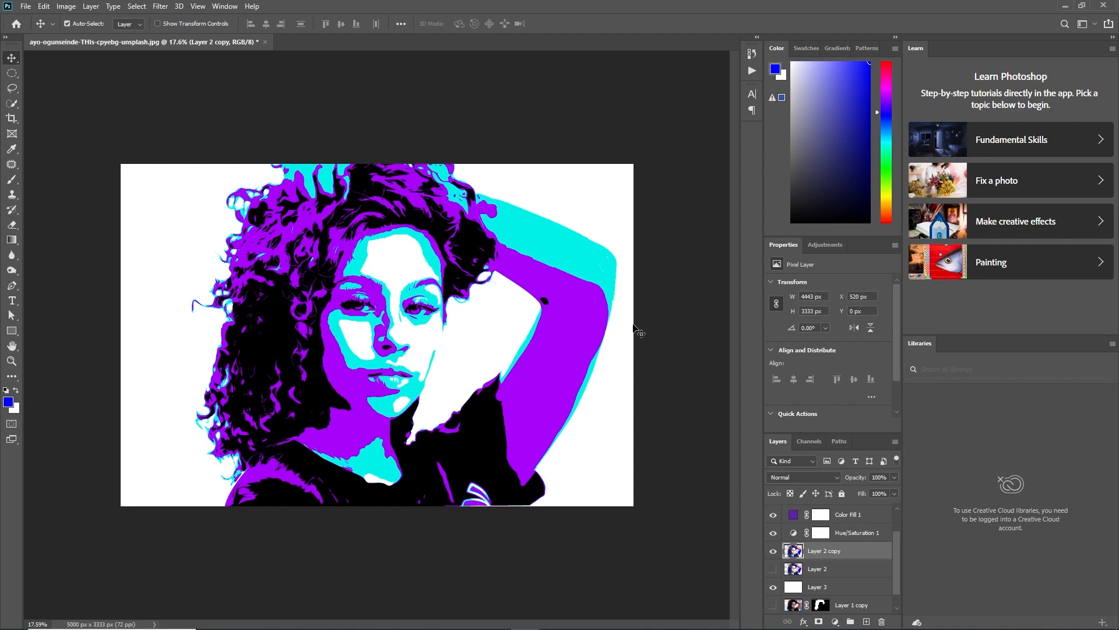
- Reapply the last Oil Paint filter twice to Layer 2 copy
scroll(839, 535, "down", 1)
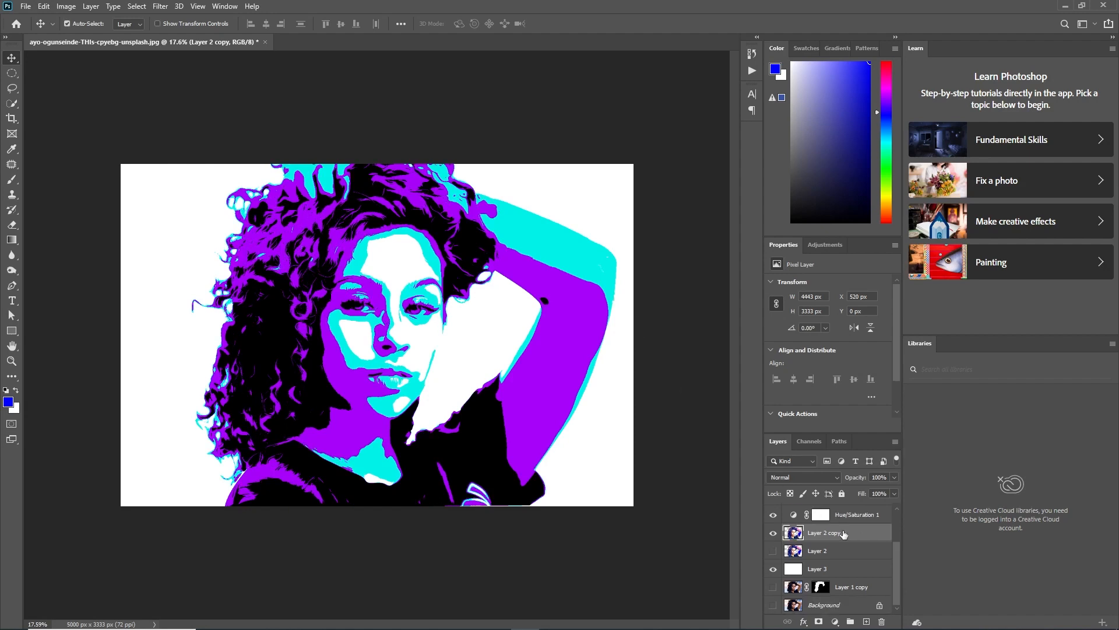
left_click(159, 9)
left_click(252, 18)
scroll(428, 260, "up", 5)
scroll(427, 261, "down", 2)
left_click(162, 8)
left_click(222, 18)
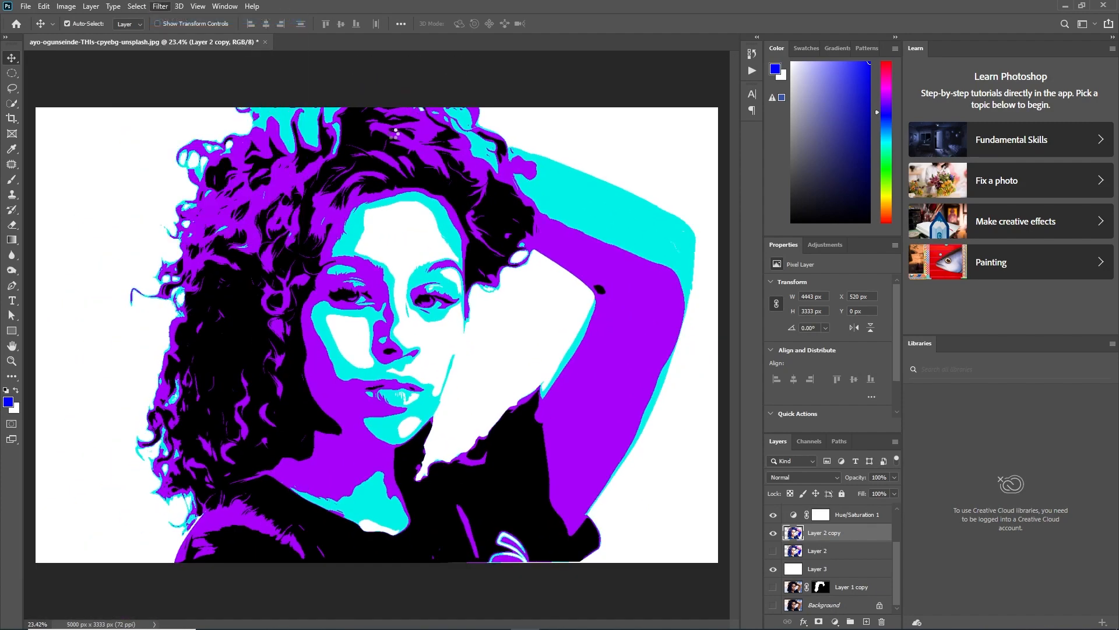
scroll(449, 251, "up", 3)
scroll(449, 242, "down", 4)
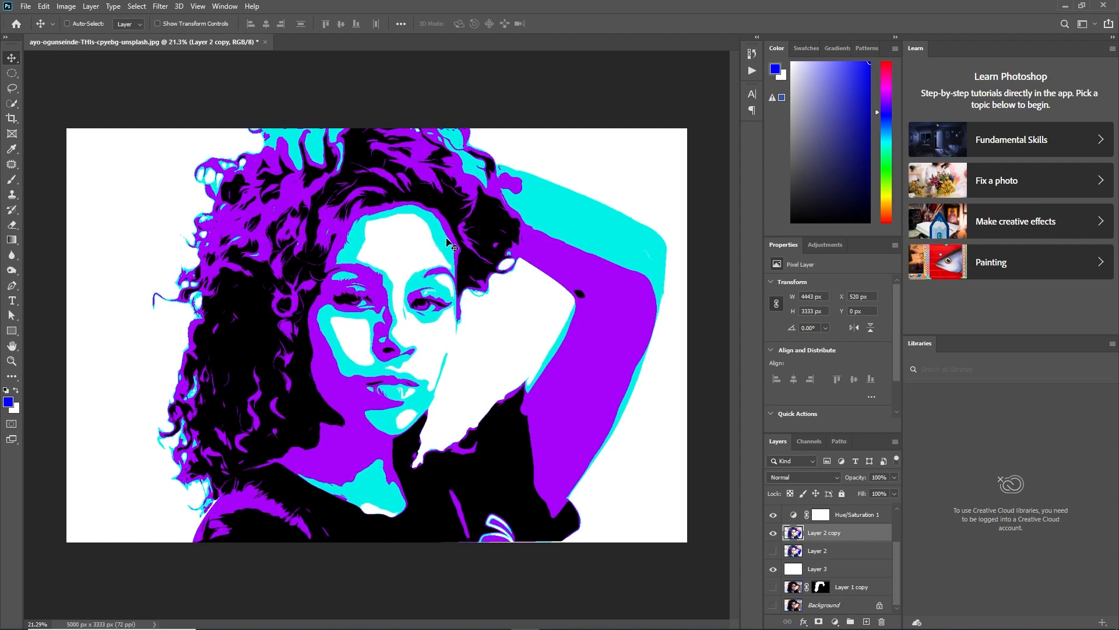
- Make the original Layer 2 visible and add a layer mask to Layer 2 copy
scroll(447, 239, "down", 4)
scroll(401, 306, "up", 6)
scroll(401, 307, "down", 4)
scroll(400, 306, "up", 4)
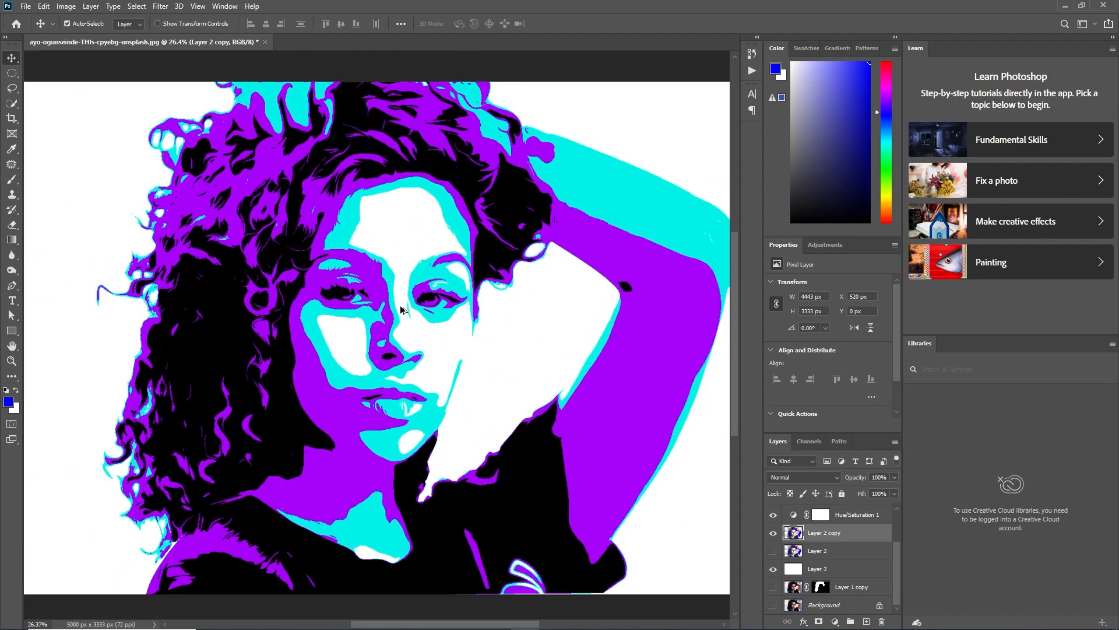
scroll(400, 306, "down", 2)
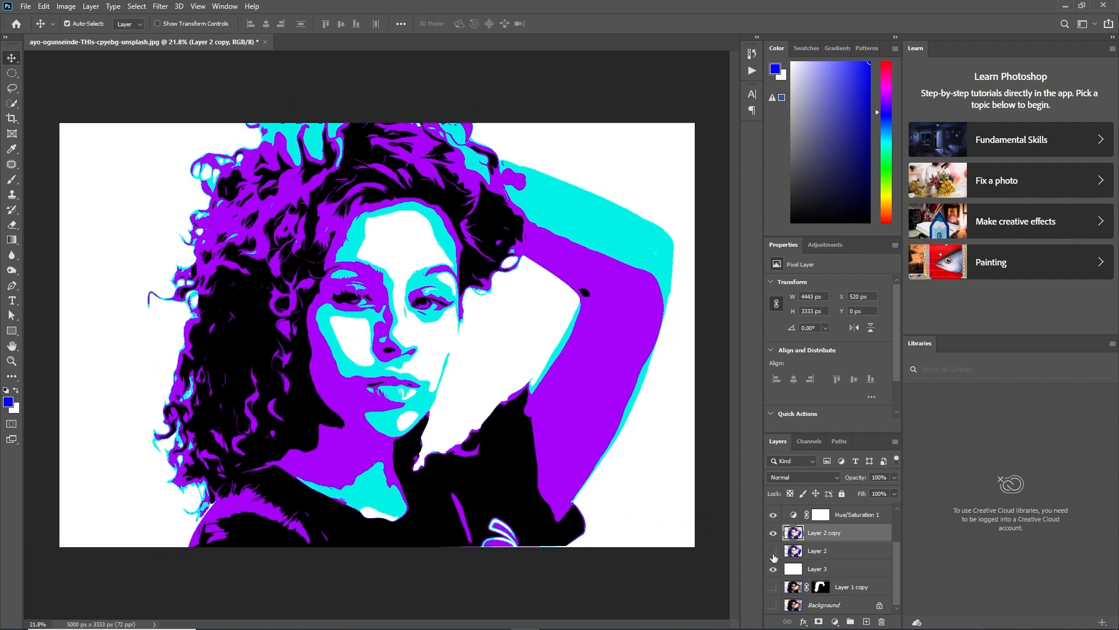
left_click(773, 553)
left_click(773, 552)
left_click(773, 553)
left_click(819, 621)
- Paint black on the Layer 2 copy mask over both eyes, the eyebrows and the lips to bring back the original detail
scroll(369, 284, "up", 8)
key("b")
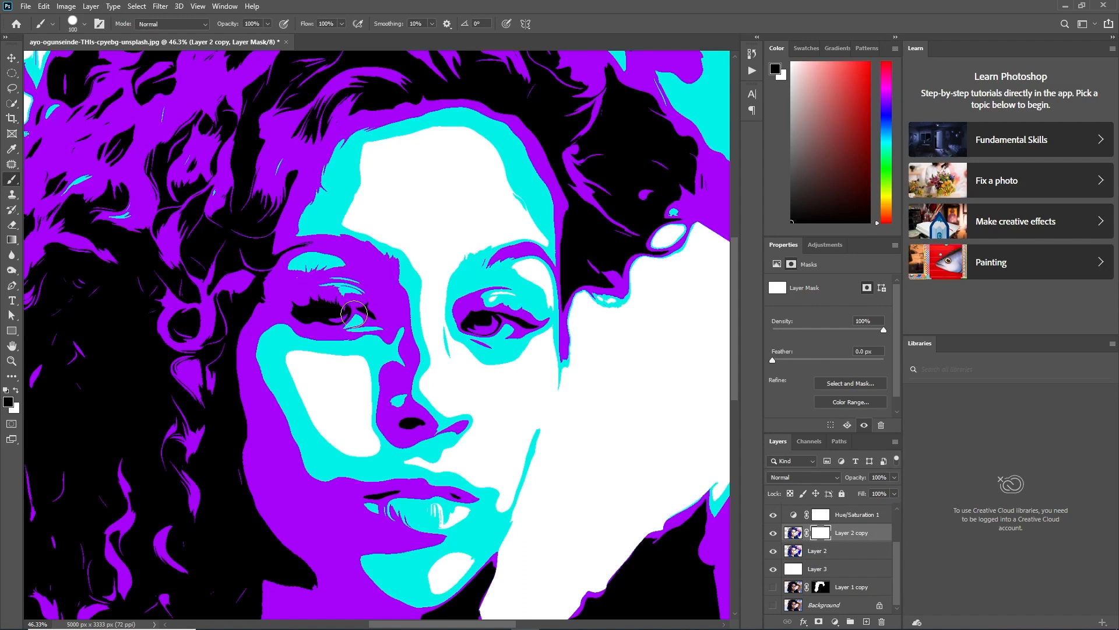
mouse_move(354, 314)
left_mouse_down()
mouse_move(309, 317)
mouse_move(315, 302)
mouse_move(361, 286)
mouse_move(313, 251)
mouse_move(384, 261)
mouse_move(368, 250)
mouse_move(381, 283)
mouse_move(283, 250)
mouse_move(367, 265)
left_mouse_up()
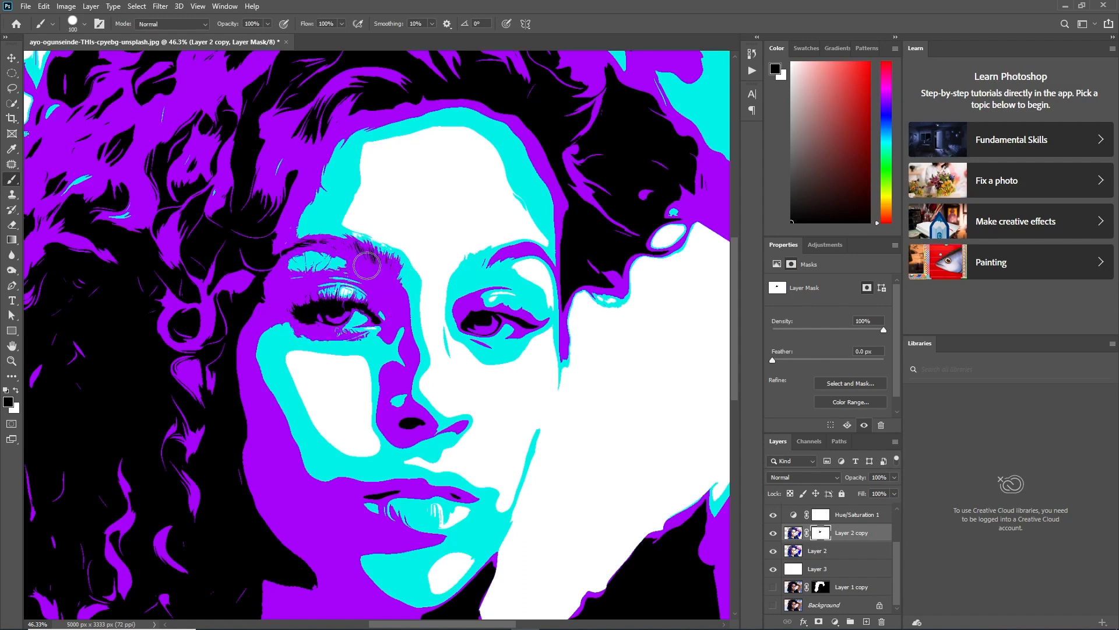
mouse_move(496, 269)
left_mouse_down()
mouse_move(464, 286)
mouse_move(516, 309)
mouse_move(484, 322)
mouse_move(488, 330)
mouse_move(488, 317)
left_mouse_up()
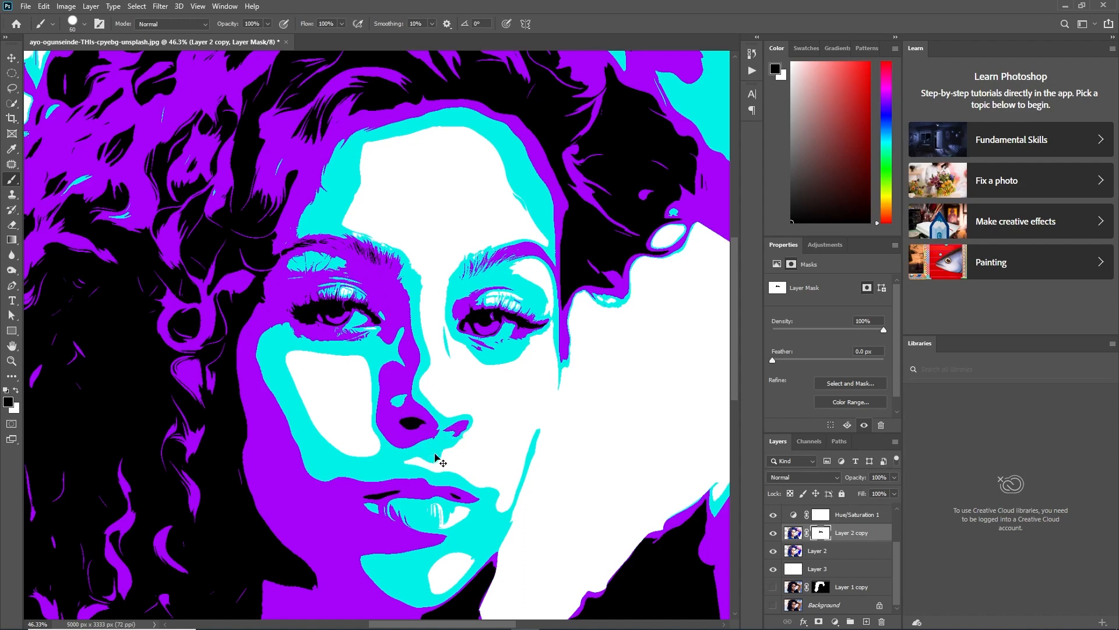
left_click_drag(440, 517, 444, 520)
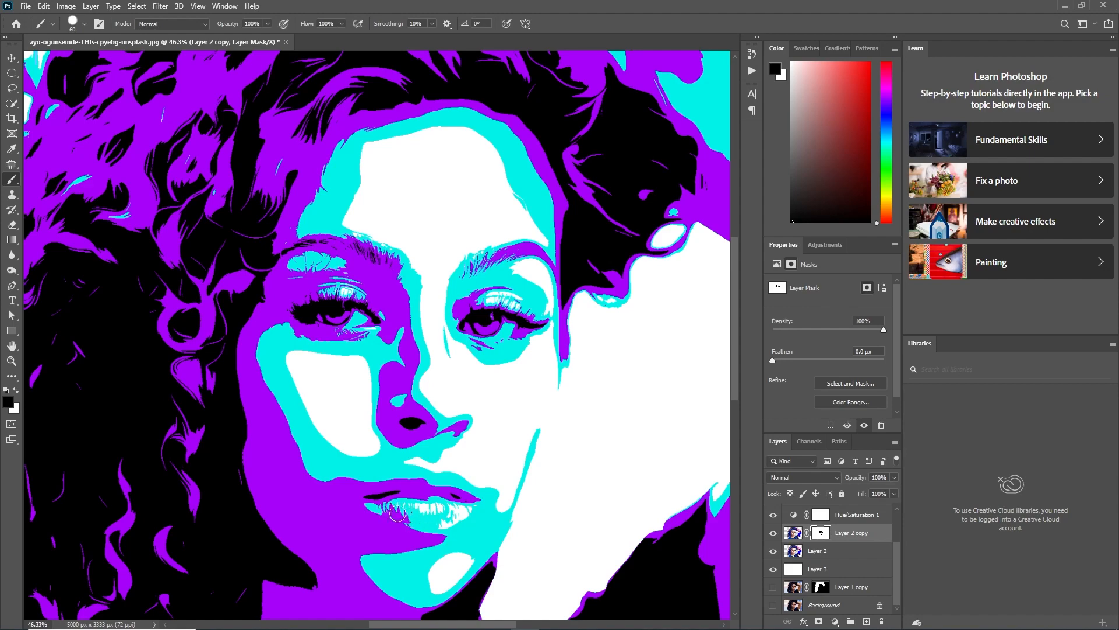
key("ctrl+0")
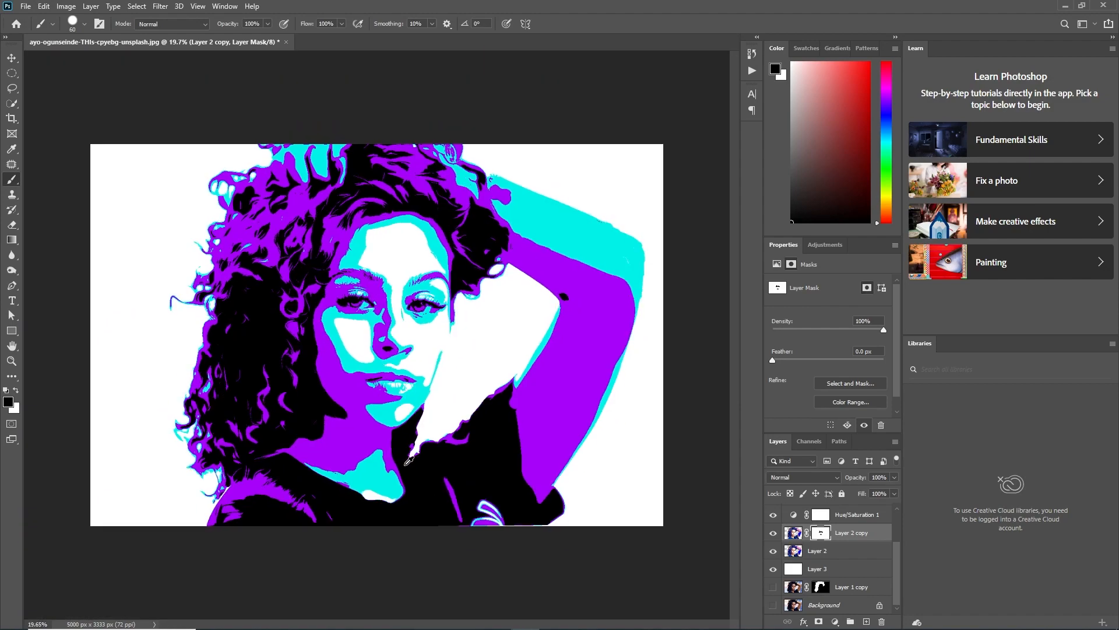
- Group the layers from Layer 2 up to Gradient Map 1 and keep the white Layer 3 visible beneath the group
scroll(315, 234, "up", 2)
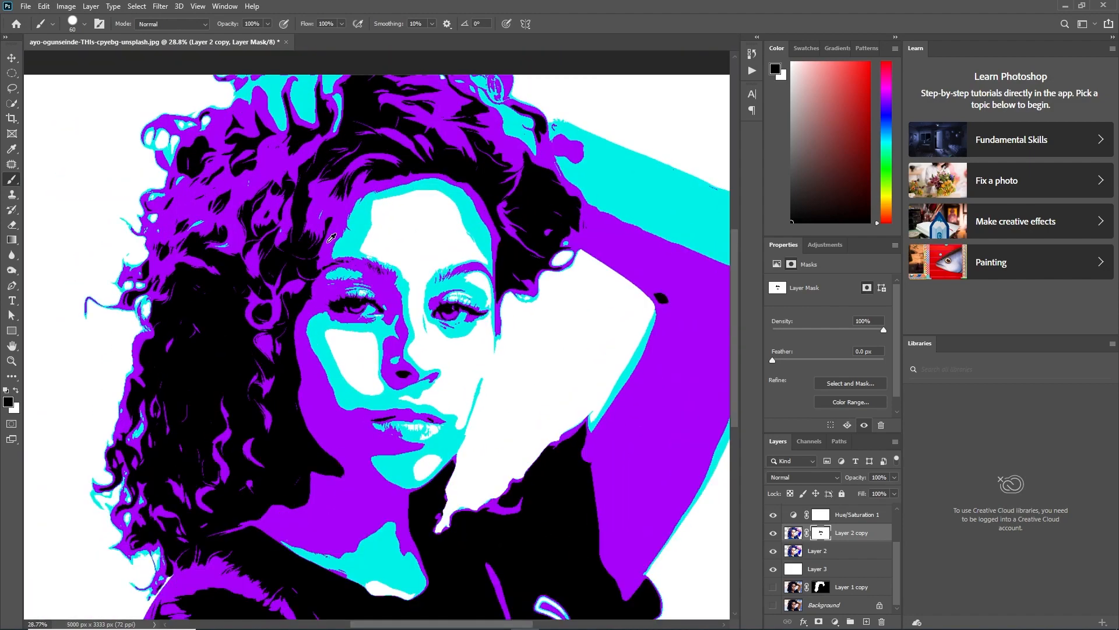
scroll(318, 236, "down", 2)
left_click(12, 57)
scroll(226, 211, "down", 2)
scroll(226, 211, "up", 3)
scroll(358, 348, "down", 1)
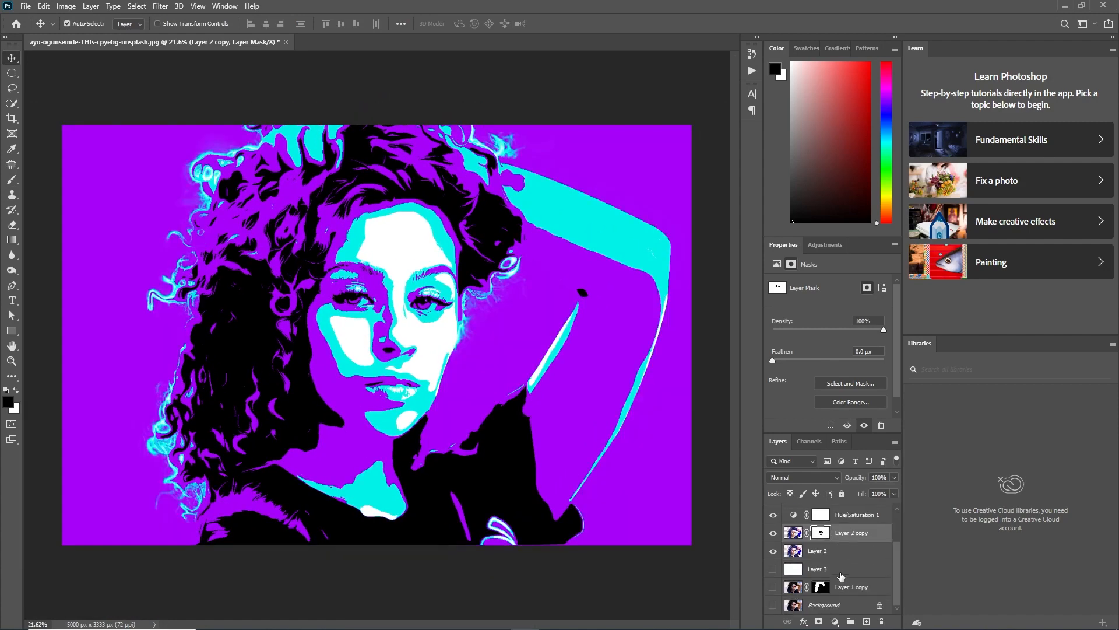
scroll(834, 560, "up", 3)
left_click(857, 513, "shift")
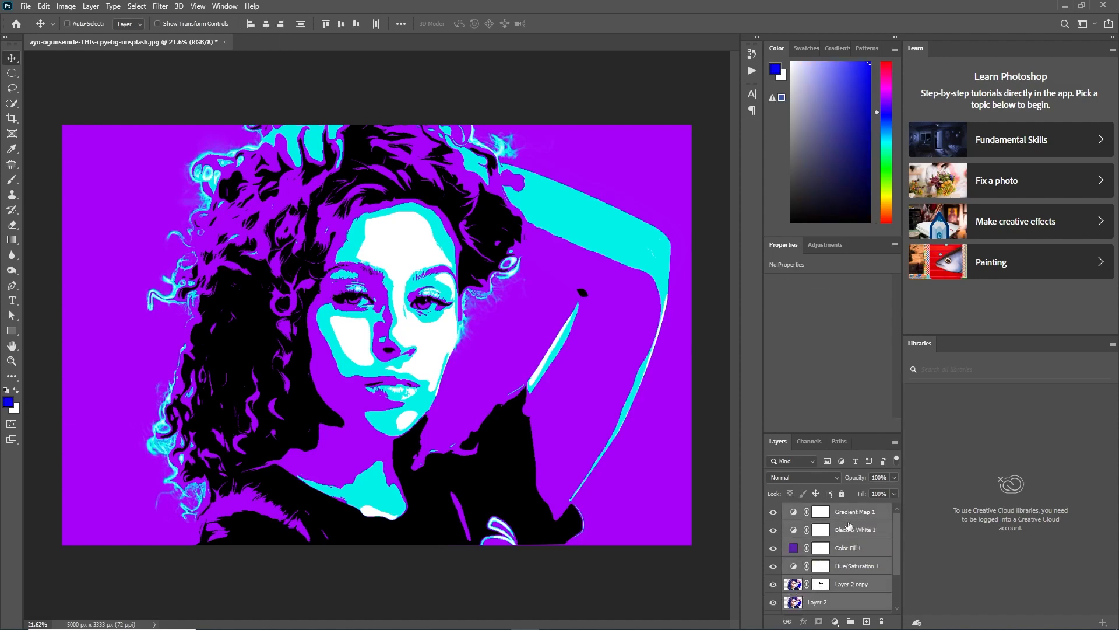
key("ctrl+g")
left_click(773, 526)
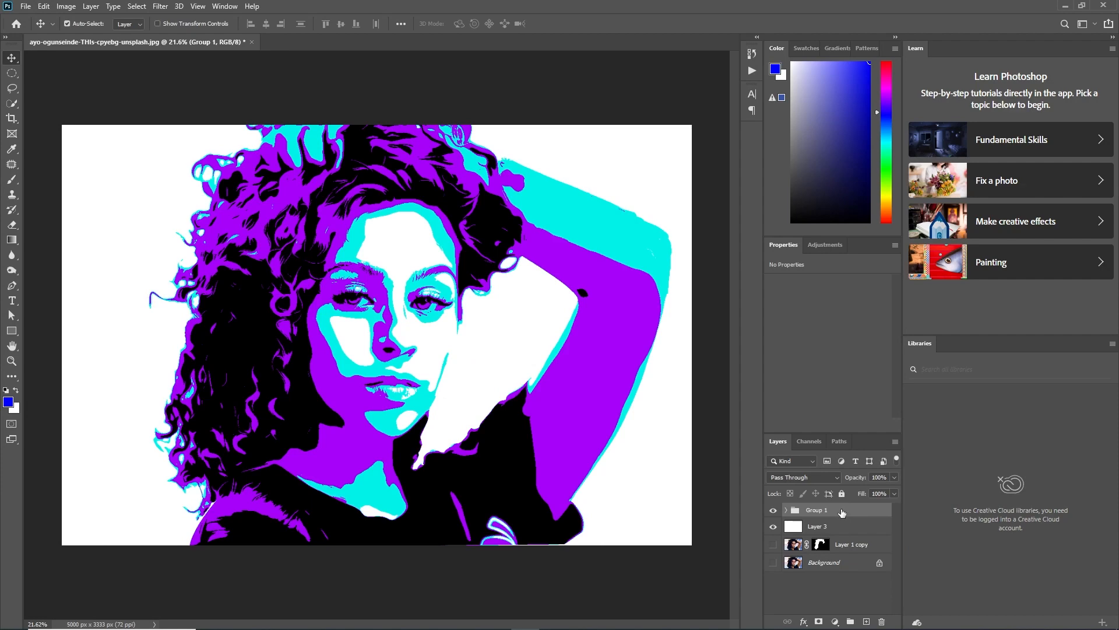
- Trace a Pen path down the left edge of the hair to the shoulder and out into the white background
key("p")
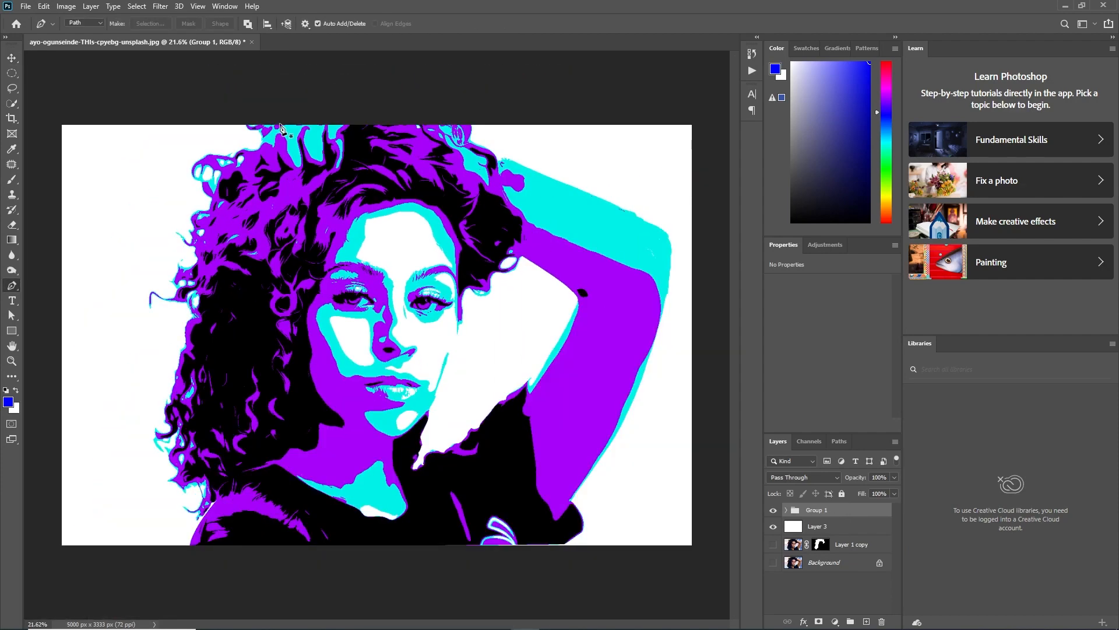
left_click(286, 122)
key("ctrl+z")
key("ctrl+z")
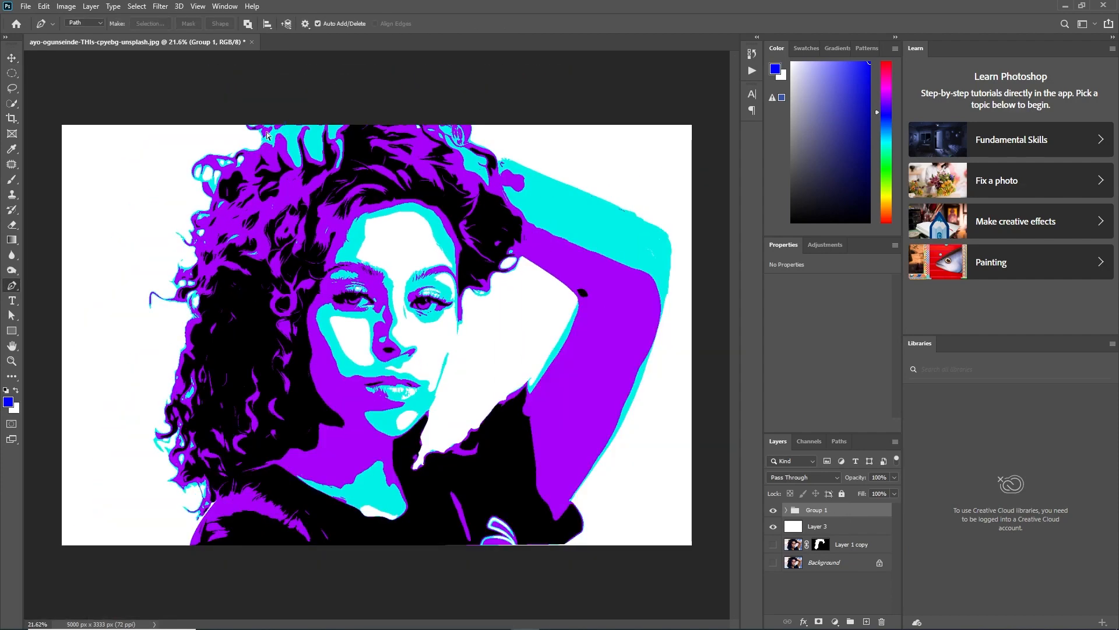
left_click(276, 119)
left_click_drag(256, 143, 240, 149)
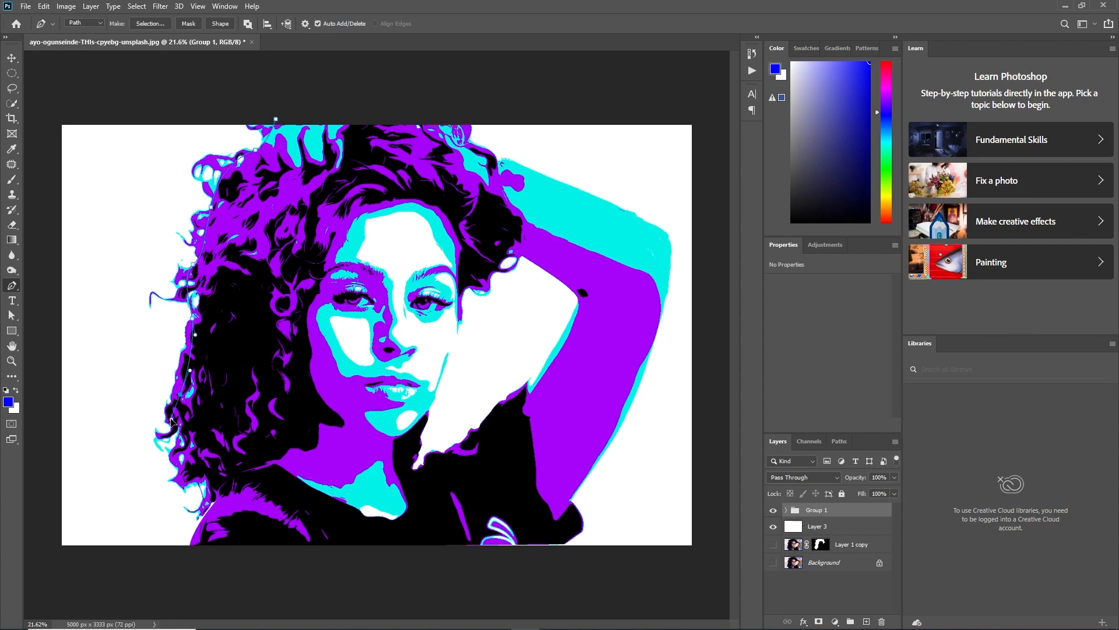
scroll(191, 486, "up", 2)
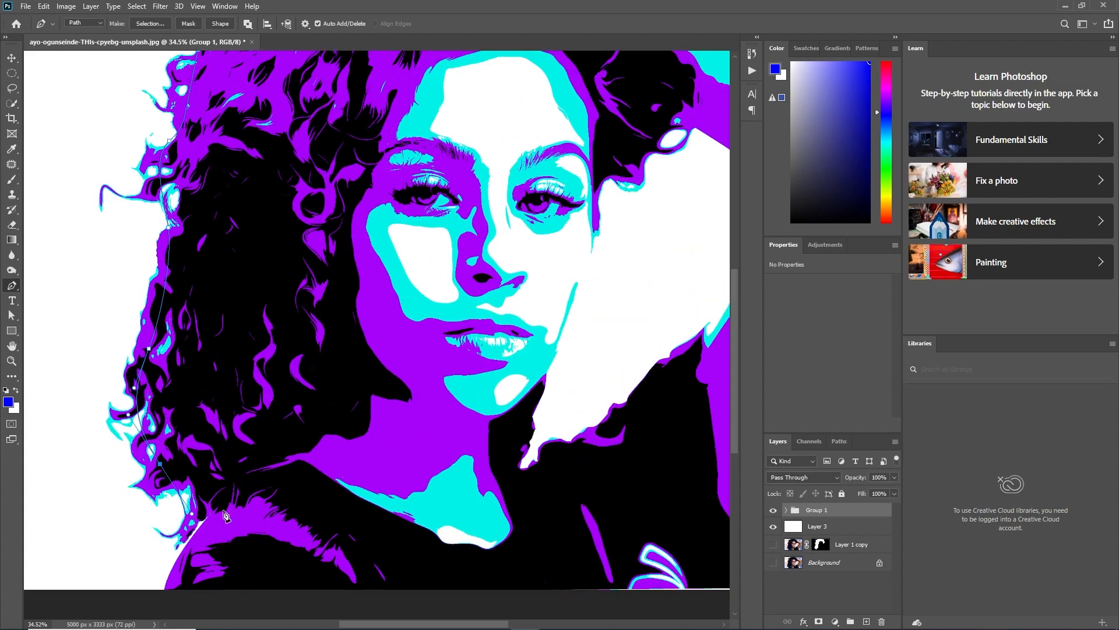
left_click(181, 547)
left_click(113, 569)
left_click(33, 353)
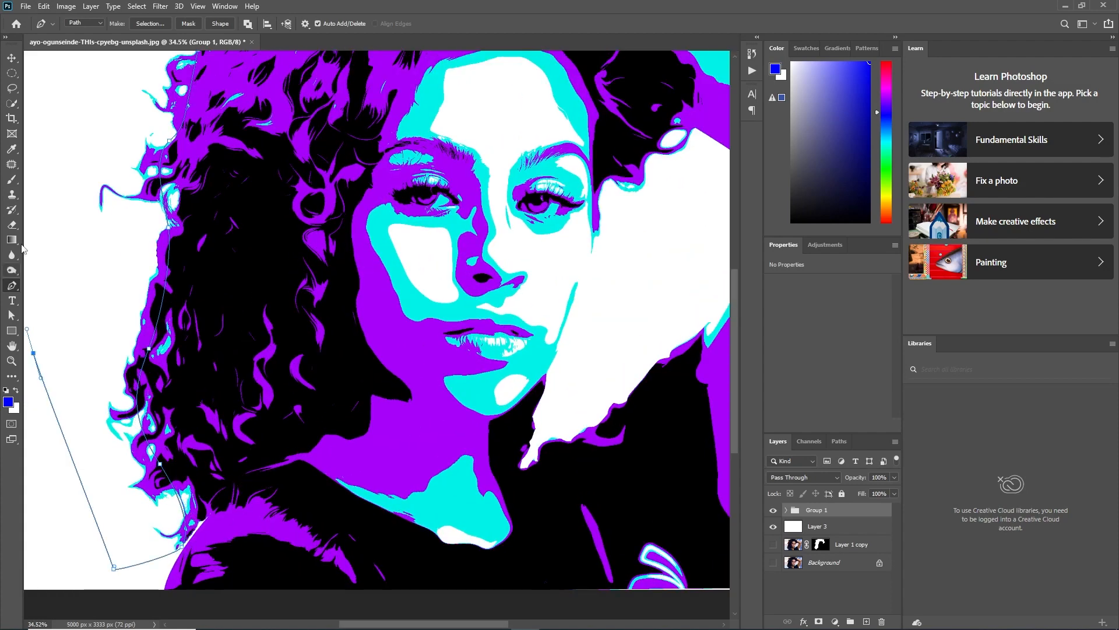
- Extend the path up through the white background and around above the canvas toward the top of the hair
scroll(21, 269, "down", 3)
left_click(88, 162)
left_click_drag(136, 110, 145, 106)
left_click_drag(215, 82, 225, 82)
left_click_drag(358, 114, 362, 115)
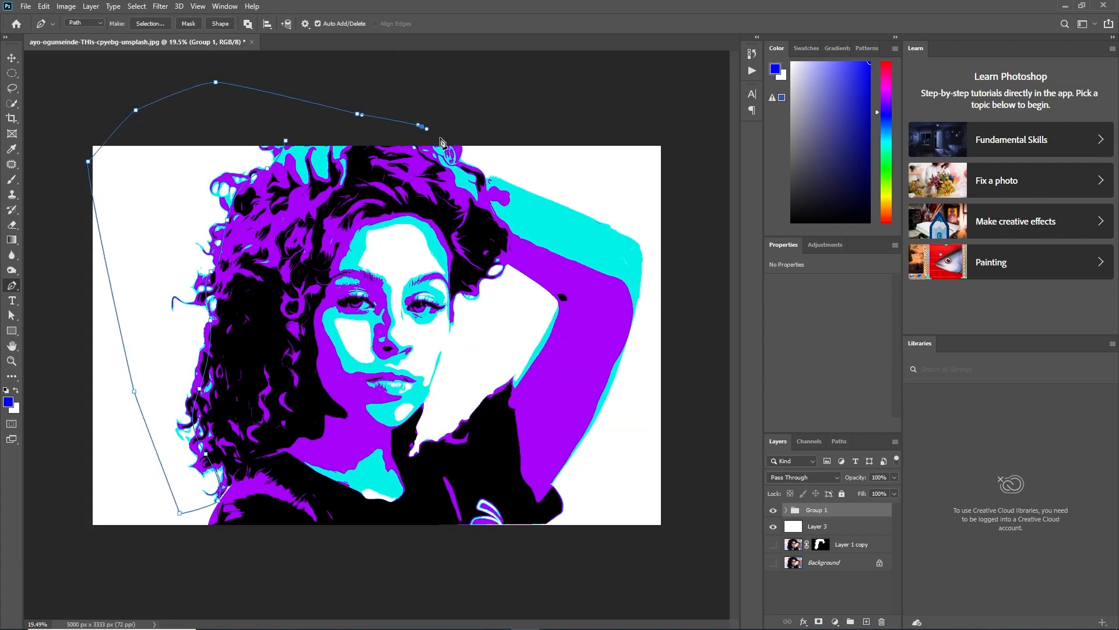
left_click(491, 140)
scroll(492, 140, "down", 2)
left_click_drag(231, 97, 210, 102)
left_click_drag(100, 136, 87, 152)
left_click_drag(95, 255, 100, 277)
left_click_drag(118, 442, 126, 466)
left_click_drag(152, 520, 176, 535)
left_click_drag(194, 531, 202, 532)
key("ctrl+z")
key("ctrl+z")
key("ctrl+z")
key("ctrl+z")
key("ctrl+z")
key("ctrl+z")
key("ctrl+z")
key("ctrl+z")
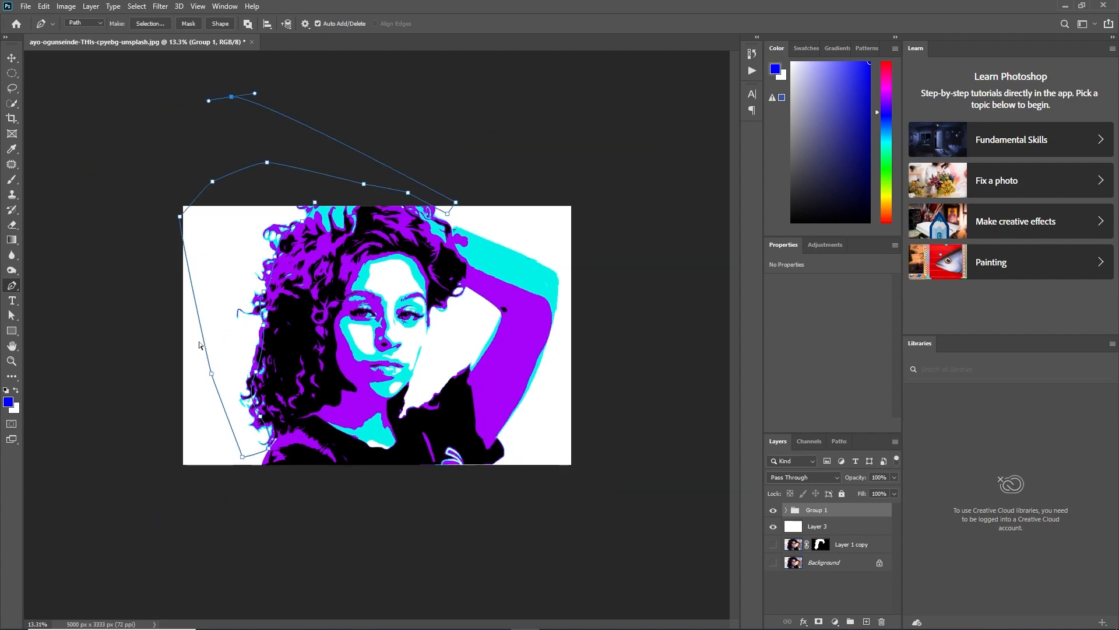
- Close the path at its starting point and fill its selected area with white on a new layer
left_click(315, 202)
scroll(328, 245, "up", 1)
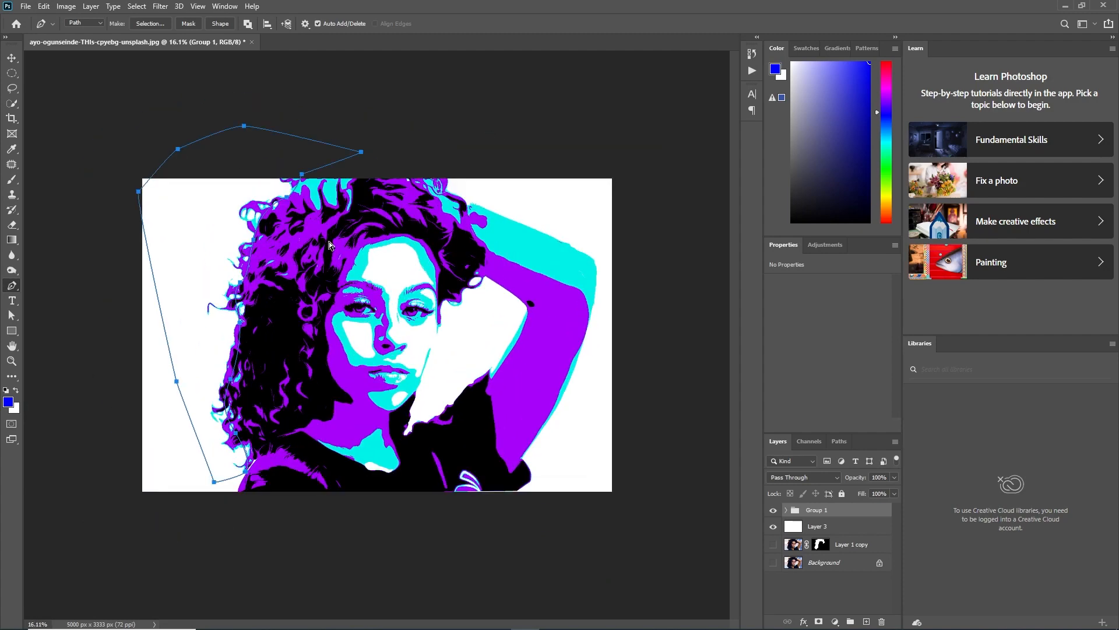
key("ctrl+Return")
key("ctrl+shift+alt+n")
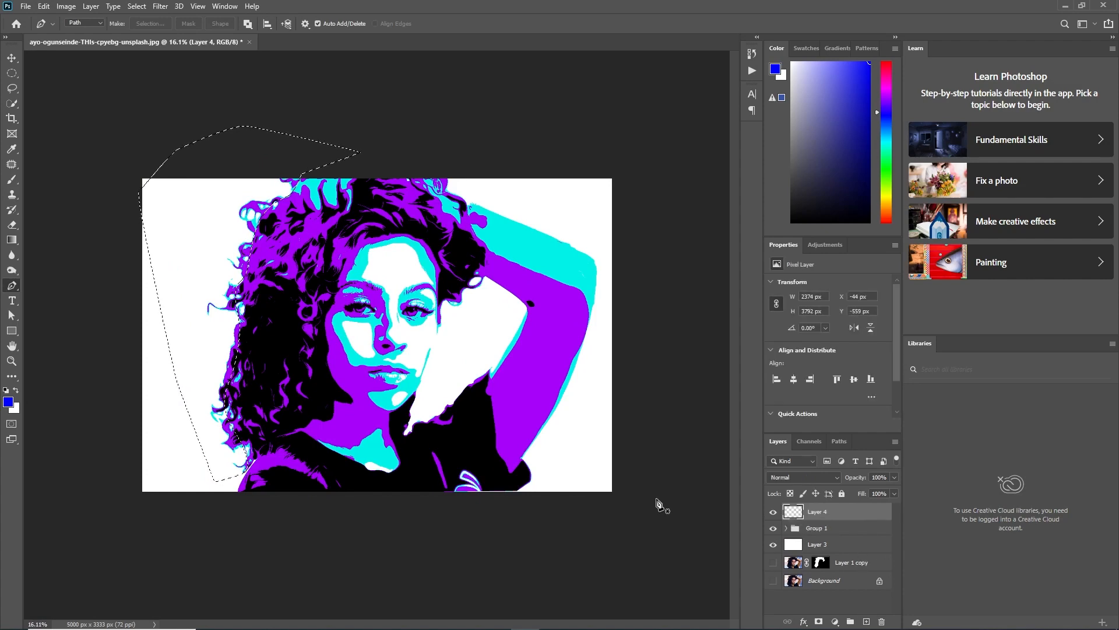
key("alt+BackSpace")
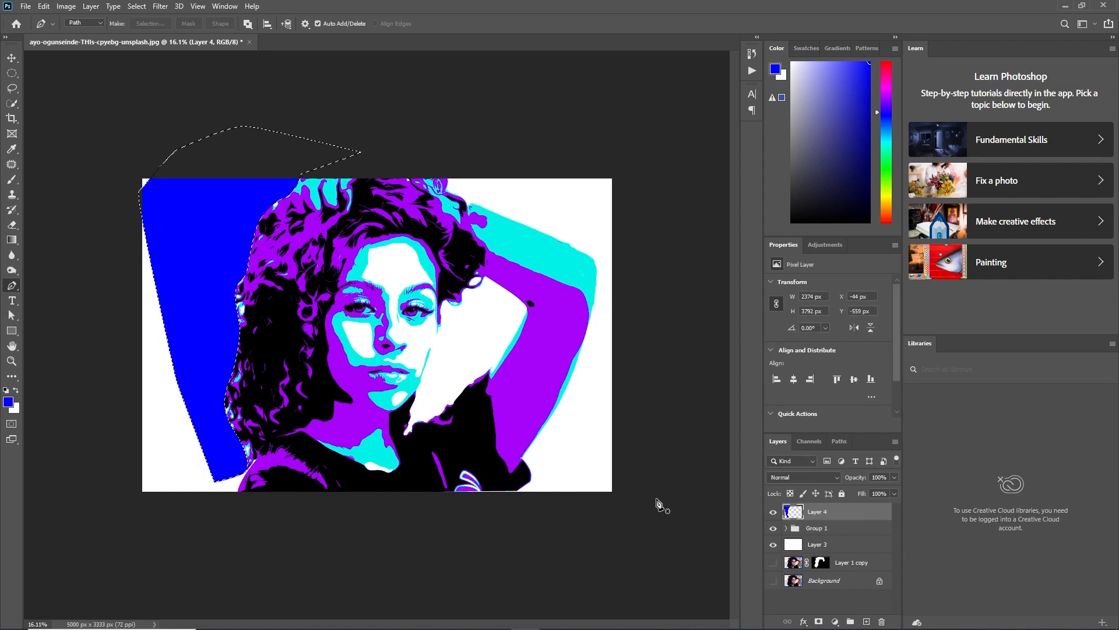
key("Delete")
key("ctrl+d")
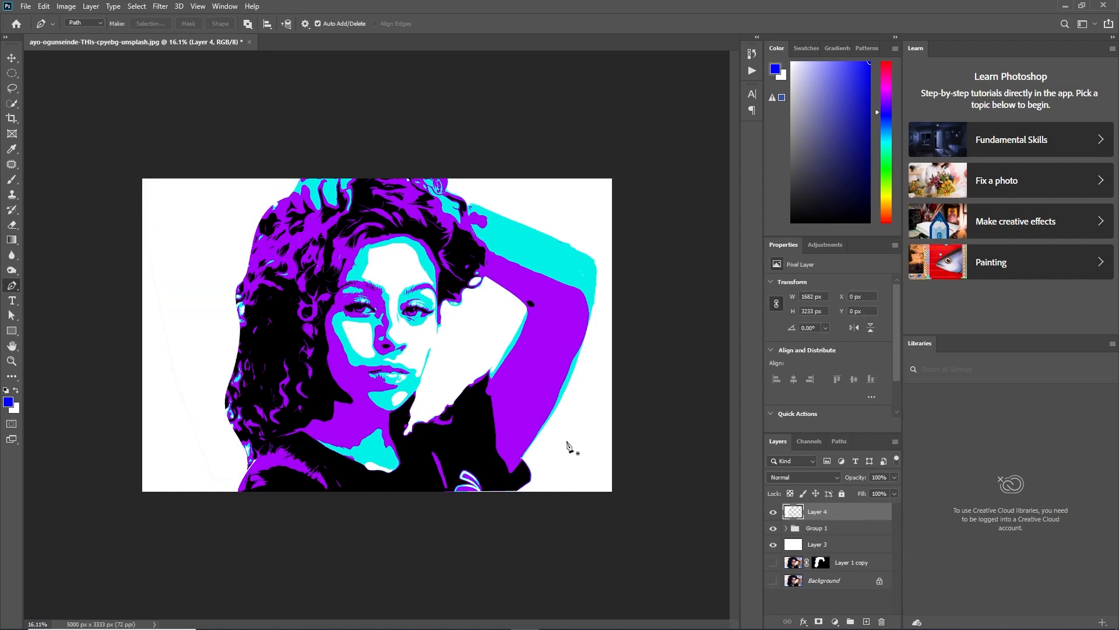
- Check the smoothed hair edge and remove the white-filled Layer 4 along with its selection
scroll(566, 447, "up", 6)
scroll(487, 392, "down", 5)
scroll(487, 392, "up", 4)
scroll(408, 431, "down", 4)
key("ctrl+z")
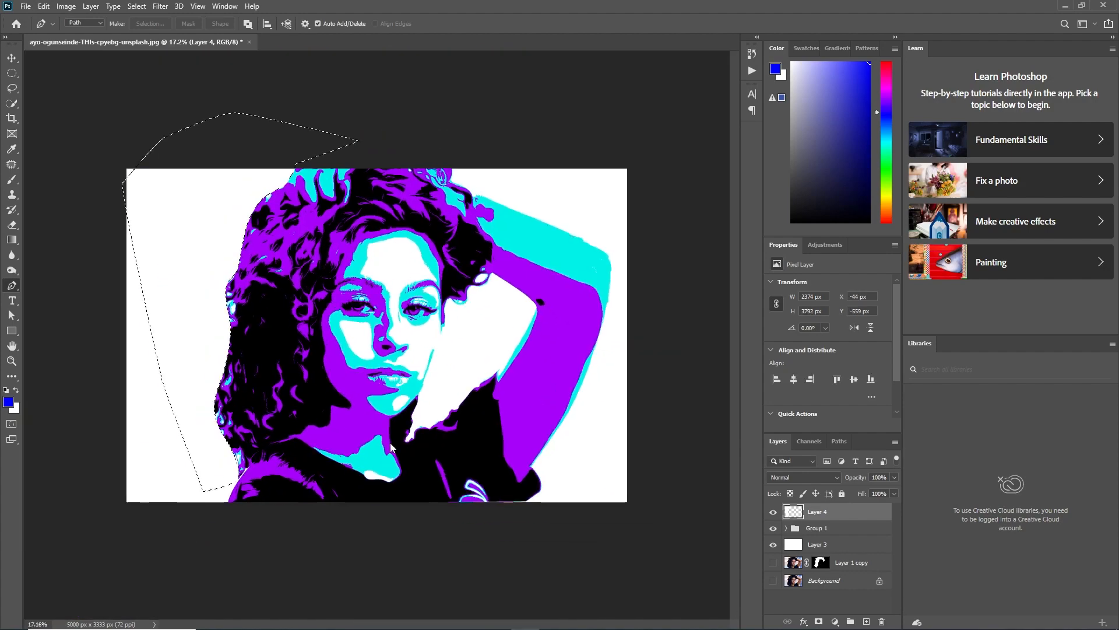
key("Delete")
key("ctrl+d")
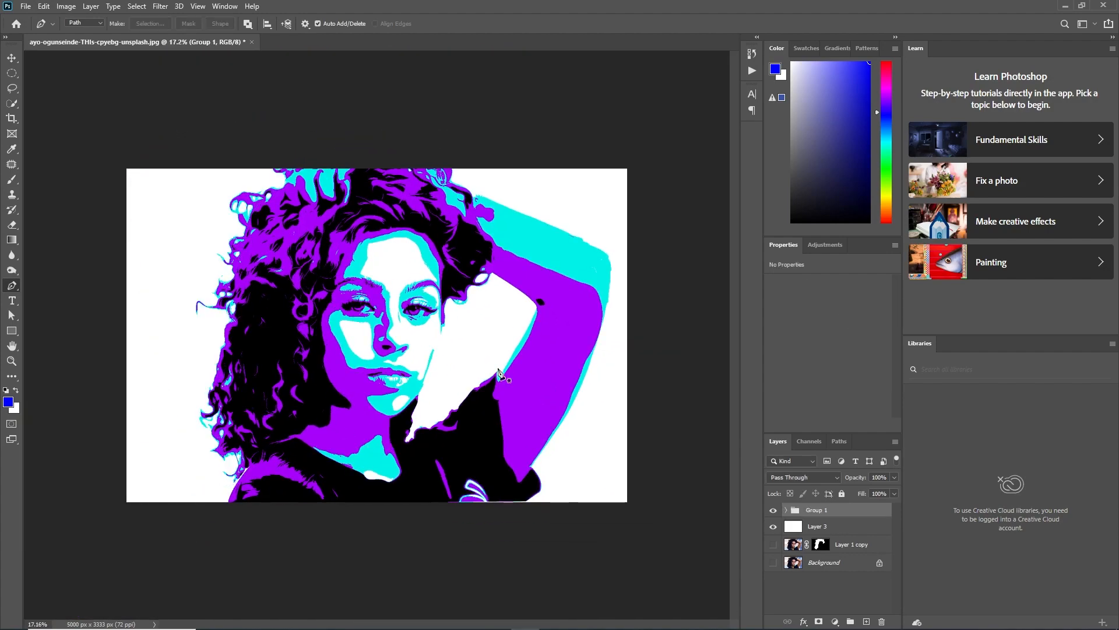
scroll(467, 337, "up", 2)
left_click(463, 335)
scroll(462, 336, "up", 2)
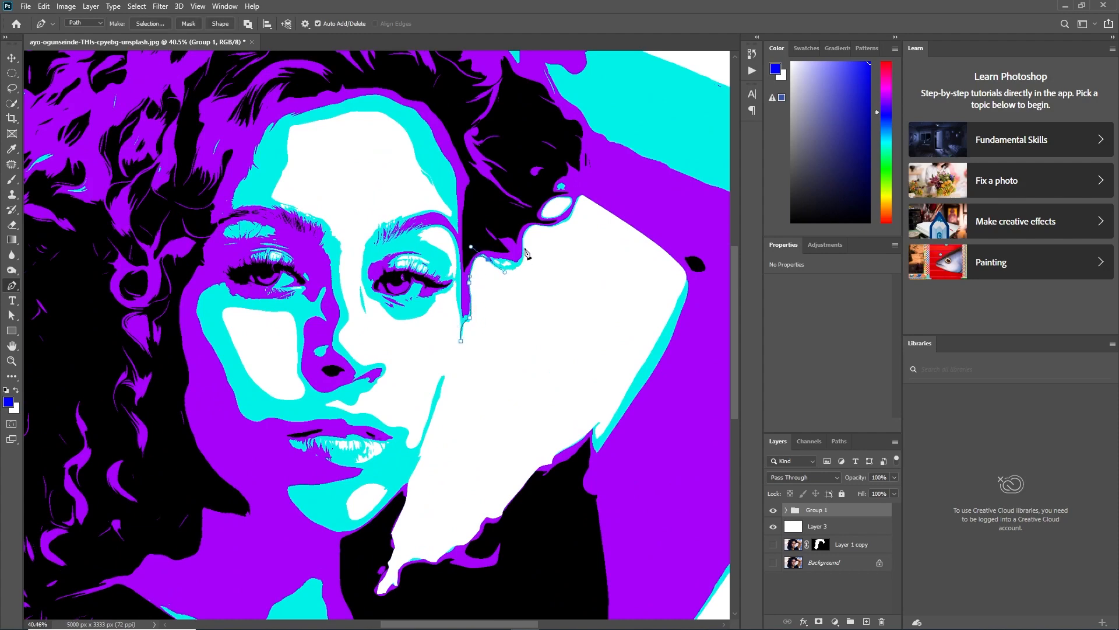
- Trace a new Pen path from above the canvas down along the left hair edge to the shoulder and background
scroll(513, 257, "down", 3)
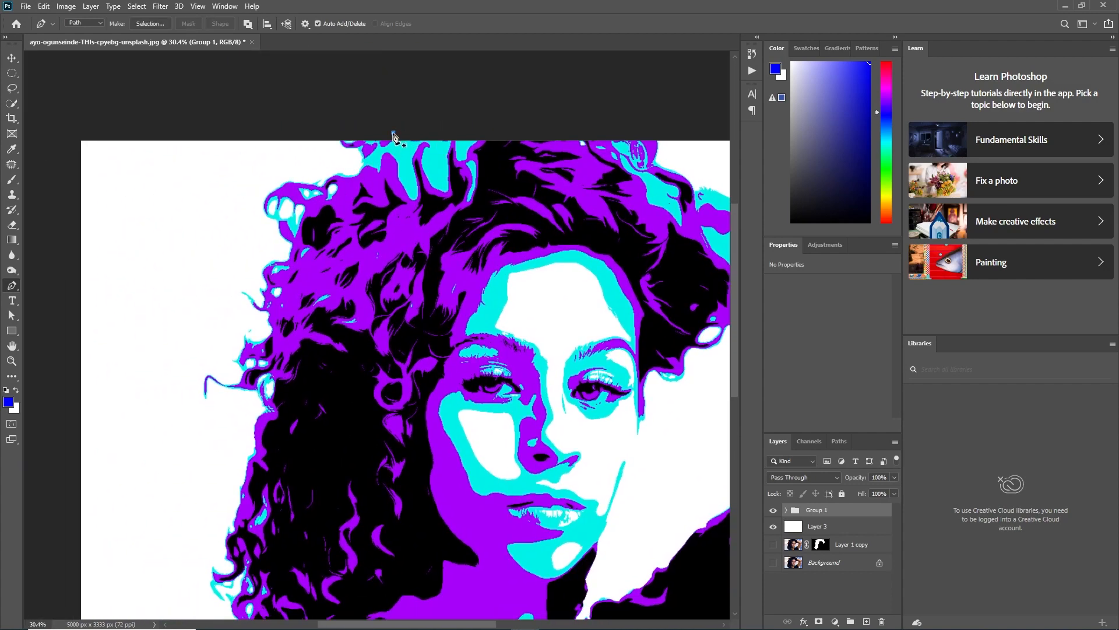
left_click_drag(394, 133, 354, 181)
left_click_drag(274, 218, 297, 254)
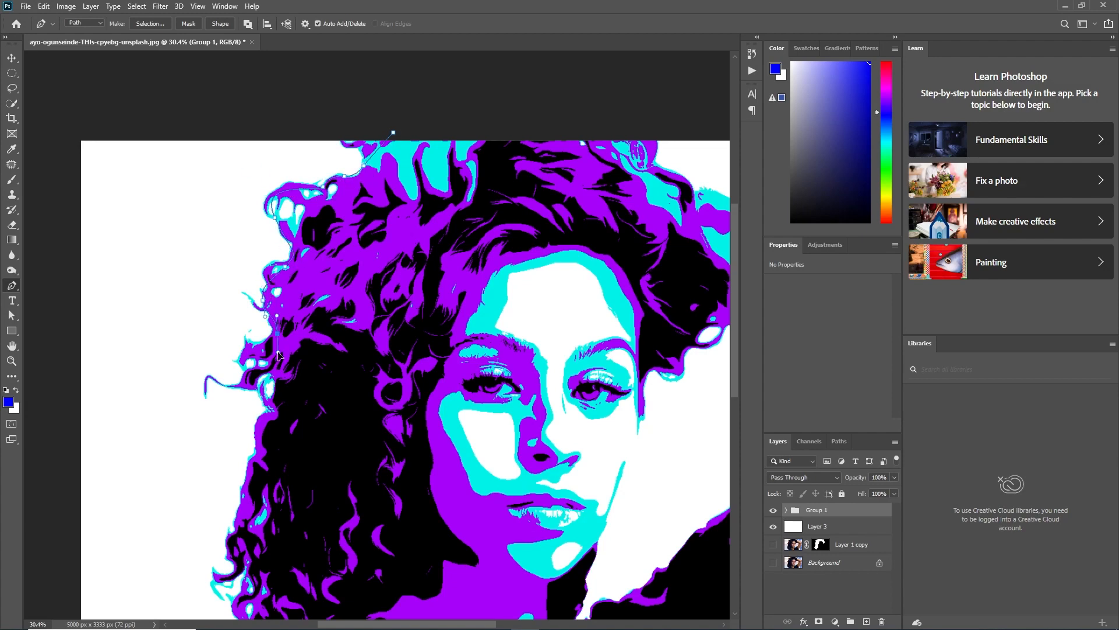
scroll(257, 543, "down", 3)
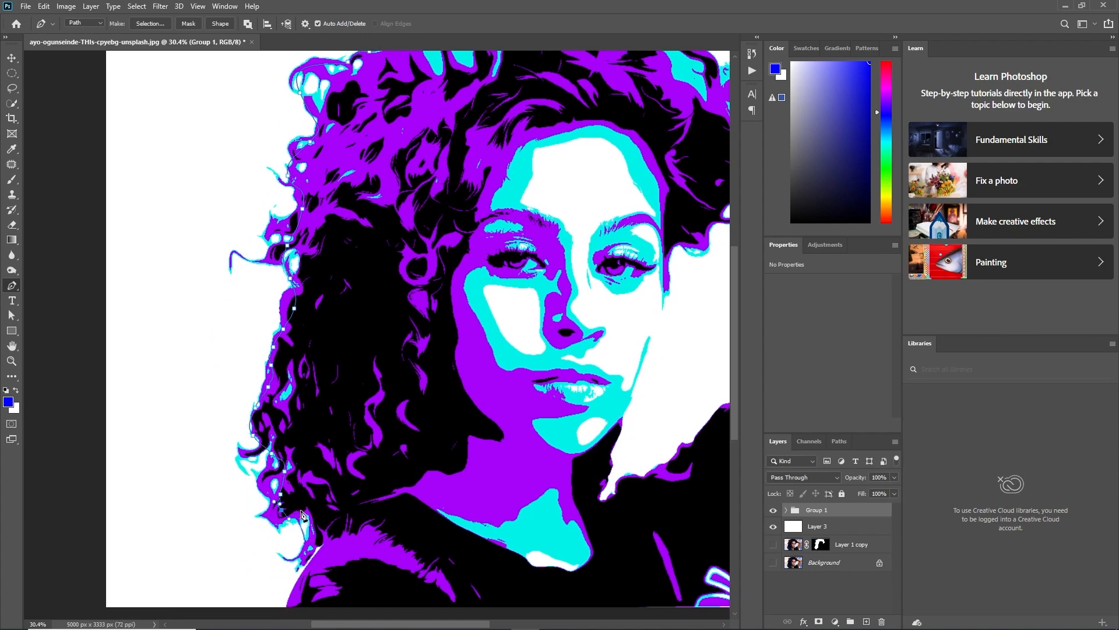
left_click_drag(317, 535, 313, 553)
left_click(217, 598)
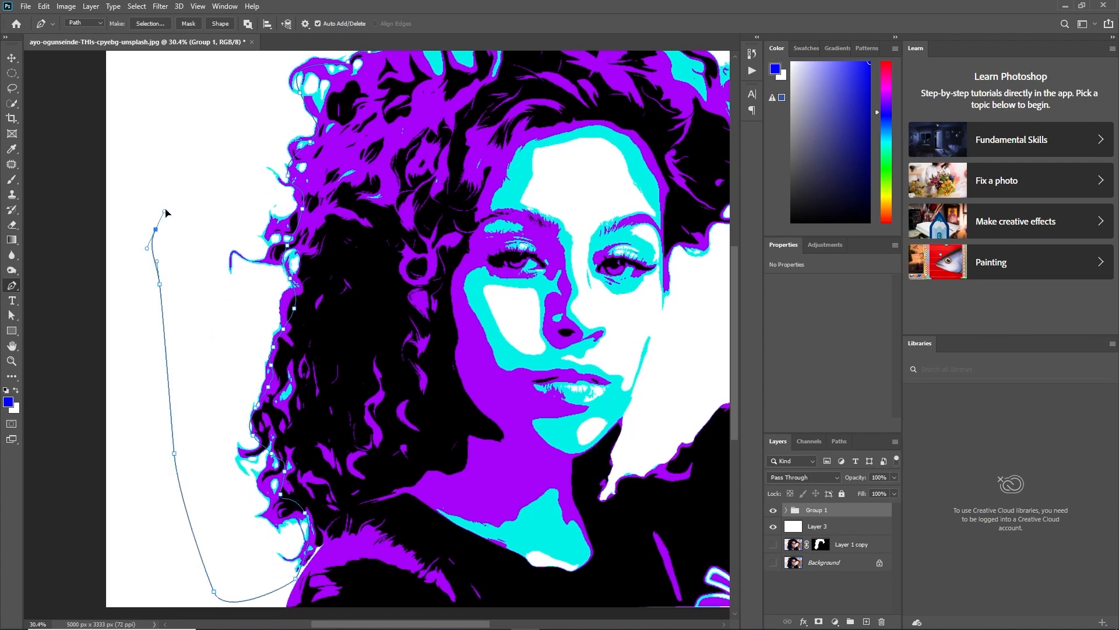
- Carry the path up through the white background and around above the canvas to its start, and convert it to a selection
left_click(157, 245)
scroll(163, 215, "up", 4)
left_click(237, 176)
left_click_drag(327, 138, 395, 130)
left_click(452, 165)
key("ctrl+Return")
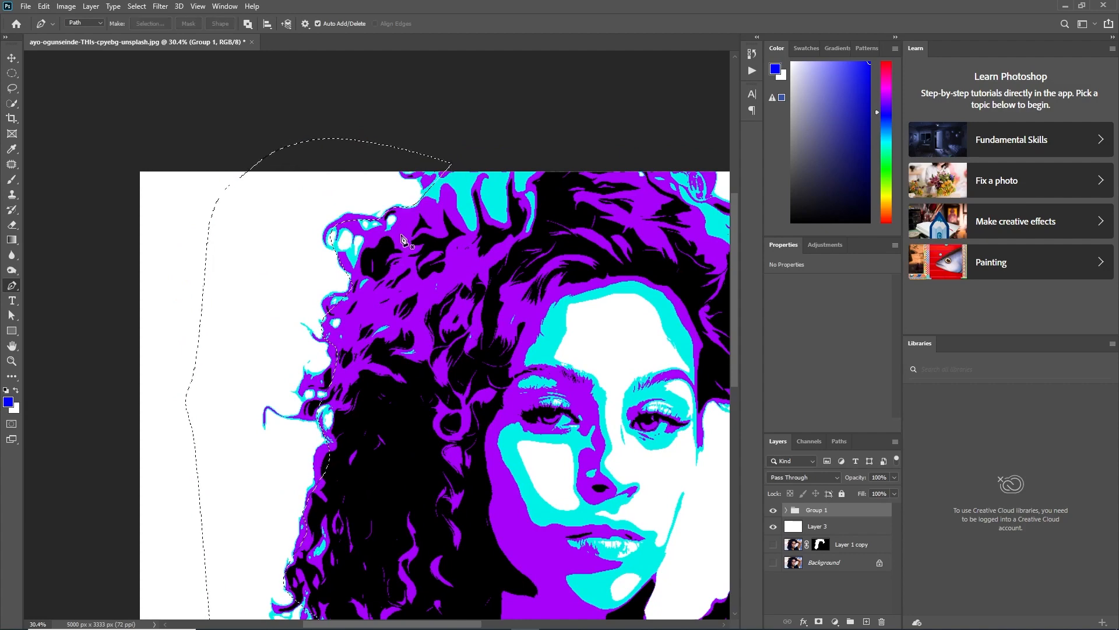
key("Delete")
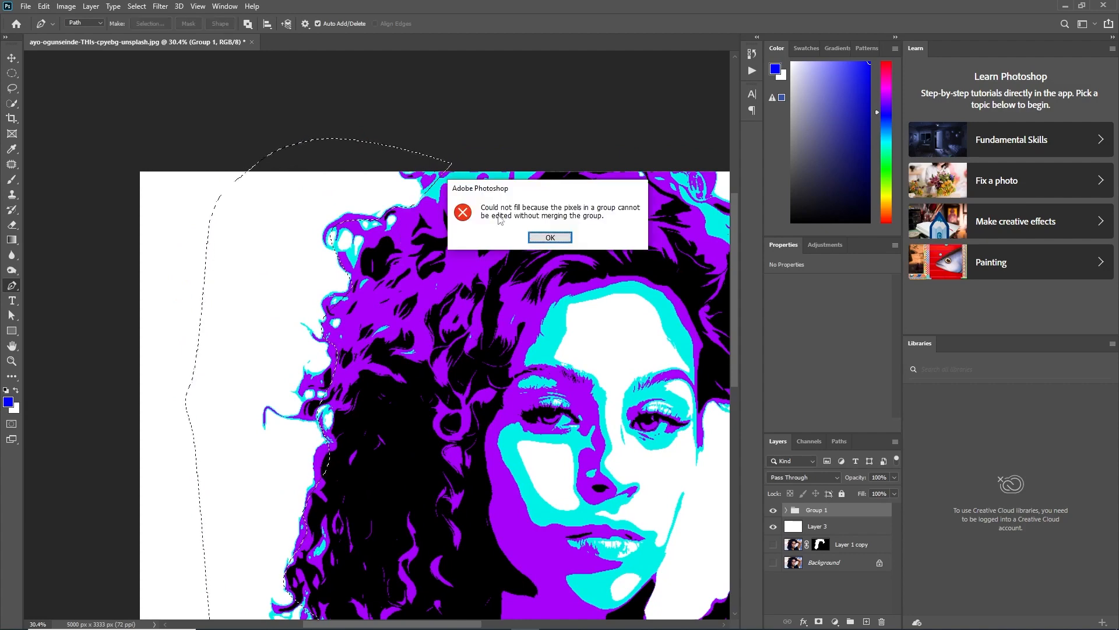
key("Return")
left_click(819, 529)
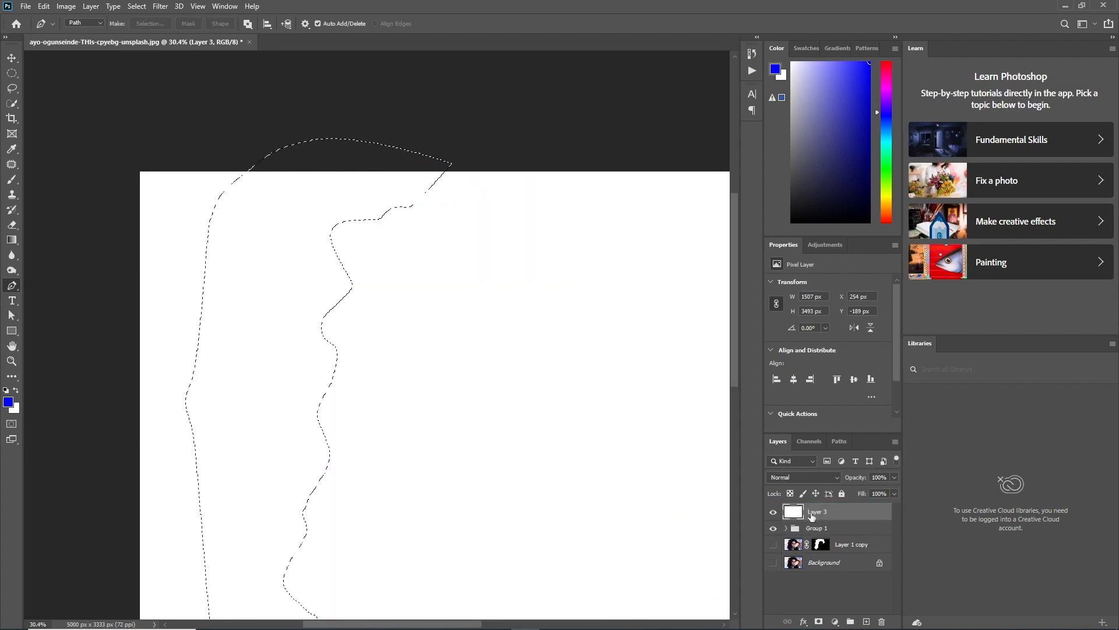
key("alt+BackSpace")
key("ctrl+z")
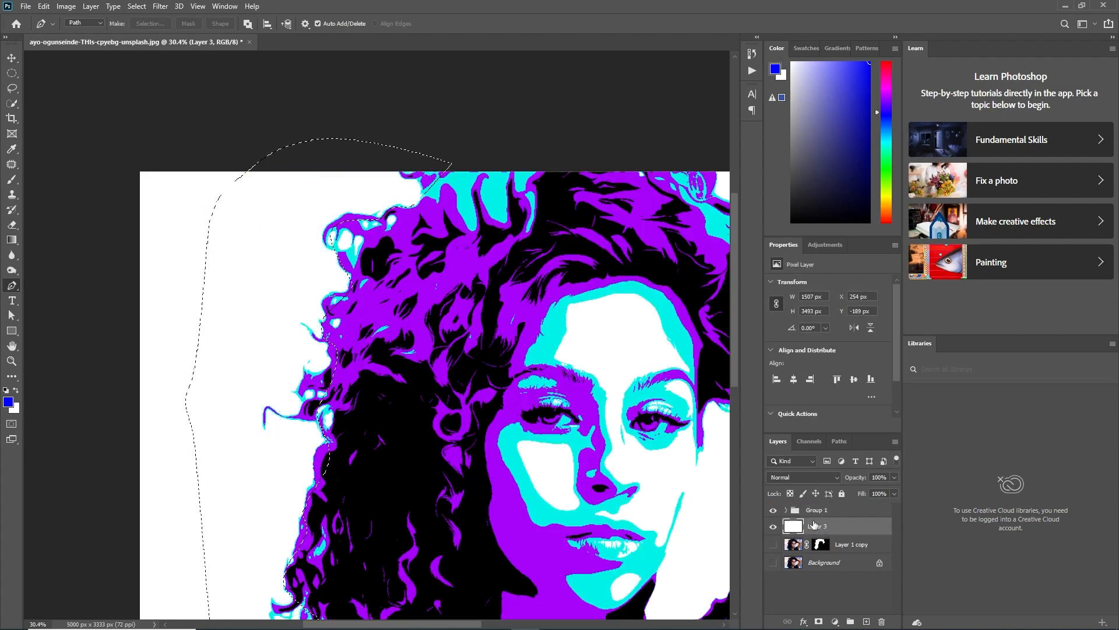
- Add a new empty layer while keeping the selection along the left hair edge
key("ctrl+shift+alt+n")
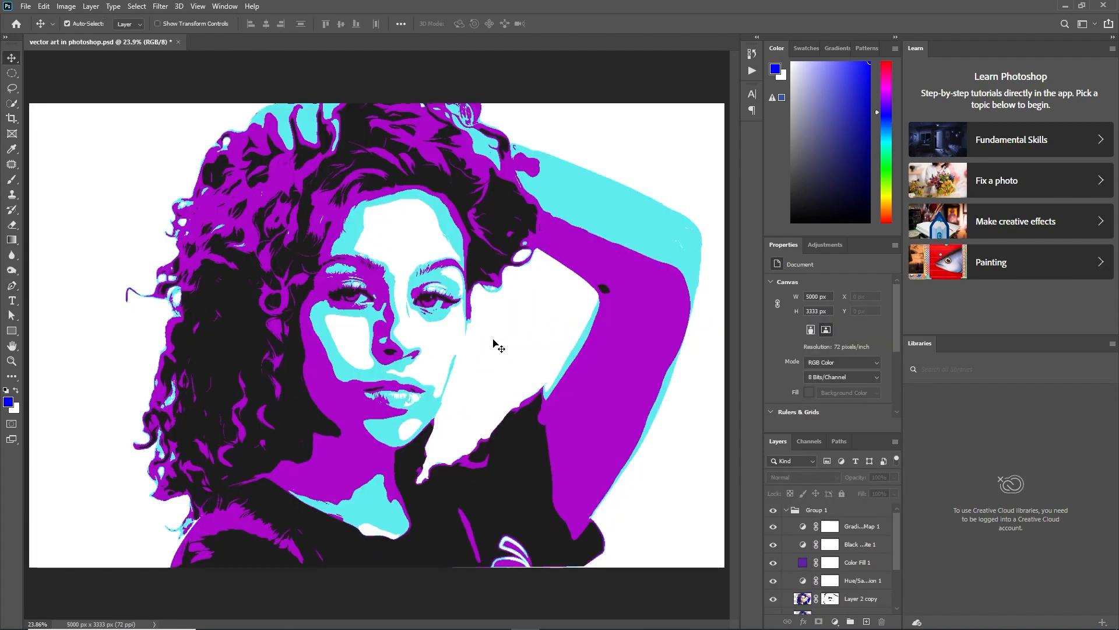
- Edit the Gradient Map 1 gradient and choose the first red-and-gold preset of the Texturelabs_4060_Vectortones set
left_click(870, 527)
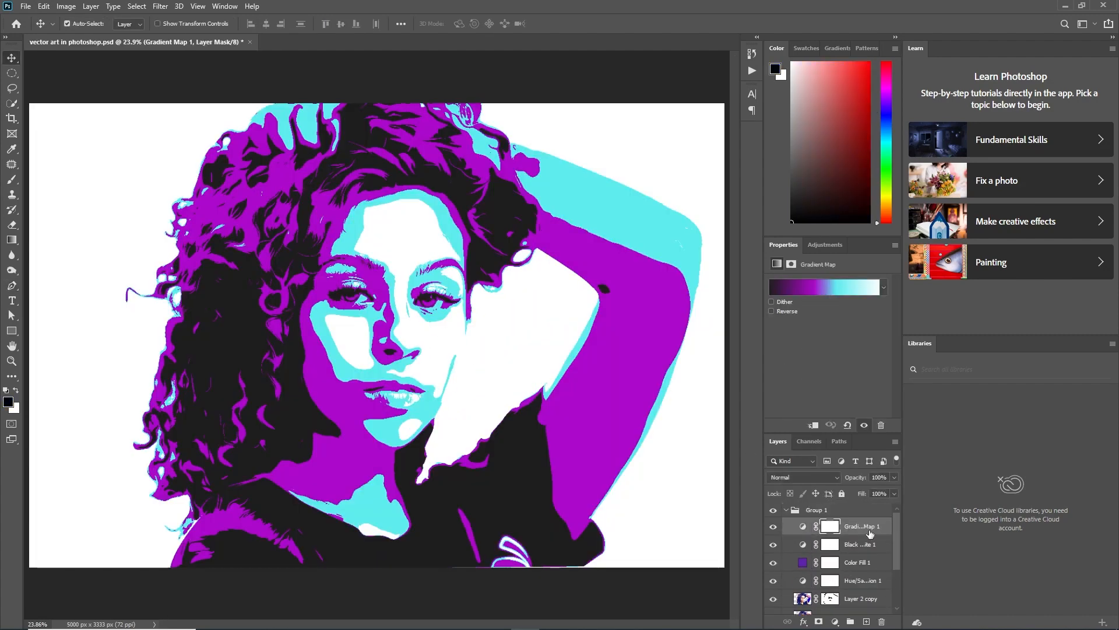
left_click(850, 543)
left_click(862, 526)
left_click(820, 288)
scroll(905, 199, "down", 5)
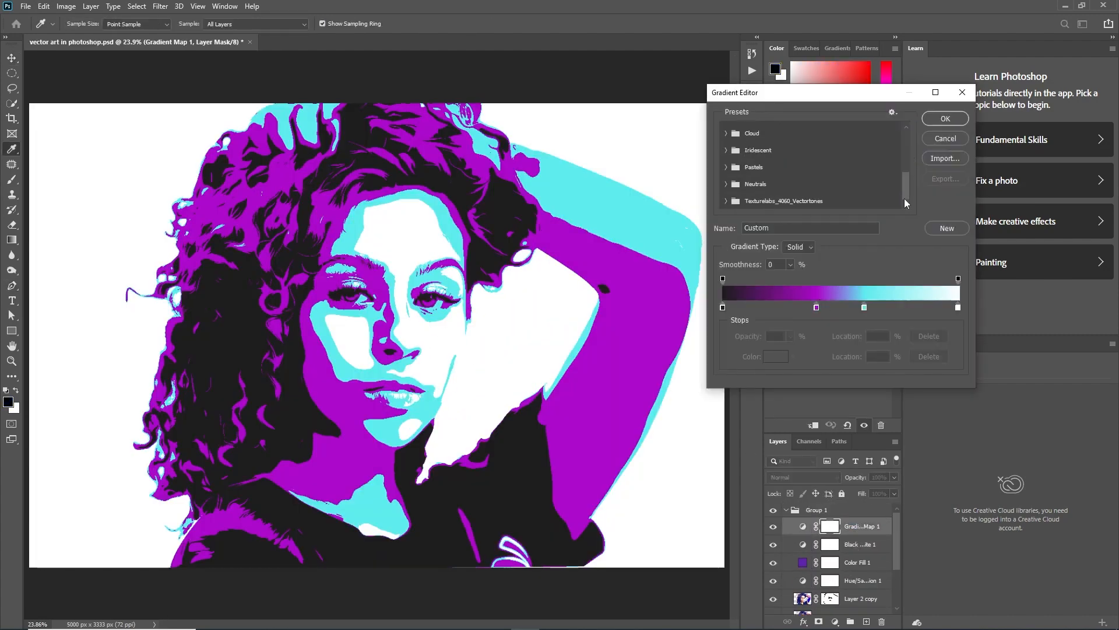
left_click(727, 204)
left_click(740, 181)
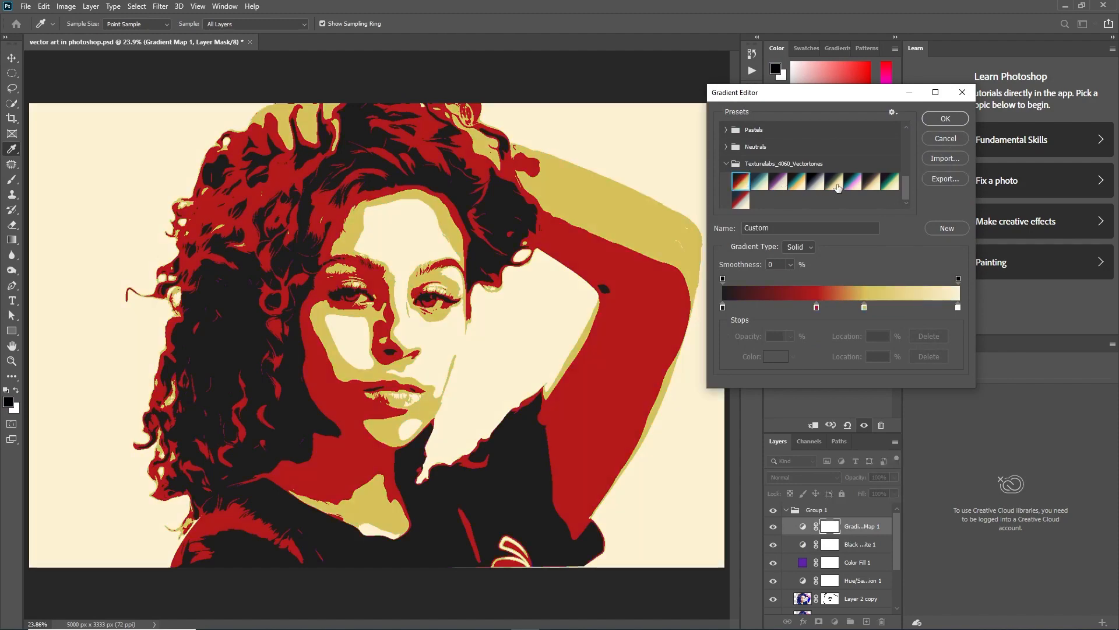
- Compare the green and brown Vectortones presets with the red-and-gold one on the portrait
left_click(838, 187)
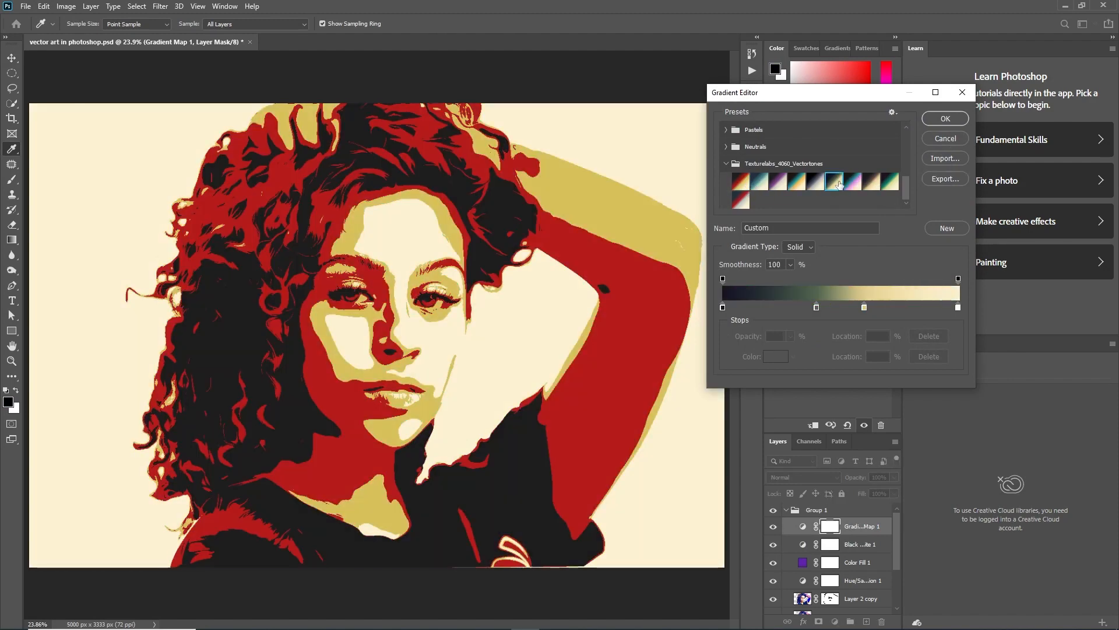
left_click(869, 184)
left_click(890, 181)
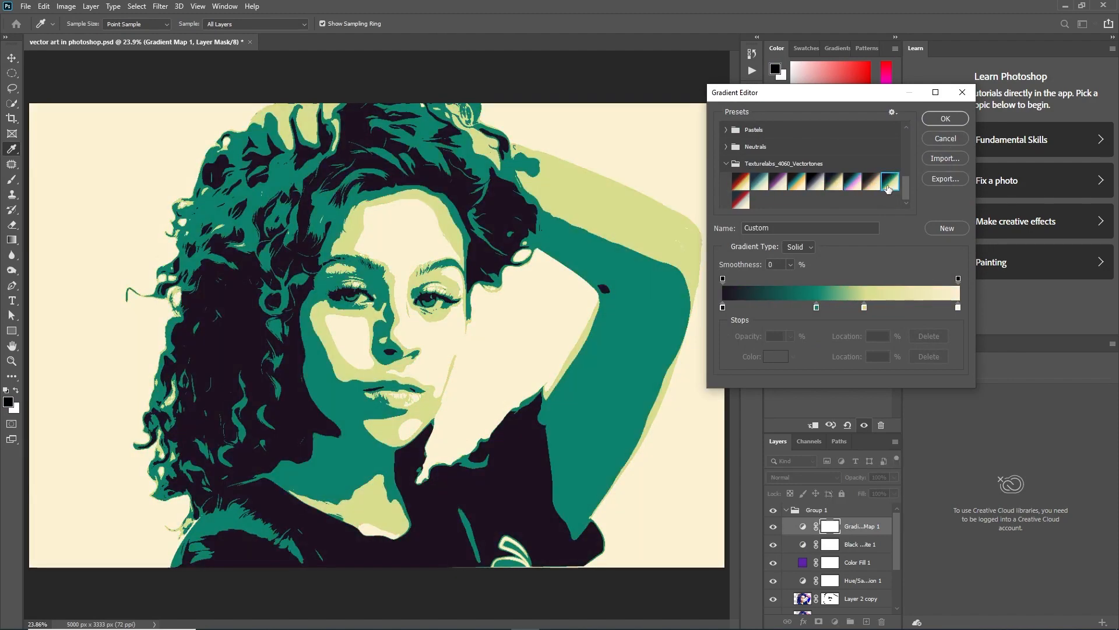
left_click(740, 200)
left_click(740, 181)
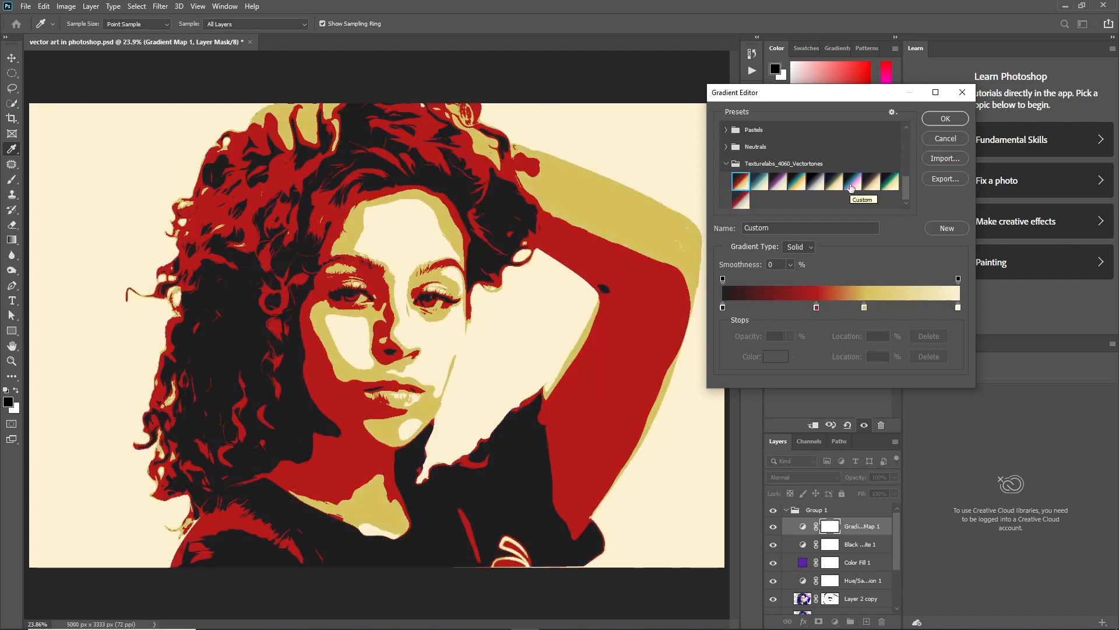
left_click(869, 183)
left_click(891, 182)
left_click(835, 181)
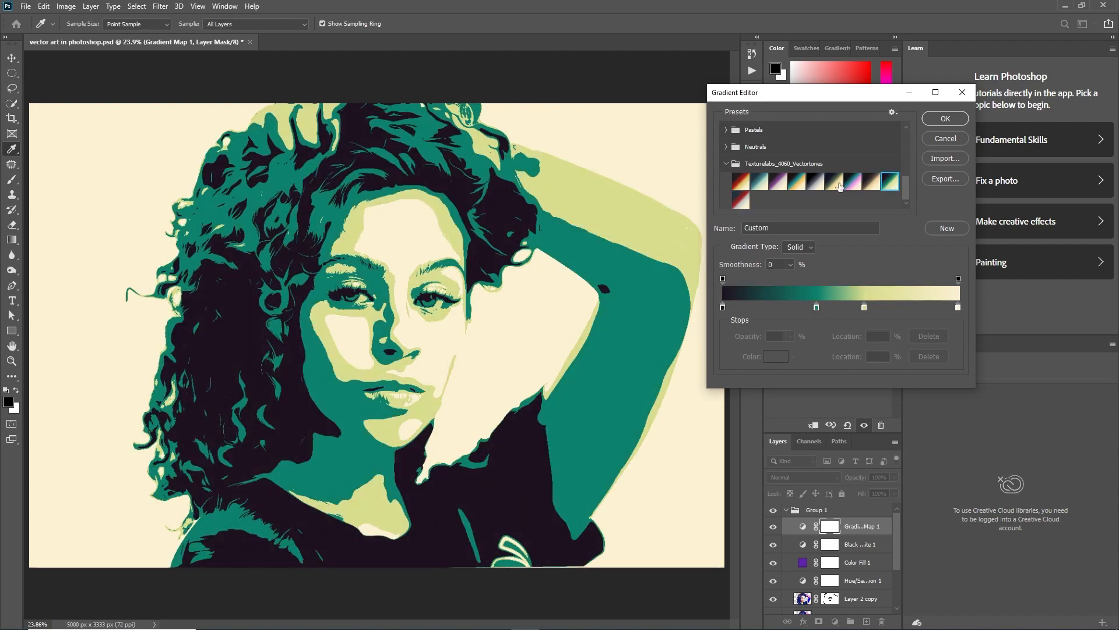
left_click(740, 182)
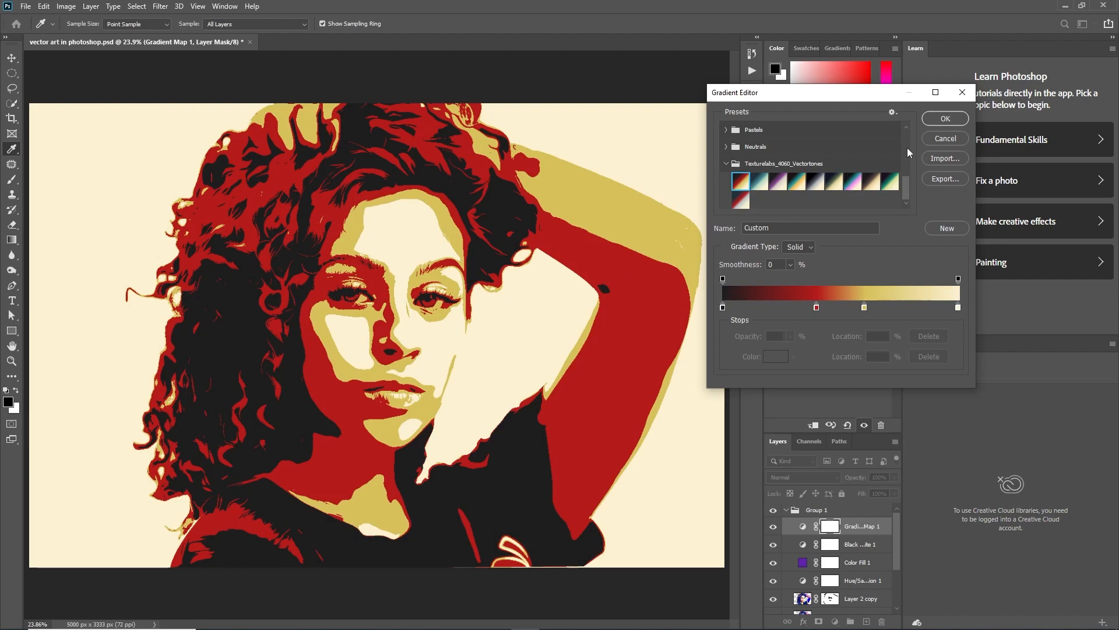
- Try the remaining Vectortones presets on the portrait, including the muted green, brown, blue-grey and teal-and-pink ones
left_click(873, 182)
left_click(742, 185)
left_click(760, 181)
left_click(779, 182)
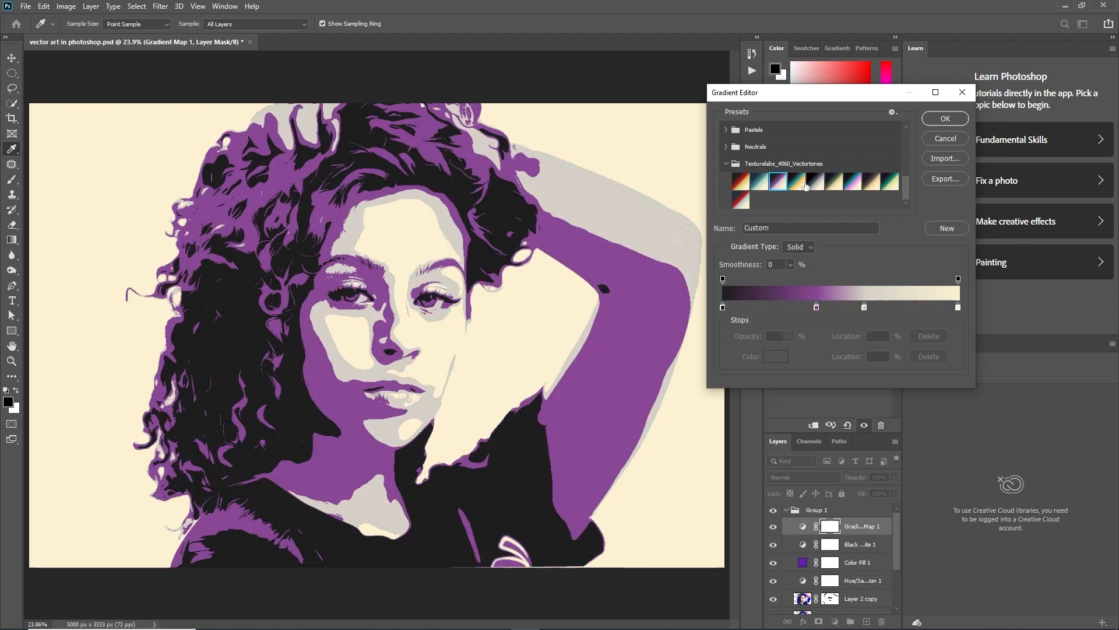
left_click(798, 185)
left_click(834, 182)
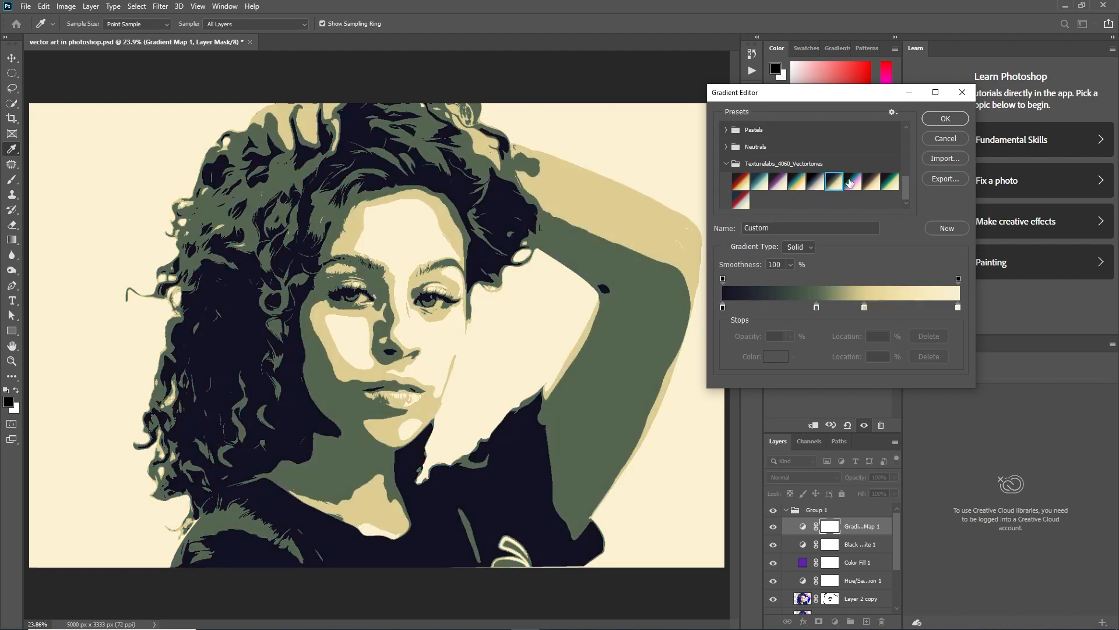
left_click(852, 182)
left_click(871, 183)
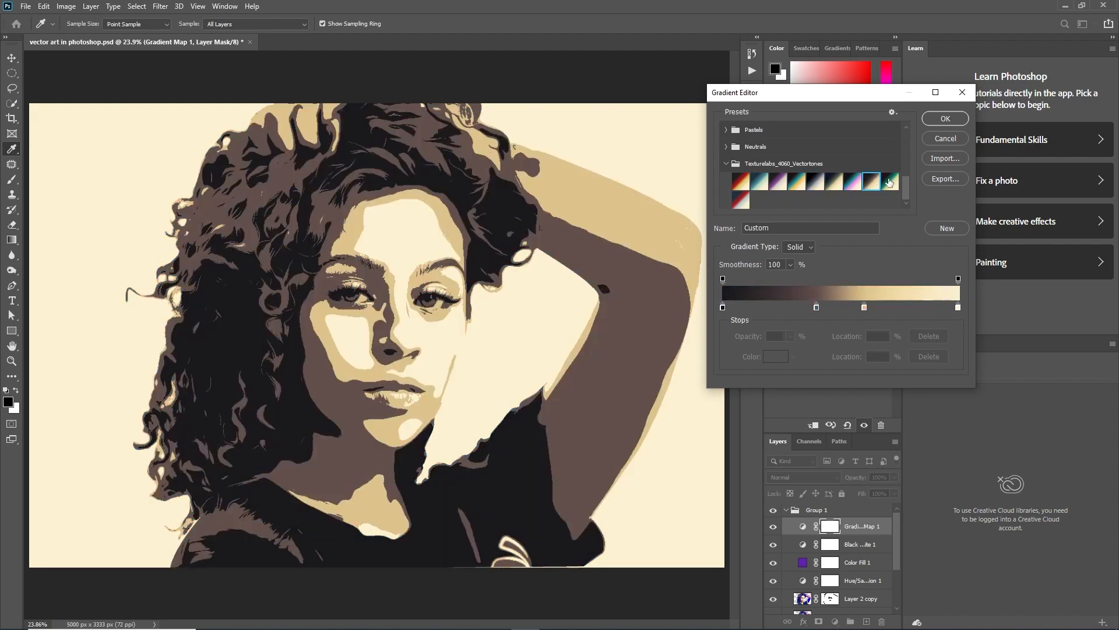
left_click(741, 200)
left_click(740, 182)
left_click(798, 183)
left_click(814, 183)
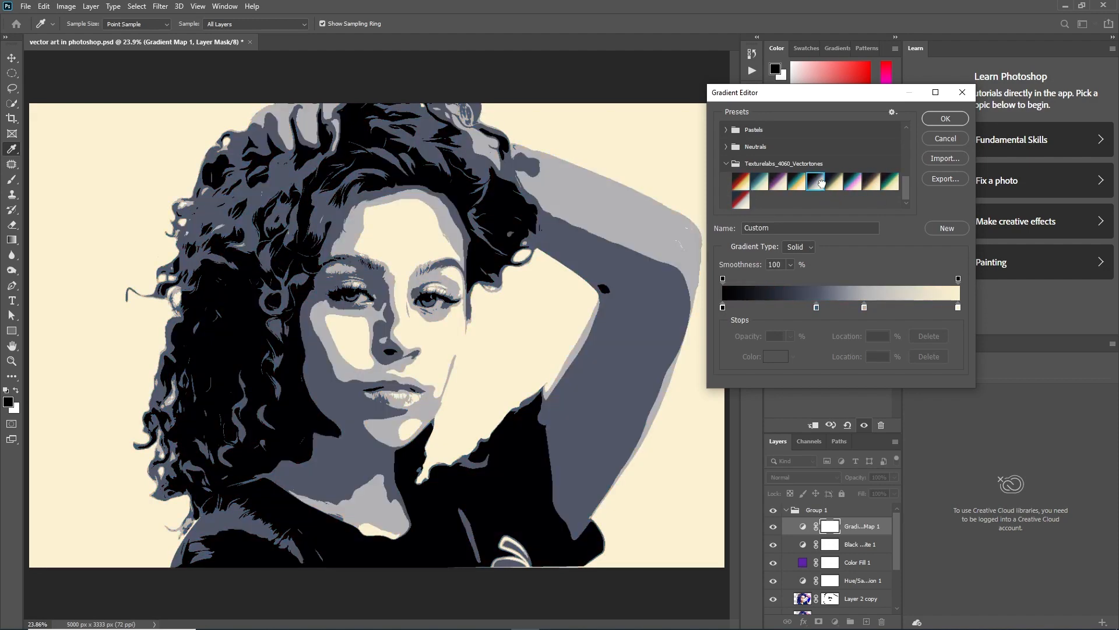
left_click(798, 182)
left_click(853, 183)
- Apply the purple, grey and cream Vectortones preset to the gradient map and check the recoloured portrait
left_click(778, 182)
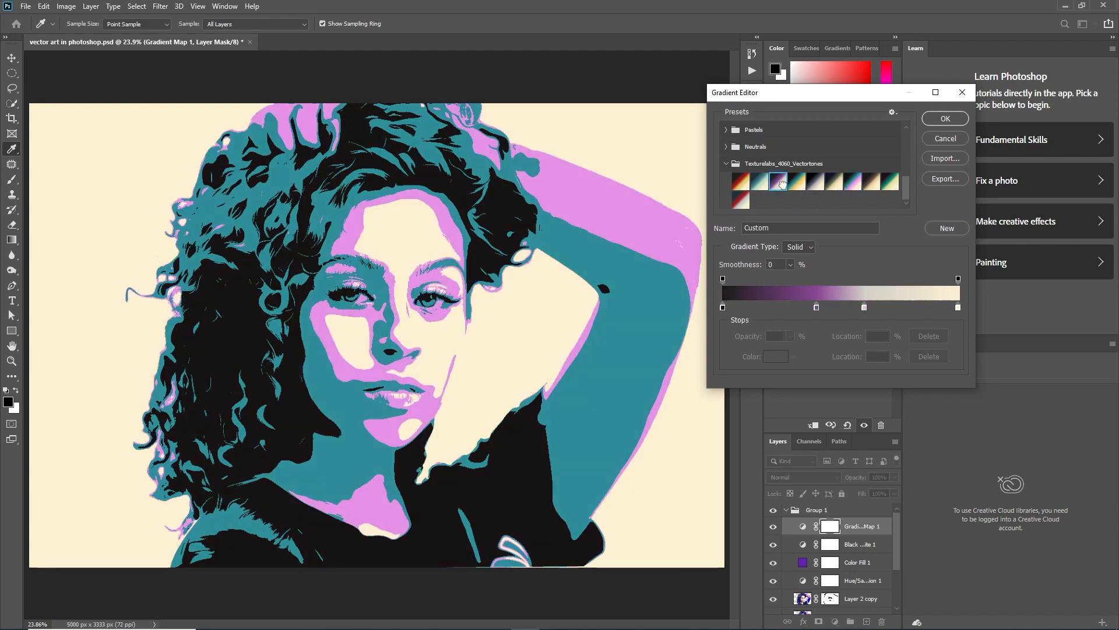
left_click(945, 118)
scroll(533, 279, "down", 5)
scroll(532, 279, "up", 5)
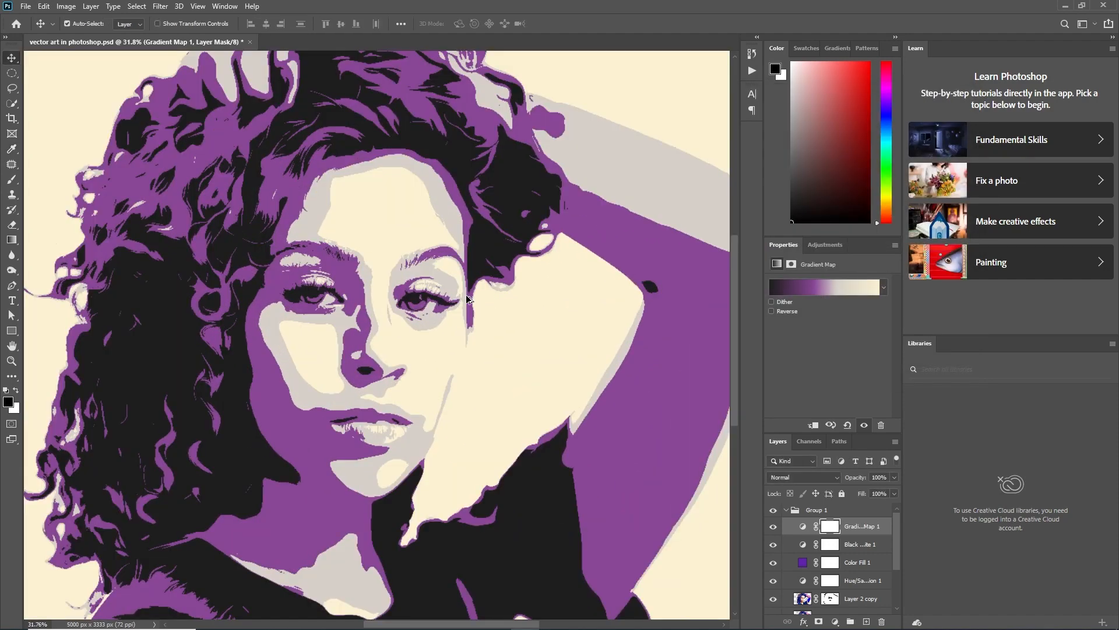
key("ctrl+0")
- Try the teal-and-pink Vectortones preset on the gradient map and undo it in favour of the purple one
left_click(824, 285)
left_click(784, 202)
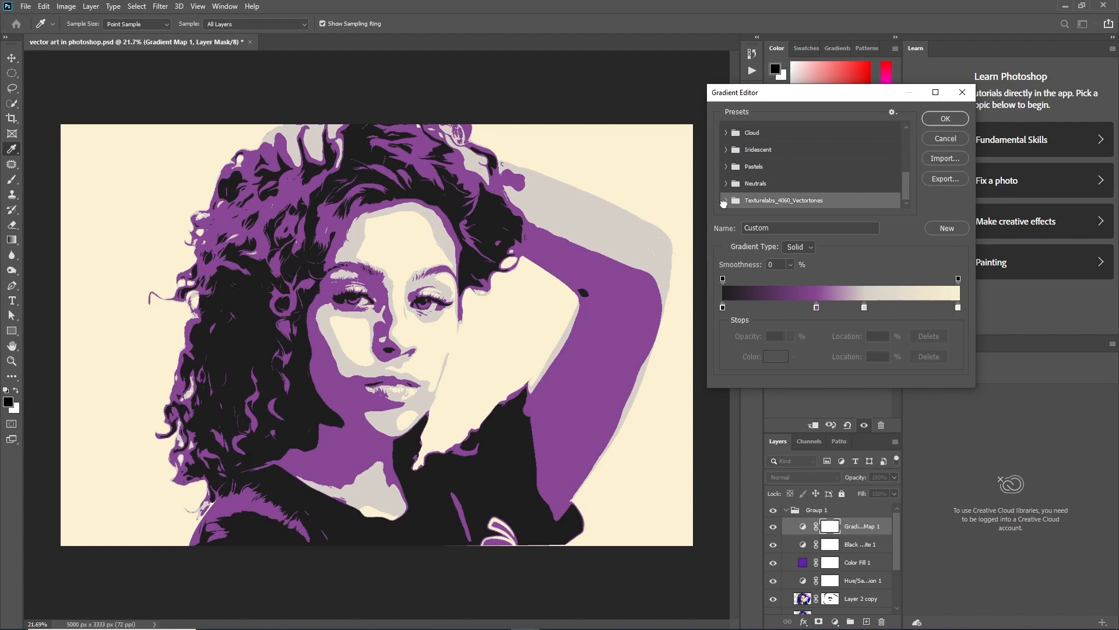
left_click(852, 190)
left_click(945, 118)
scroll(496, 276, "down", 3)
scroll(451, 312, "up", 3)
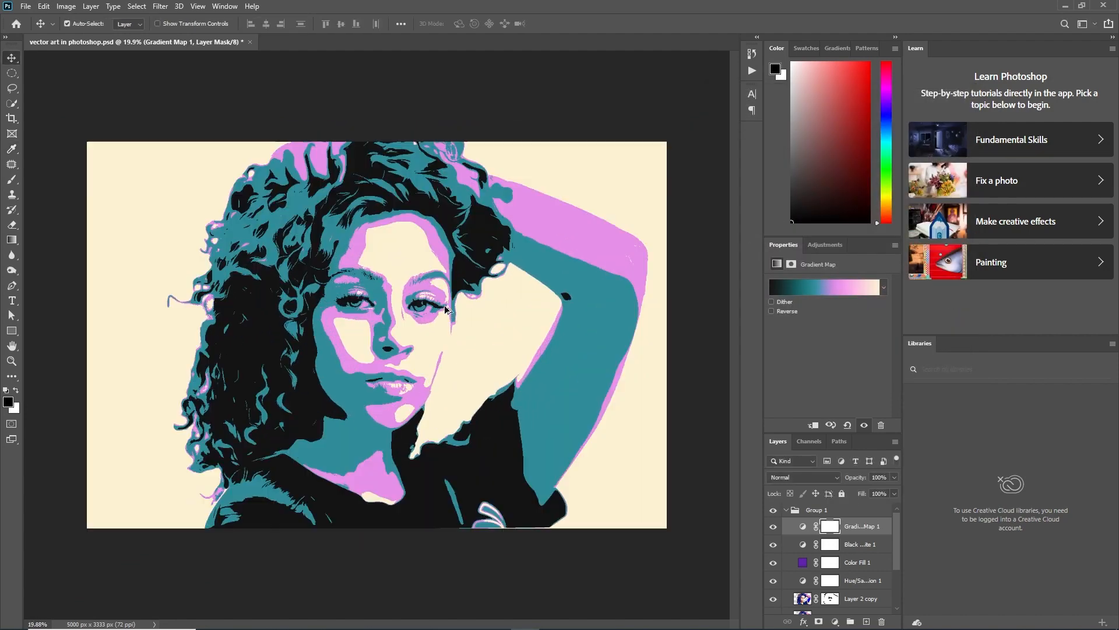
key("ctrl+z")
scroll(447, 310, "down", 2)
scroll(448, 310, "up", 2)
scroll(461, 305, "up", 2)
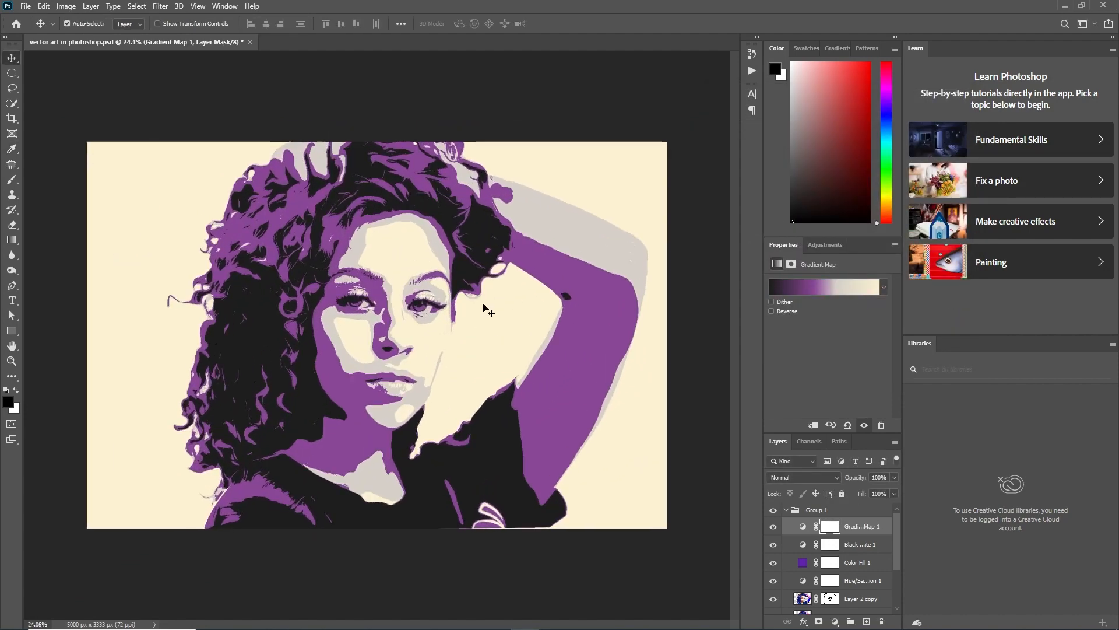
- Inspect the layers in Group 1, checking the effect of Layer 2 copy, and select Layer 2
left_click(824, 562)
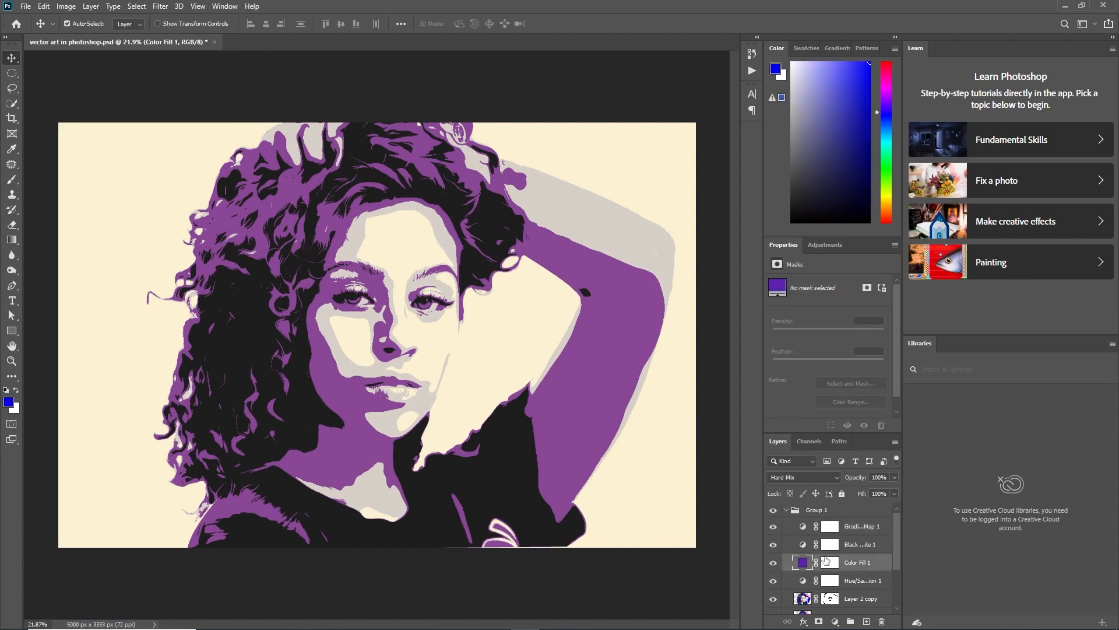
scroll(852, 544, "down", 2)
left_click(848, 572)
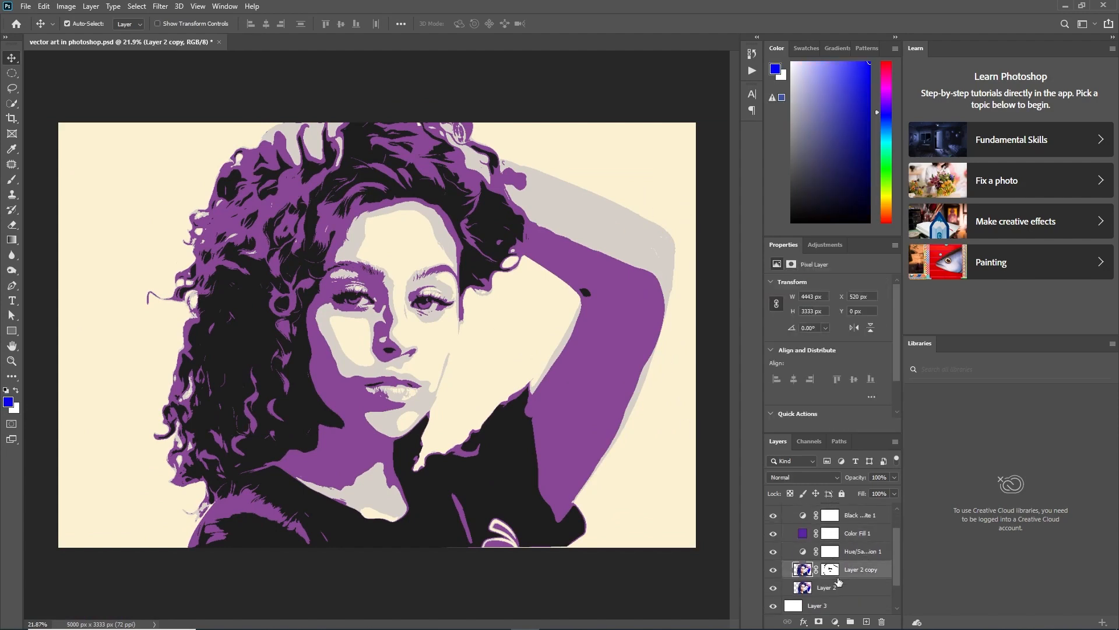
left_click(773, 573)
left_click(773, 574)
scroll(773, 577, "down", 1)
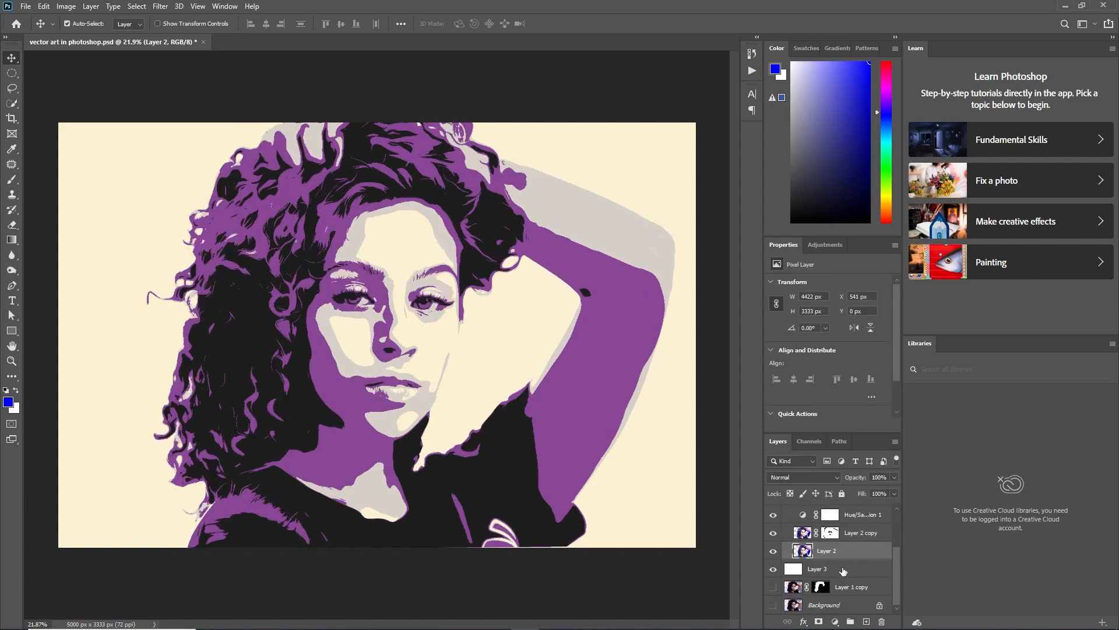
- Open the sunburst artwork Texturelabs_Vector_125.eps as a separate document
mouse_move(326, 626)
left_click(26, 6)
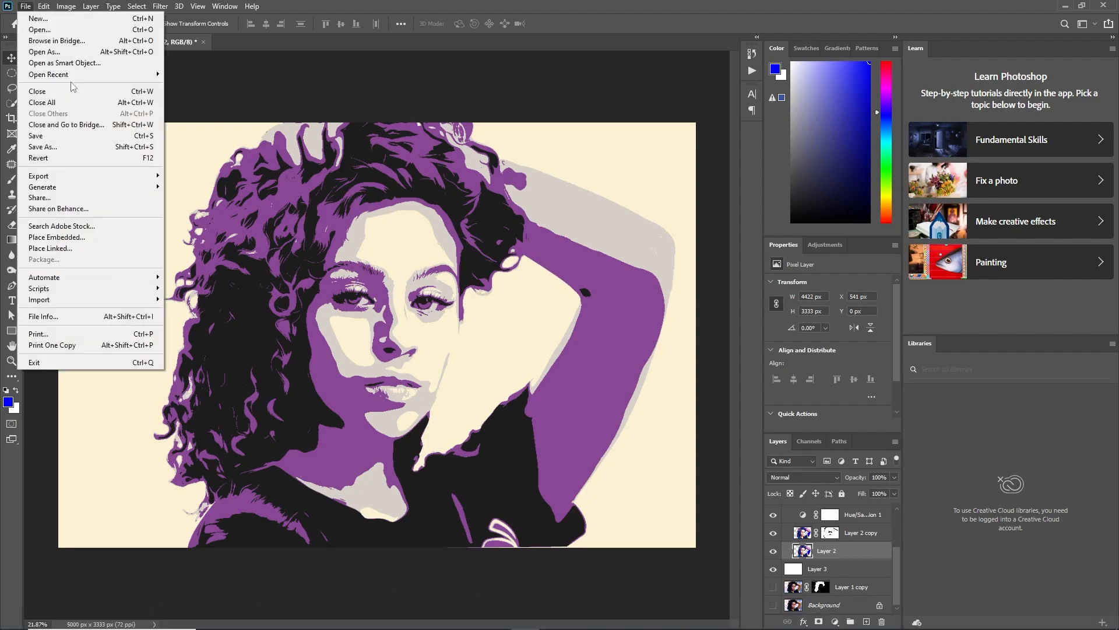
left_click(46, 41)
double_click(516, 105)
left_click(643, 174)
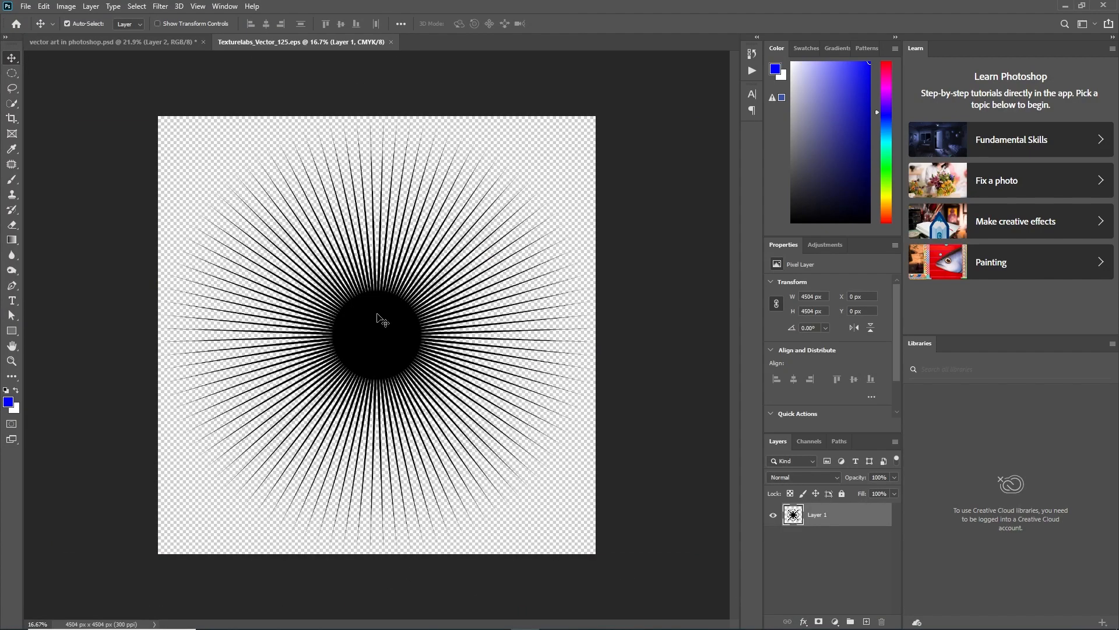
- Bring the sunburst into the vector art in photoshop.psd document and place its layer directly below Layer 2 in Group 1
left_click(117, 42)
left_click_drag(118, 47, 384, 336)
left_click_drag(828, 561, 843, 589)
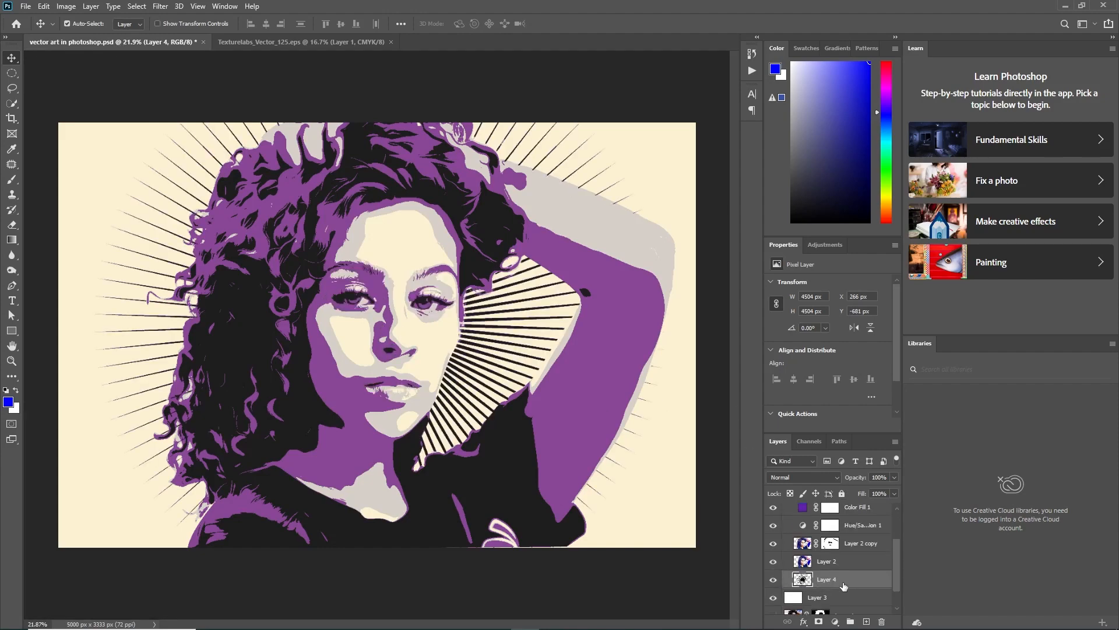
- Enlarge the sunburst to 134.62%, shift it slightly left behind the head, and stretch its width to 149.11%
key("ctrl+t")
key("ctrl+0")
left_click_drag(616, 562, 733, 601)
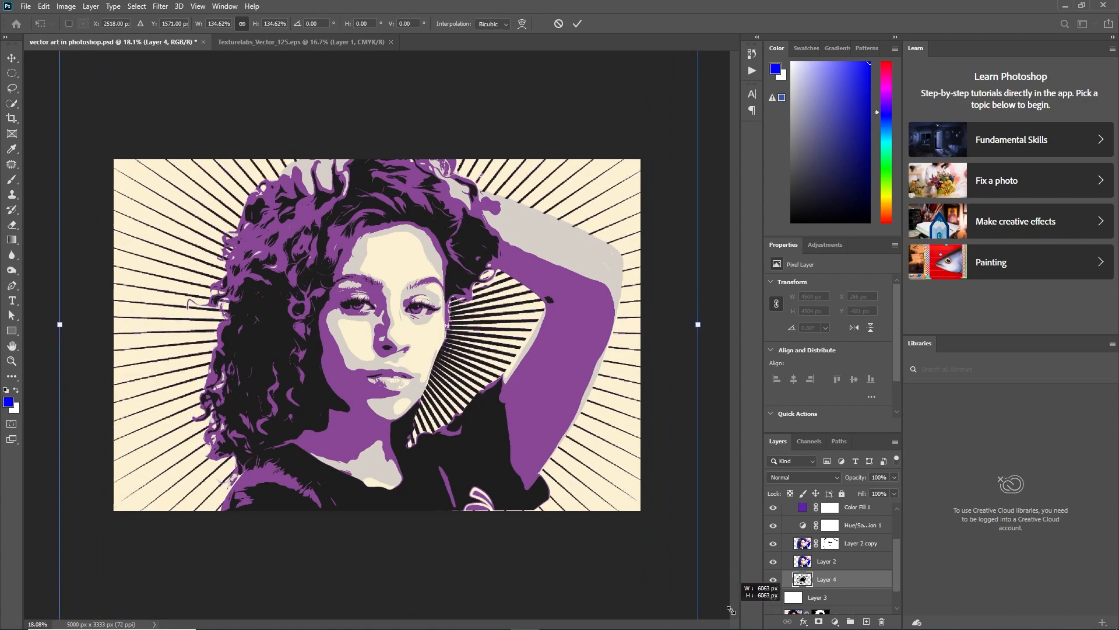
left_click_drag(675, 487, 665, 487)
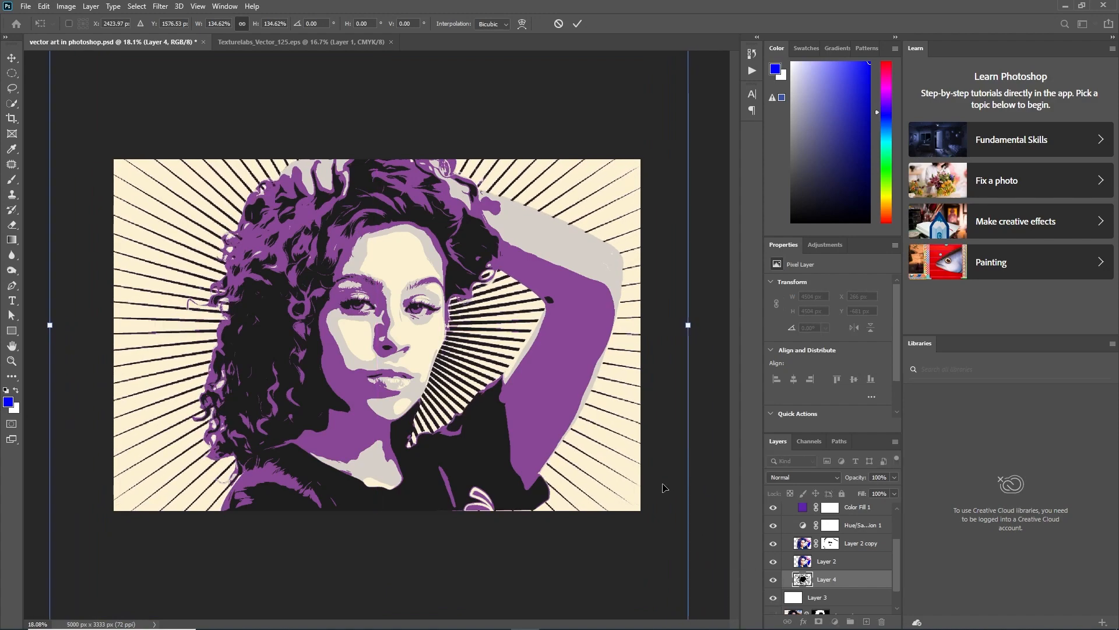
left_click_drag(690, 325, 726, 325)
key("Return")
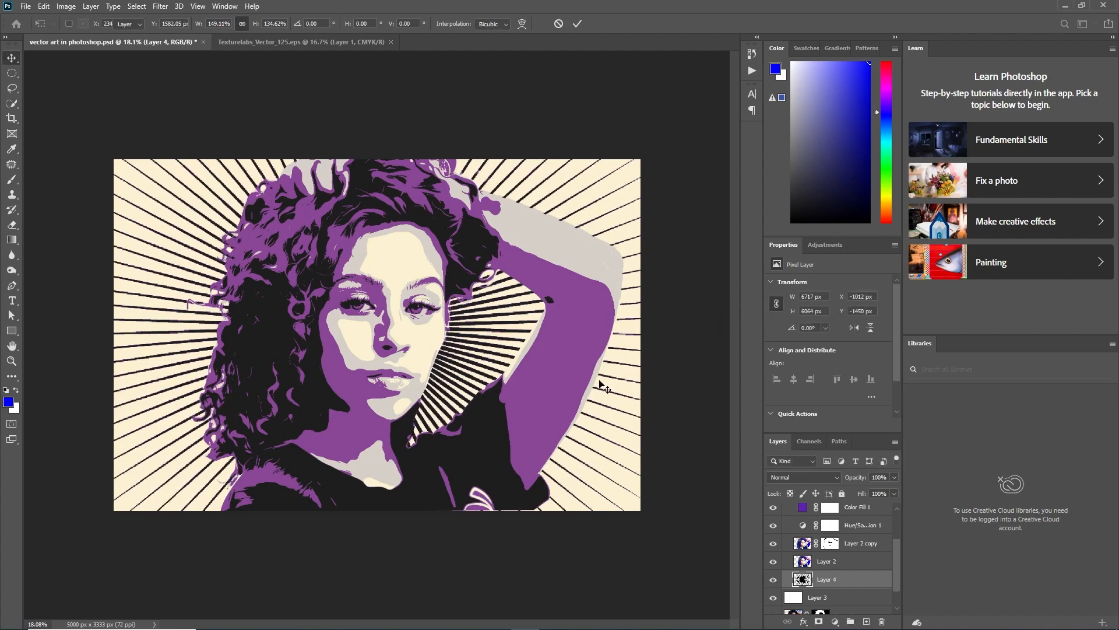
scroll(490, 414, "down", 2)
scroll(491, 411, "up", 2)
scroll(525, 437, "down", 2)
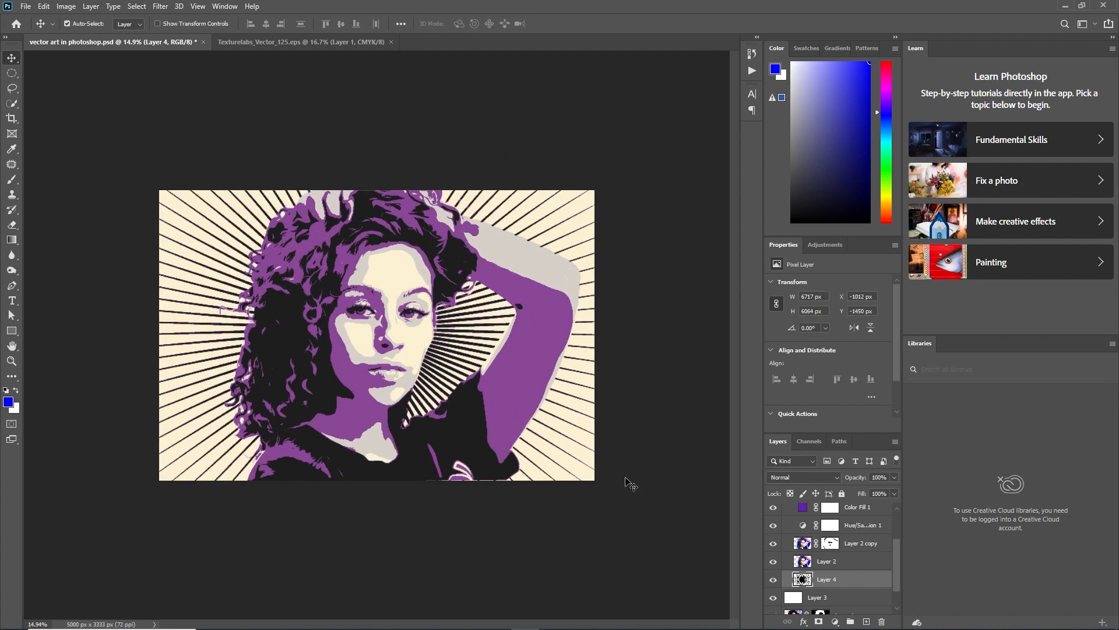
left_click(583, 456, "ctrl")
left_click(832, 589)
scroll(832, 577, "down", 2)
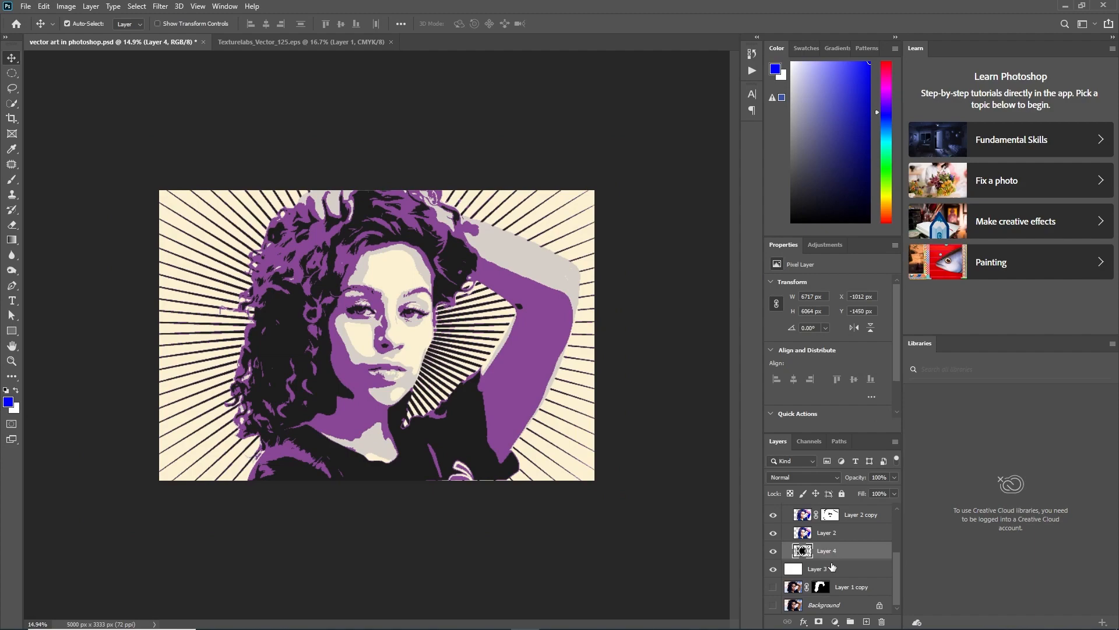
- Open the halftone texture Texturelabs_Grunge_219L.png as a separate document and convert it to RGB Color mode
left_click(26, 6)
left_click(36, 27)
left_click(393, 102)
double_click(393, 102)
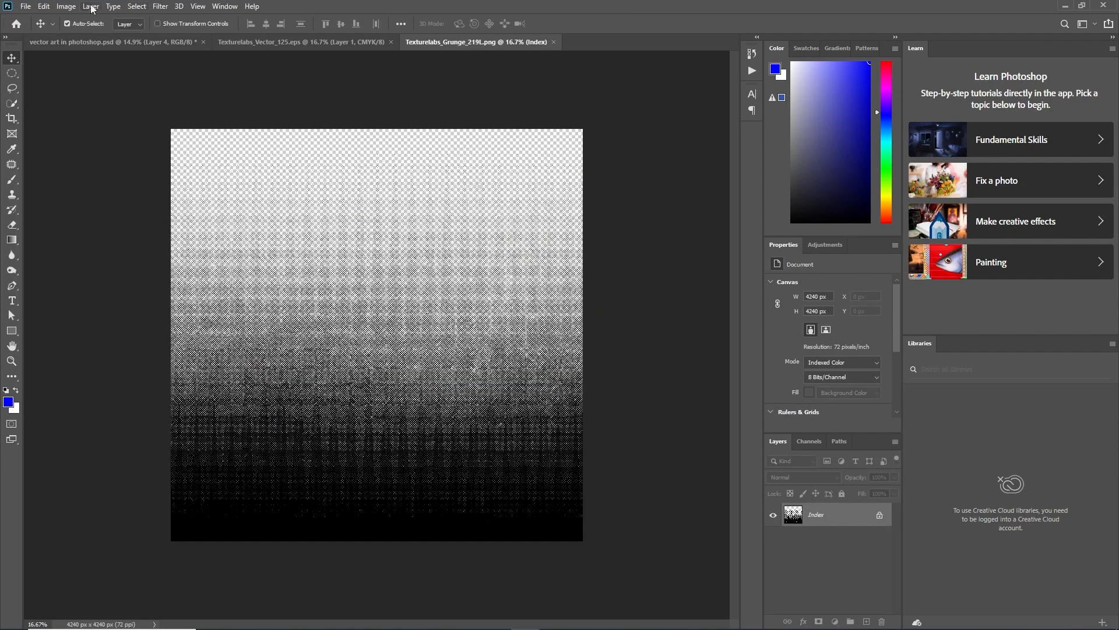
left_click(66, 6)
mouse_move(146, 20)
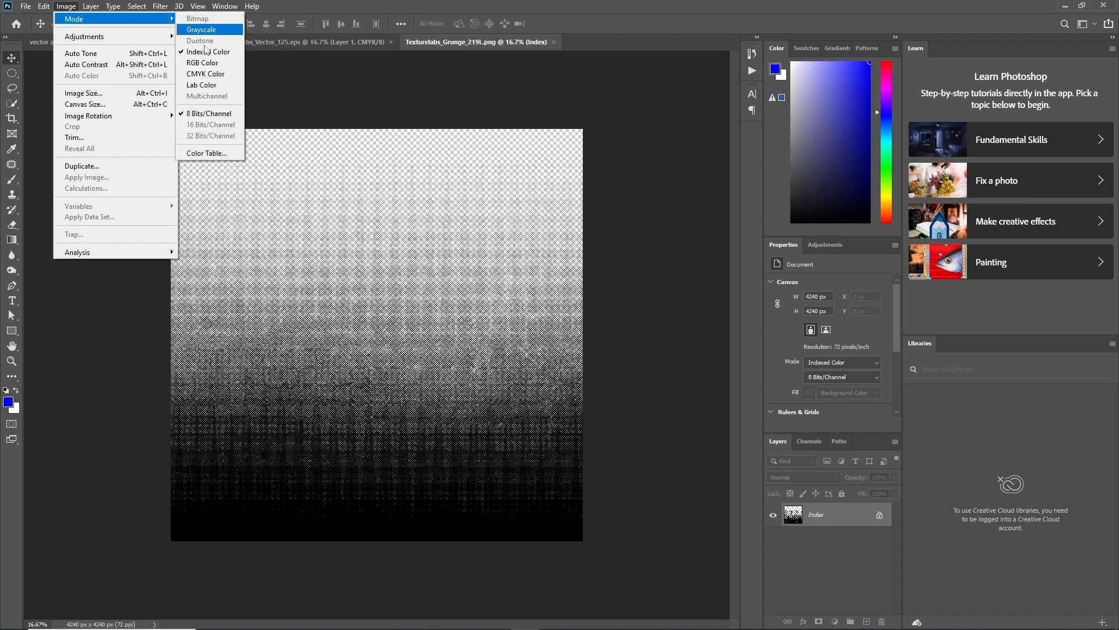
left_click(203, 62)
- Bring the halftone texture into the vector art in photoshop.psd document directly above Layer 4 and enlarge it to cover the canvas, about 5332 × 5328 px
left_click(111, 42)
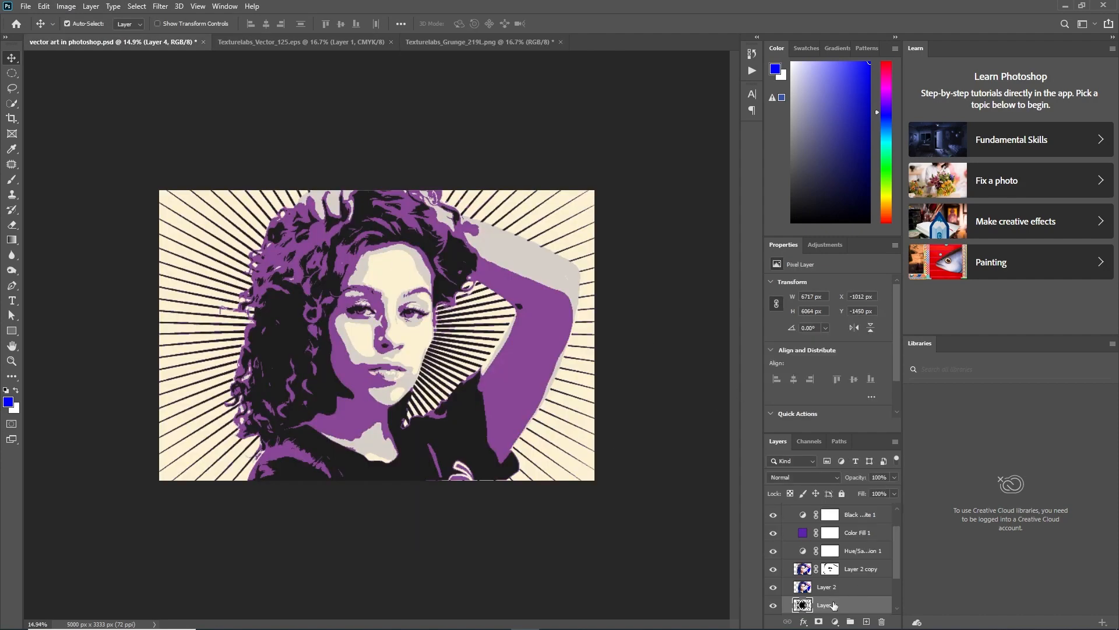
left_click_drag(882, 487, 863, 491)
left_click(480, 42)
left_click_drag(175, 137, 388, 356)
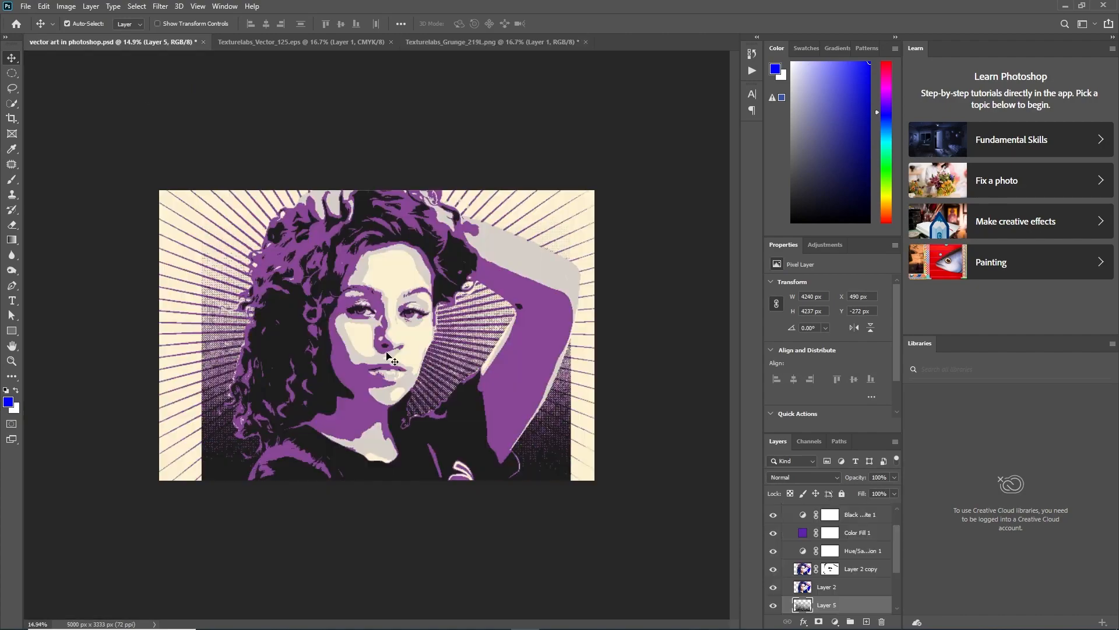
key("ctrl+t")
left_click_drag(569, 534, 543, 479)
- Reduce the opacity of the halftone texture on Layer 5 to 77%
left_click(870, 534)
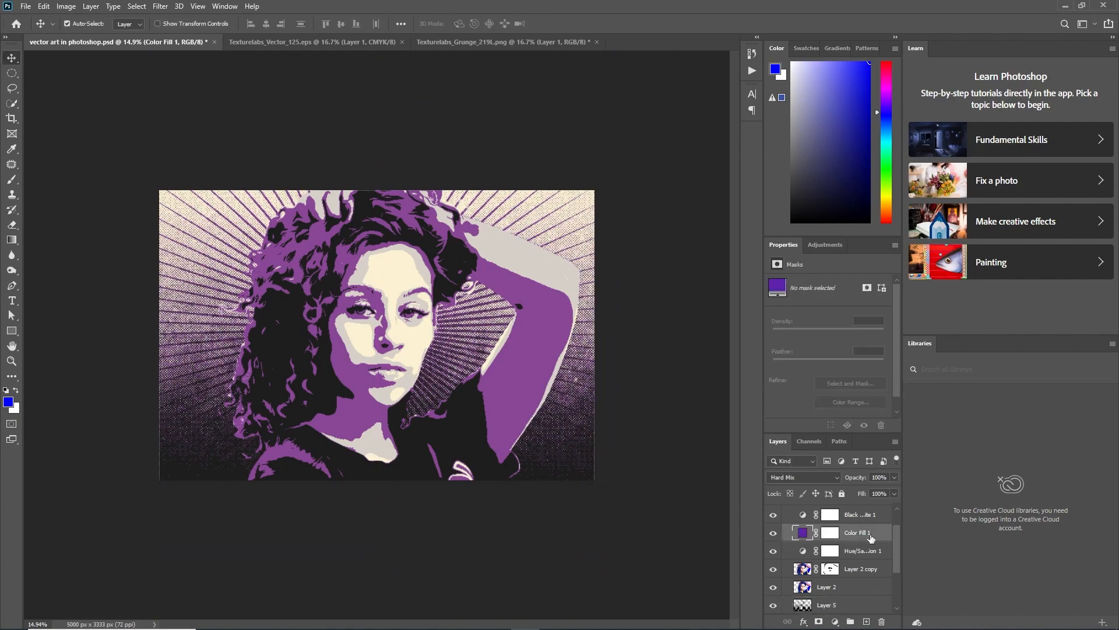
left_click(821, 606)
left_click(893, 477)
mouse_move(868, 492)
left_mouse_down()
mouse_move(857, 491)
mouse_move(896, 493)
mouse_move(877, 494)
left_mouse_up()
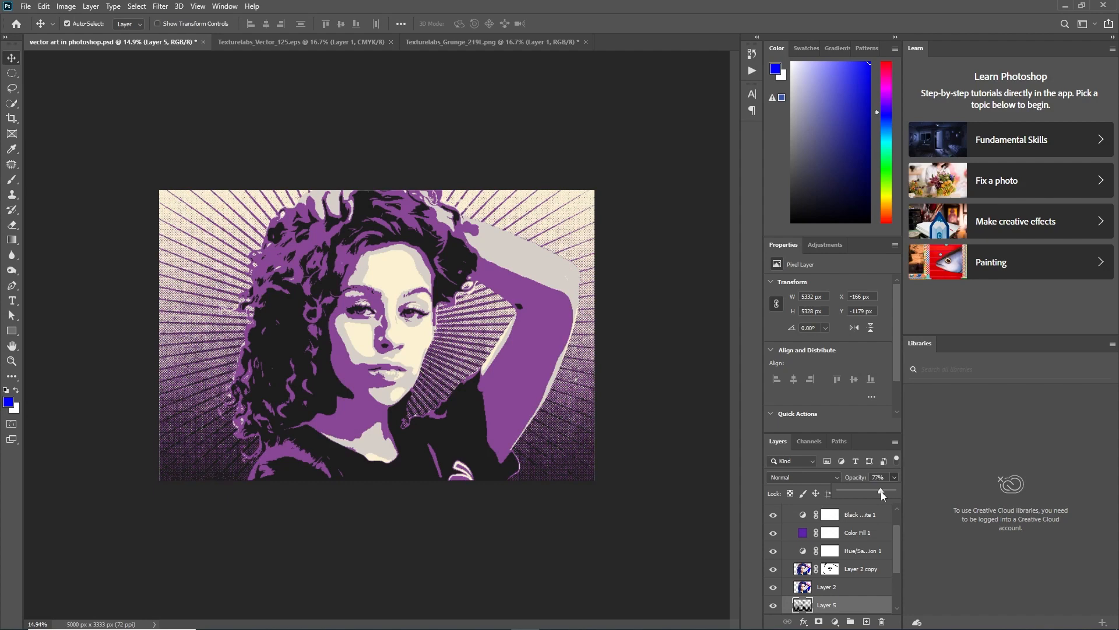
- Open Texturelabs_Grunge_214XL.jpg, bring it into the portrait document as a layer above Group 1, and set its blend mode to Screen
left_click(102, 88)
key("ctrl+o")
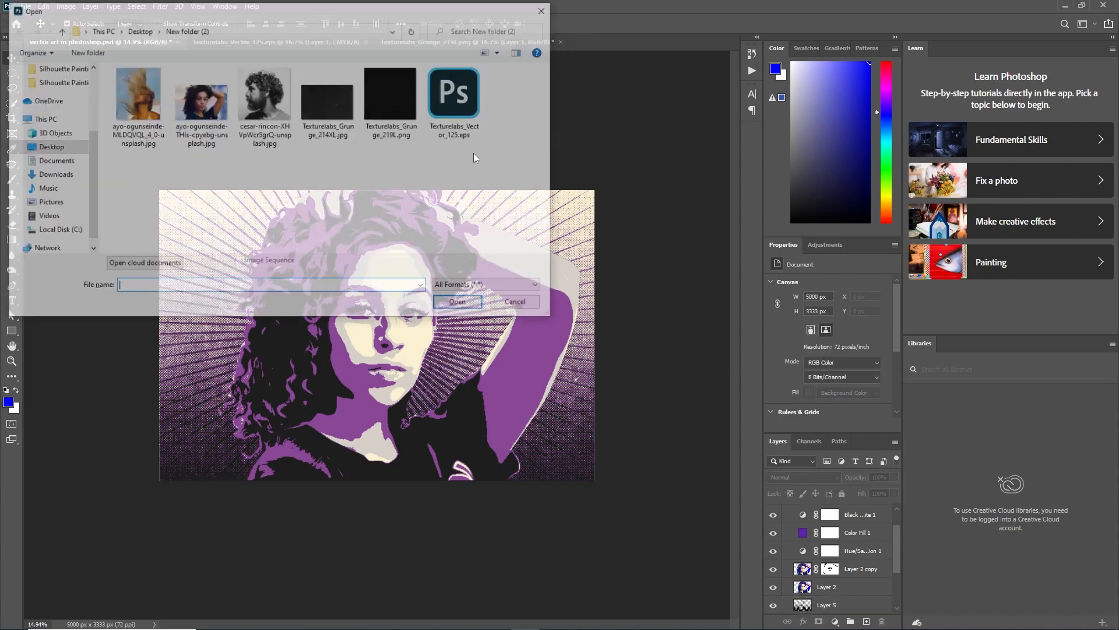
double_click(329, 99)
left_click_drag(448, 379, 262, 245)
left_click(805, 477)
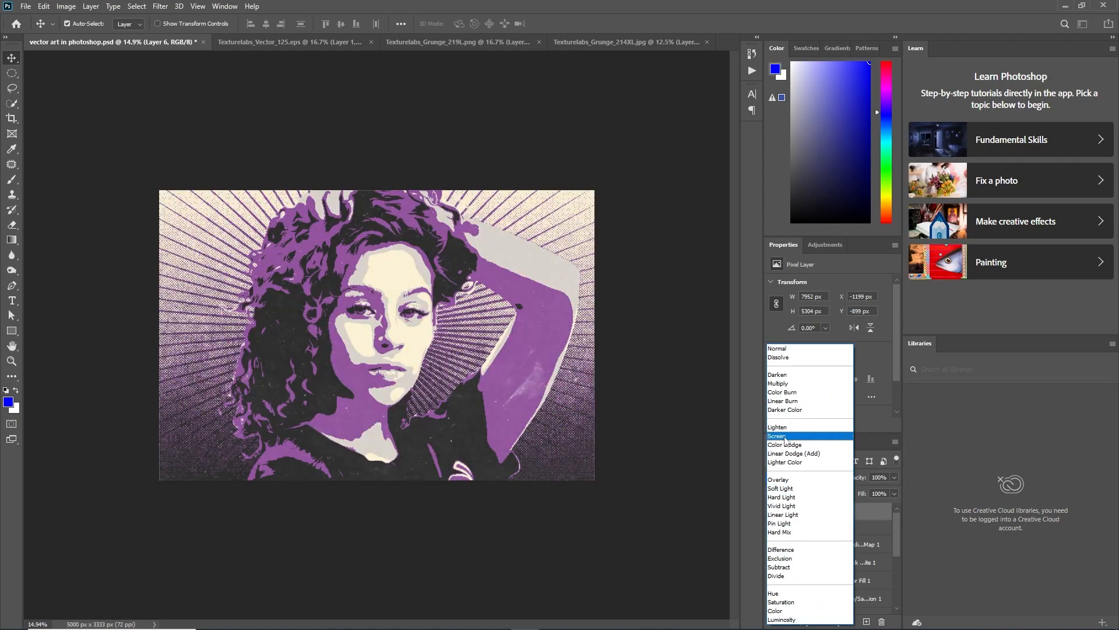
left_click(786, 437)
- Compare the artwork with and without the grunge texture on Layer 6
left_click(774, 513)
left_click(773, 513)
left_click(774, 513)
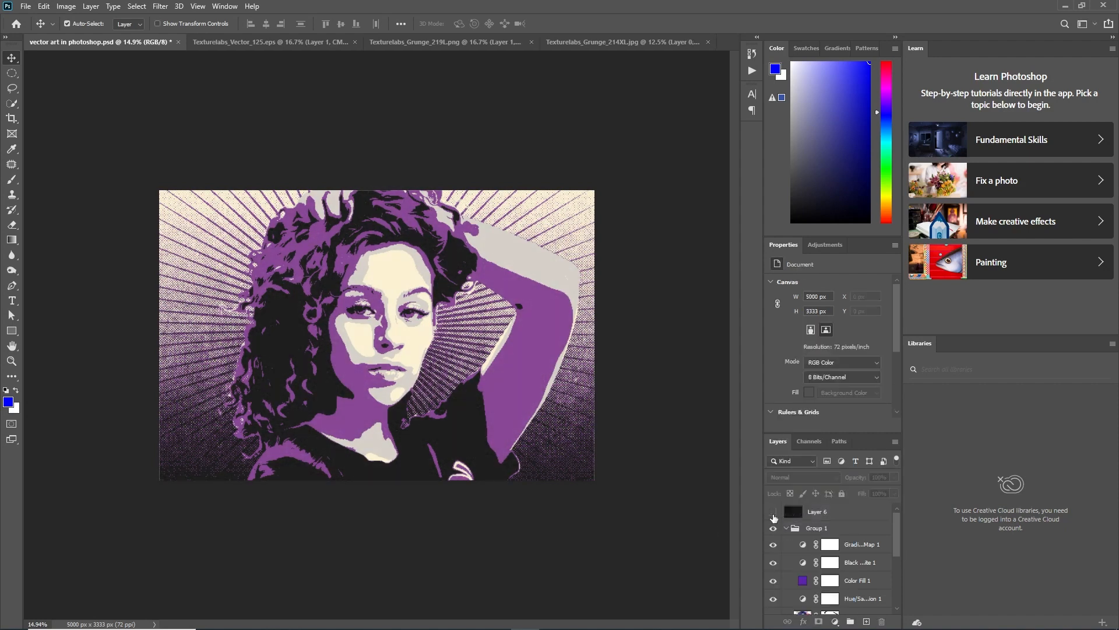
left_click(774, 513)
left_click(773, 513)
left_click(774, 512)
left_click(773, 512)
left_click(773, 512)
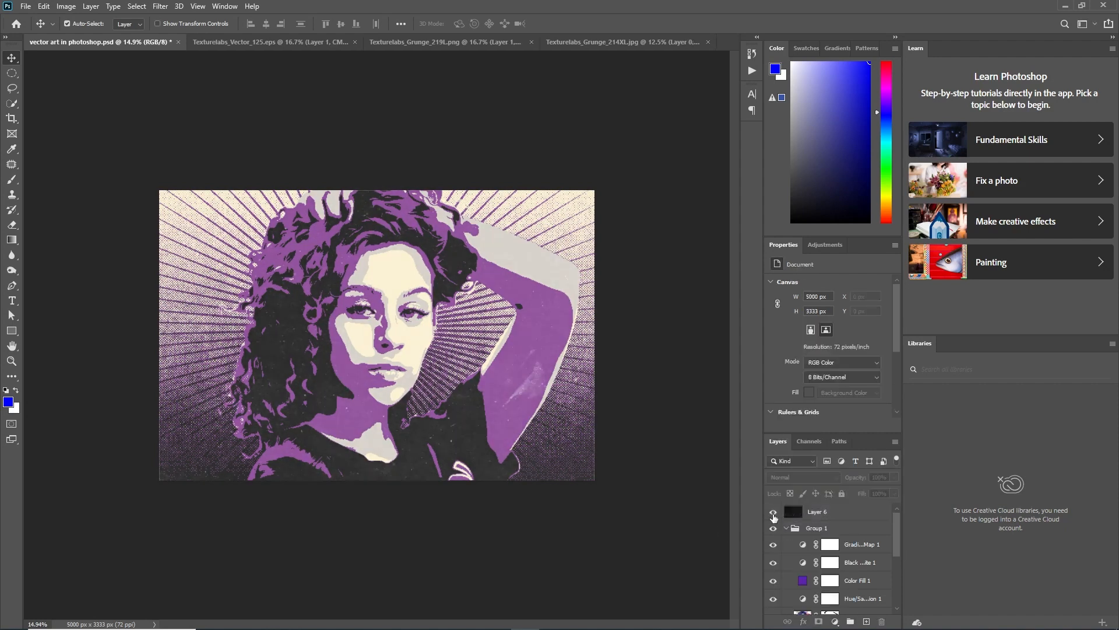
left_click(773, 512)
left_click(773, 512)
left_click(773, 512)
left_click(773, 511)
left_click(773, 512)
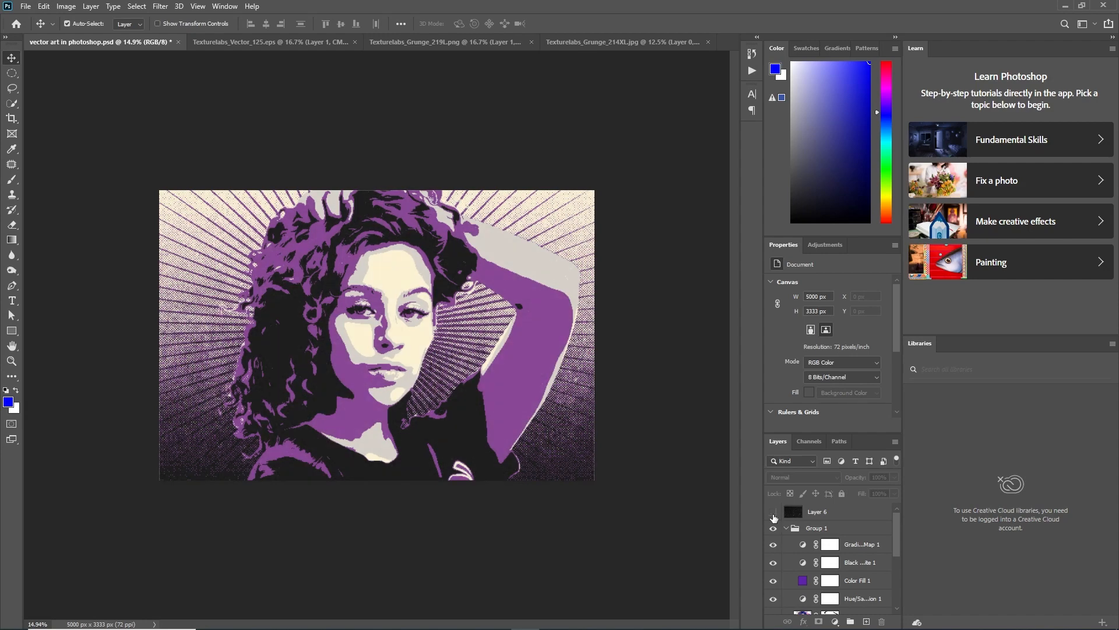
left_click(773, 512)
- Darken the Layer 6 grunge texture with a Curves adjustment and move the layer into Group 1
left_click(813, 513)
key("ctrl+m")
left_click_drag(761, 276, 791, 311)
left_click(991, 174)
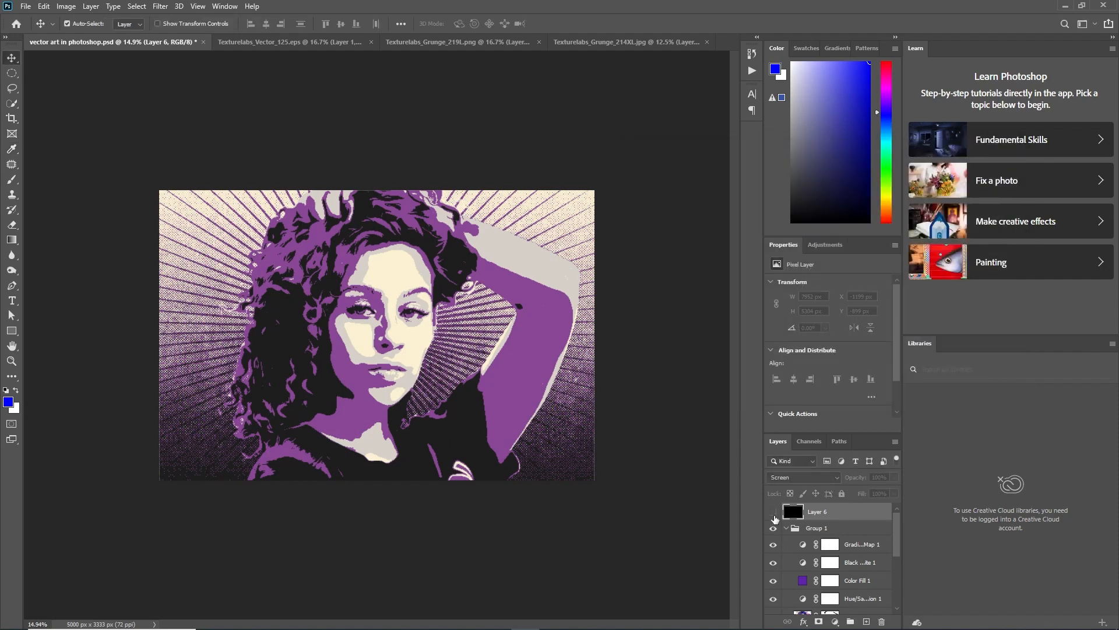
left_click_drag(862, 510, 834, 519)
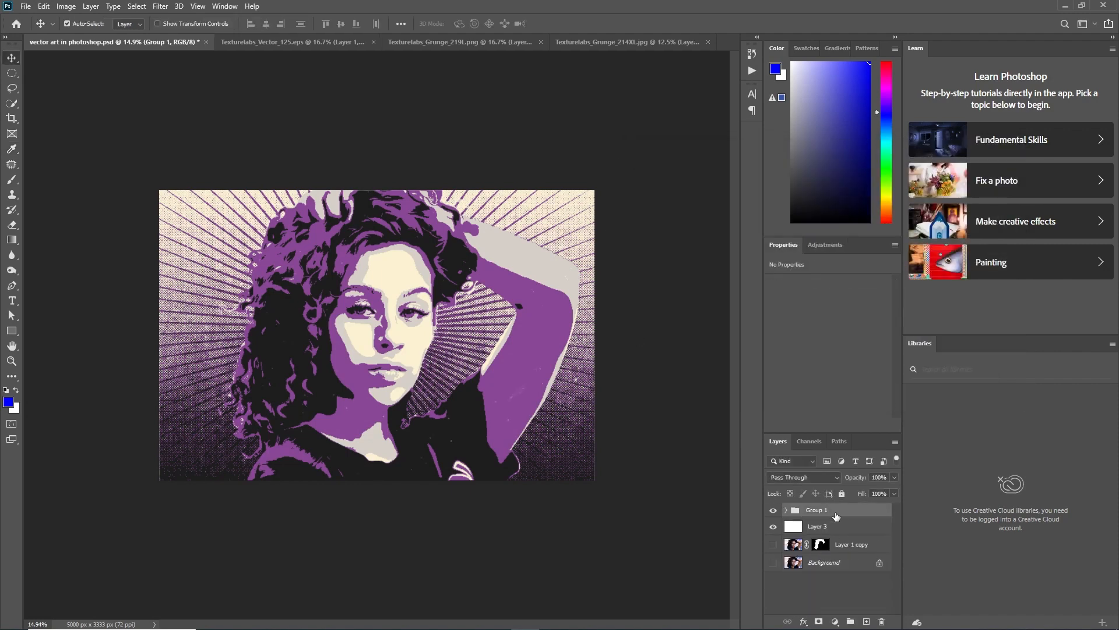
- Add a white Solid Color fill layer above Group 1
left_click(836, 621)
left_click(874, 419)
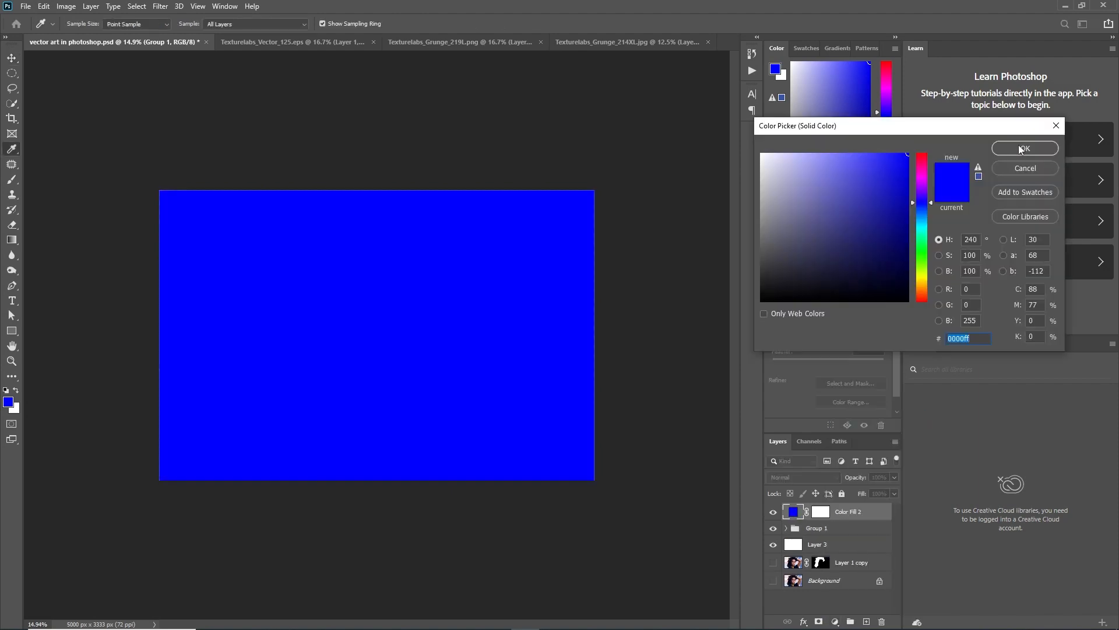
left_click(760, 156)
key("Return")
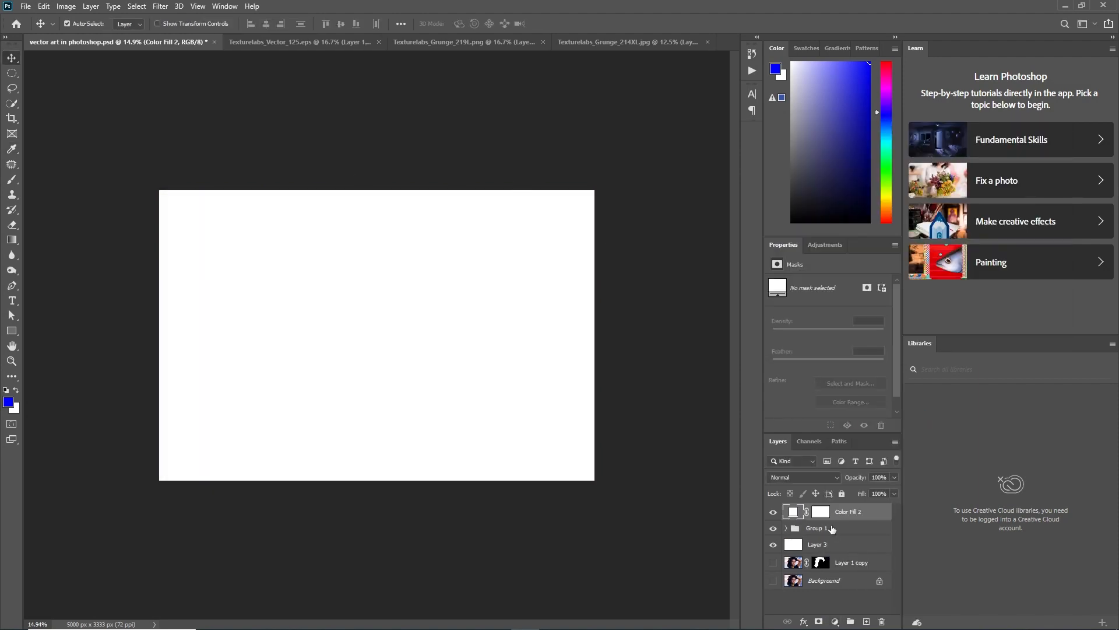
- Fill an inset rectangle of Color Fill 2's mask with black using a contracted full-canvas selection, leaving a white border around the artwork
left_click(821, 511)
left_click(137, 5)
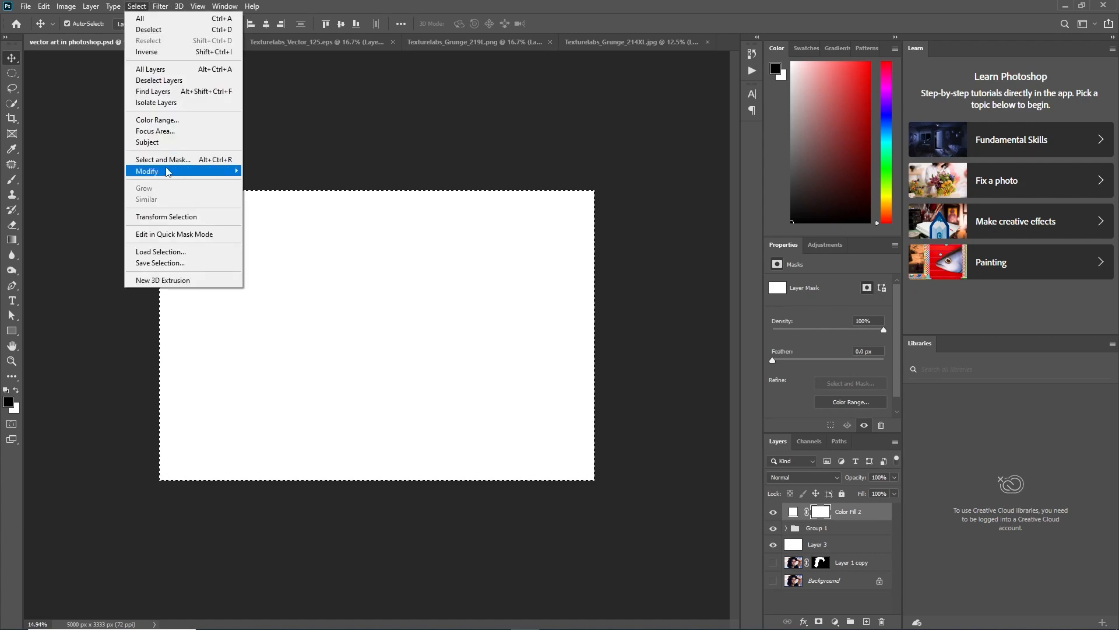
mouse_move(150, 169)
left_click(274, 193)
key("Return")
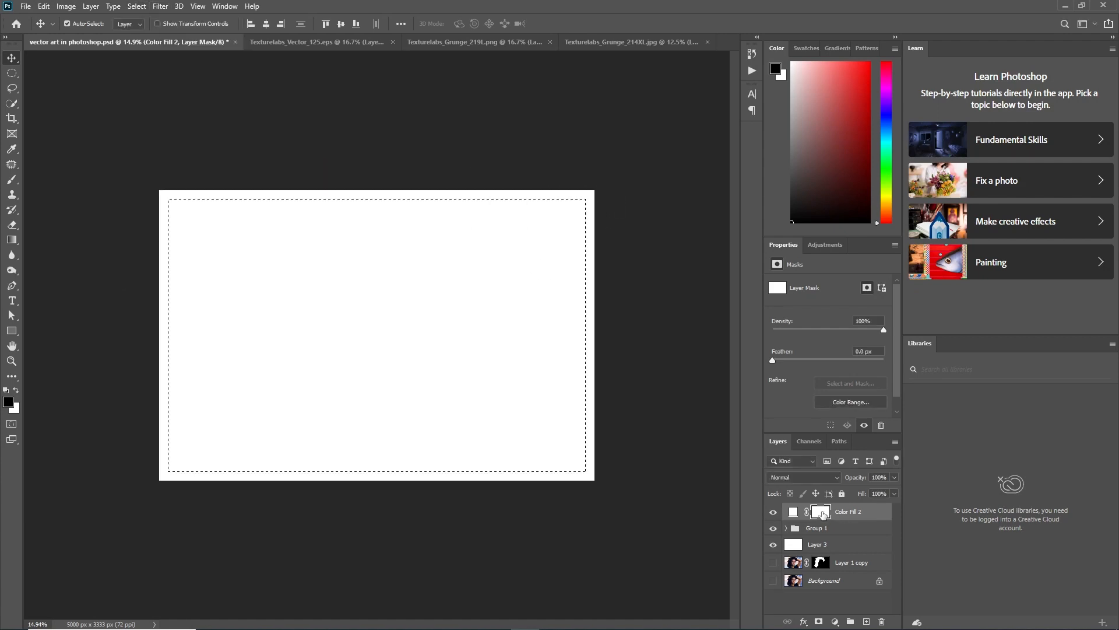
key("alt+BackSpace")
key("ctrl+d")
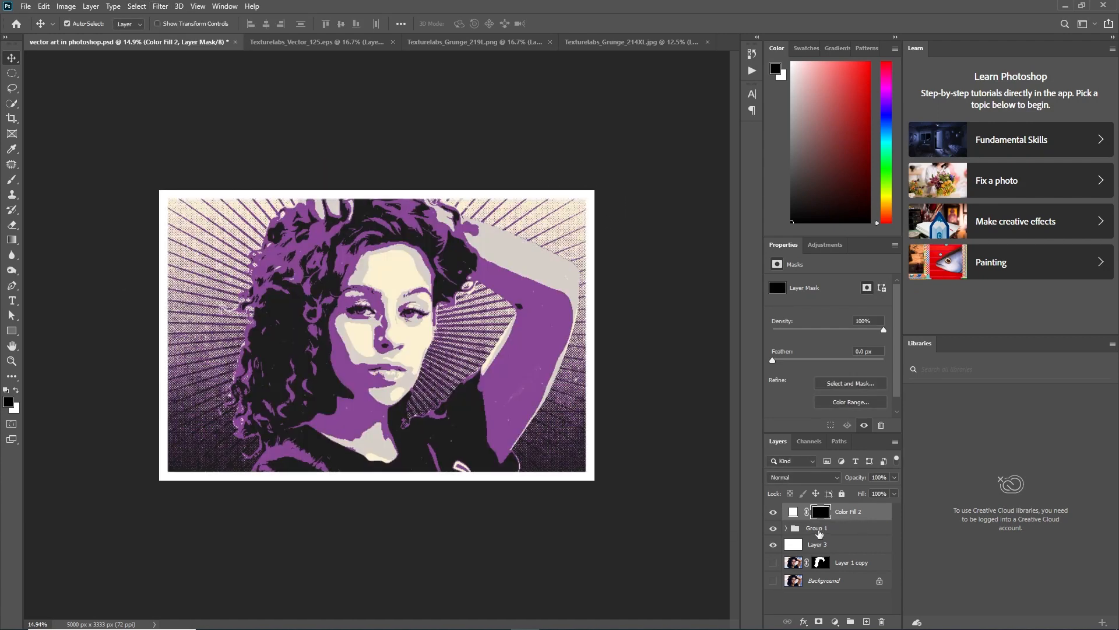
- Scale Group 1 down to 93.94% so the portrait sits inside the white border
left_click(819, 531)
key("ctrl+t")
key("ctrl+0")
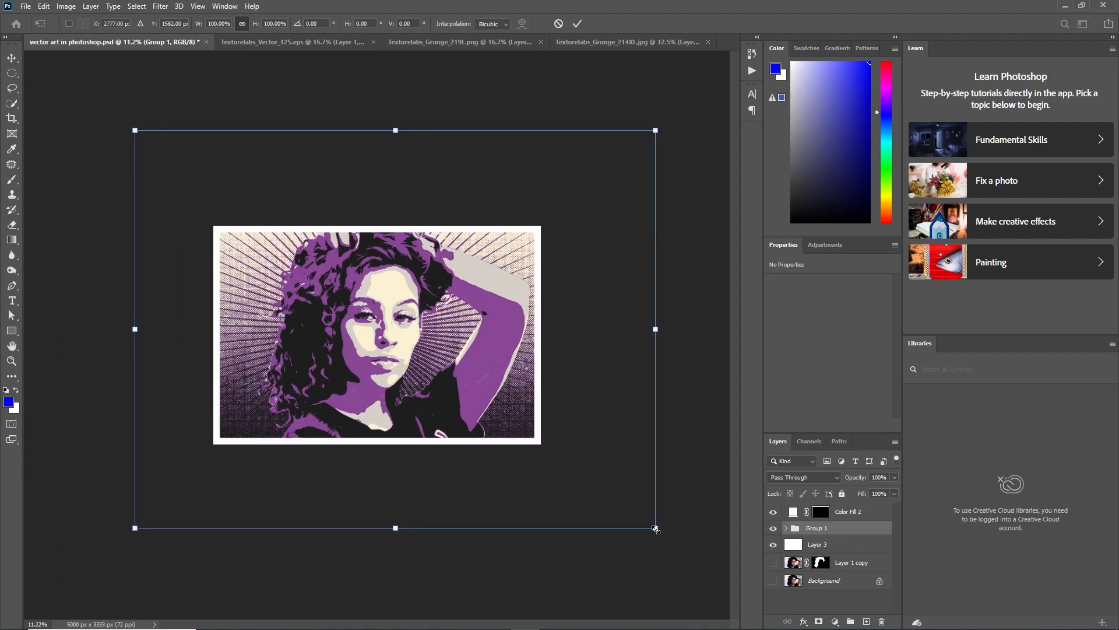
left_click_drag(656, 528, 639, 516)
scroll(477, 284, "up", 2)
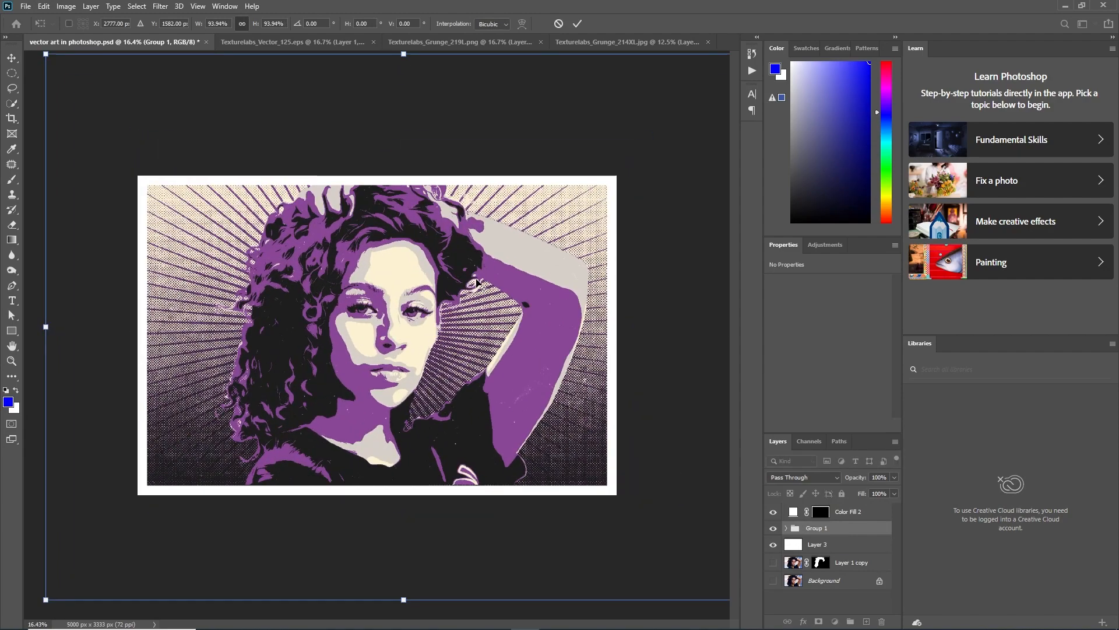
scroll(477, 283, "down", 1)
key("alt+space")
key("Escape")
key("Return")
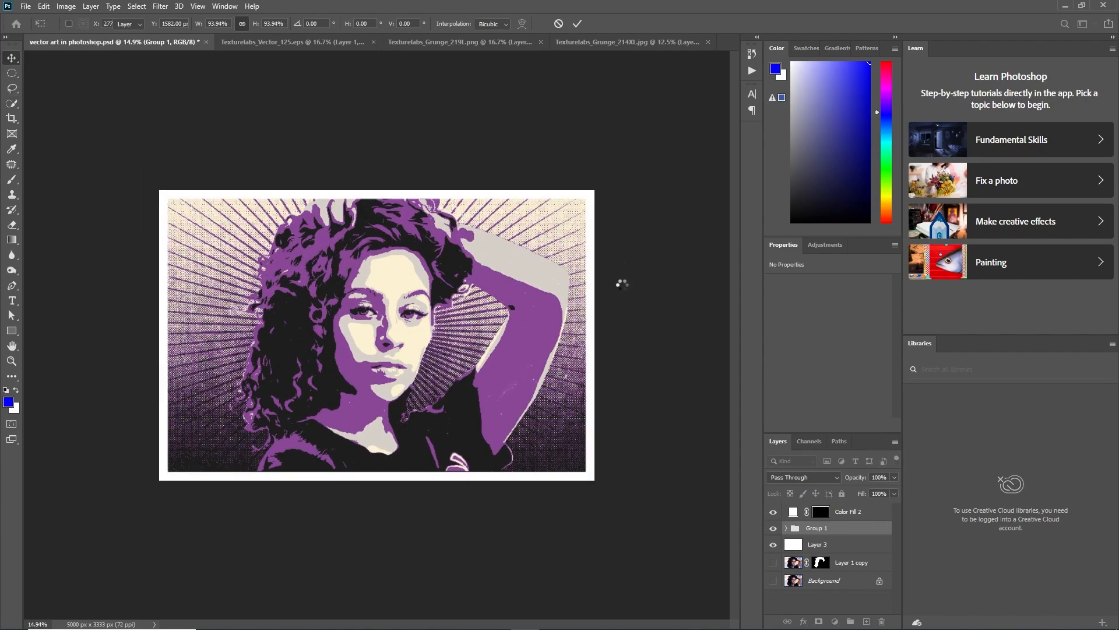
key("ctrl+0")
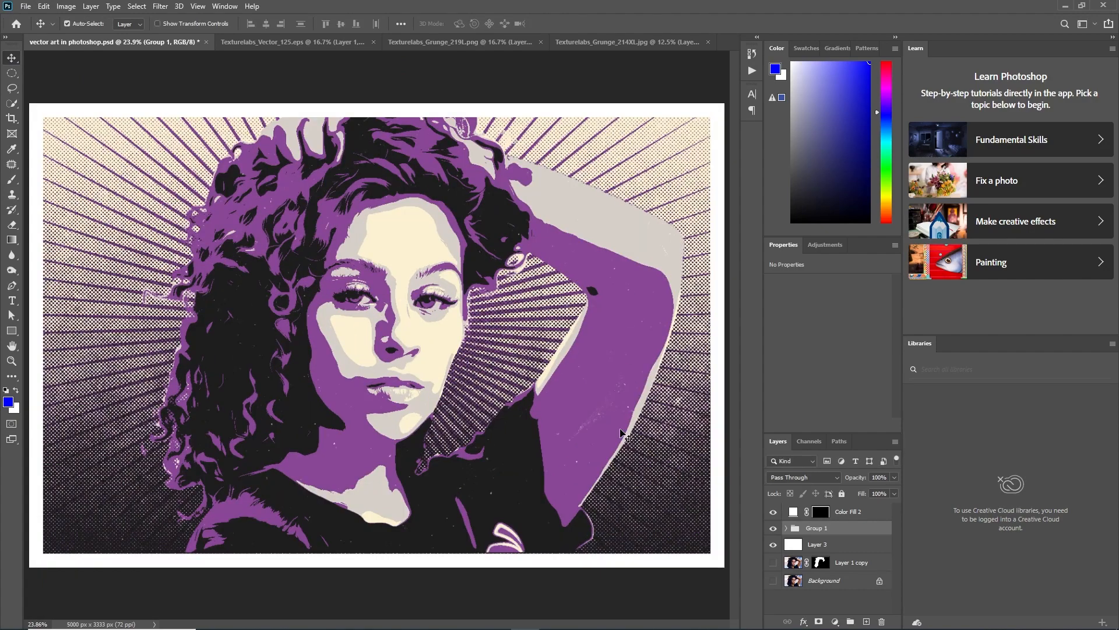
- Save the layered document as vector art in photoshop.psd in the Desktop folder New folder (2)
key("ctrl+shift+s")
left_click(638, 420)
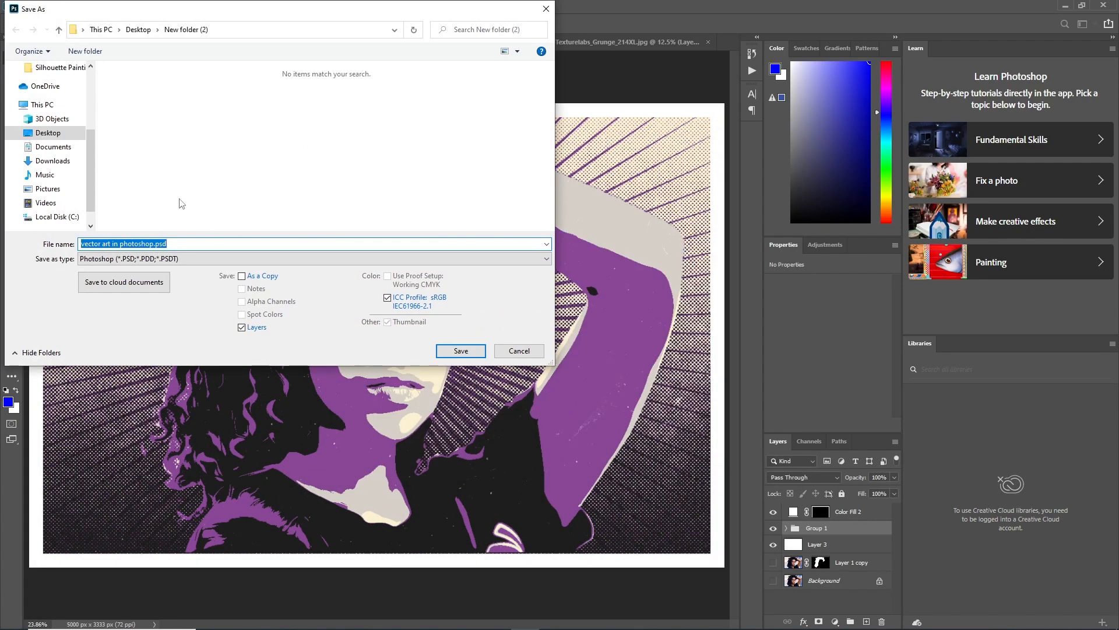
scroll(67, 169, "down", 1)
left_click(65, 156)
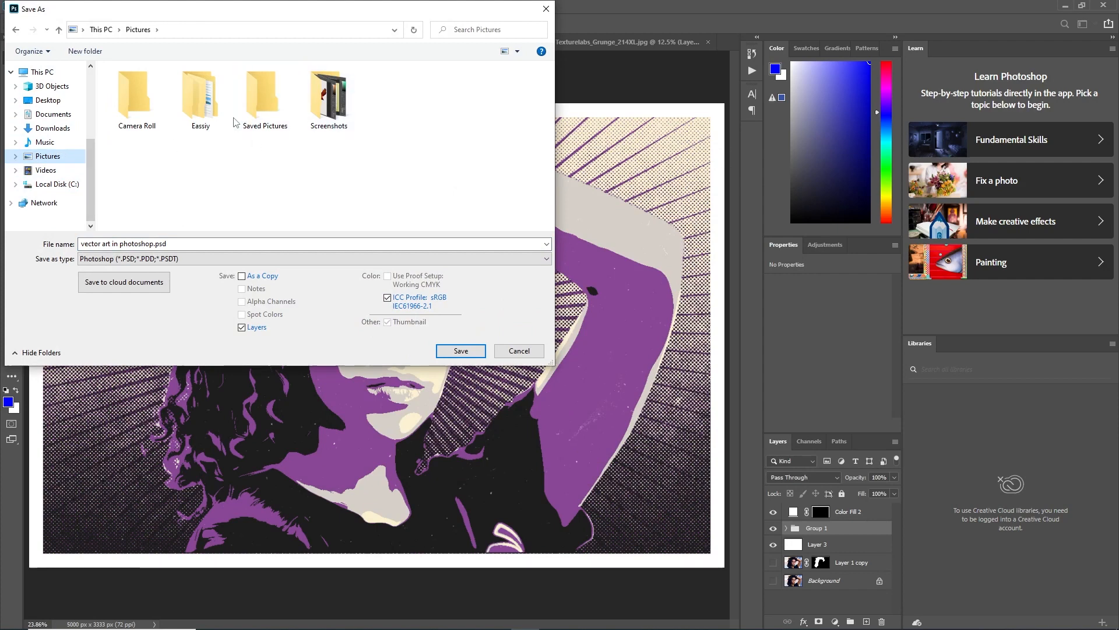
left_click(48, 99)
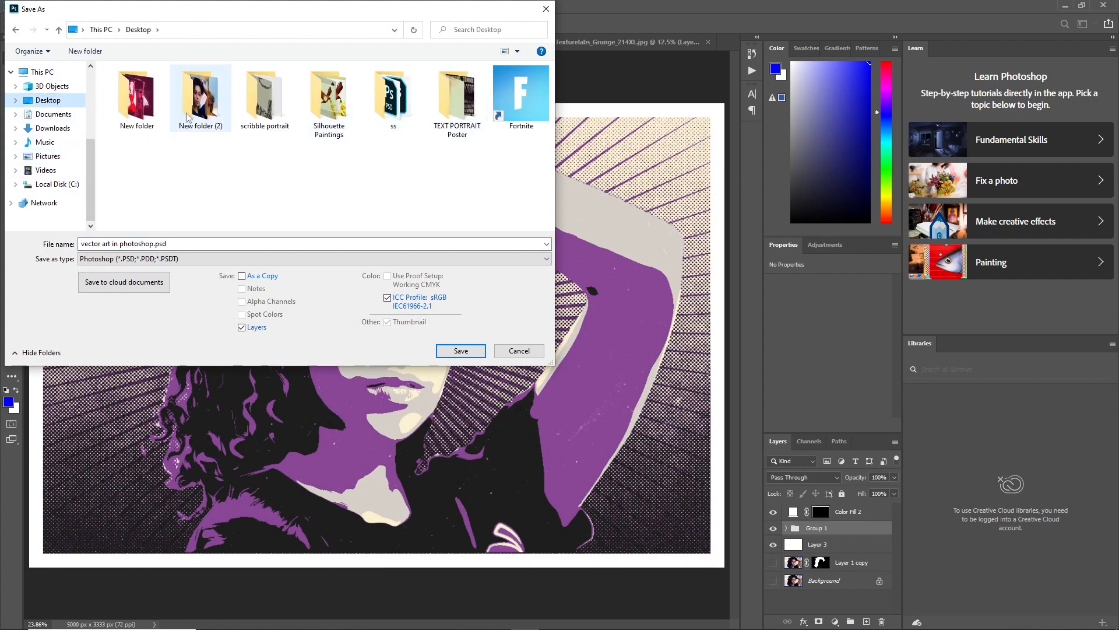
double_click(186, 116)
left_click(460, 351)
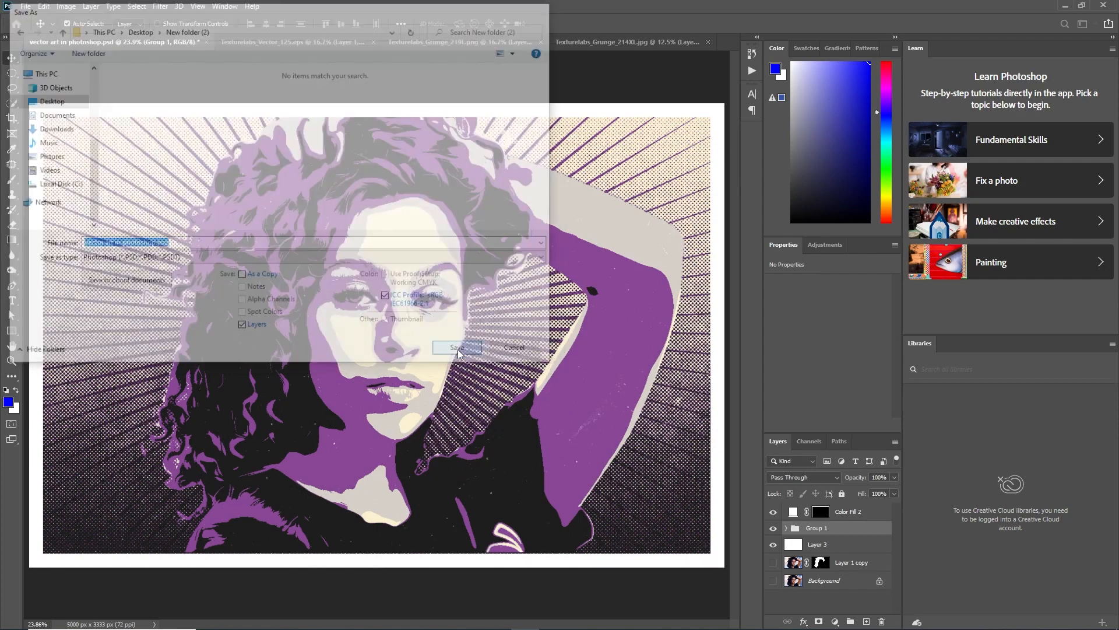
key("Return")
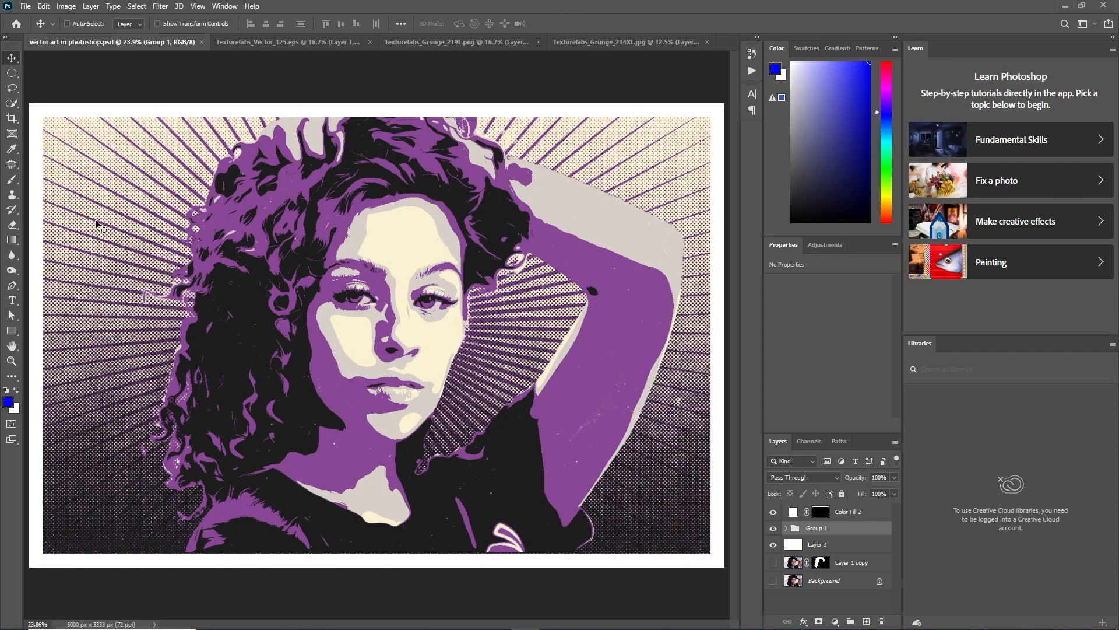
- Save a JPEG copy of the artwork in New folder (2) with quality 10, progressive format and 3 scans
key("ctrl+shift+s")
left_click(152, 258)
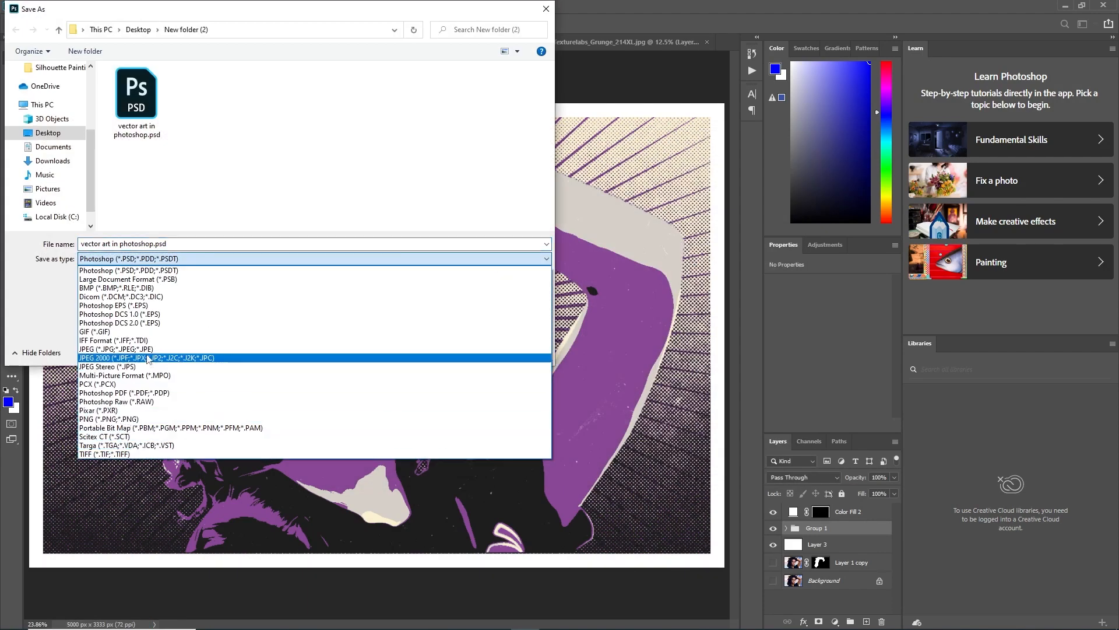
left_click(116, 348)
left_click(466, 354)
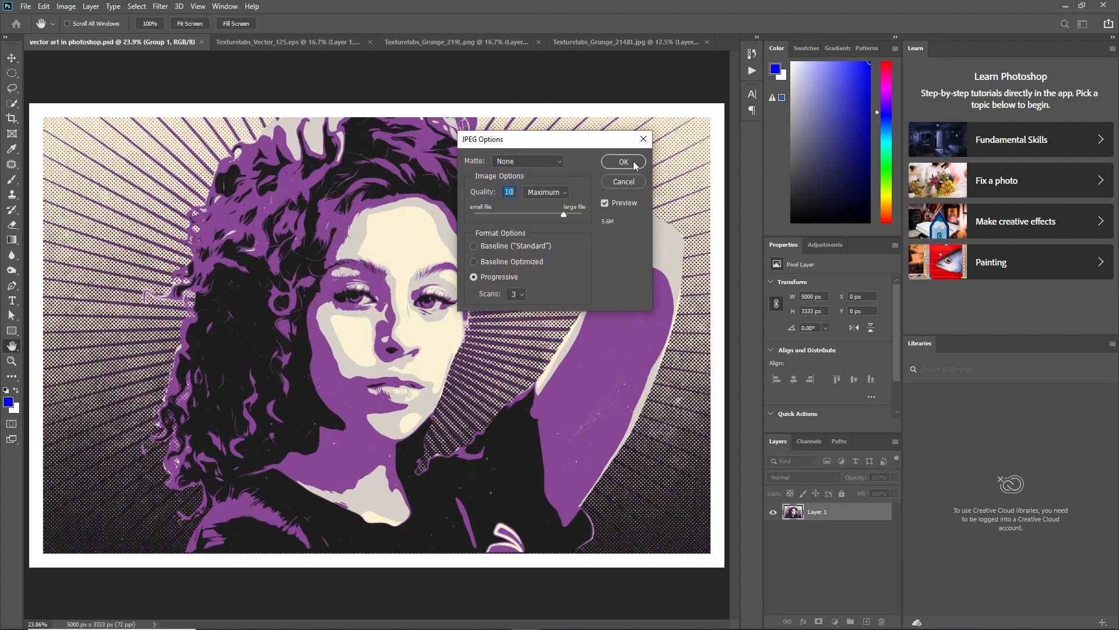
key("Return")
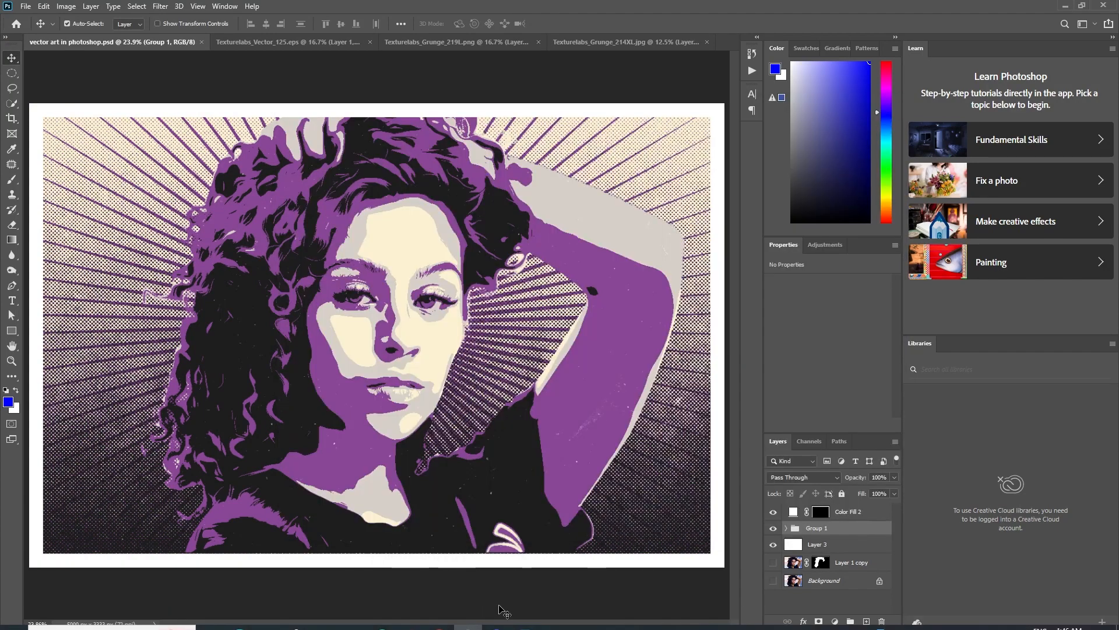
- Switch to File Explorer and view the exported vector art in photoshop.jpg from New folder (2)
left_click(268, 618)
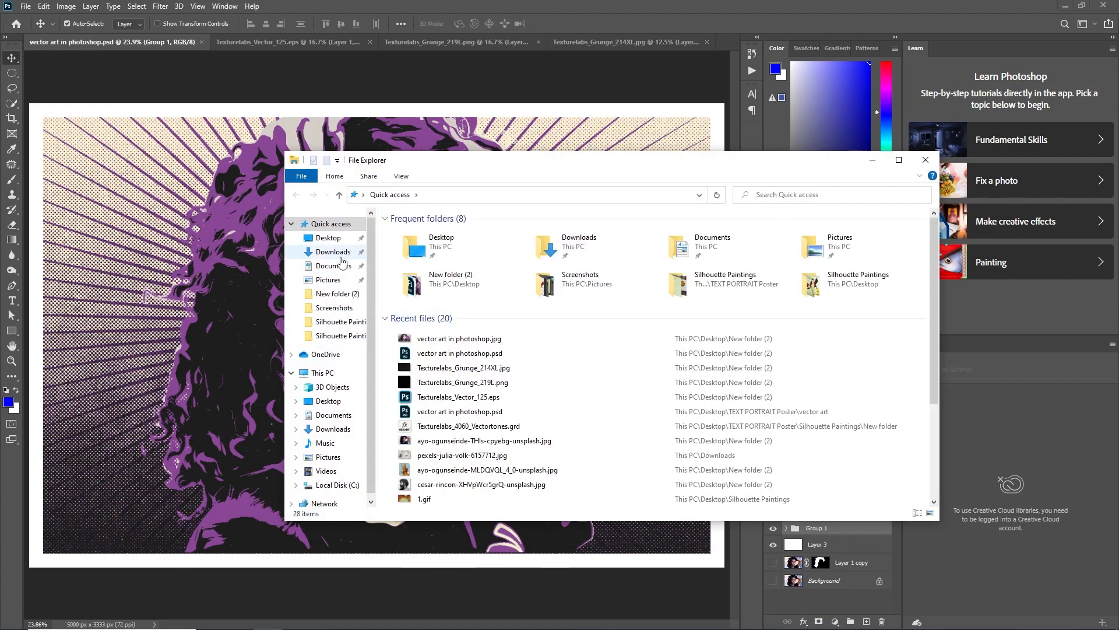
left_click(340, 308)
left_click(337, 293)
double_click(829, 251)
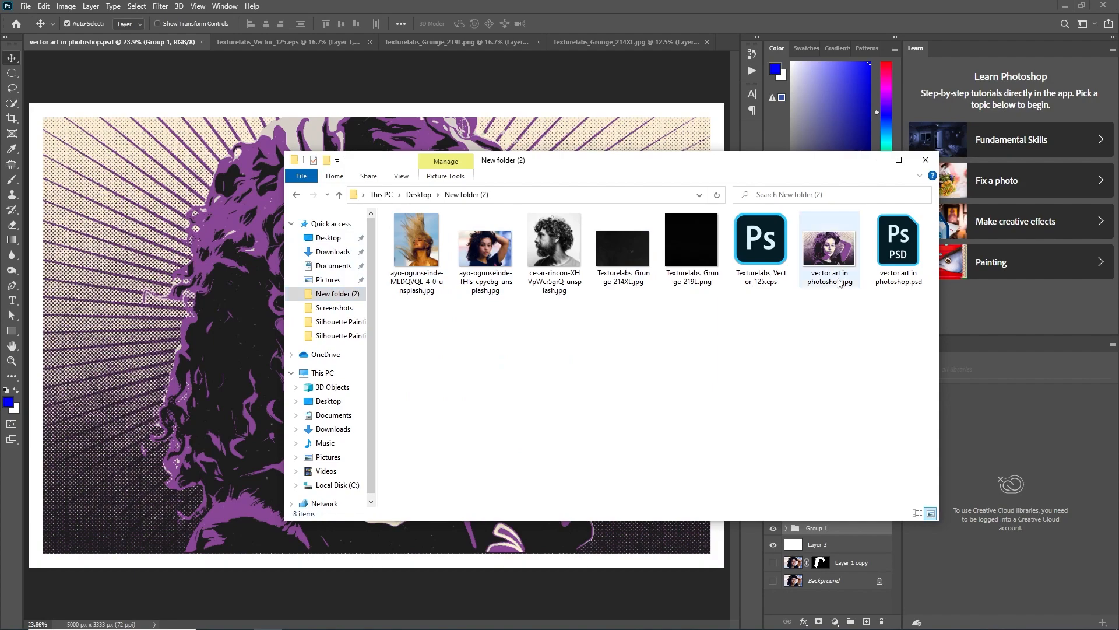
double_click(656, 421)
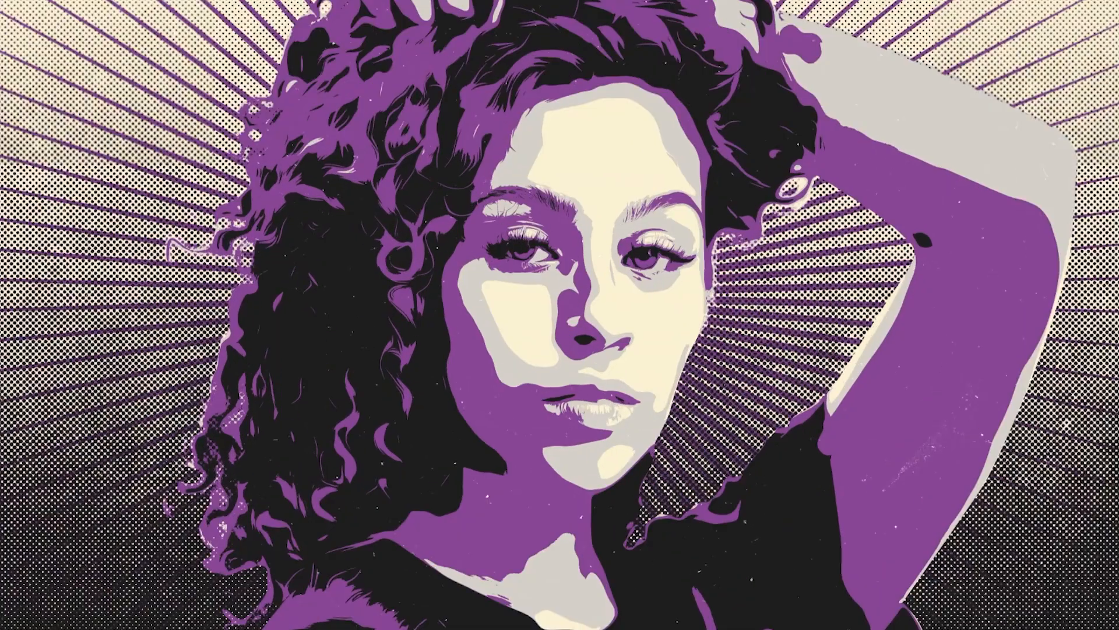